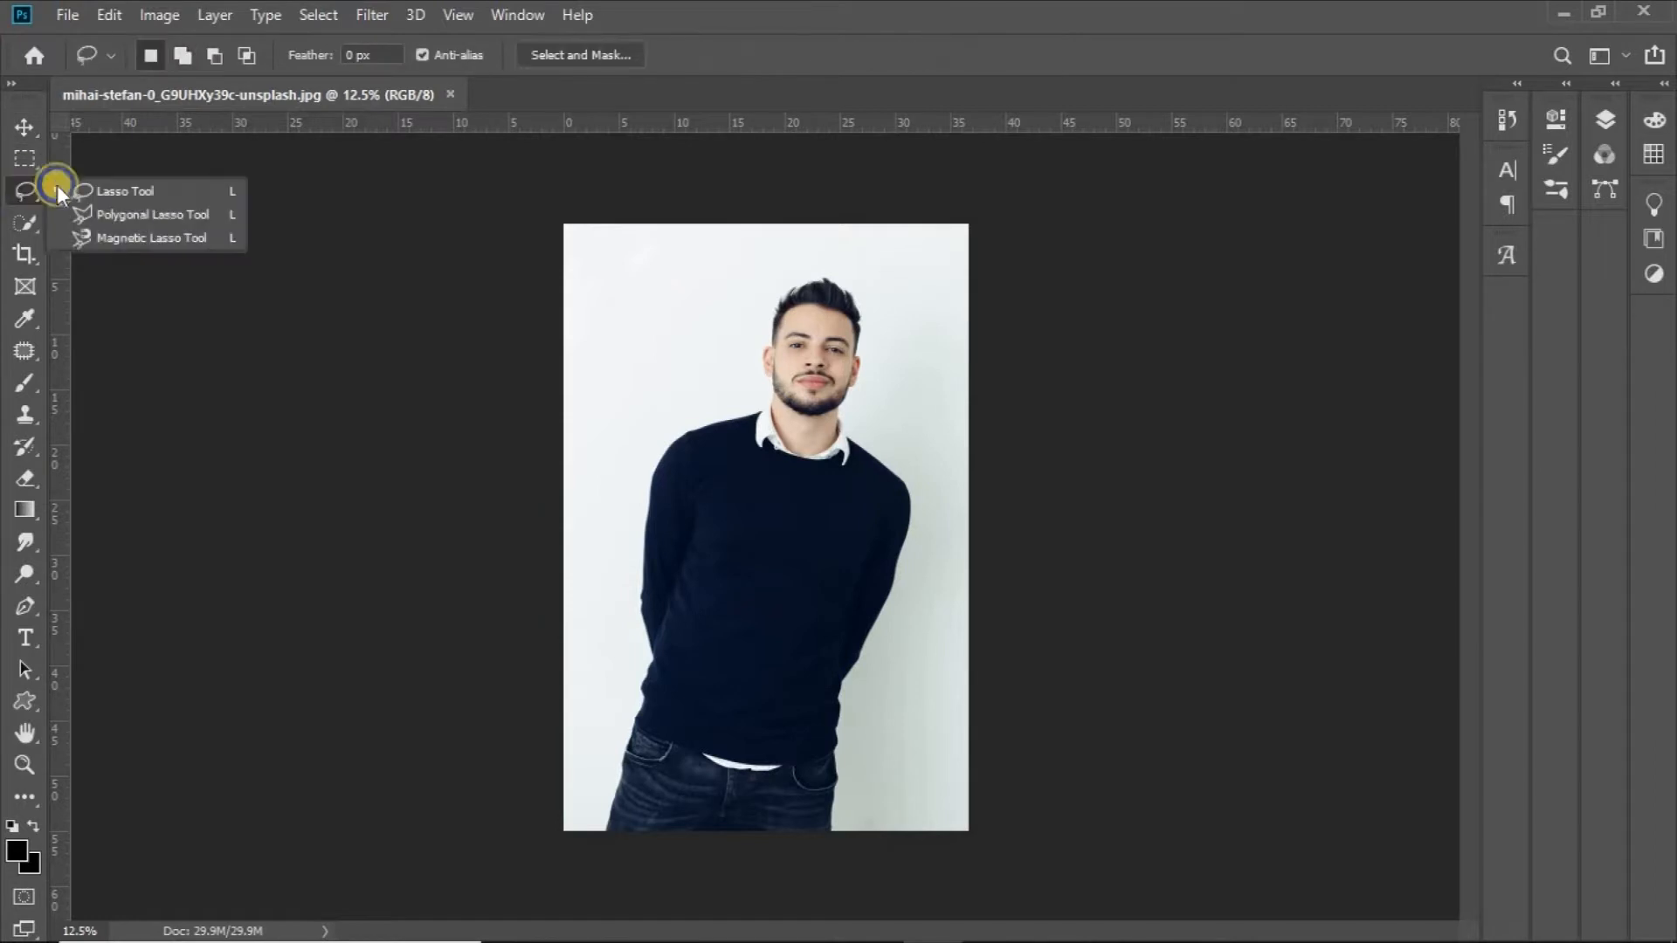
# - Select the man from head to jeans with the Quick Selection tool, using a 12 px brush
pyautogui.moveTo(23, 213); pyautogui.dragTo(97, 217)
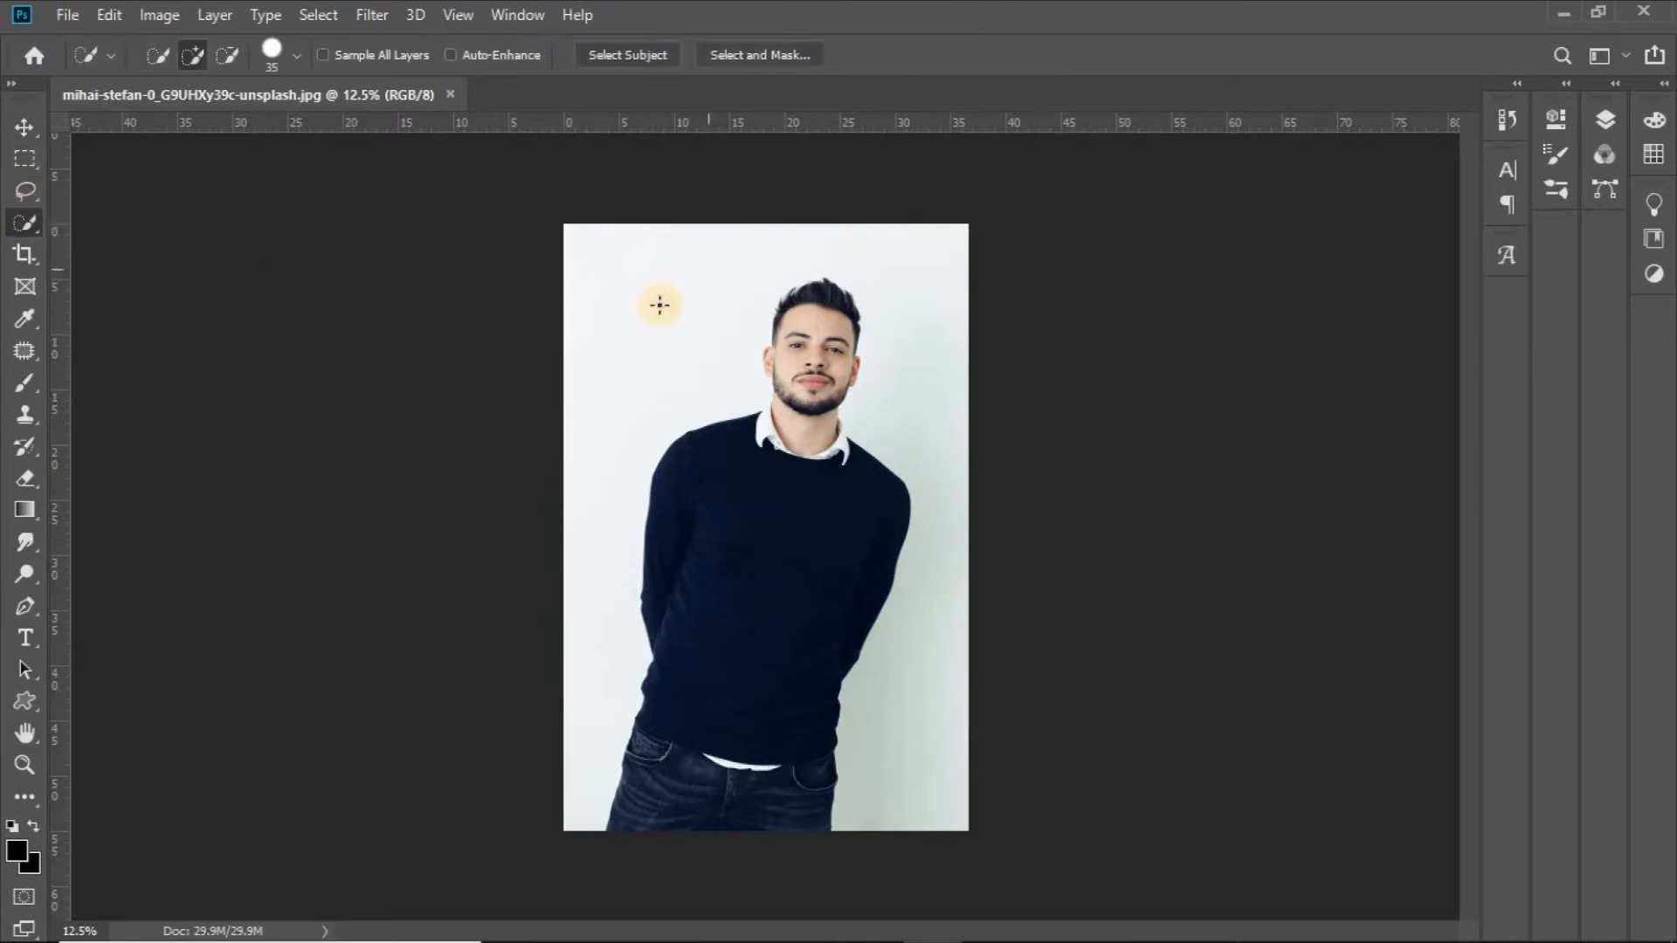
pyautogui.click(297, 56)
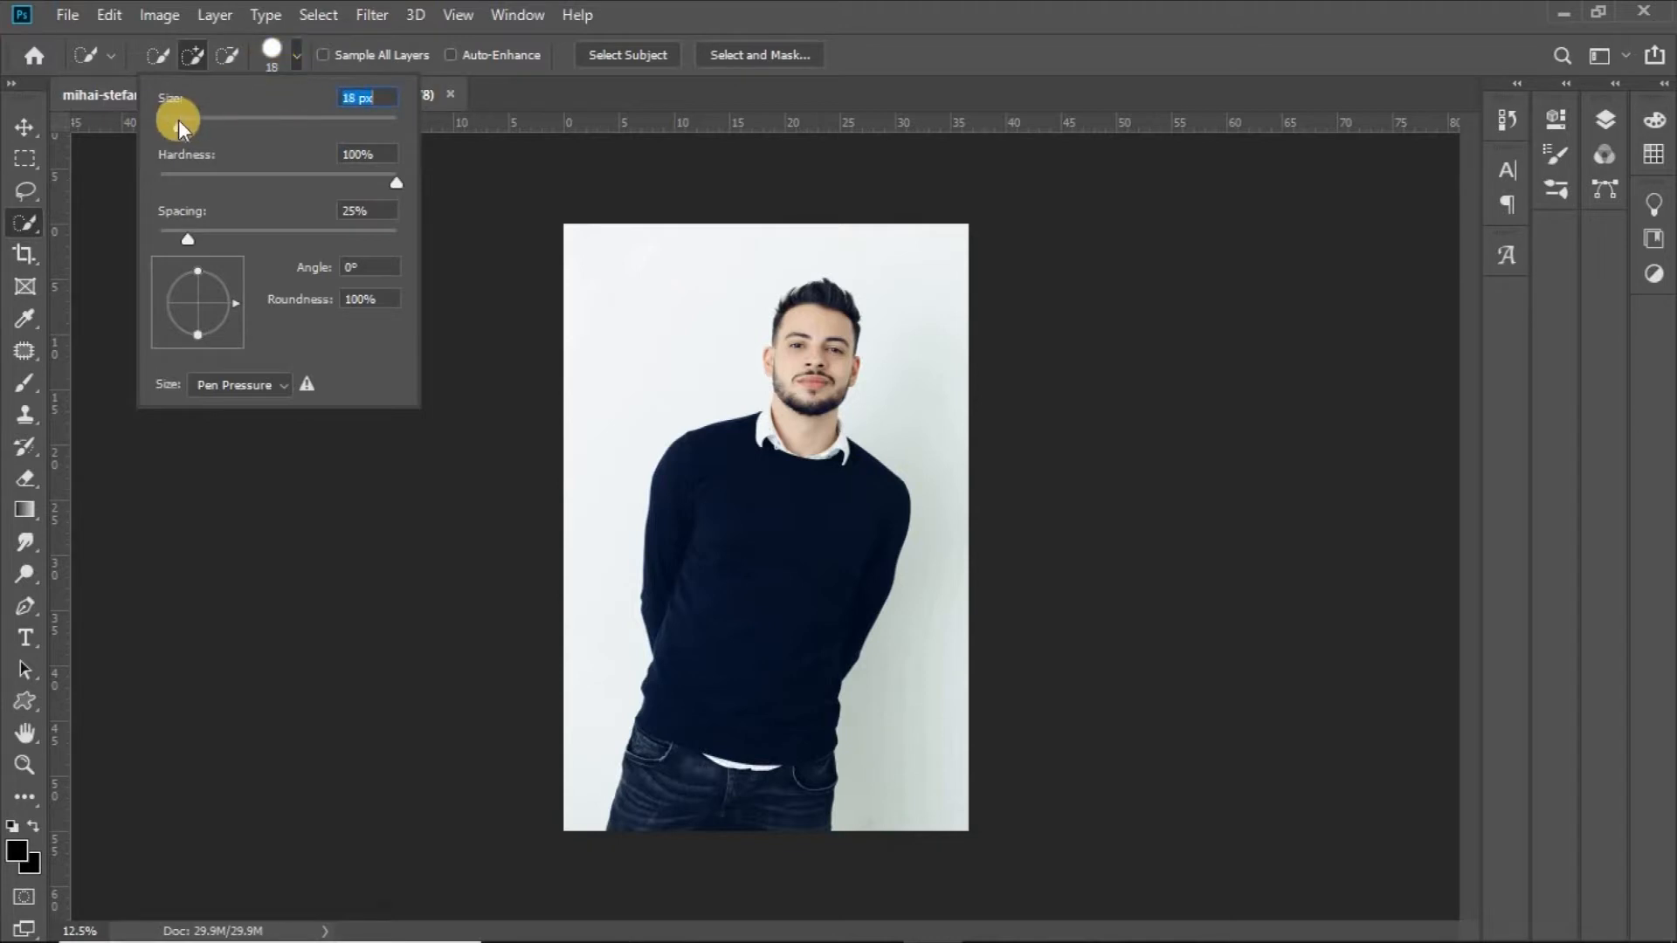
pyautogui.click(298, 56)
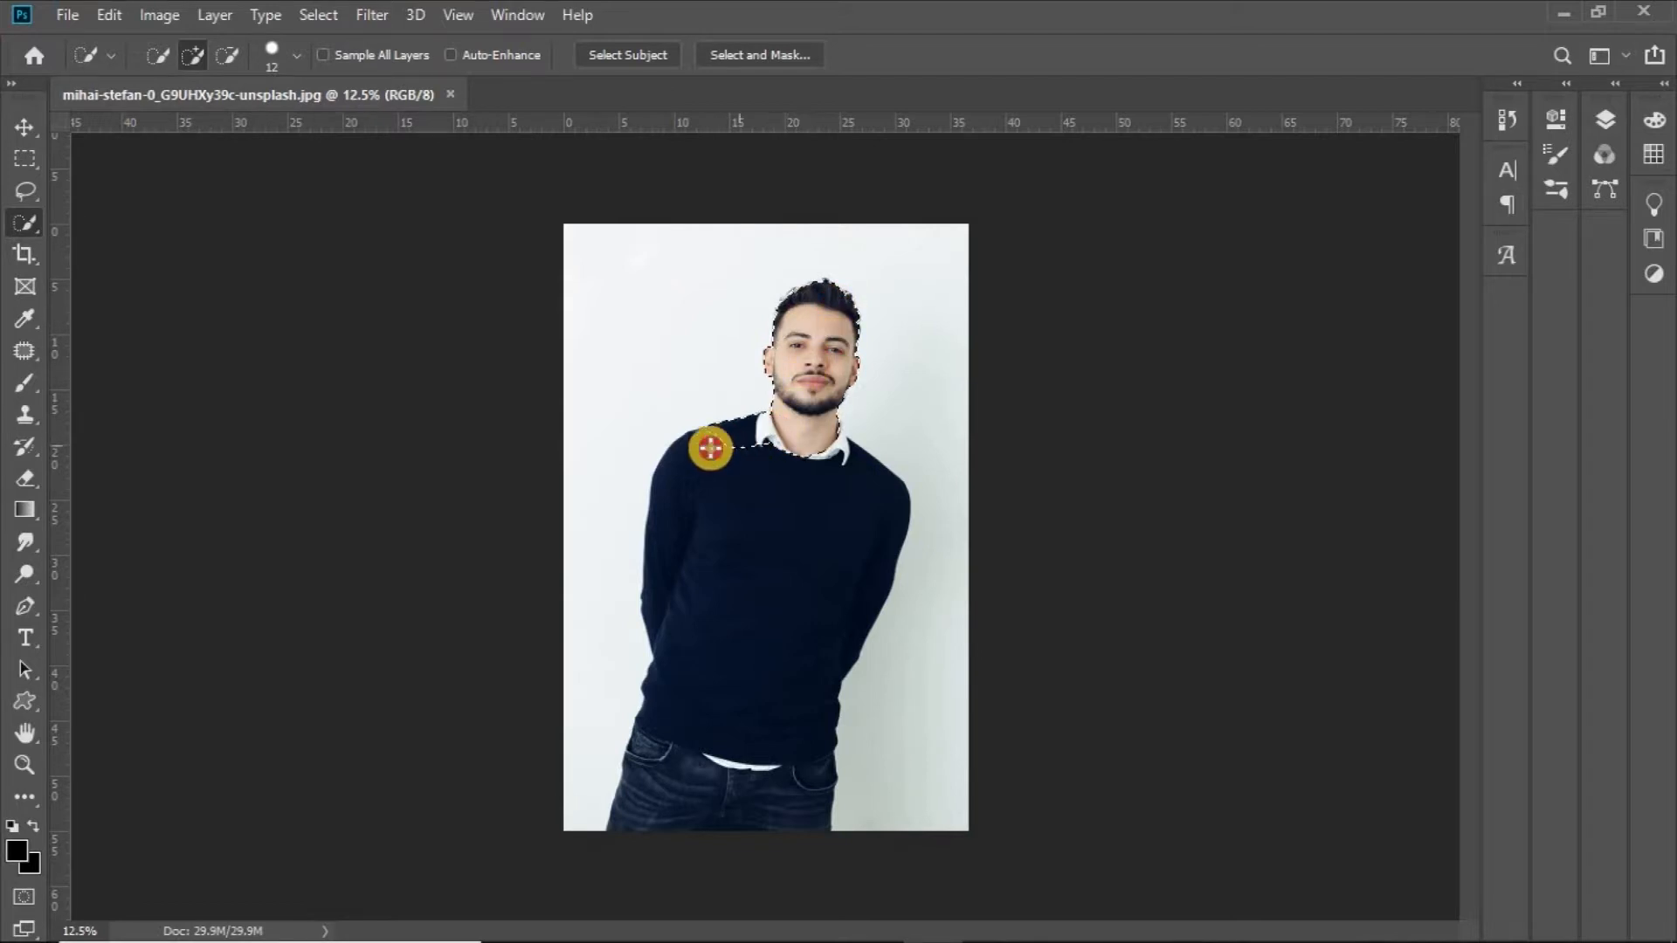
pyautogui.moveTo(678, 499)
pyautogui.mouseDown()
pyautogui.moveTo(679, 682)
pyautogui.moveTo(717, 791)
pyautogui.mouseUp()
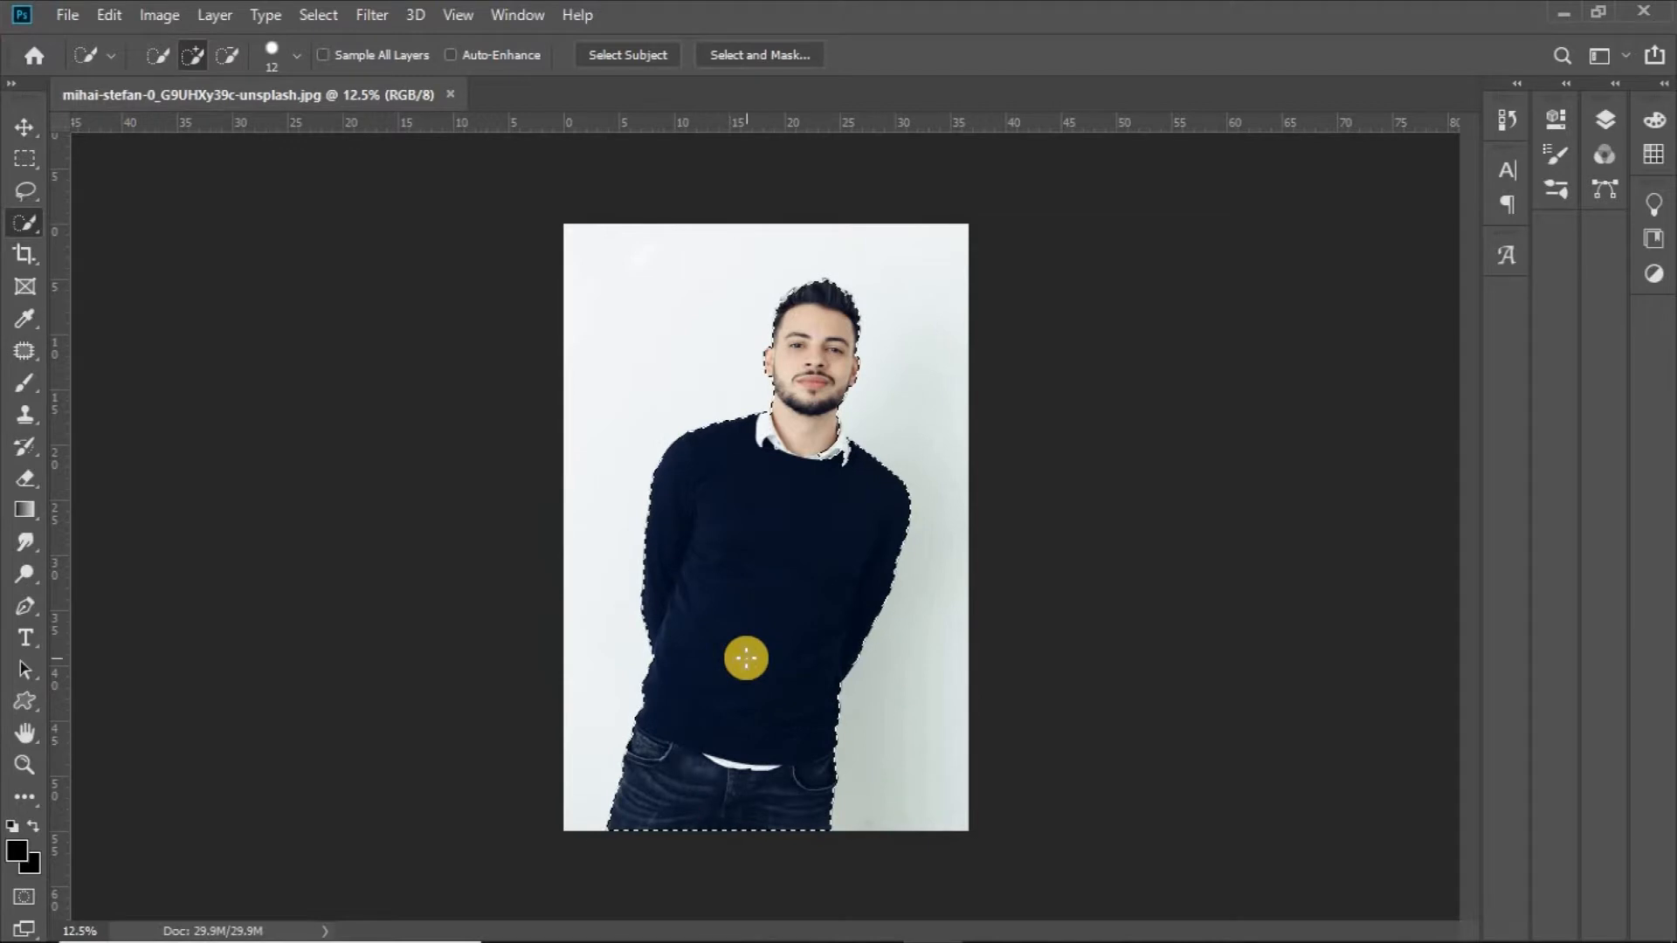
# - Extend the selection to include the white shirt collar around the man's neck
pyautogui.hotkey('ctrl', '+')
pyautogui.hotkey('ctrl', '+')
pyautogui.hotkey('ctrl', '+')
pyautogui.moveTo(857, 475); pyautogui.dragTo(749, 643)
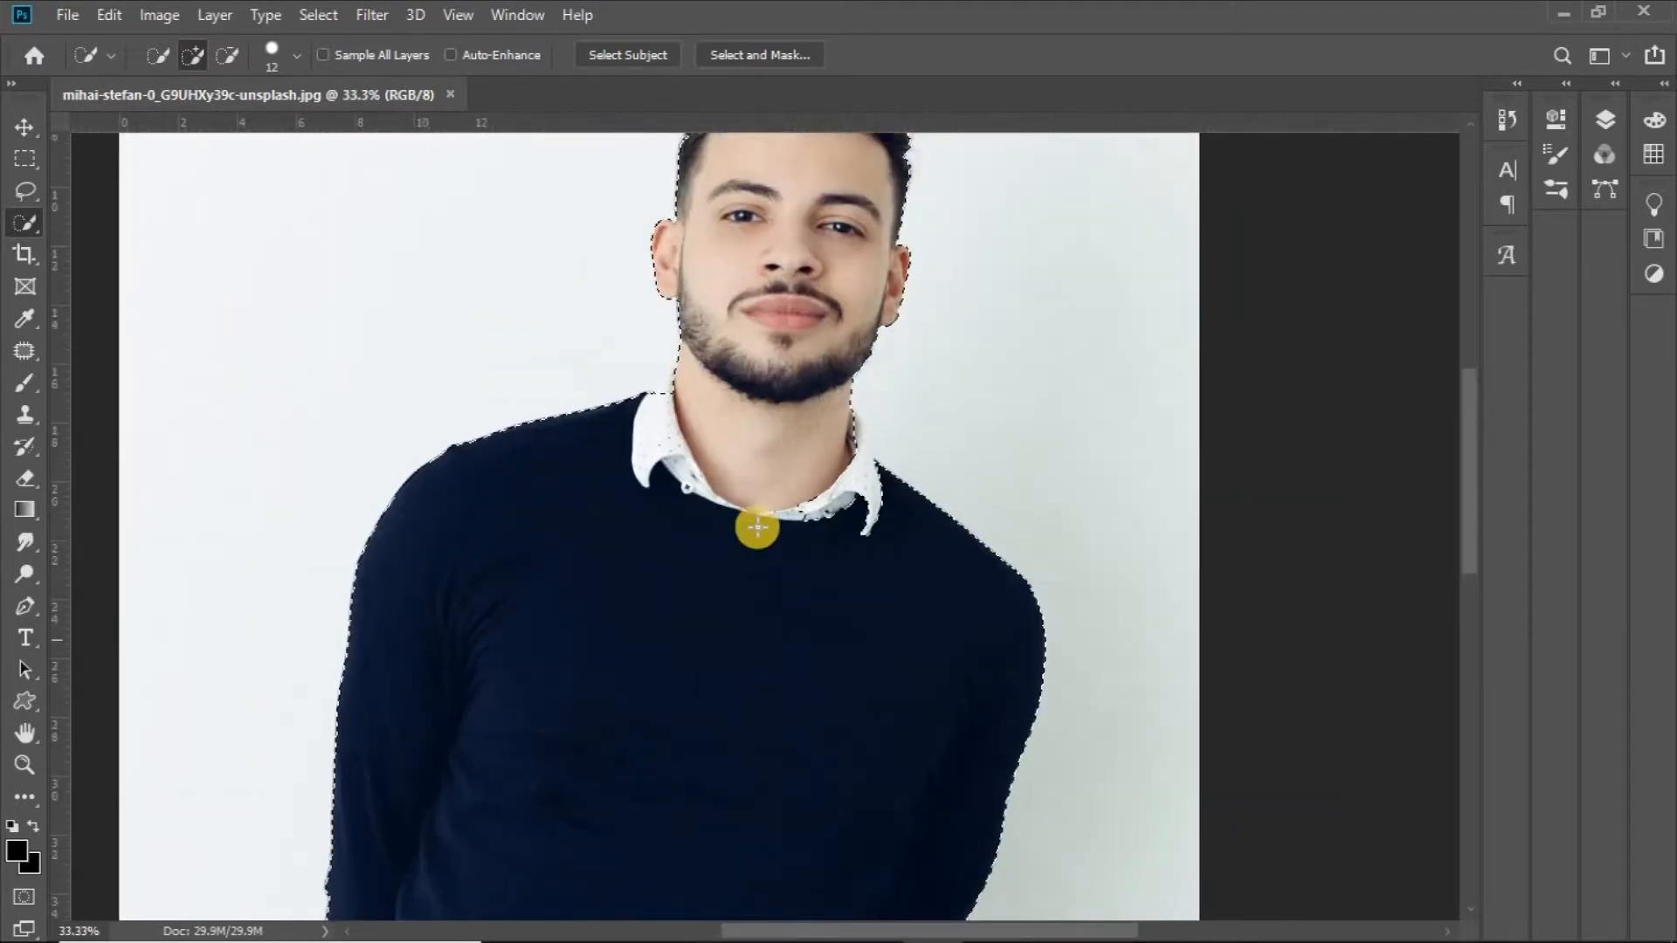
pyautogui.click(837, 493)
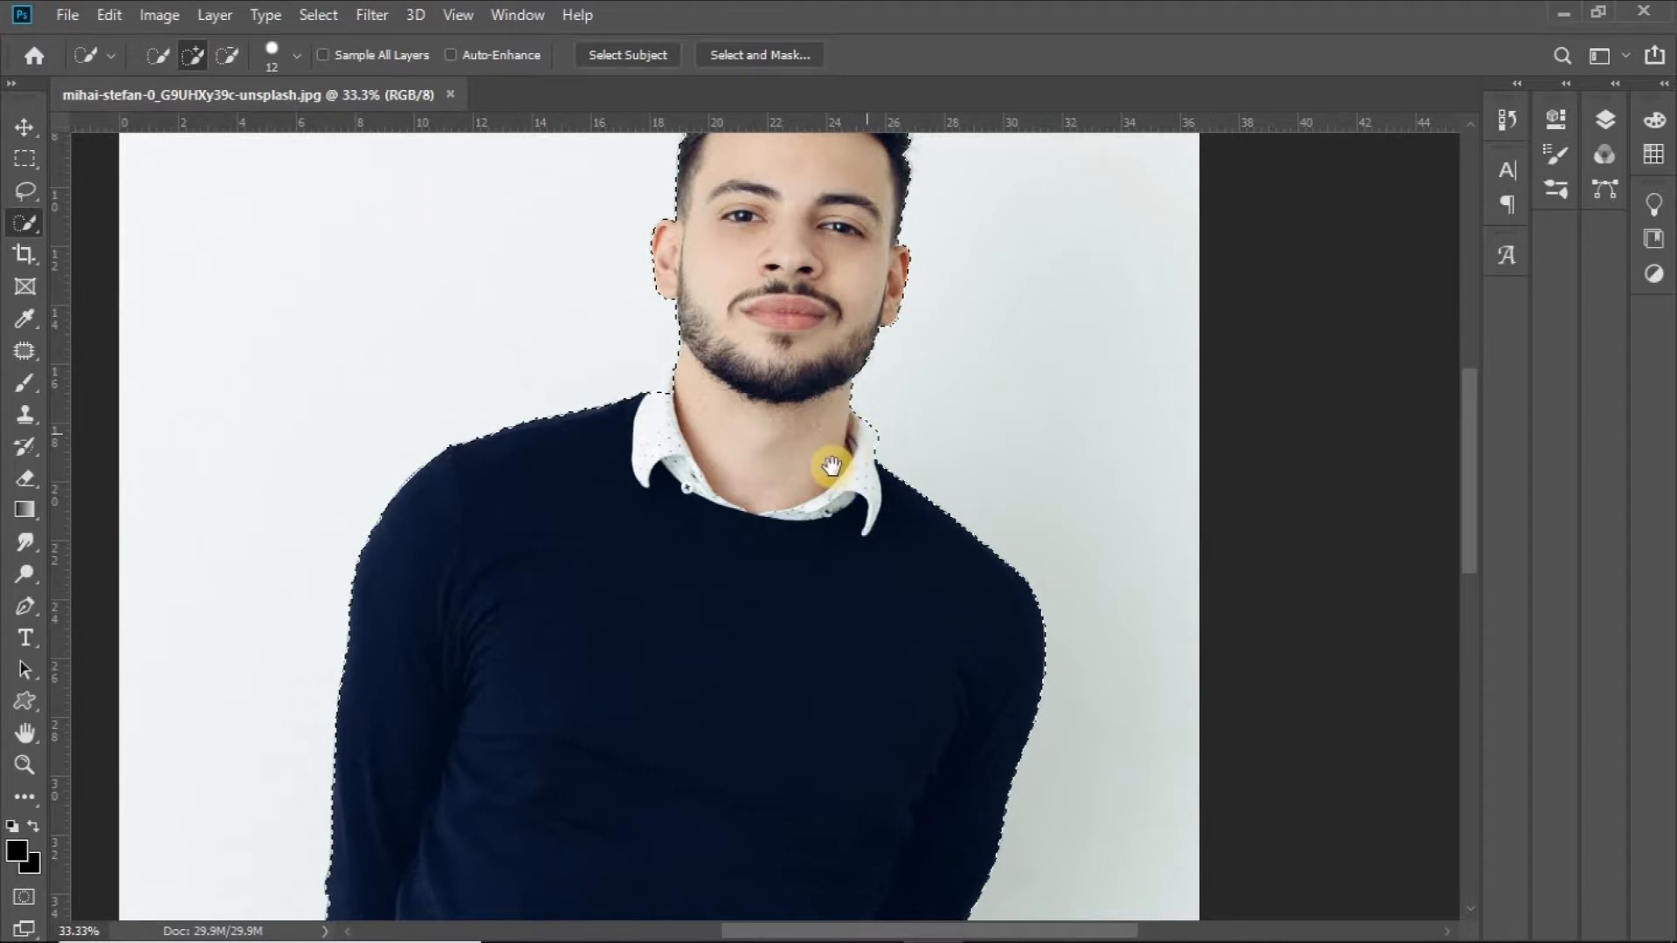
# - Open the man's selection in Select and Mask and set Feather to 2.5 px
pyautogui.moveTo(831, 465); pyautogui.dragTo(803, 623)
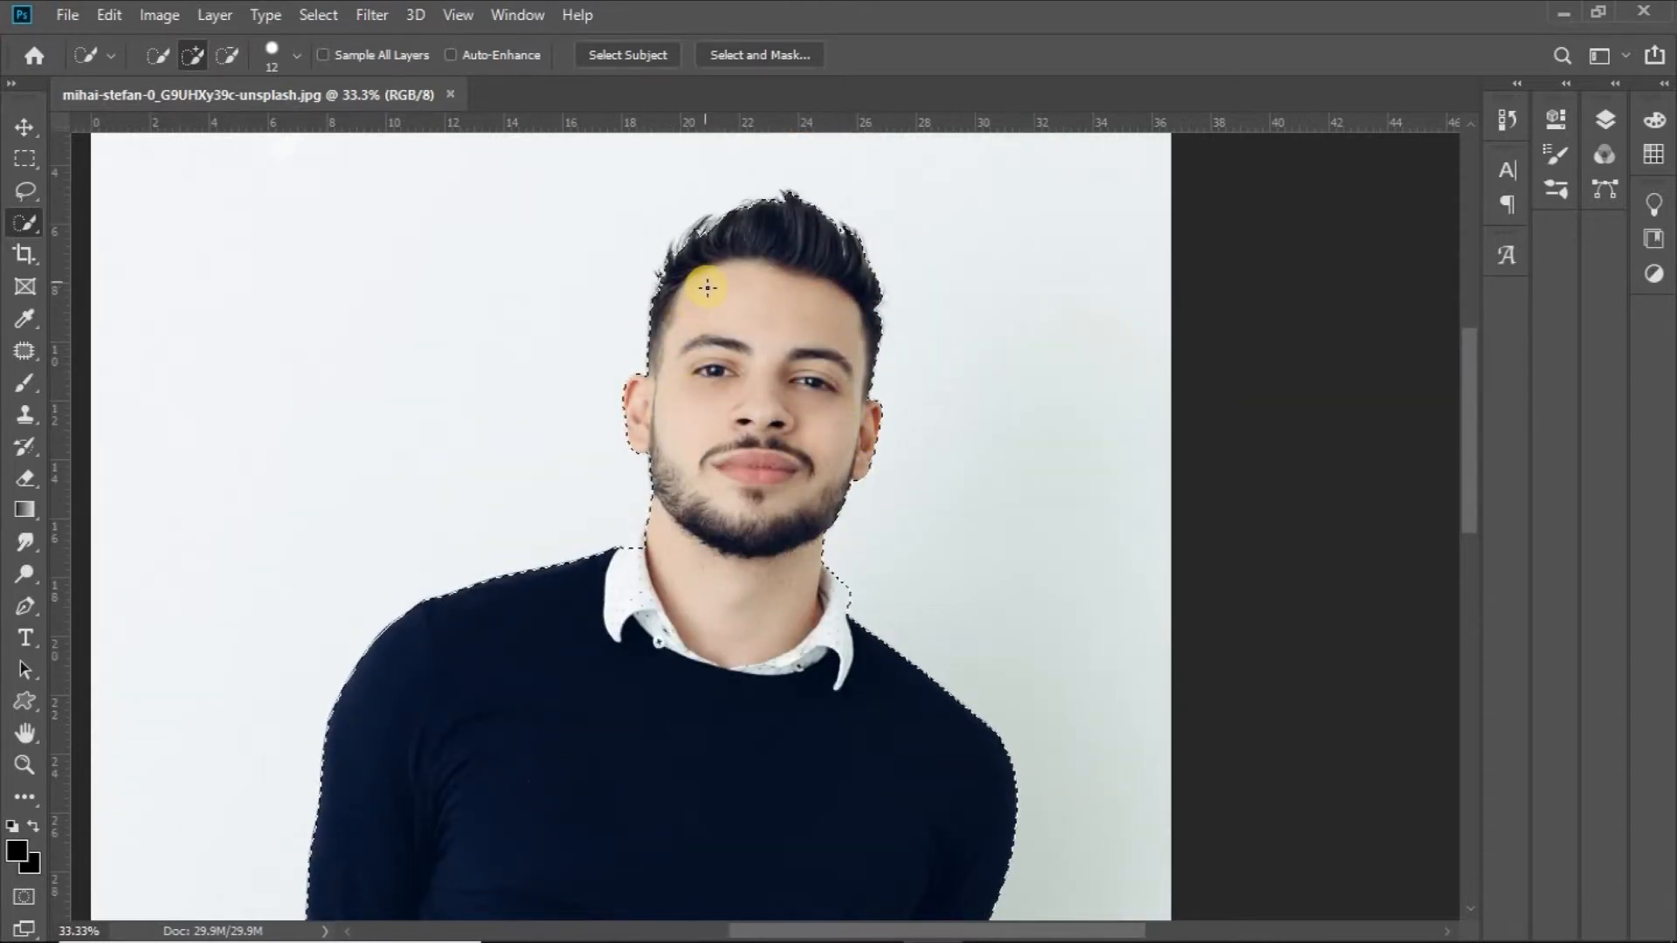
pyautogui.click(772, 55)
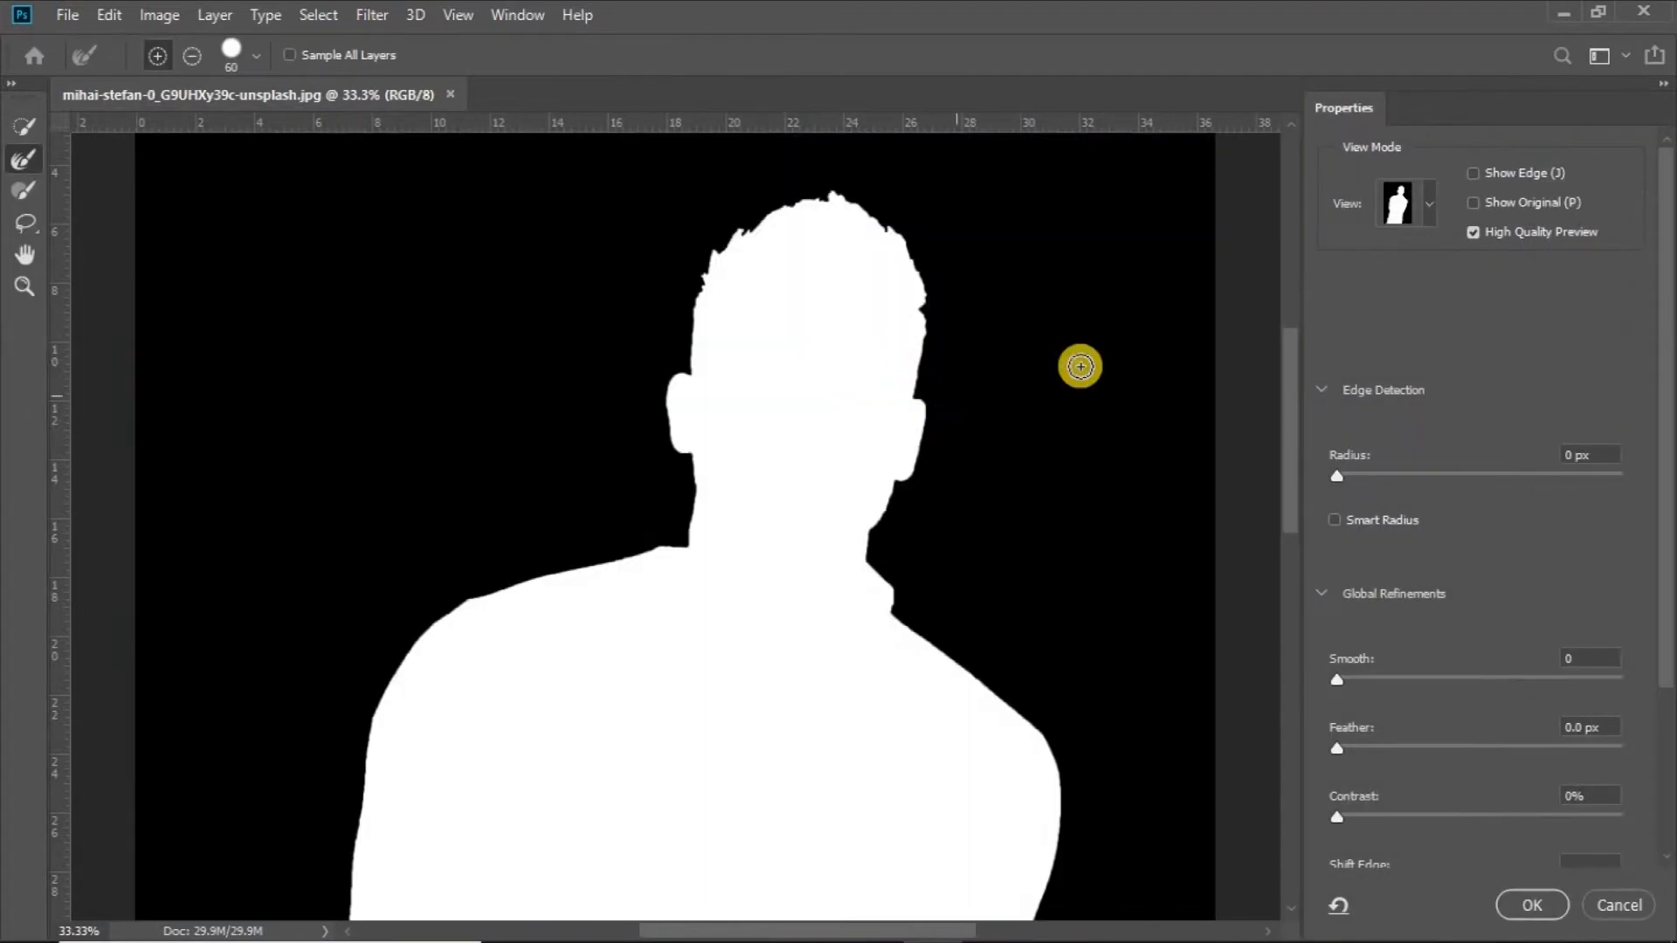
pyautogui.click(1355, 748)
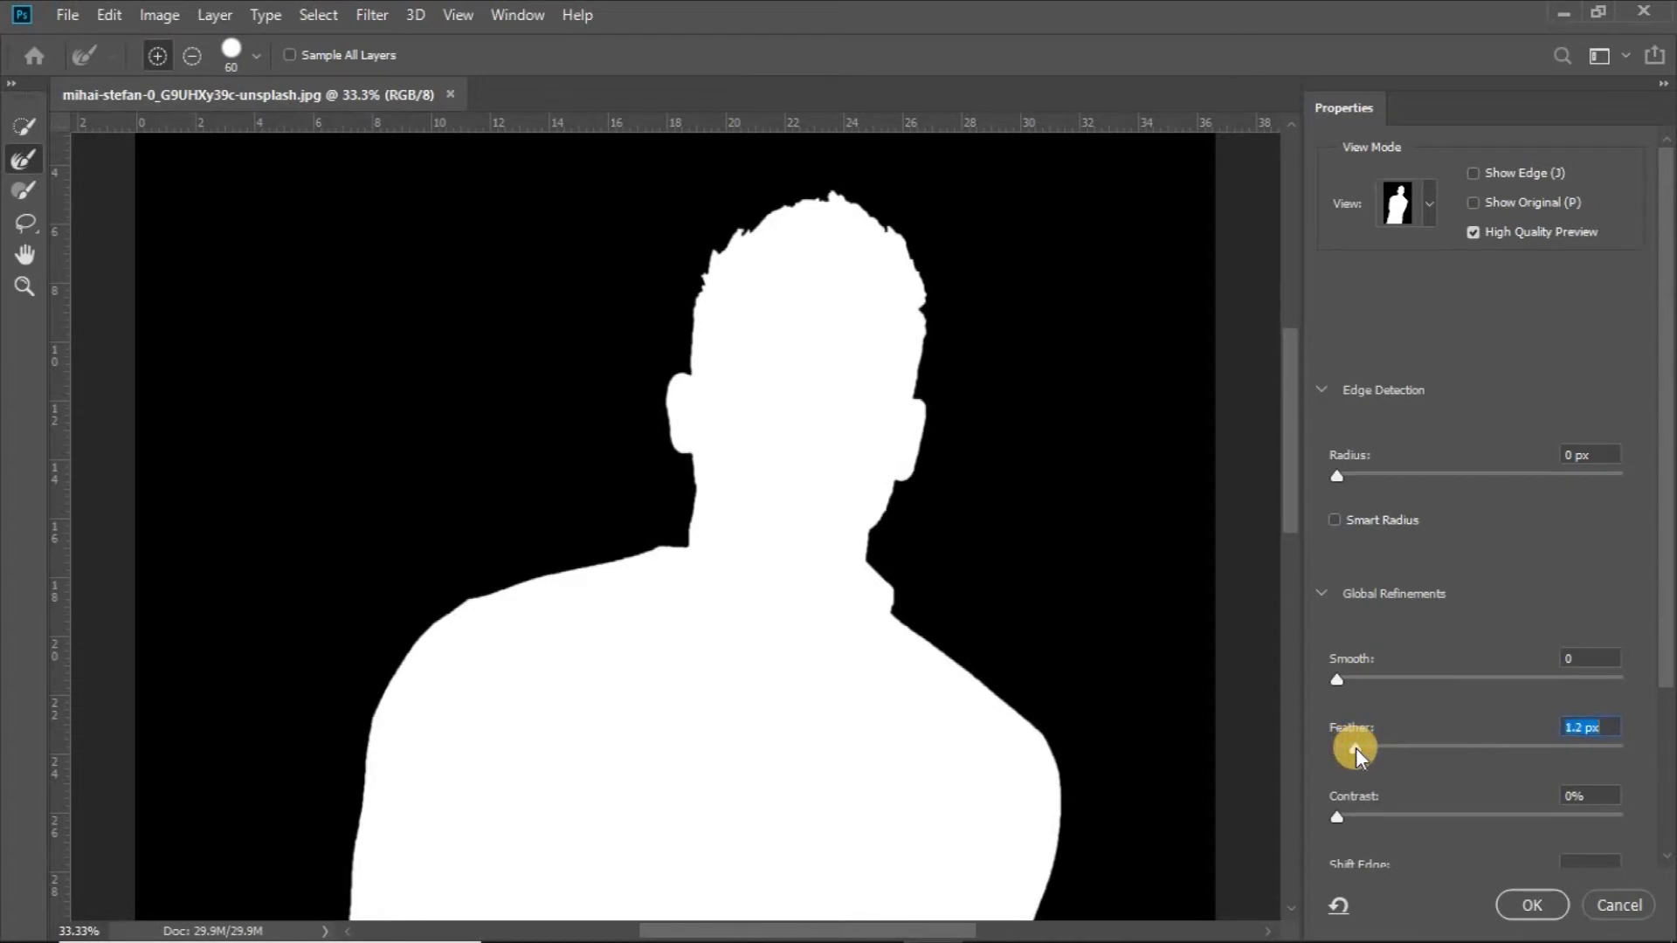
pyautogui.write('2.')
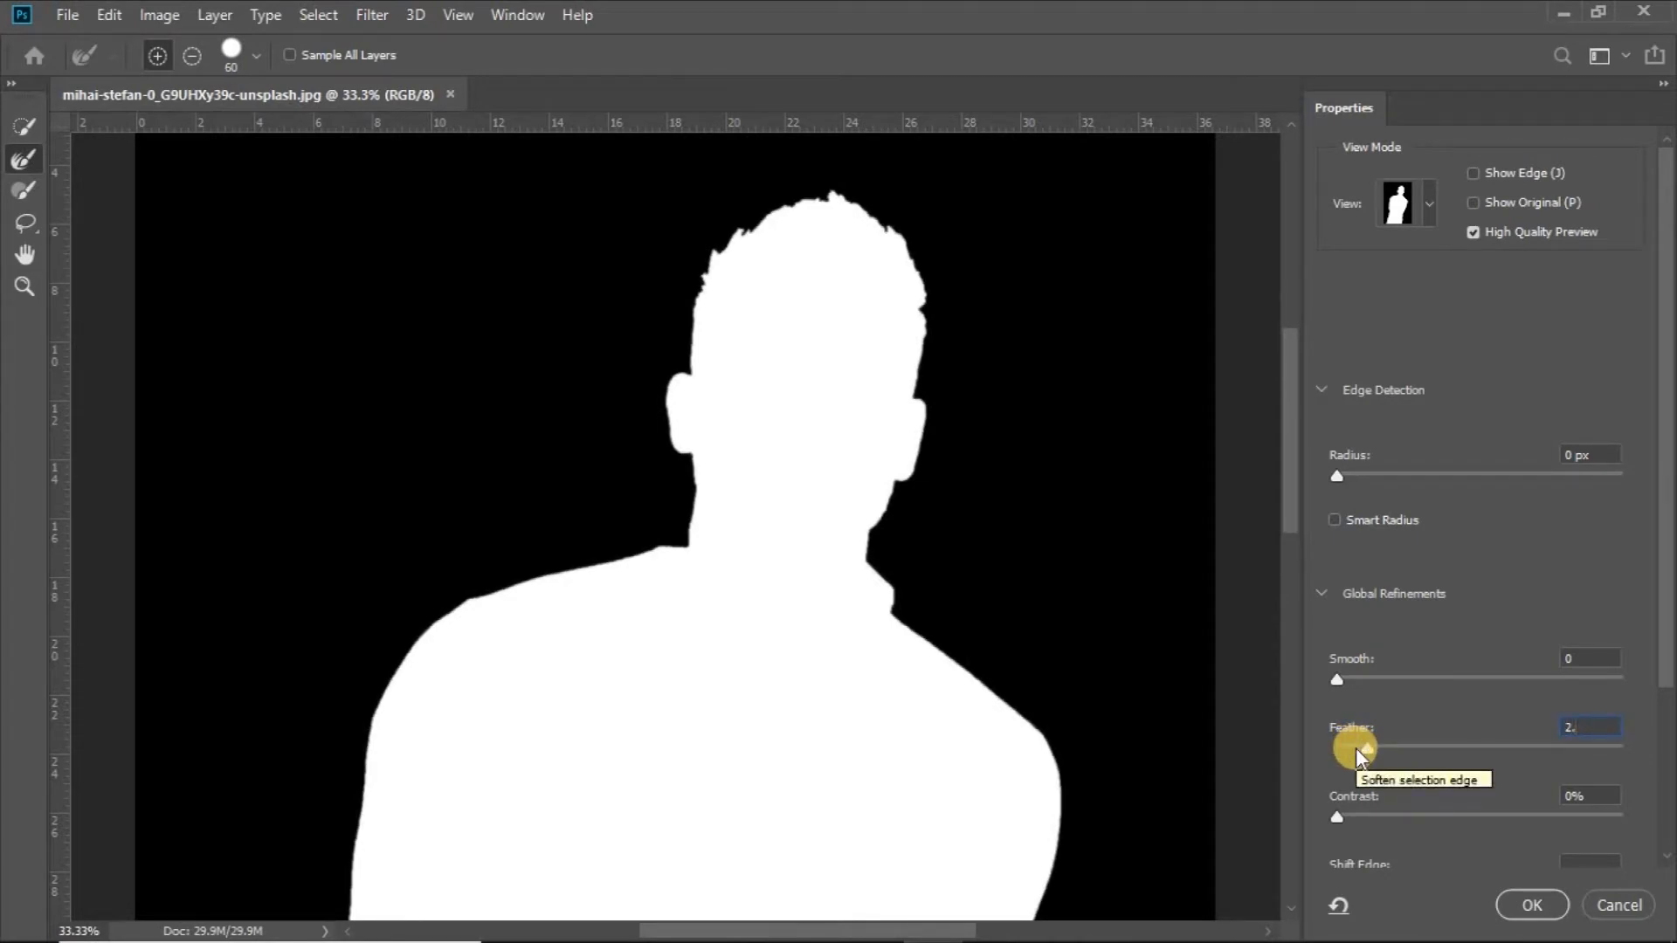
pyautogui.write('5')
# - Refine the selection edge along both sides and the top of the hair, and accept the refined selection
pyautogui.moveTo(702, 272); pyautogui.dragTo(733, 229)
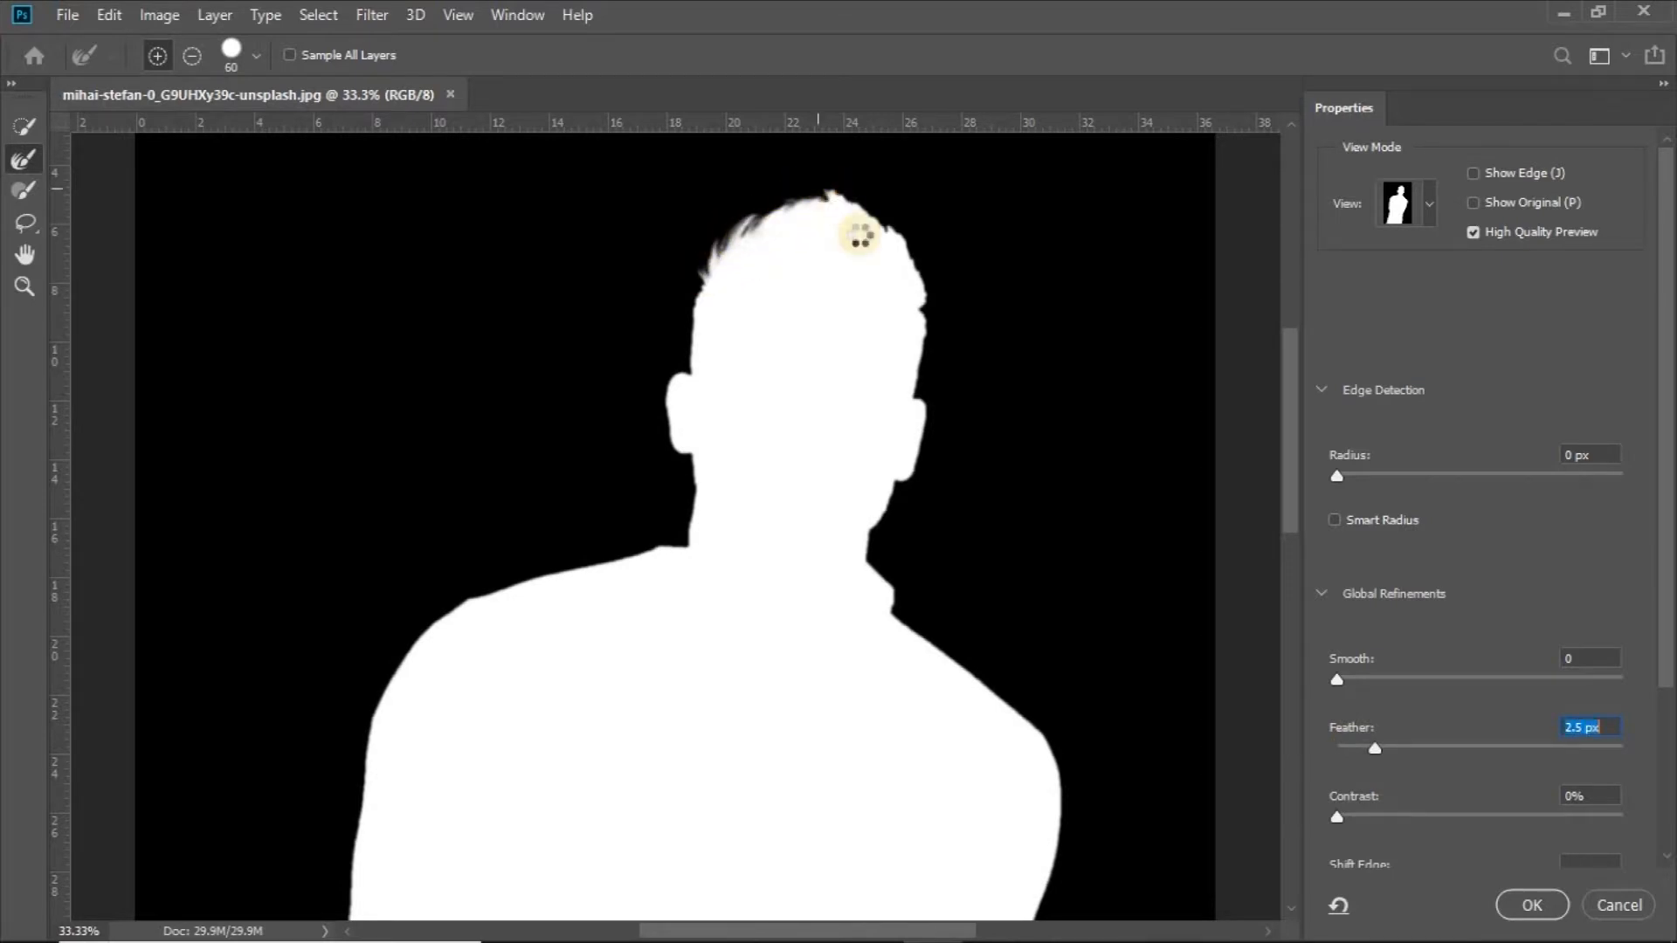
pyautogui.moveTo(925, 305)
pyautogui.mouseDown()
pyautogui.moveTo(920, 263)
pyautogui.moveTo(863, 202)
pyautogui.mouseUp()
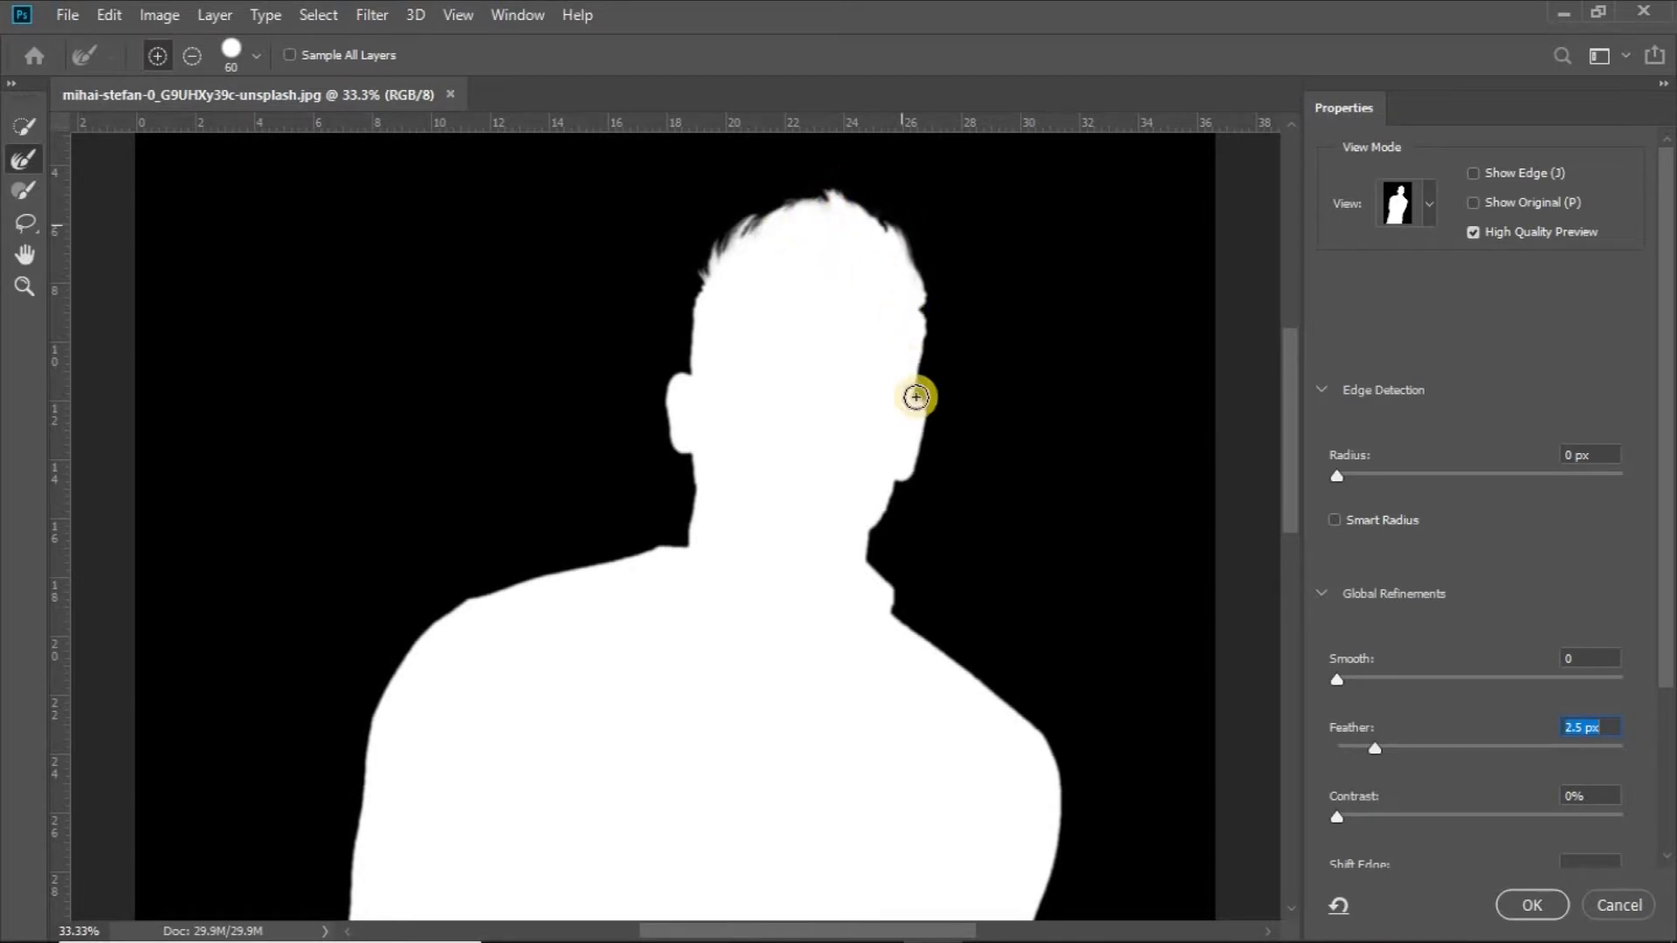
pyautogui.moveTo(888, 234); pyautogui.dragTo(816, 196)
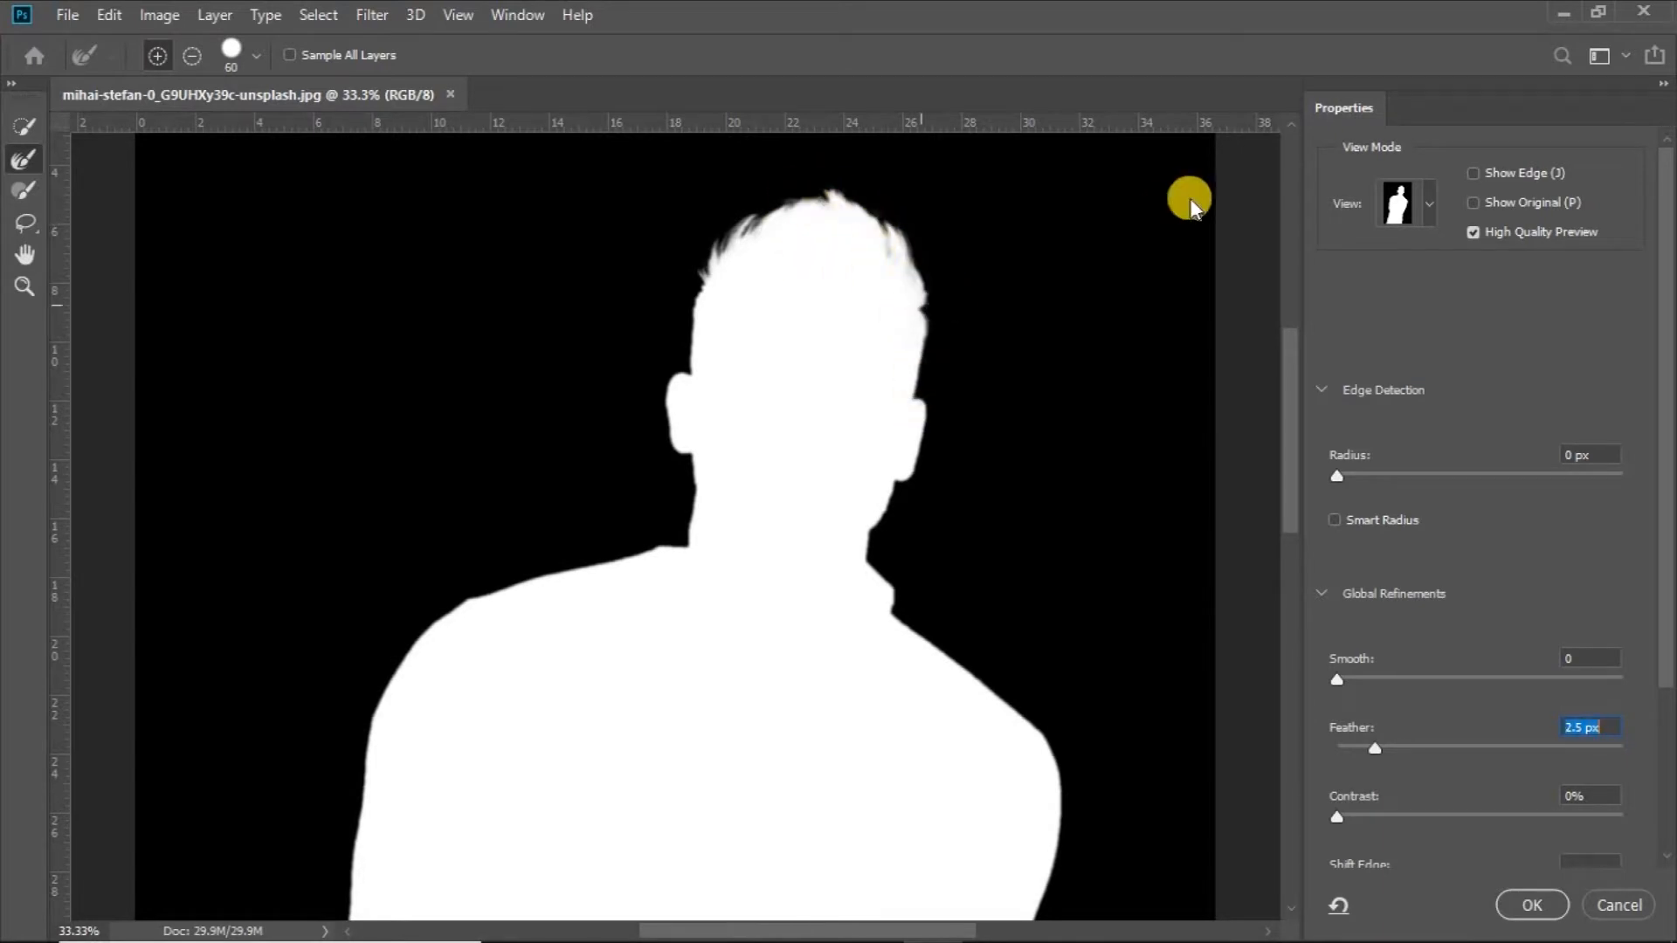
pyautogui.click(1527, 904)
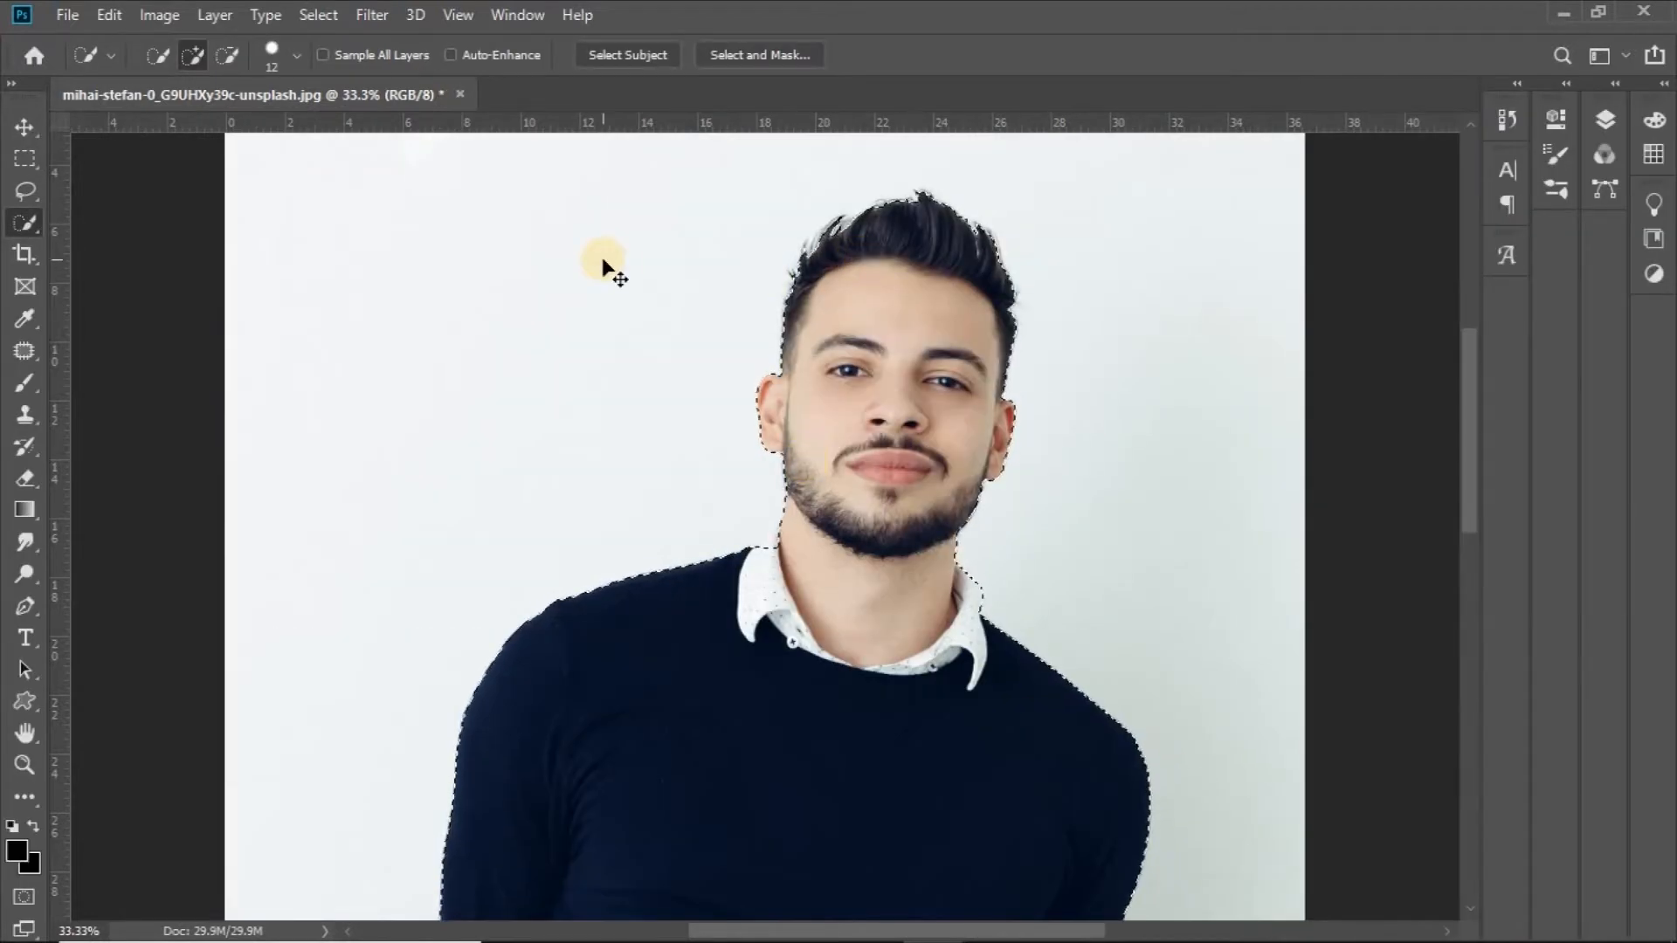
# - Copy the selected man onto a new layer and hide the Background layer to check the cut-out
pyautogui.hotkey('ctrl', 'j')
pyautogui.press('F7')
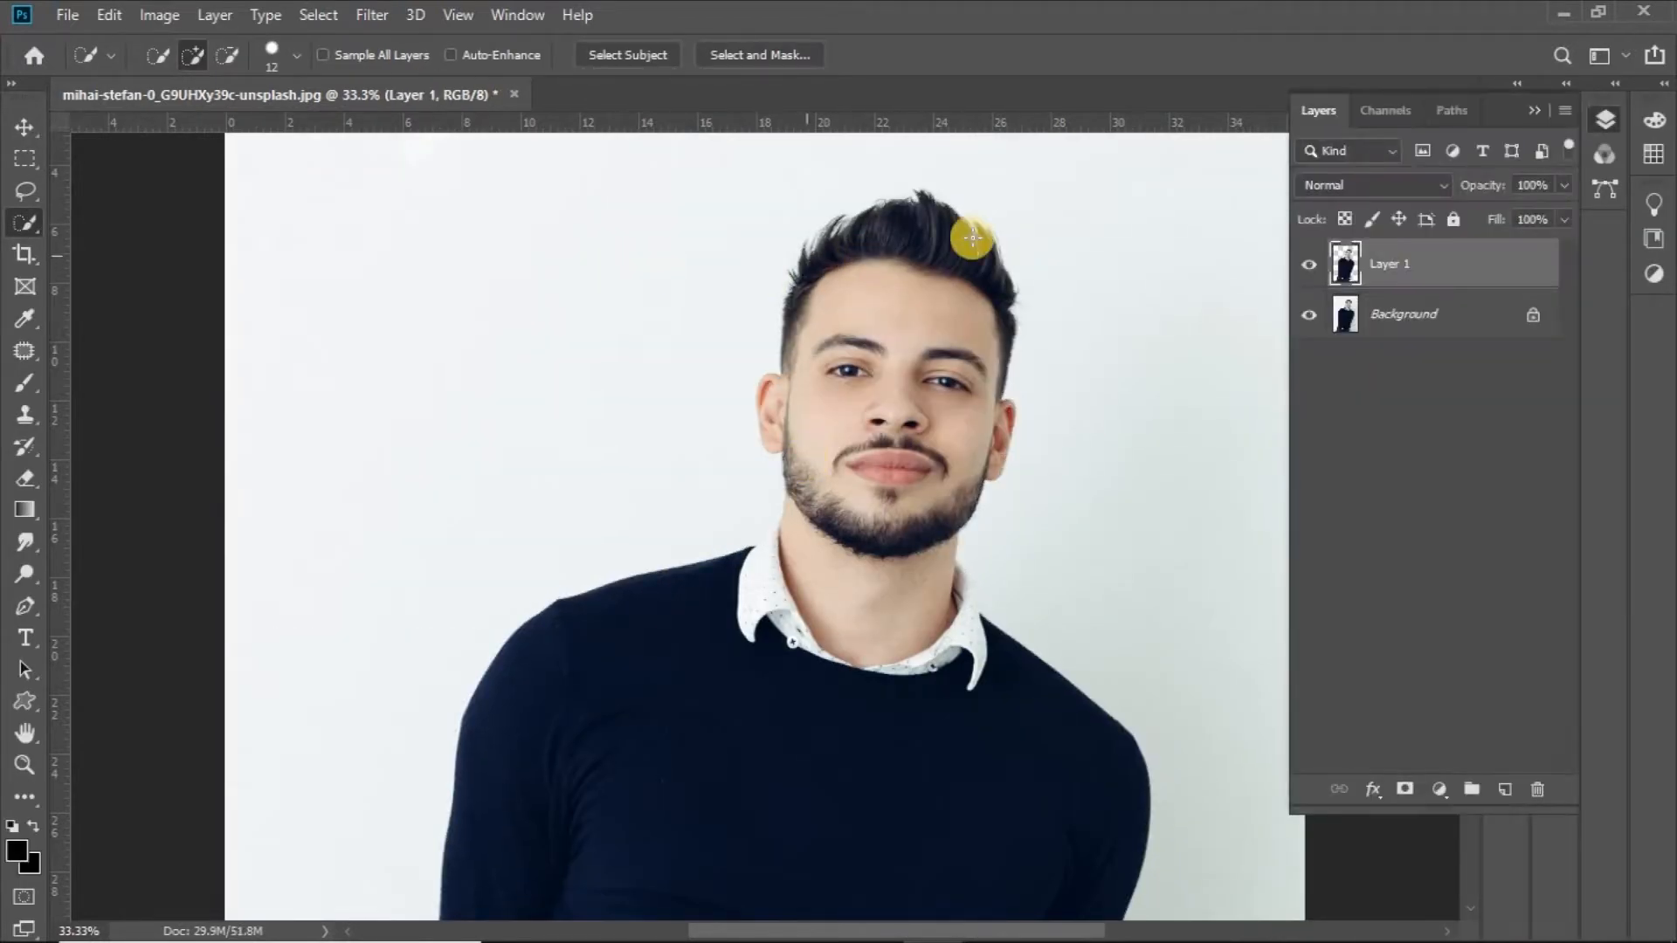
pyautogui.click(1309, 316)
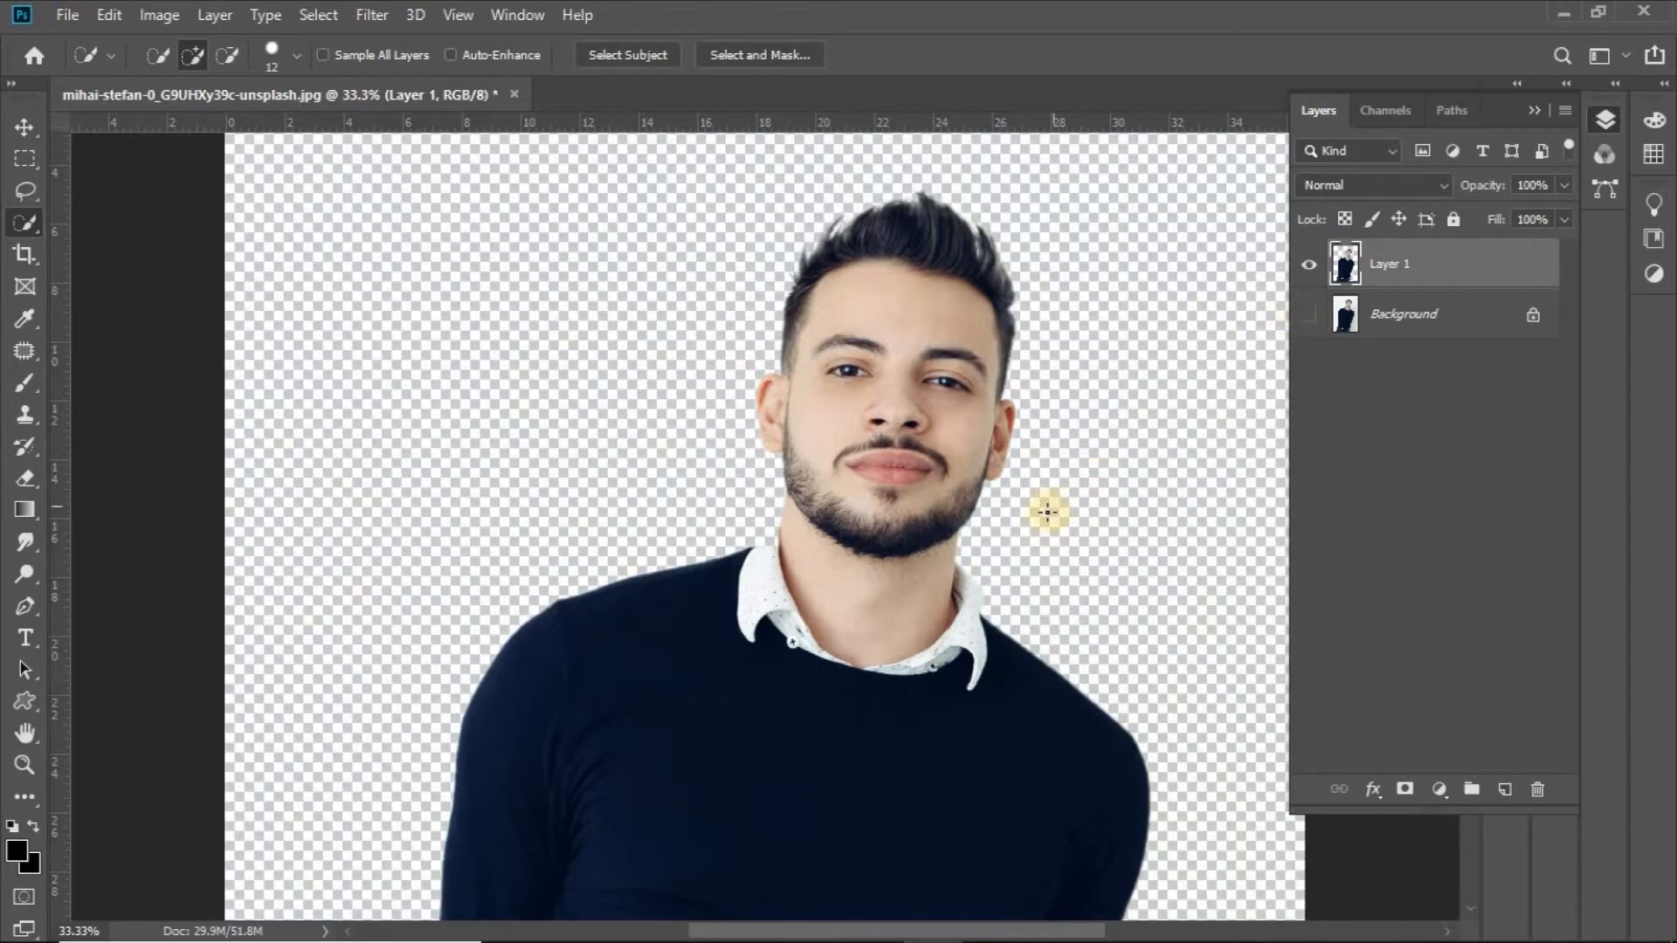
pyautogui.scroll(-5, 948, 600)
pyautogui.scroll(8, 894, 486)
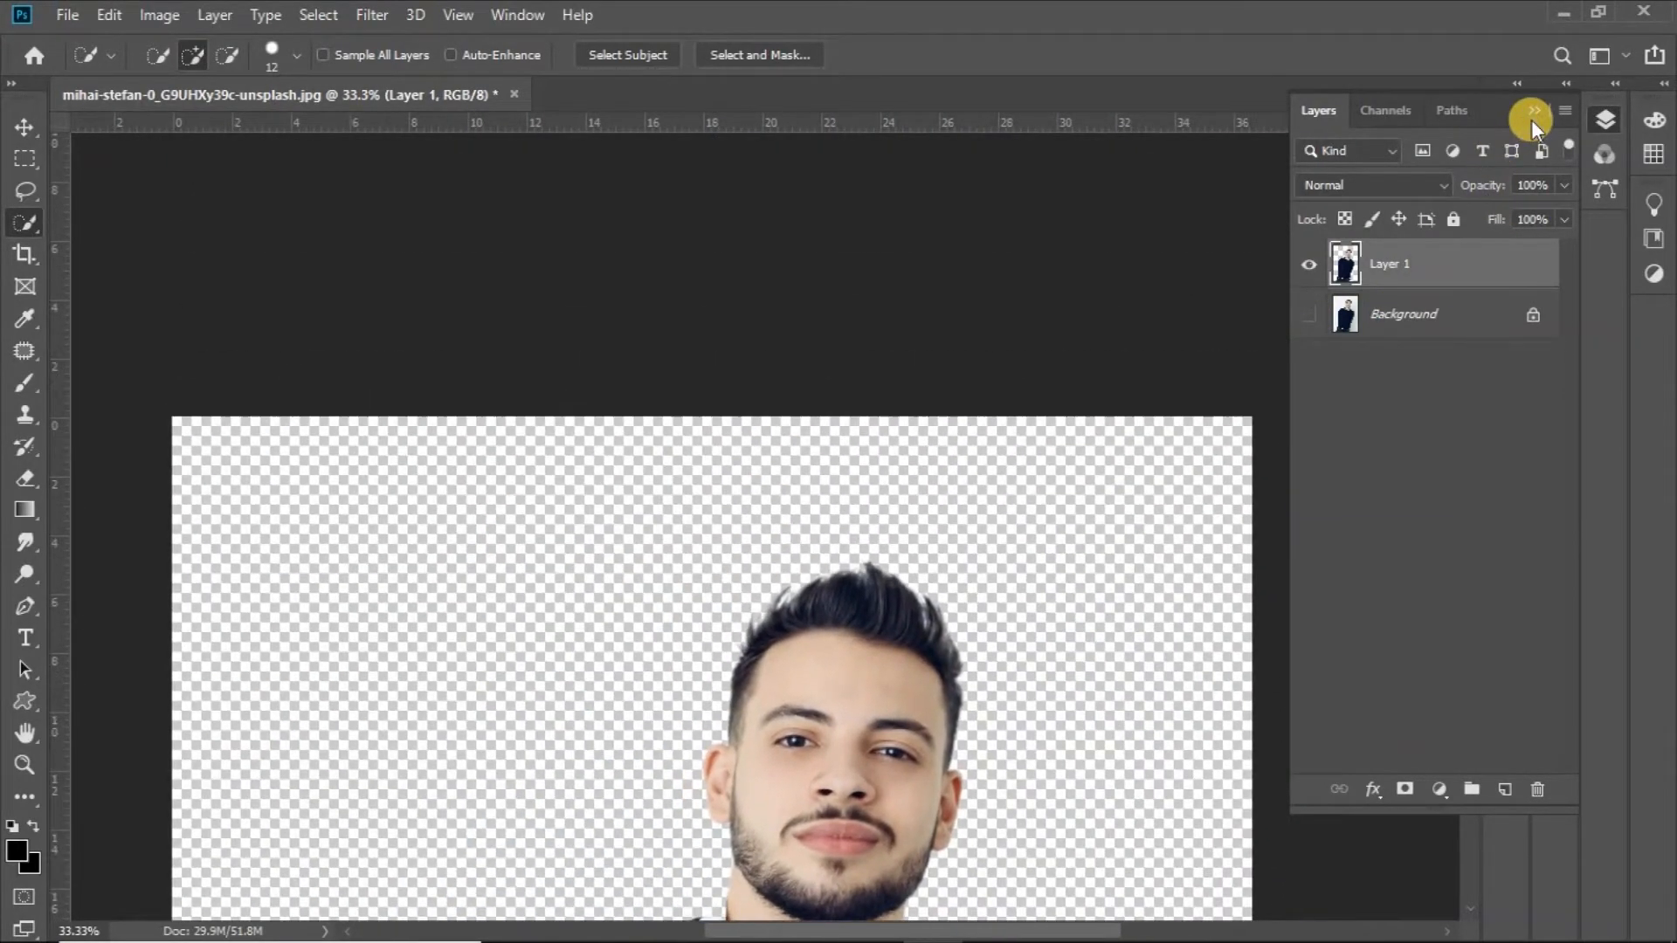
pyautogui.click(1533, 115)
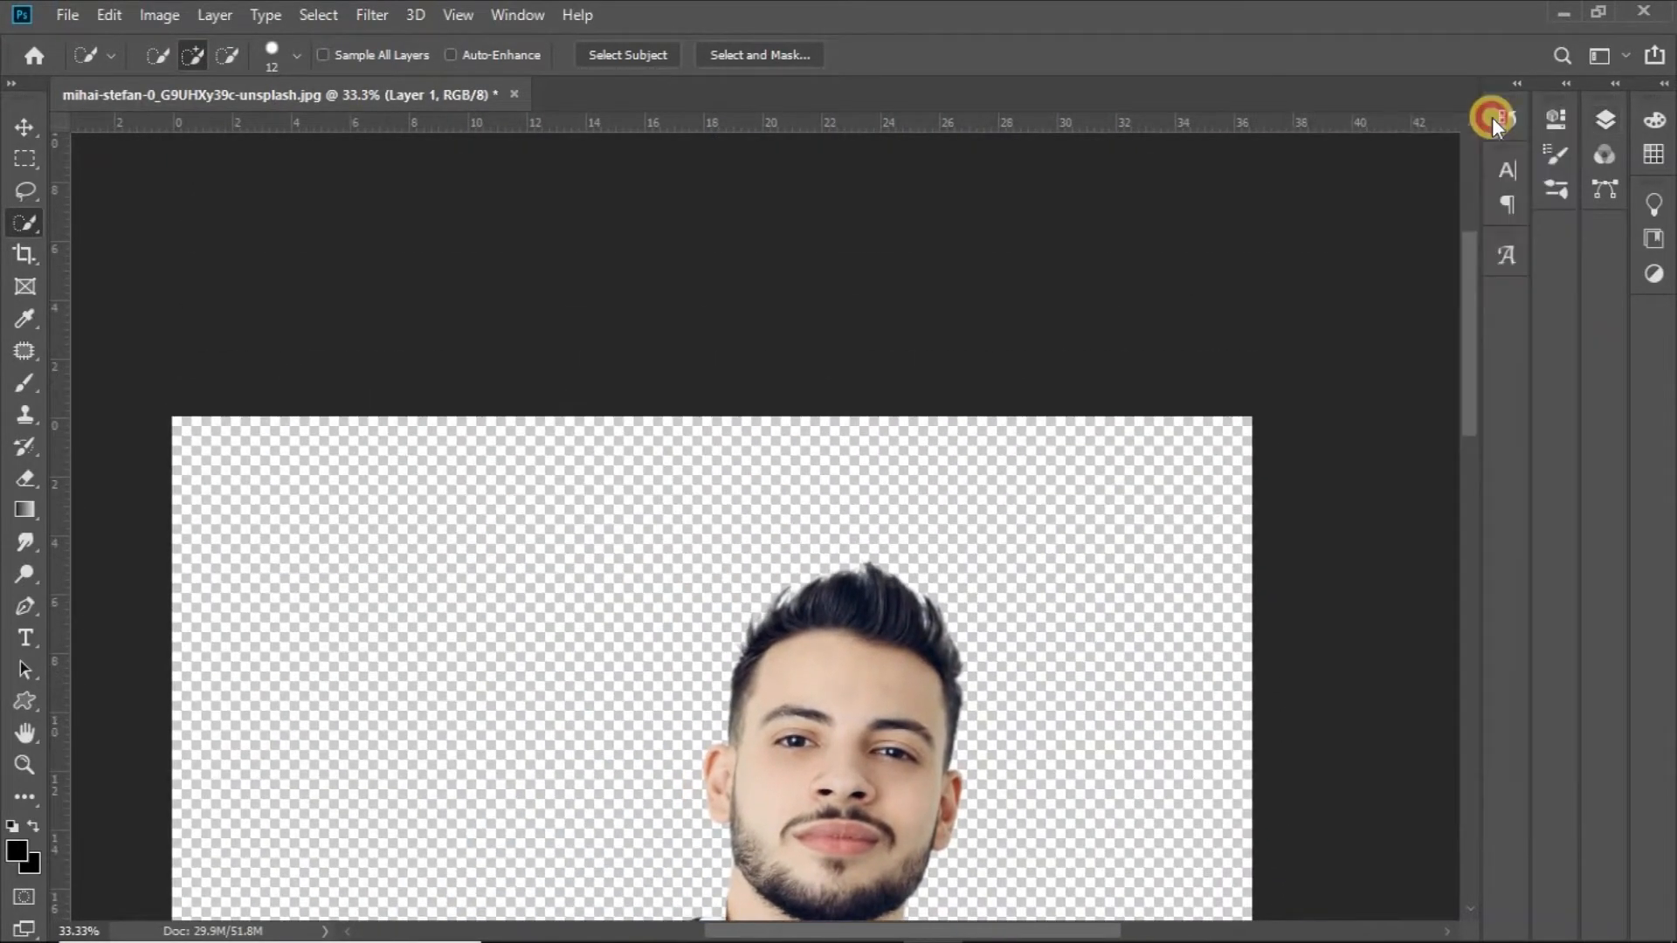
# - Extend the canvas evenly on both sides of the man with the Crop tool to more than twice its original width
pyautogui.scroll(-2, 847, 463)
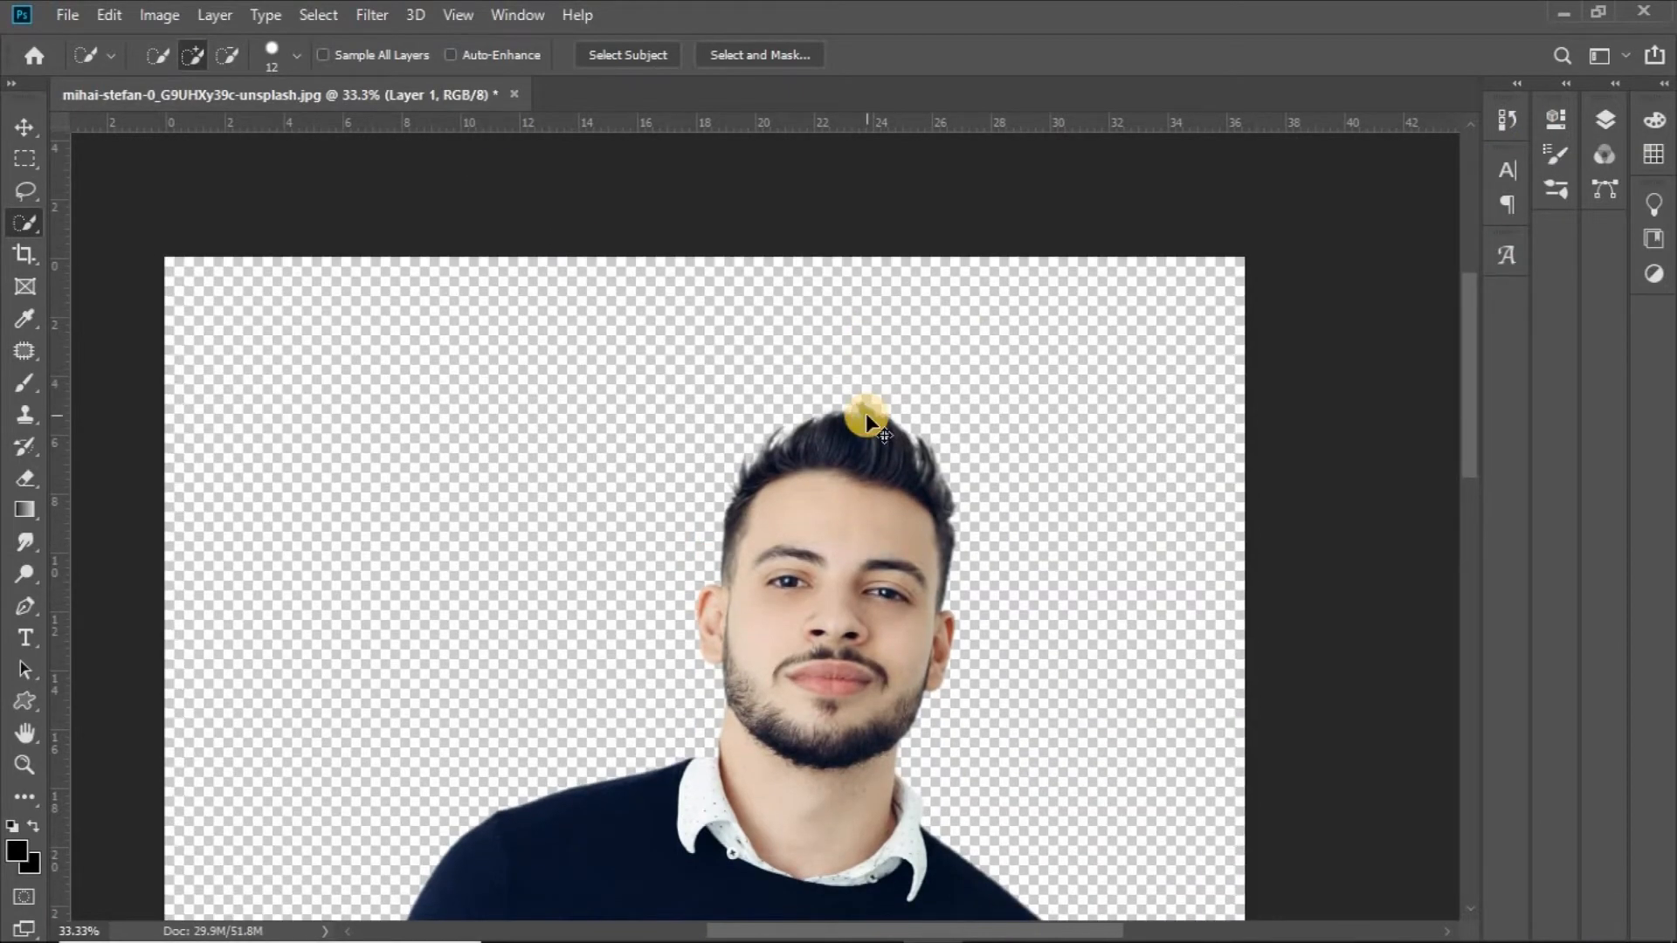
pyautogui.hotkey('ctrl', '-')
pyautogui.hotkey('ctrl', '-')
pyautogui.moveTo(856, 570); pyautogui.dragTo(925, 365)
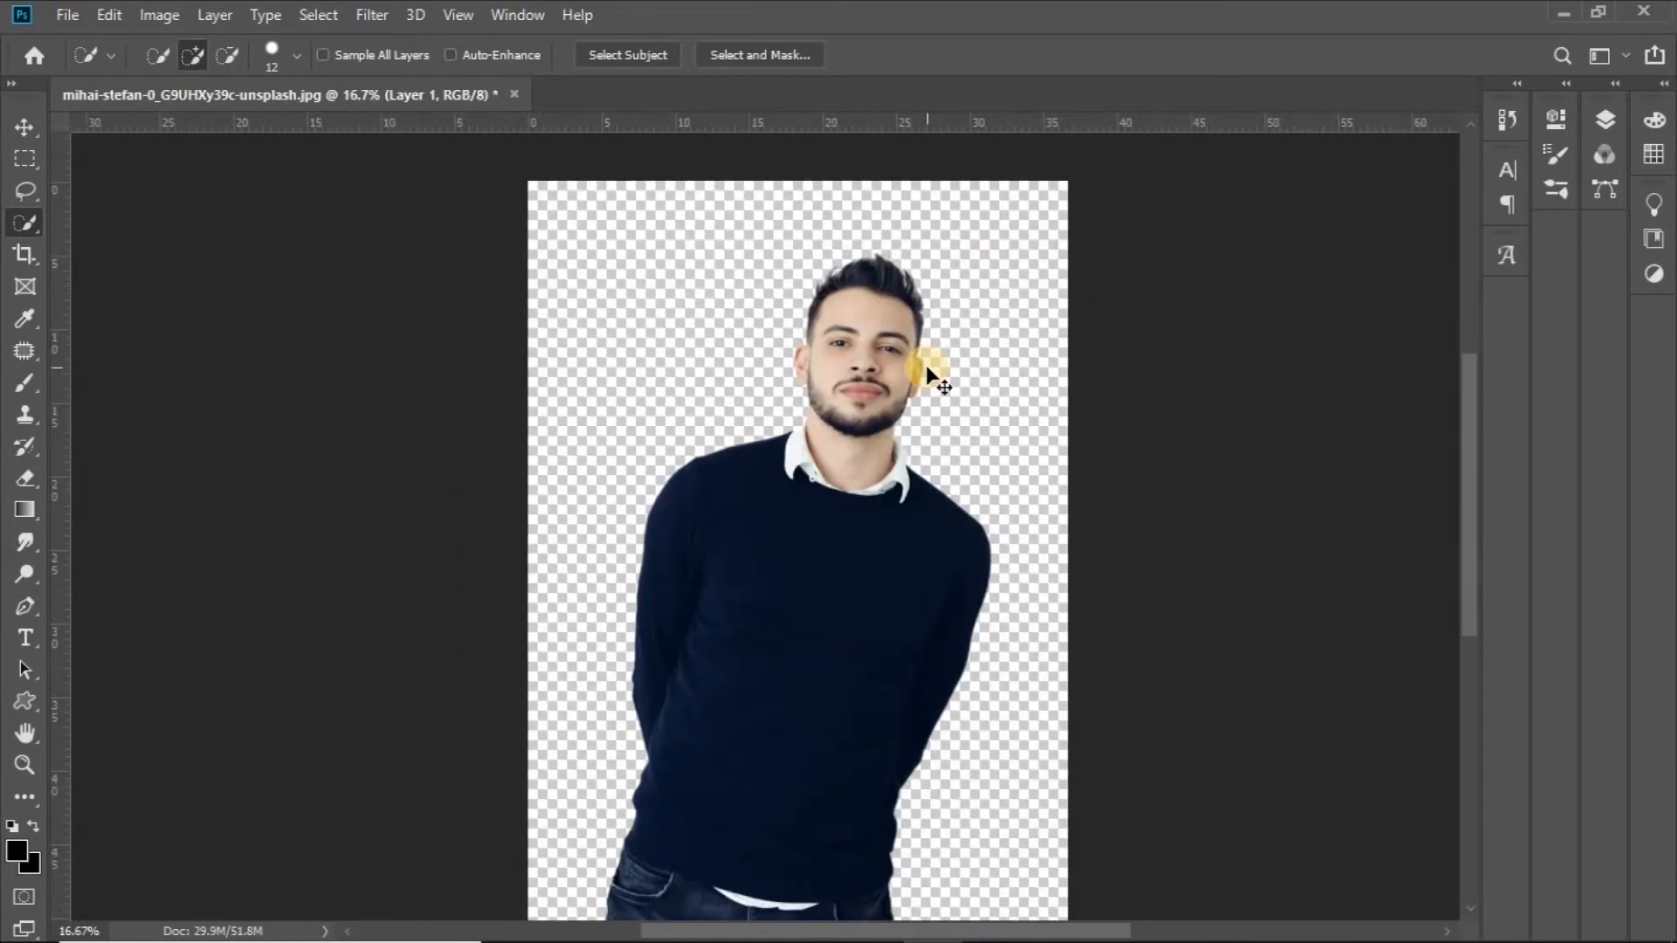
pyautogui.hotkey('ctrl', '-')
pyautogui.click(34, 252)
pyautogui.click(405, 414)
pyautogui.moveTo(568, 530); pyautogui.dragTo(416, 529)
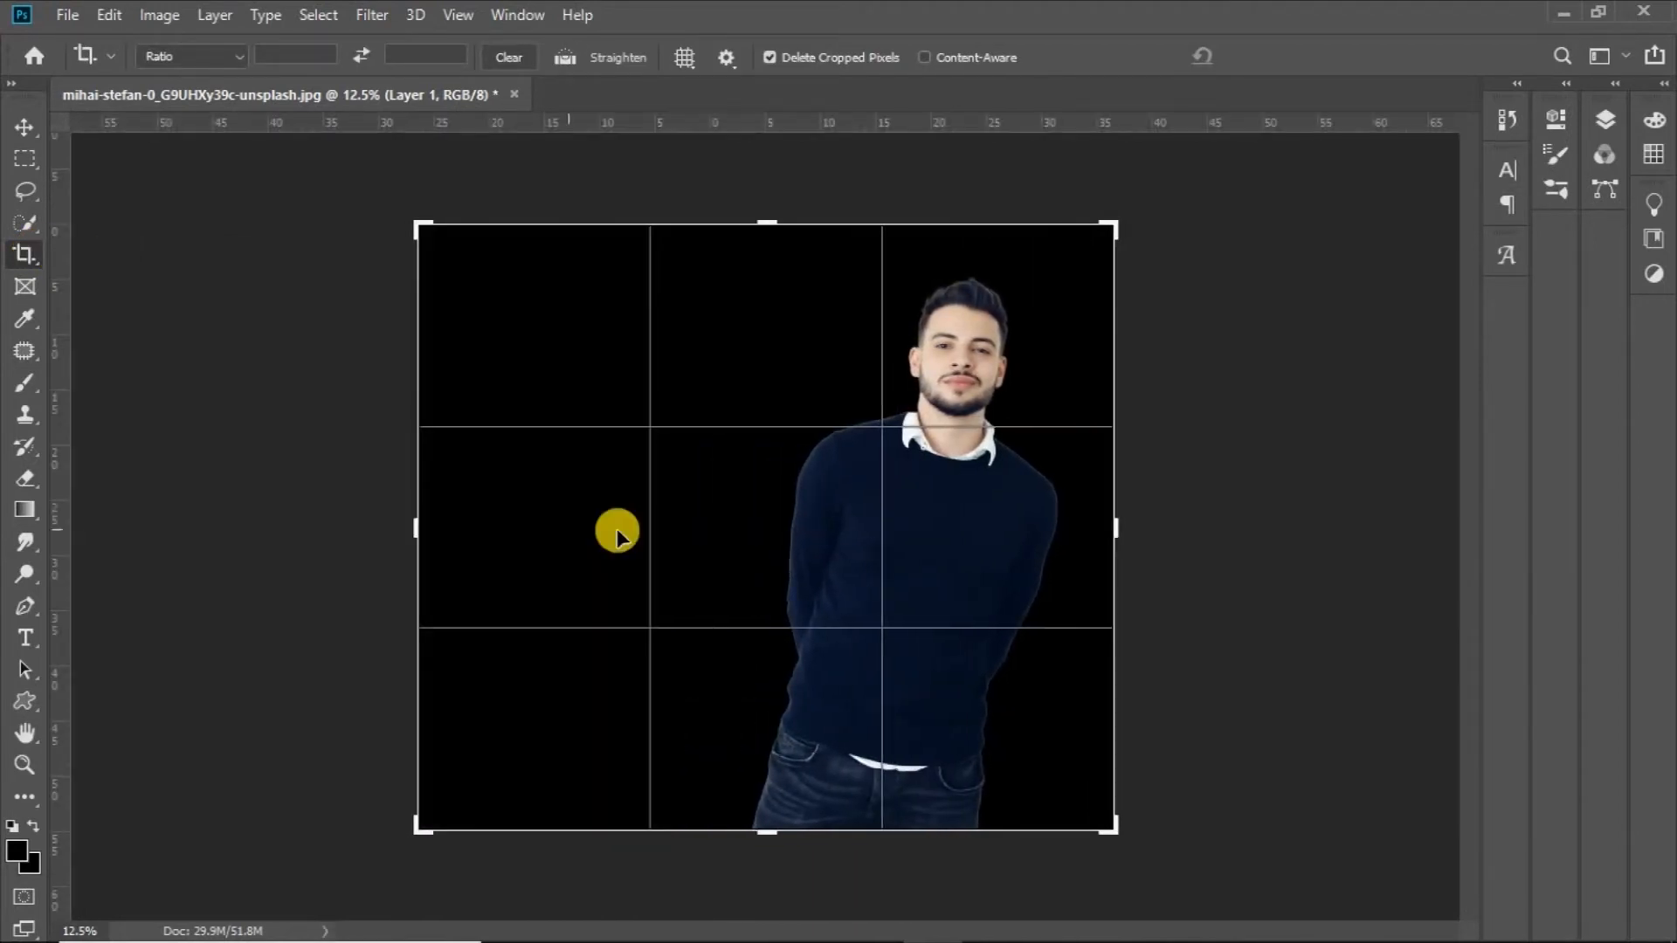
pyautogui.moveTo(1133, 527); pyautogui.dragTo(1241, 524)
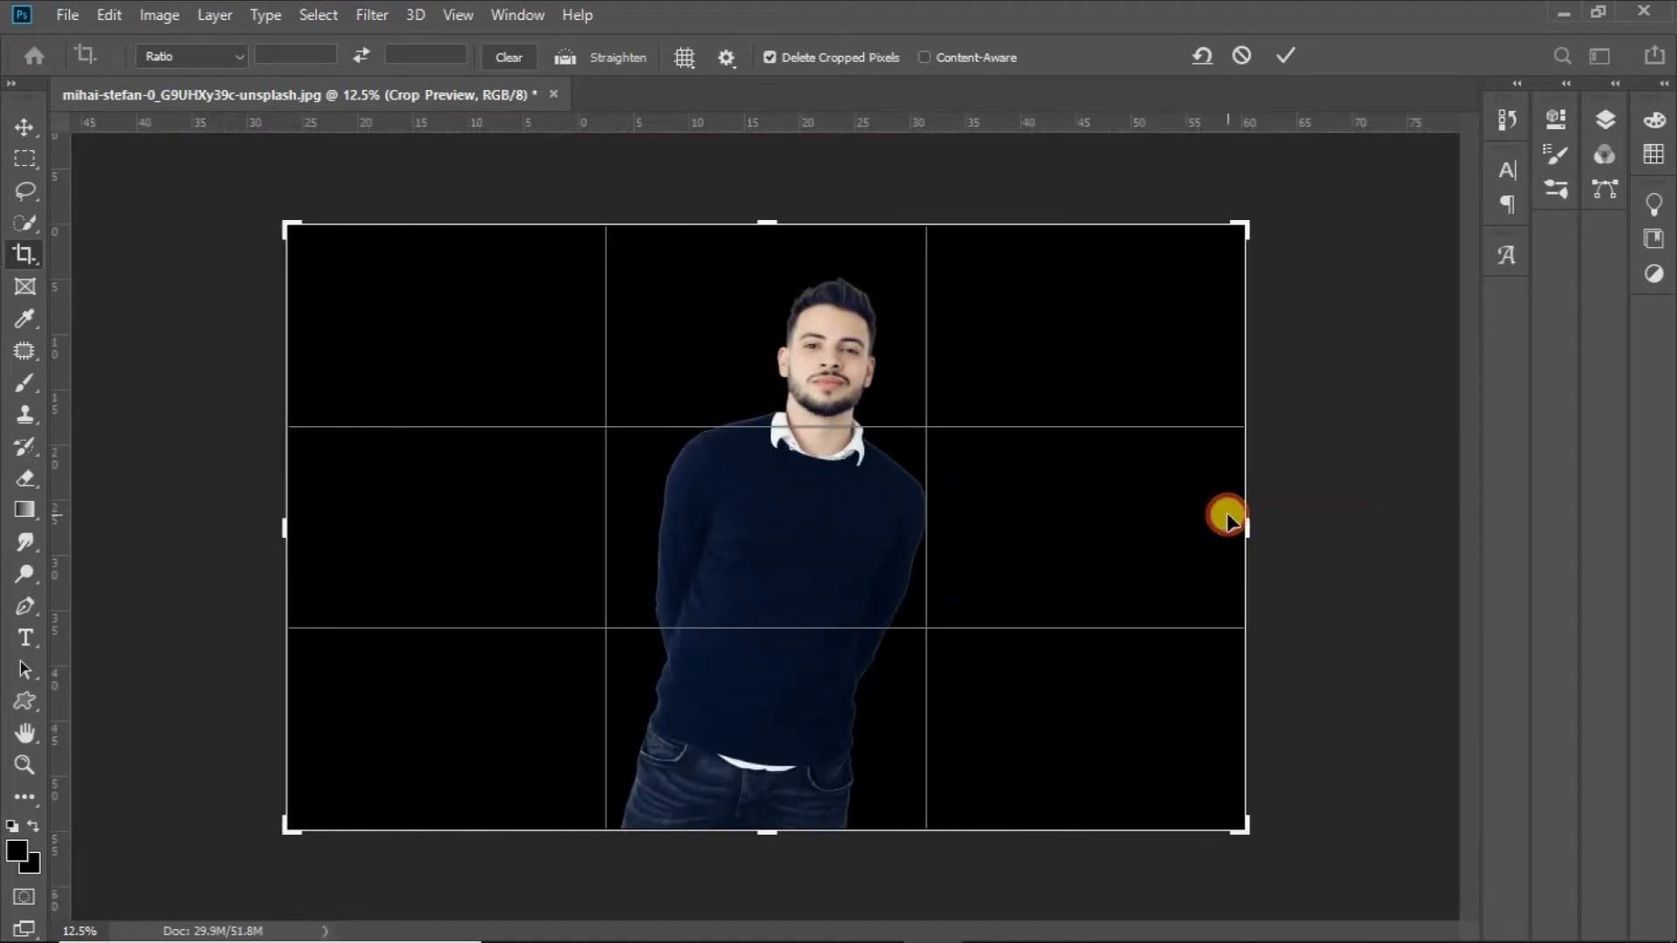
pyautogui.click(1286, 55)
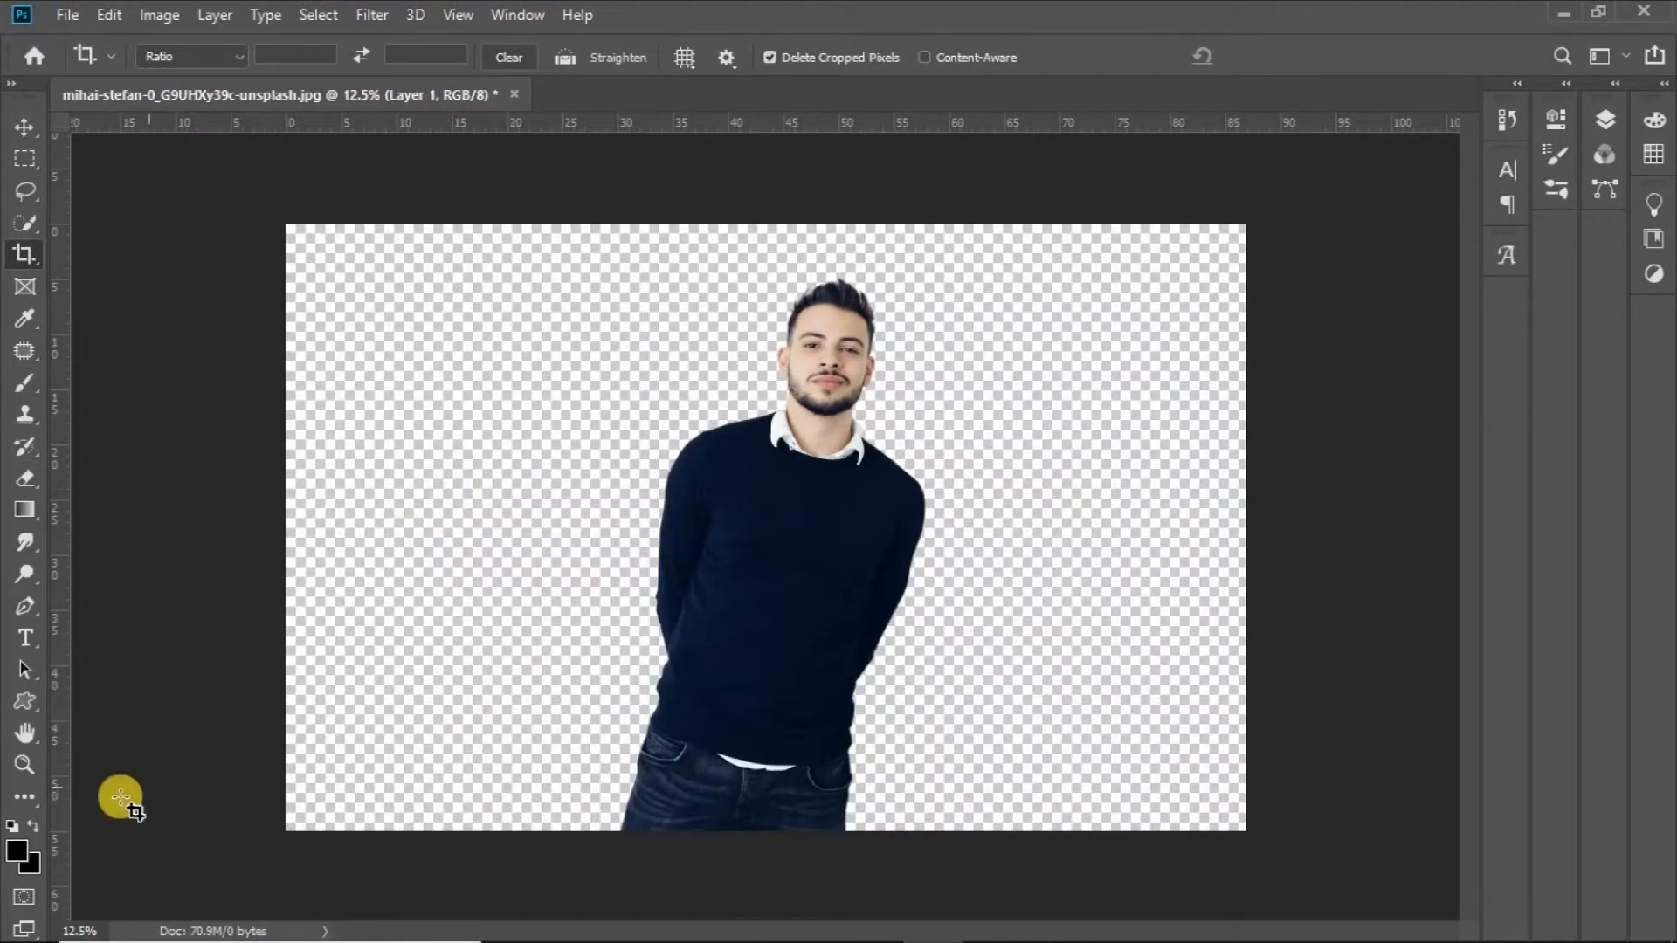
# - Set the foreground color to white (ffffff)
pyautogui.click(18, 847)
pyautogui.moveTo(701, 389)
pyautogui.mouseDown()
pyautogui.moveTo(582, 310)
pyautogui.moveTo(403, 141)
pyautogui.mouseUp()
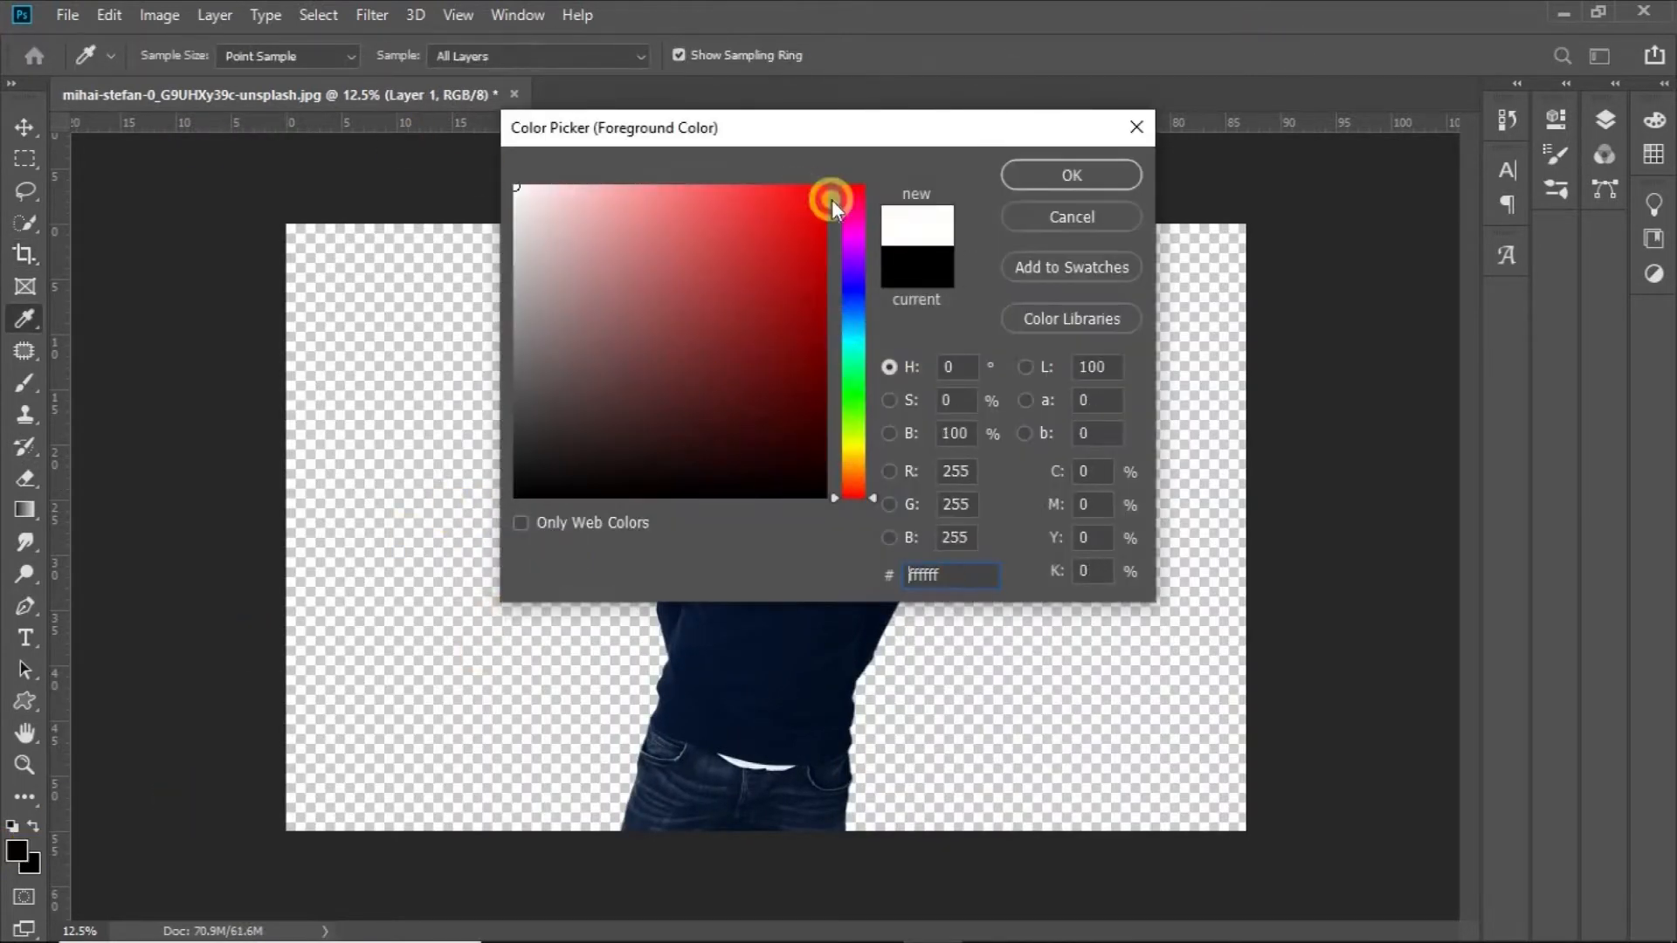
pyautogui.click(1020, 177)
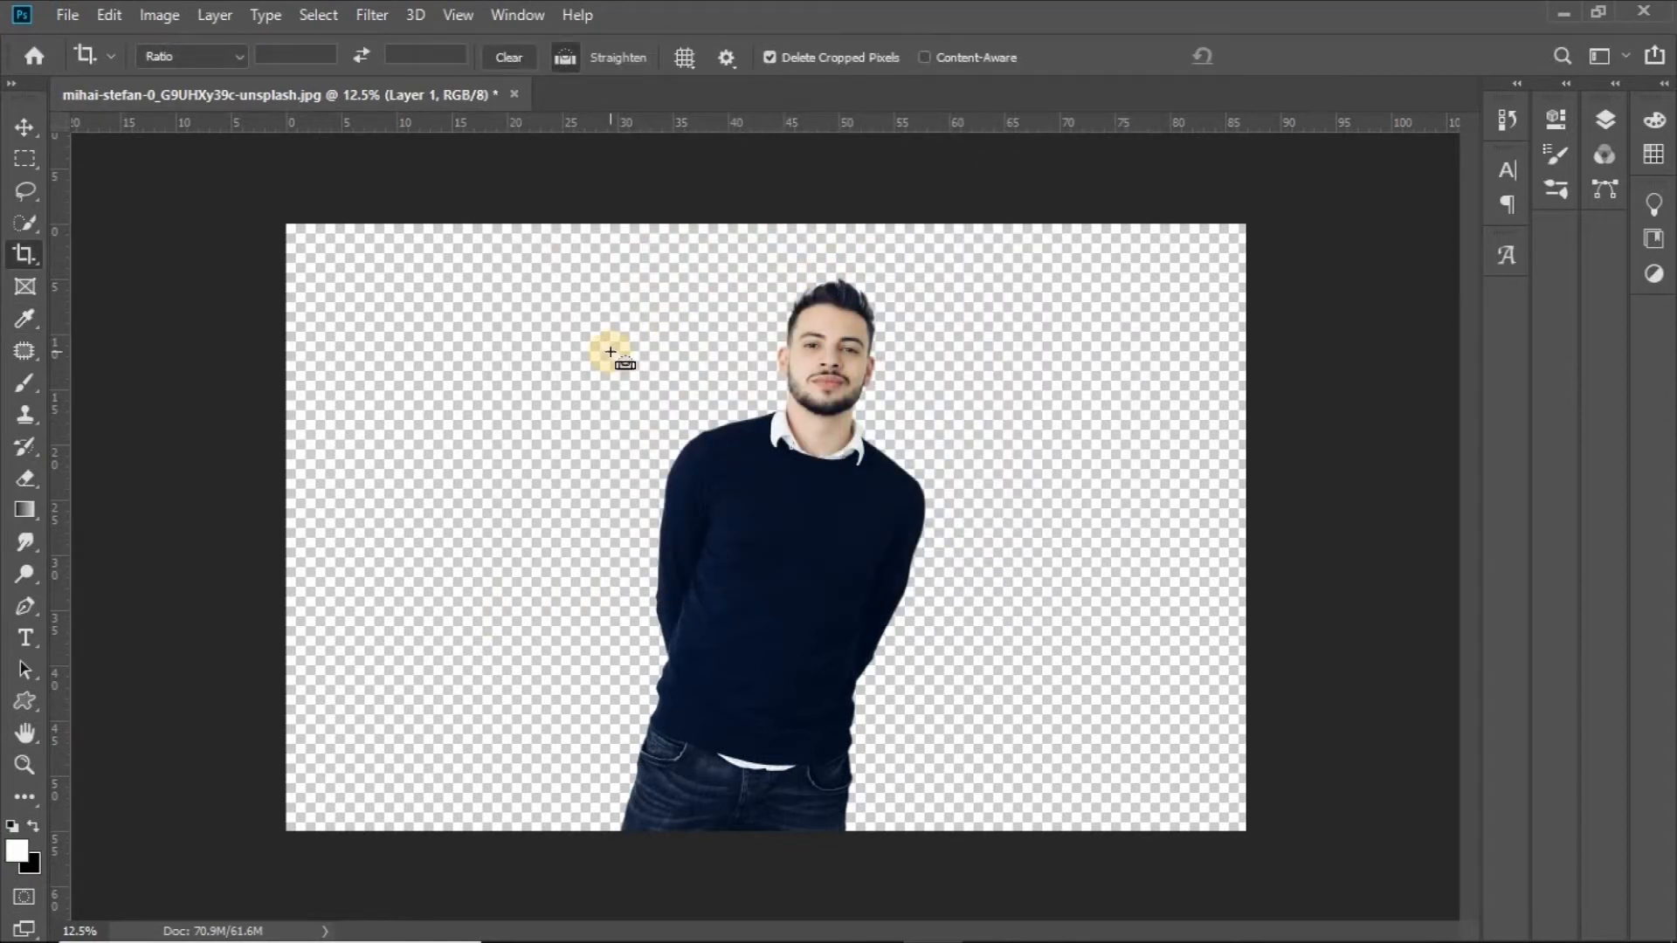
# - Create a new empty layer above the cut-out, with color None, Normal mode and 100% opacity
pyautogui.press('F7')
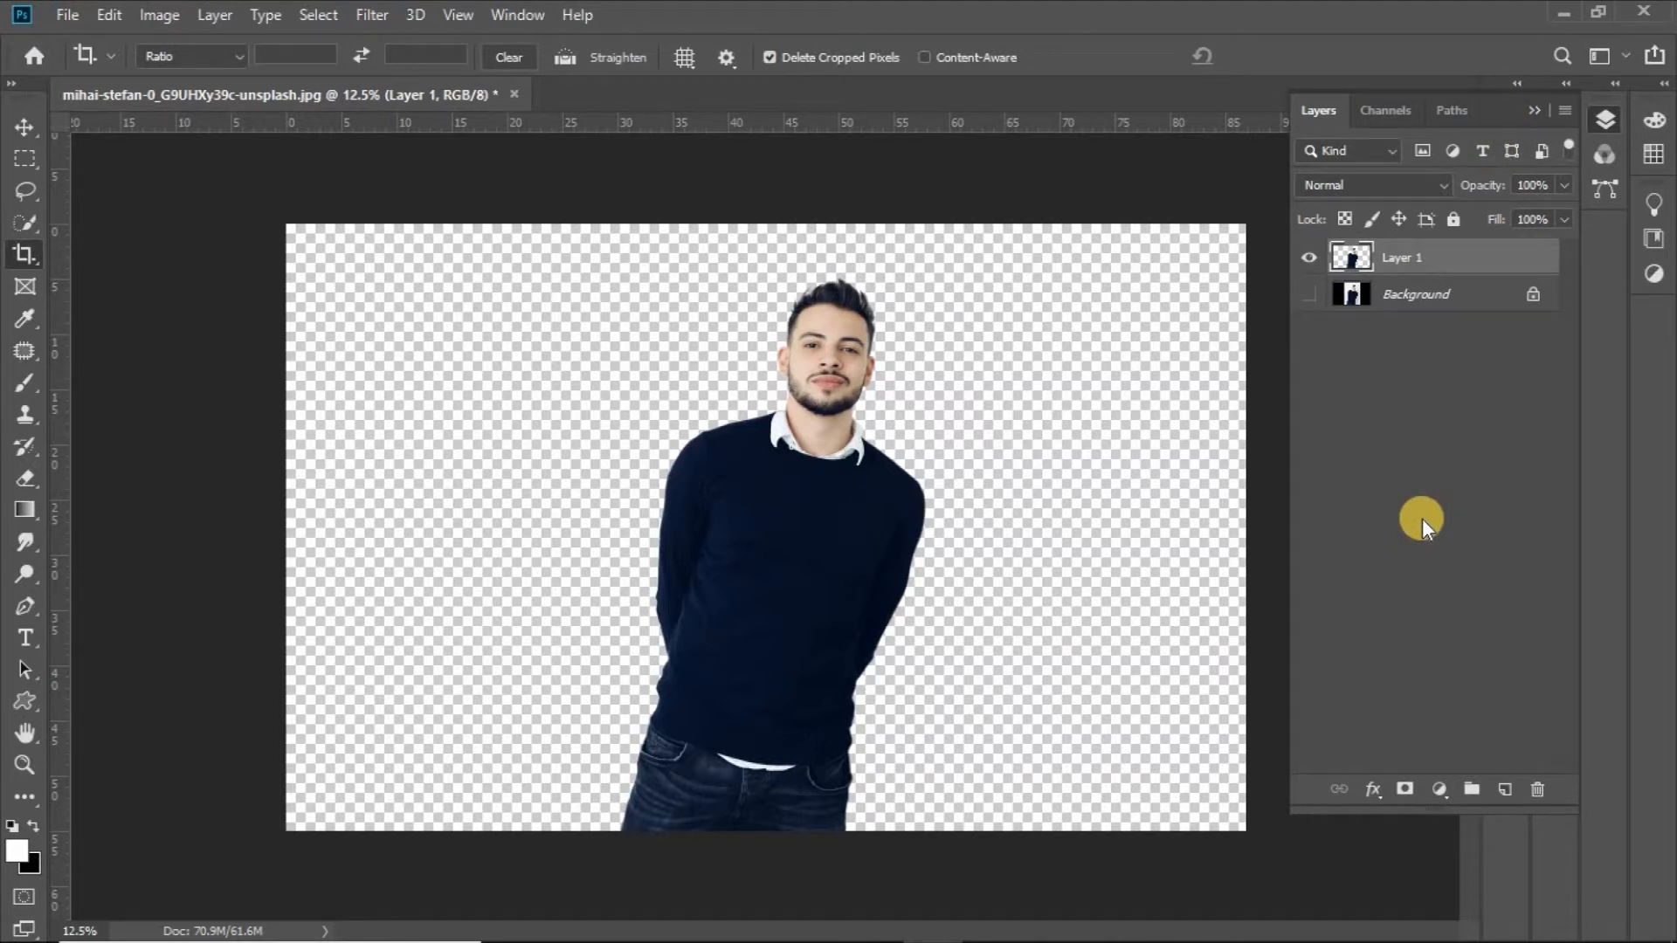
pyautogui.hotkey('ctrl', 'shift', 'n')
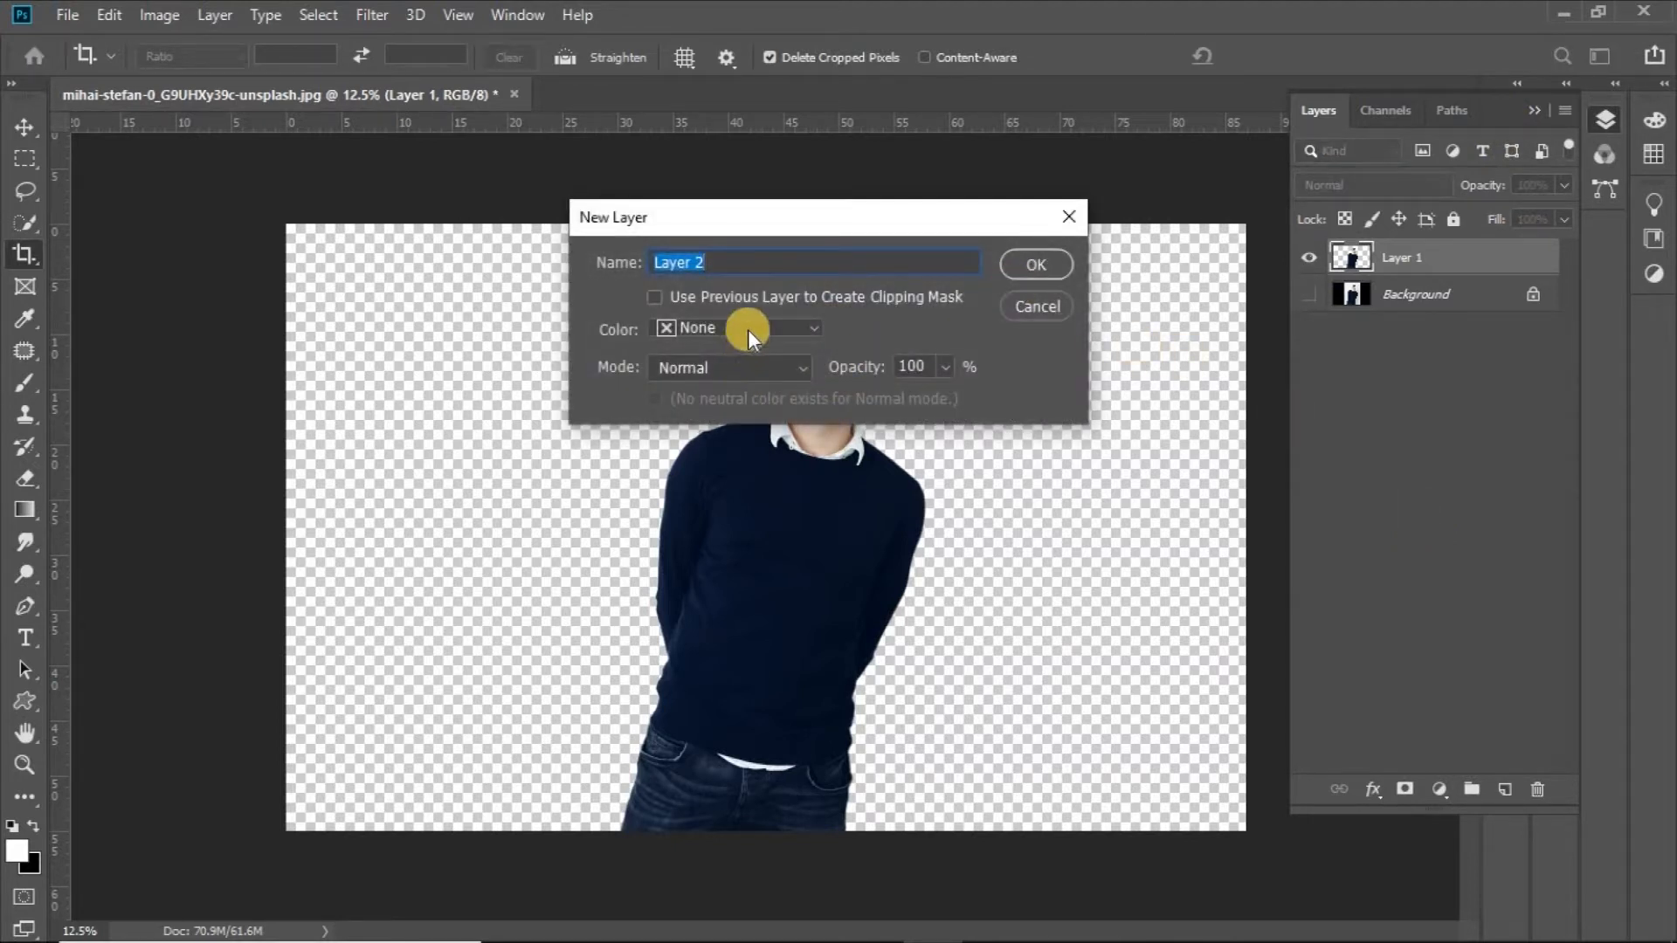
pyautogui.click(758, 363)
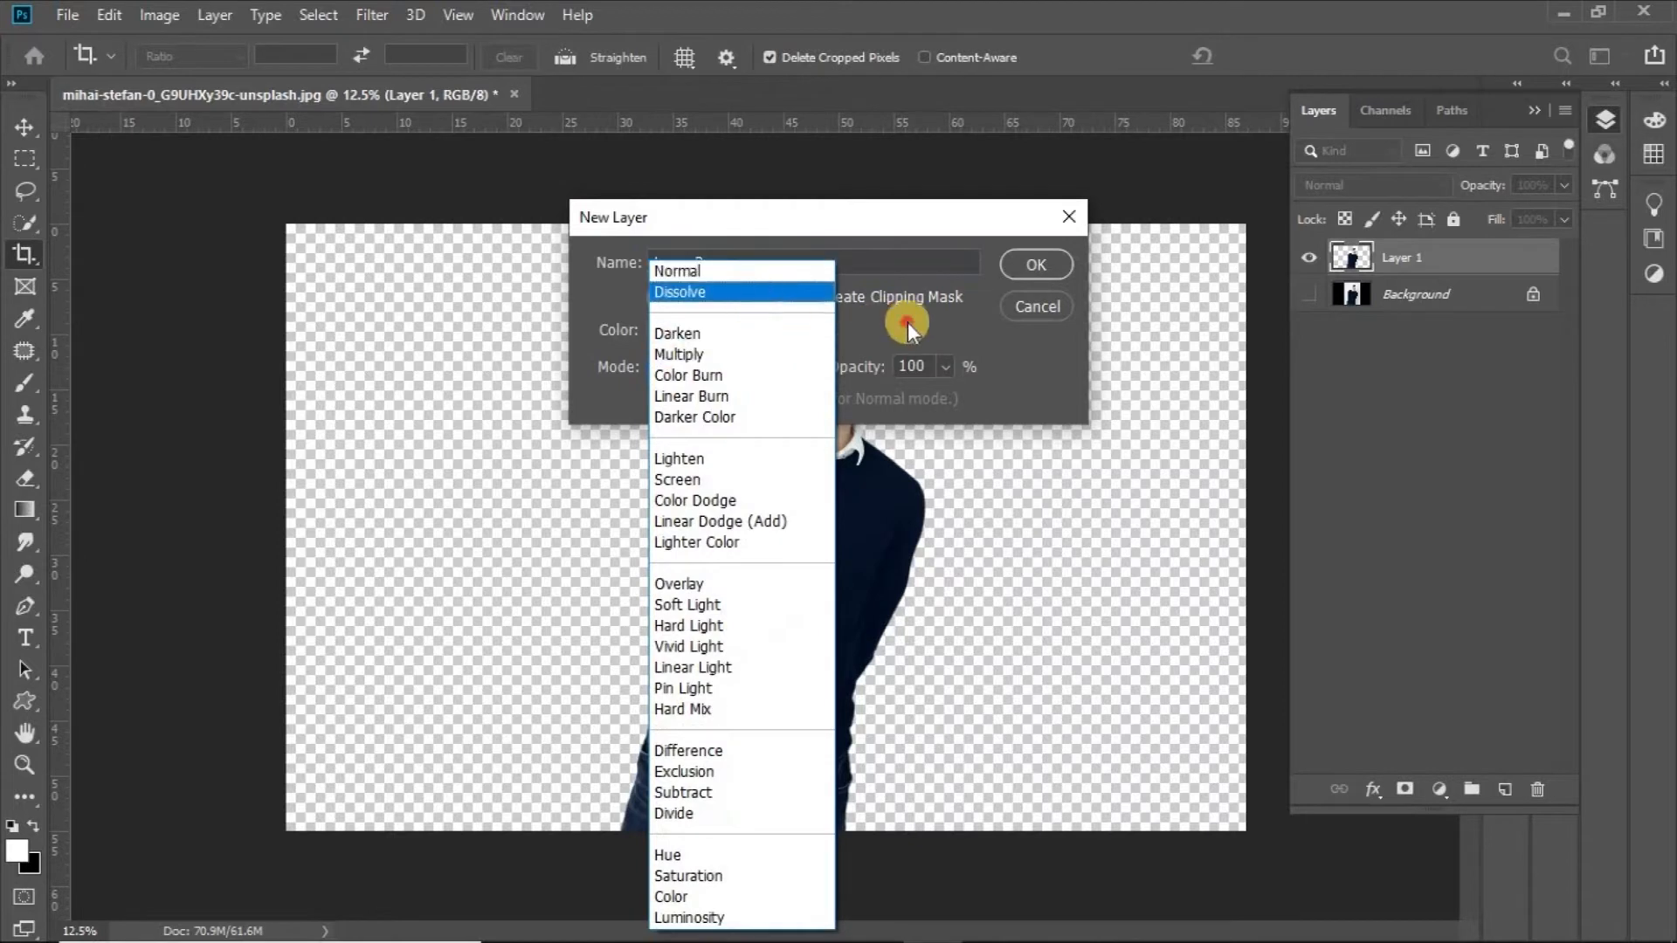
pyautogui.click(798, 325)
pyautogui.click(798, 325)
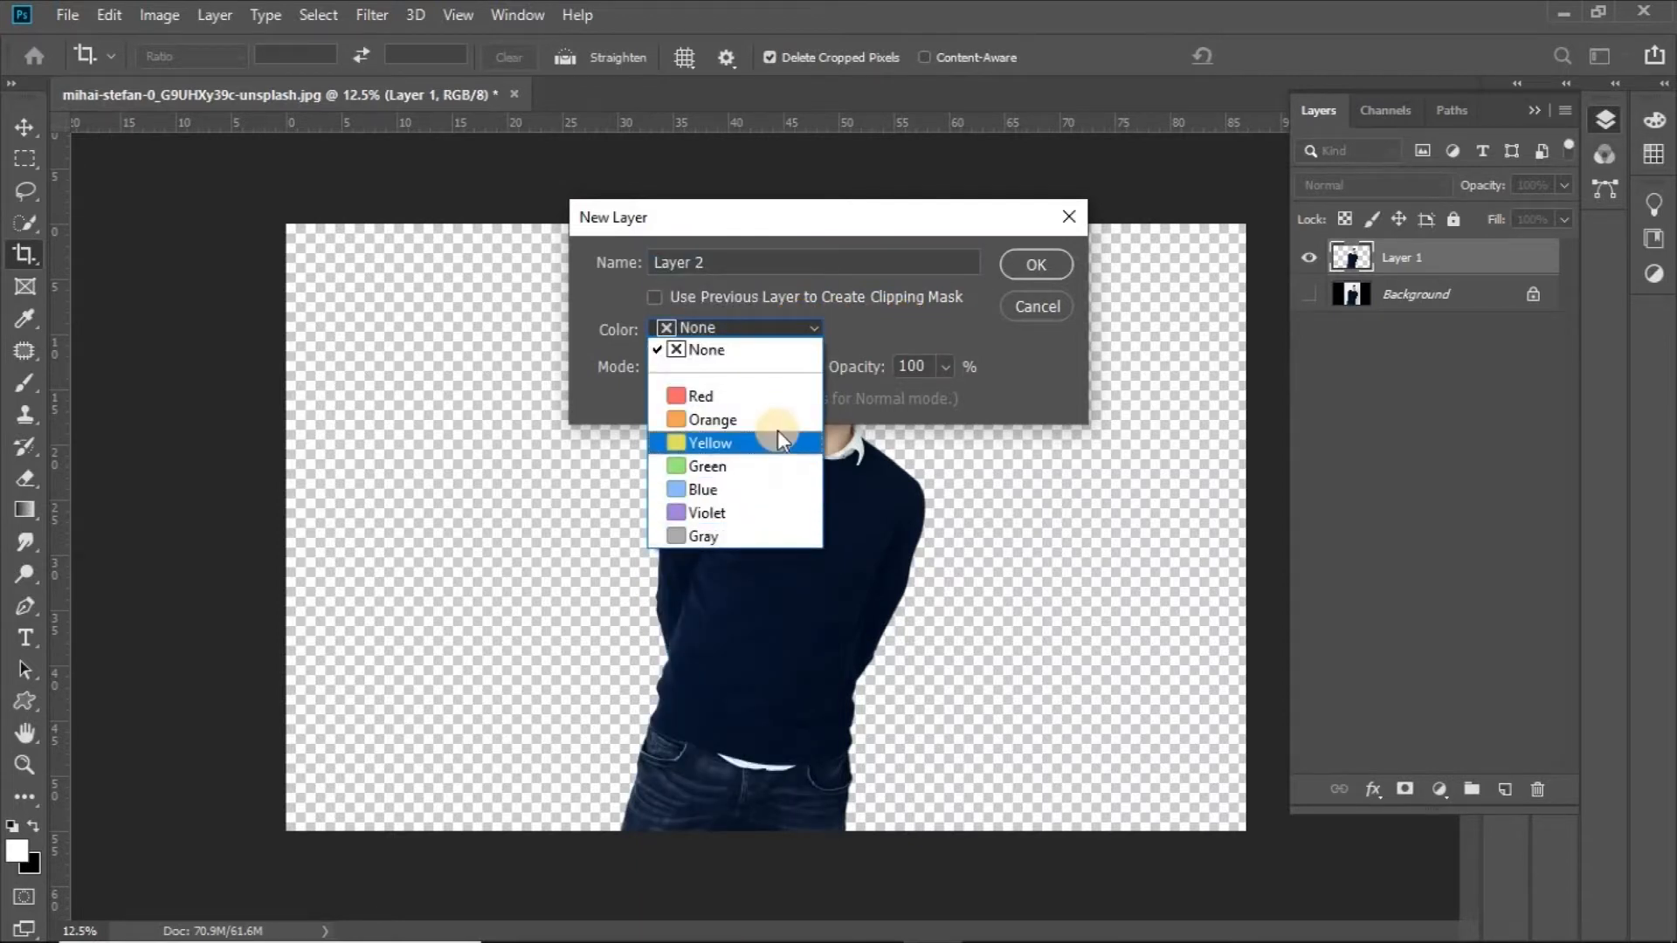
pyautogui.click(873, 333)
pyautogui.click(1054, 264)
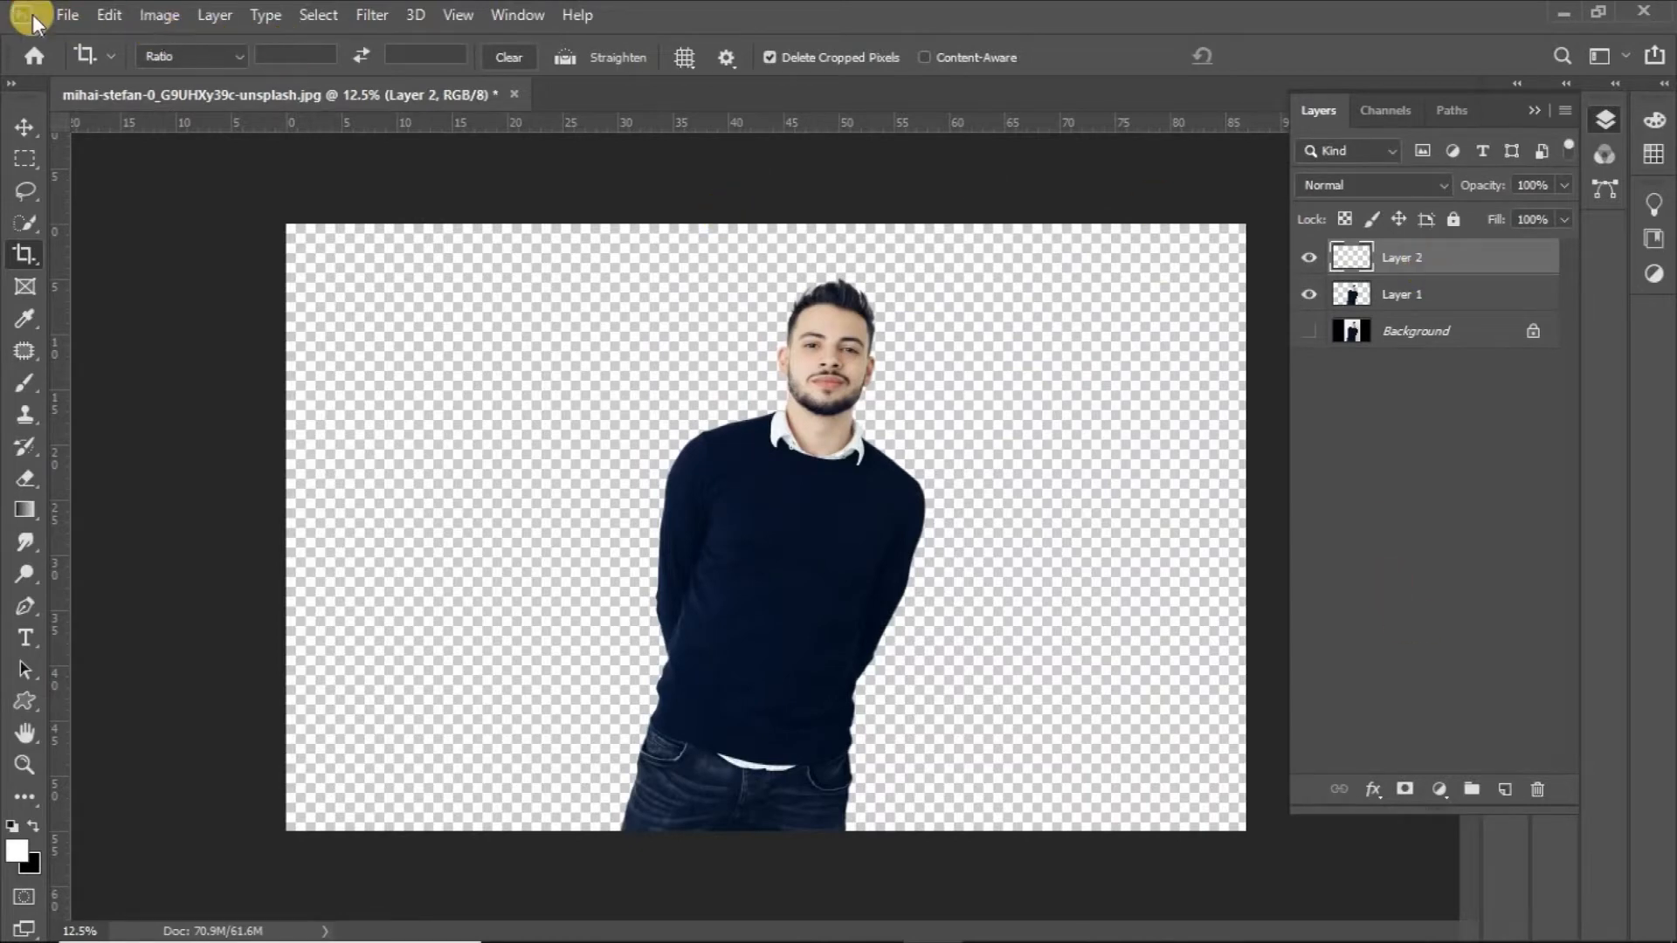
# - Fill the new empty layer with White in Normal mode at 100% opacity
pyautogui.click(100, 12)
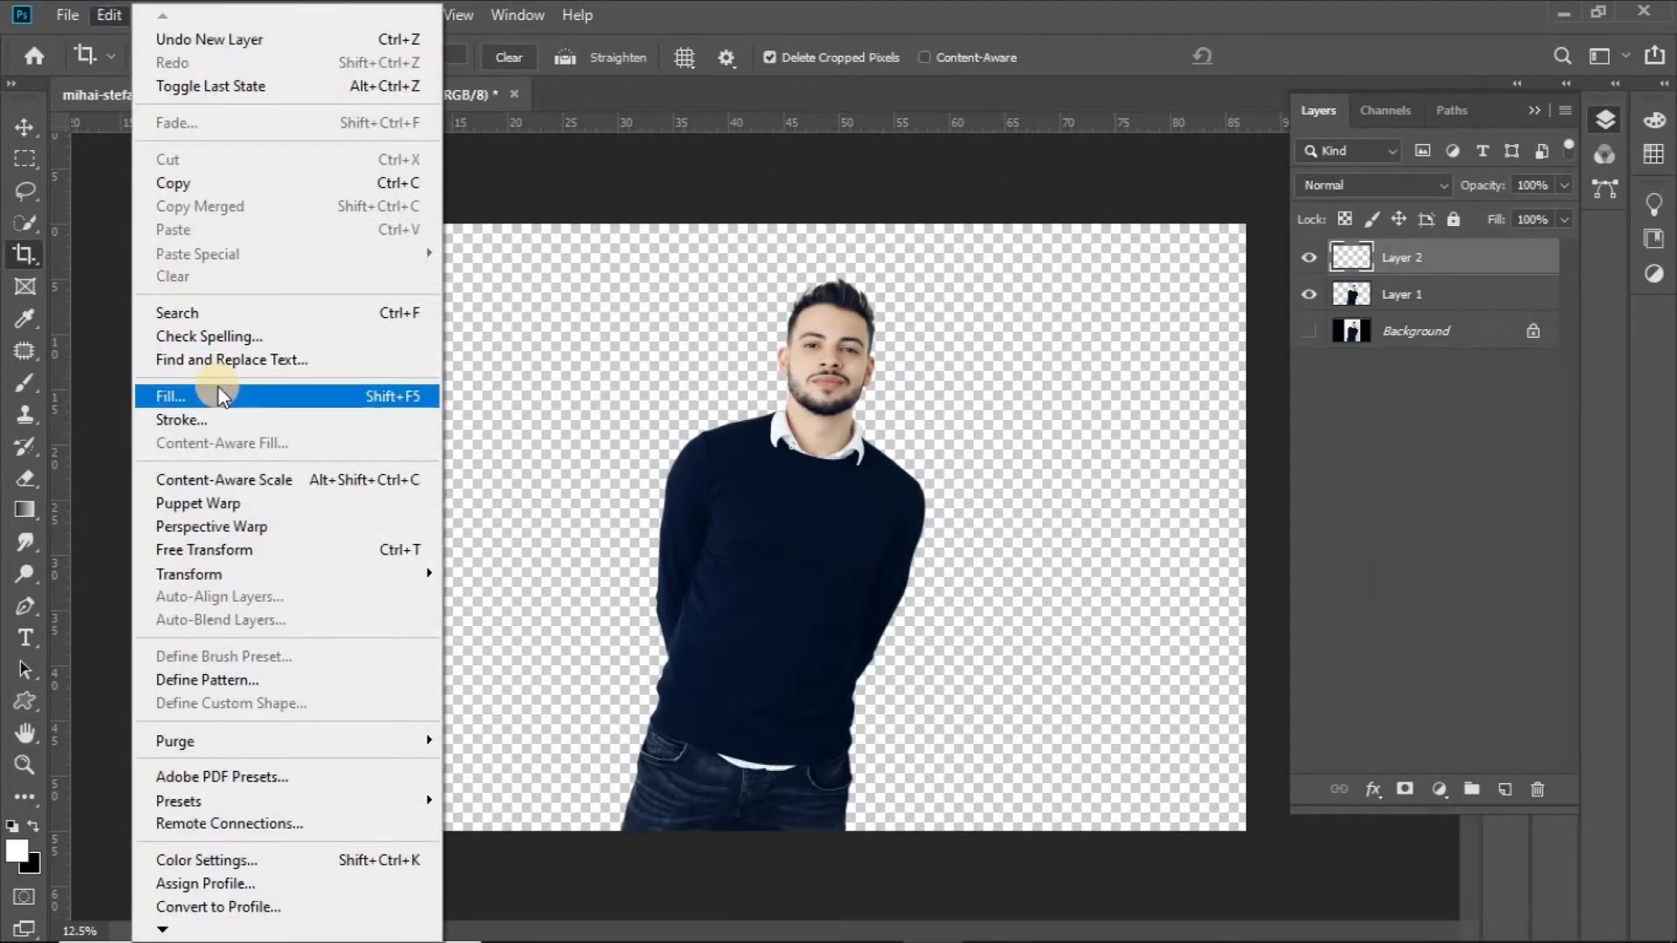
pyautogui.click(218, 395)
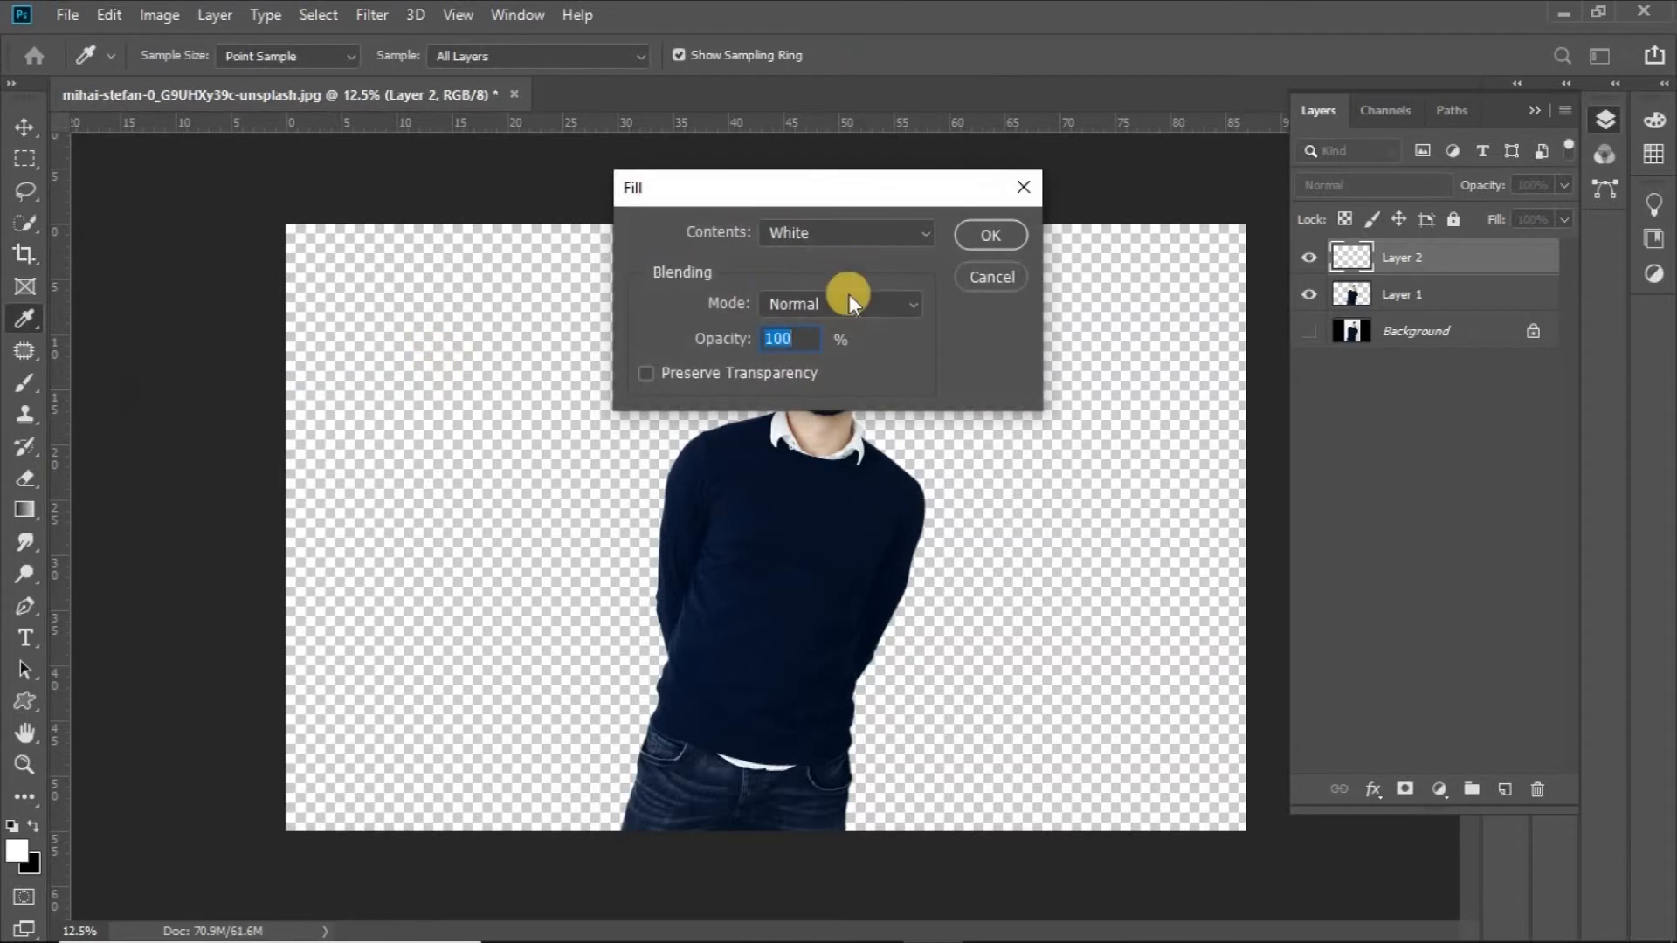
pyautogui.click(1008, 233)
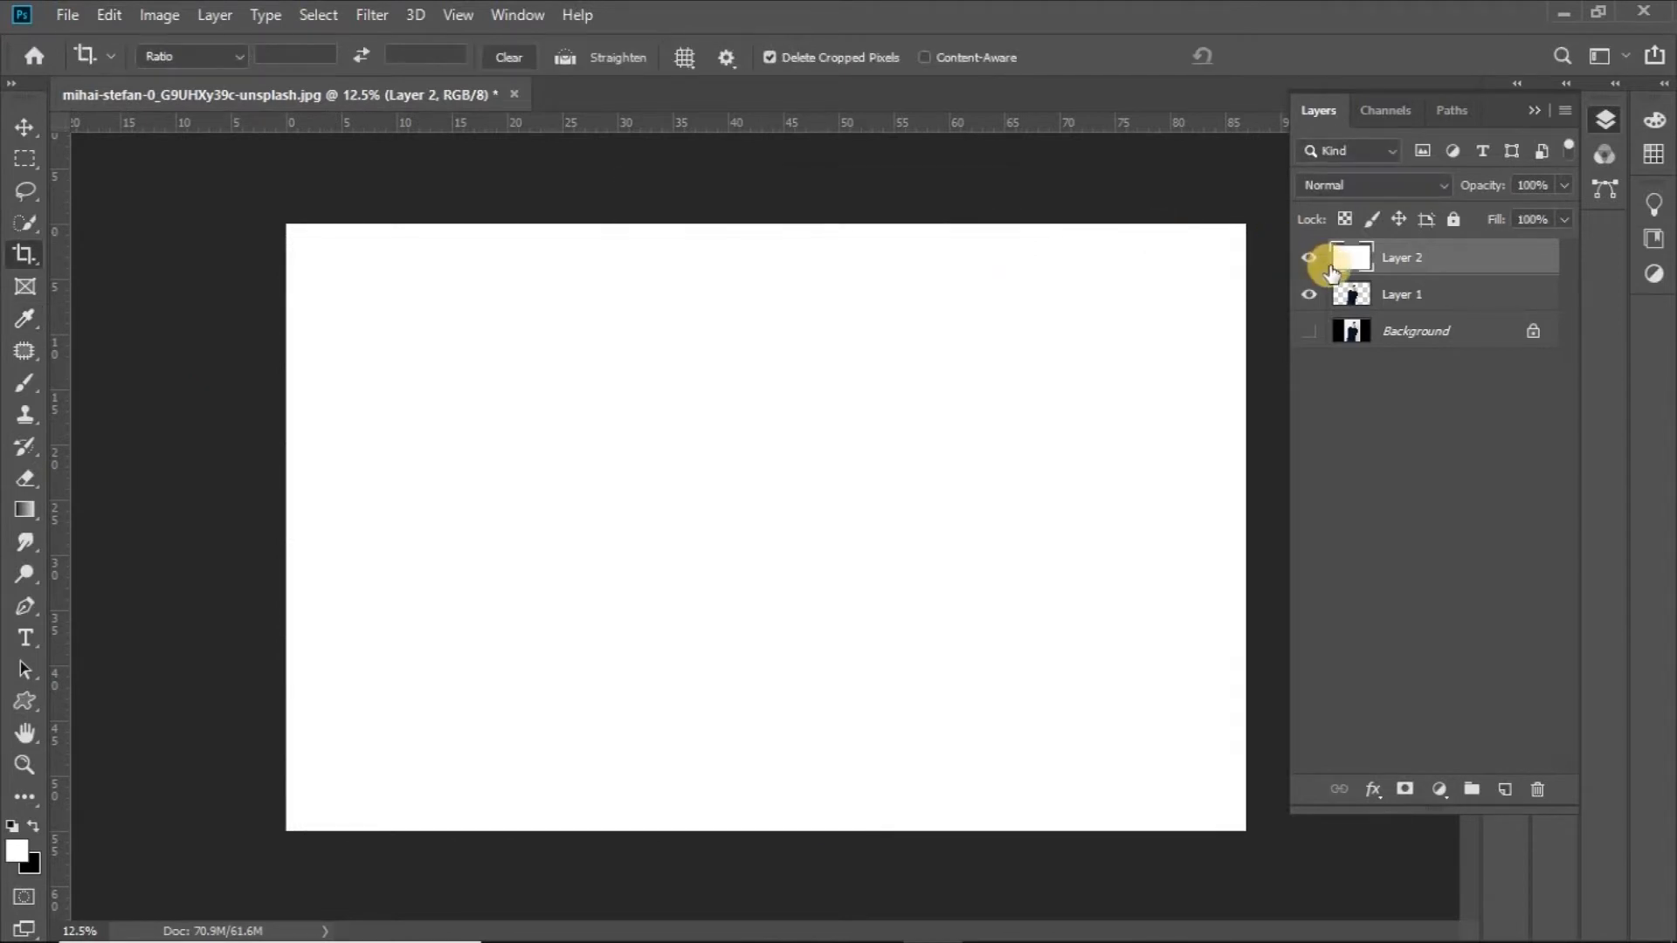
# - Move the man's cut-out layer above the white layer and delete the Background layer
pyautogui.moveTo(1390, 296); pyautogui.dragTo(1393, 256)
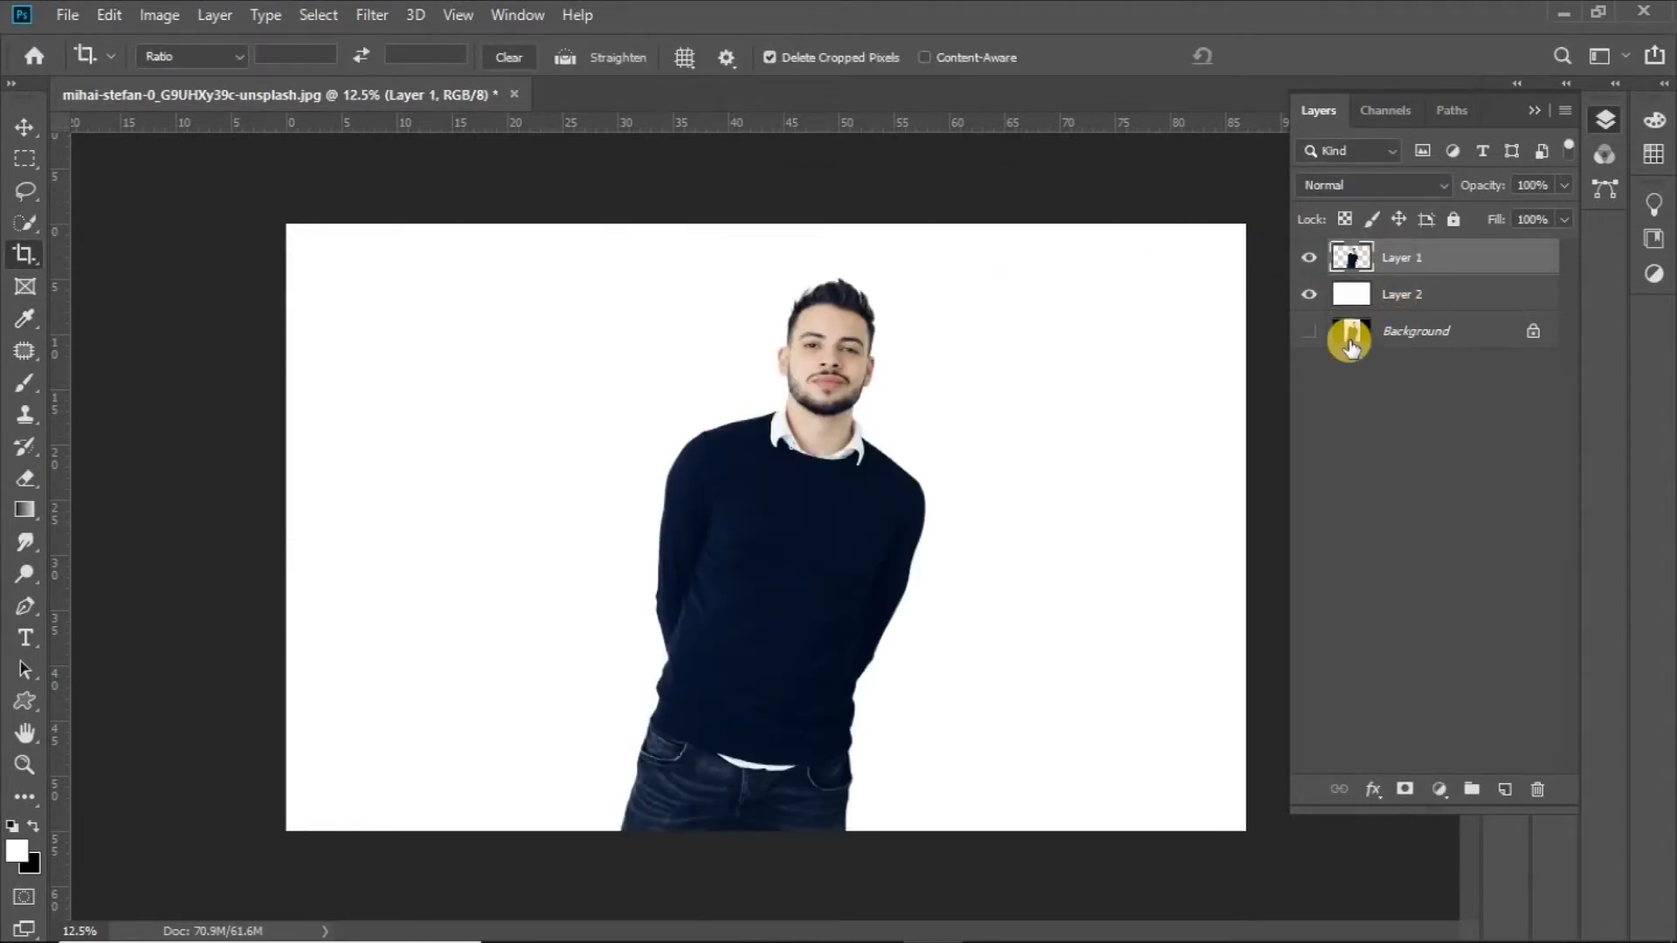
pyautogui.click(1437, 332)
pyautogui.press('Delete')
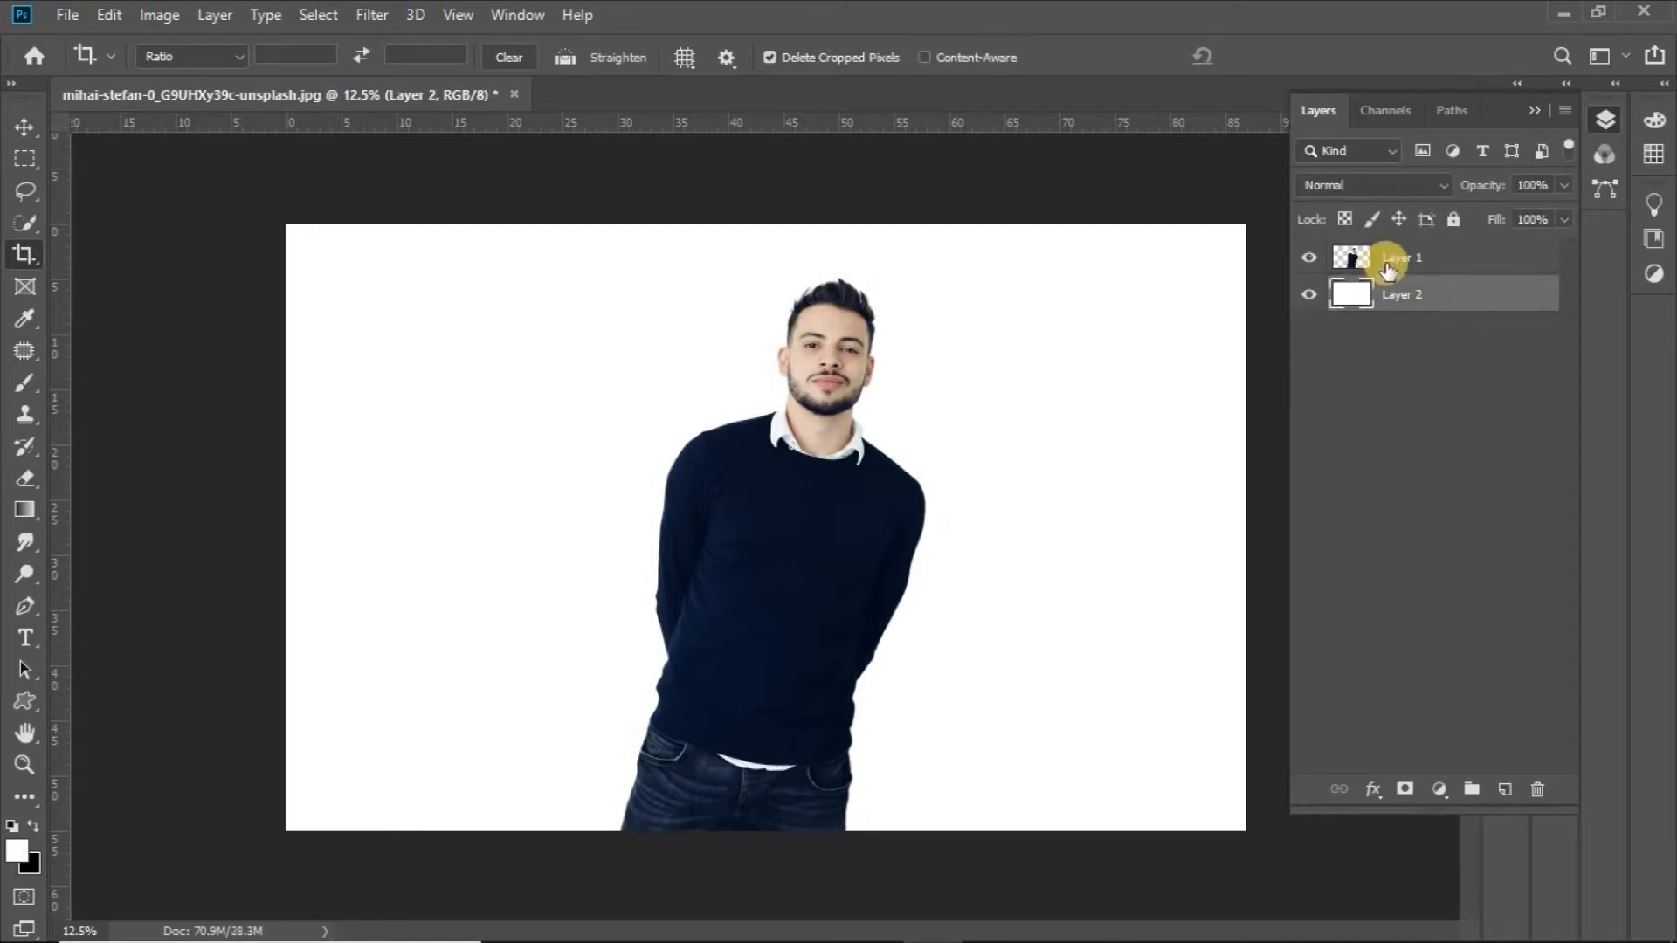
# - Duplicate the man's cut-out layer and make the lower original, Layer 1, active
pyautogui.click(1397, 260)
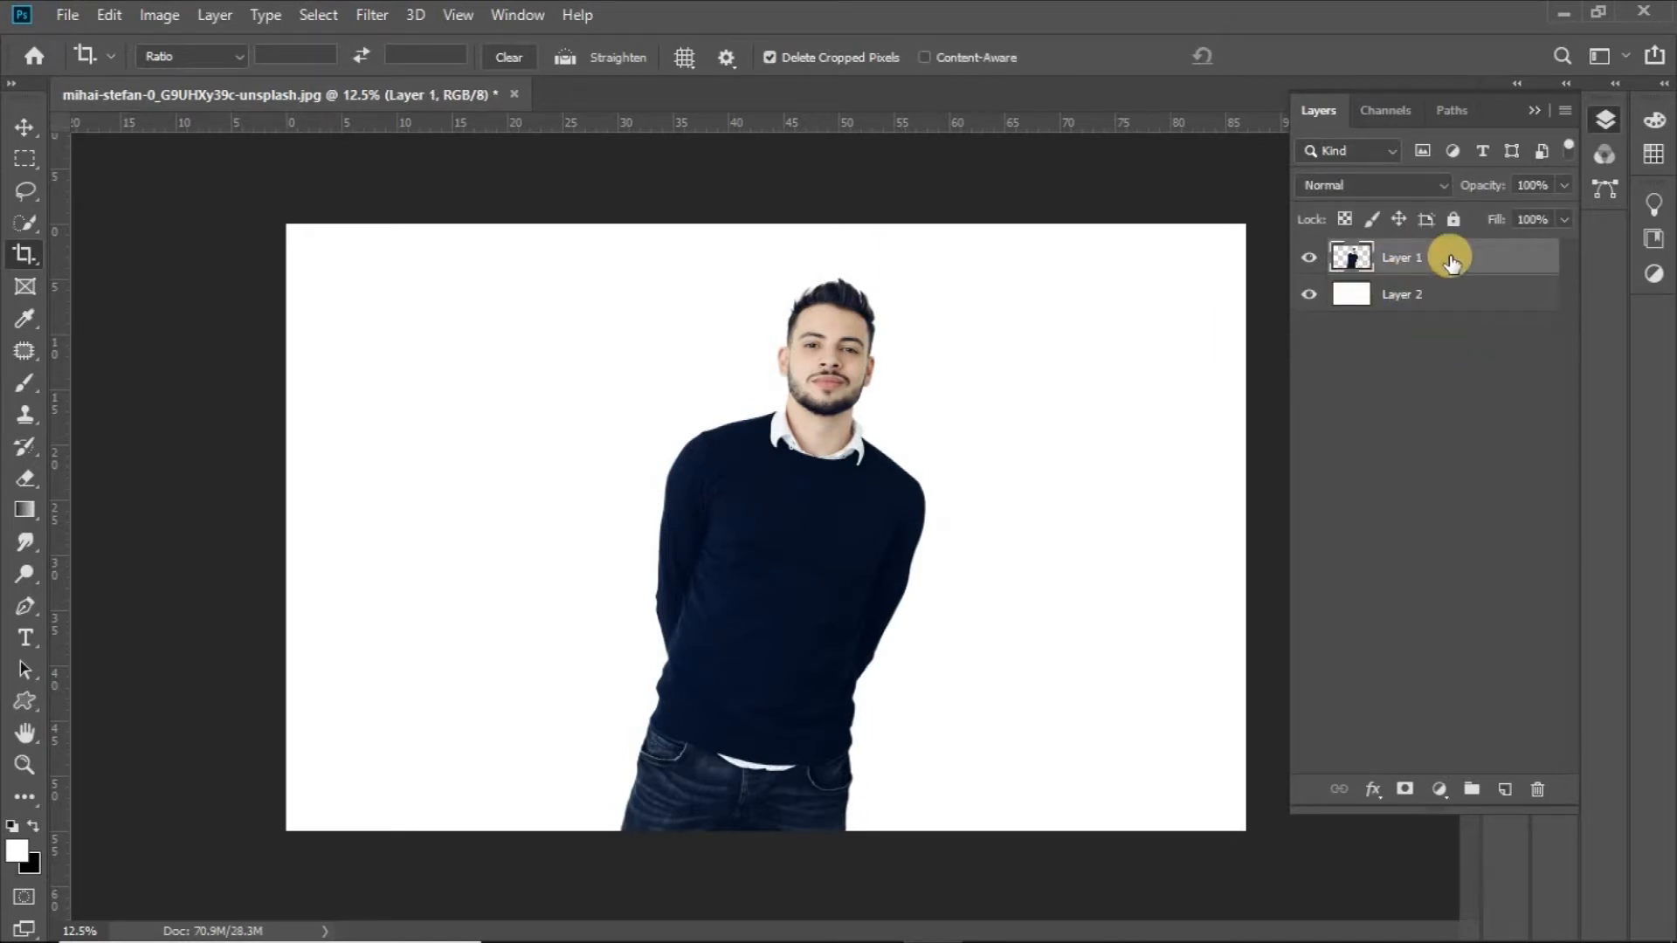
pyautogui.hotkey('ctrl', 'j')
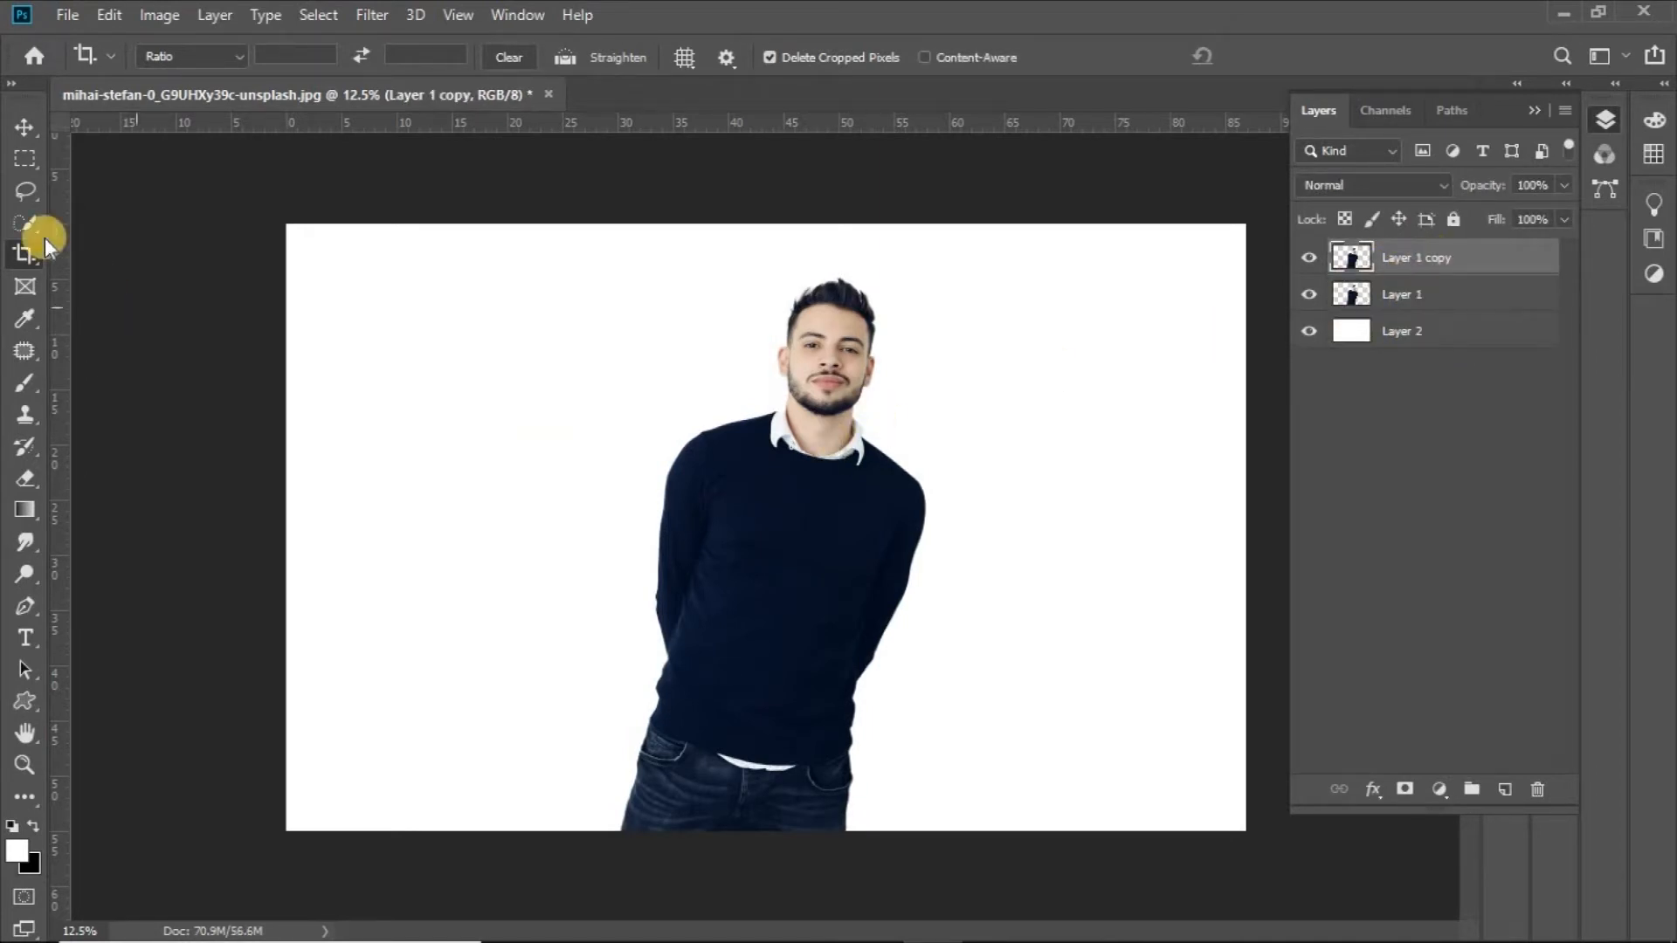
pyautogui.click(25, 126)
pyautogui.moveTo(778, 536); pyautogui.dragTo(617, 536)
pyautogui.moveTo(772, 520); pyautogui.dragTo(823, 516)
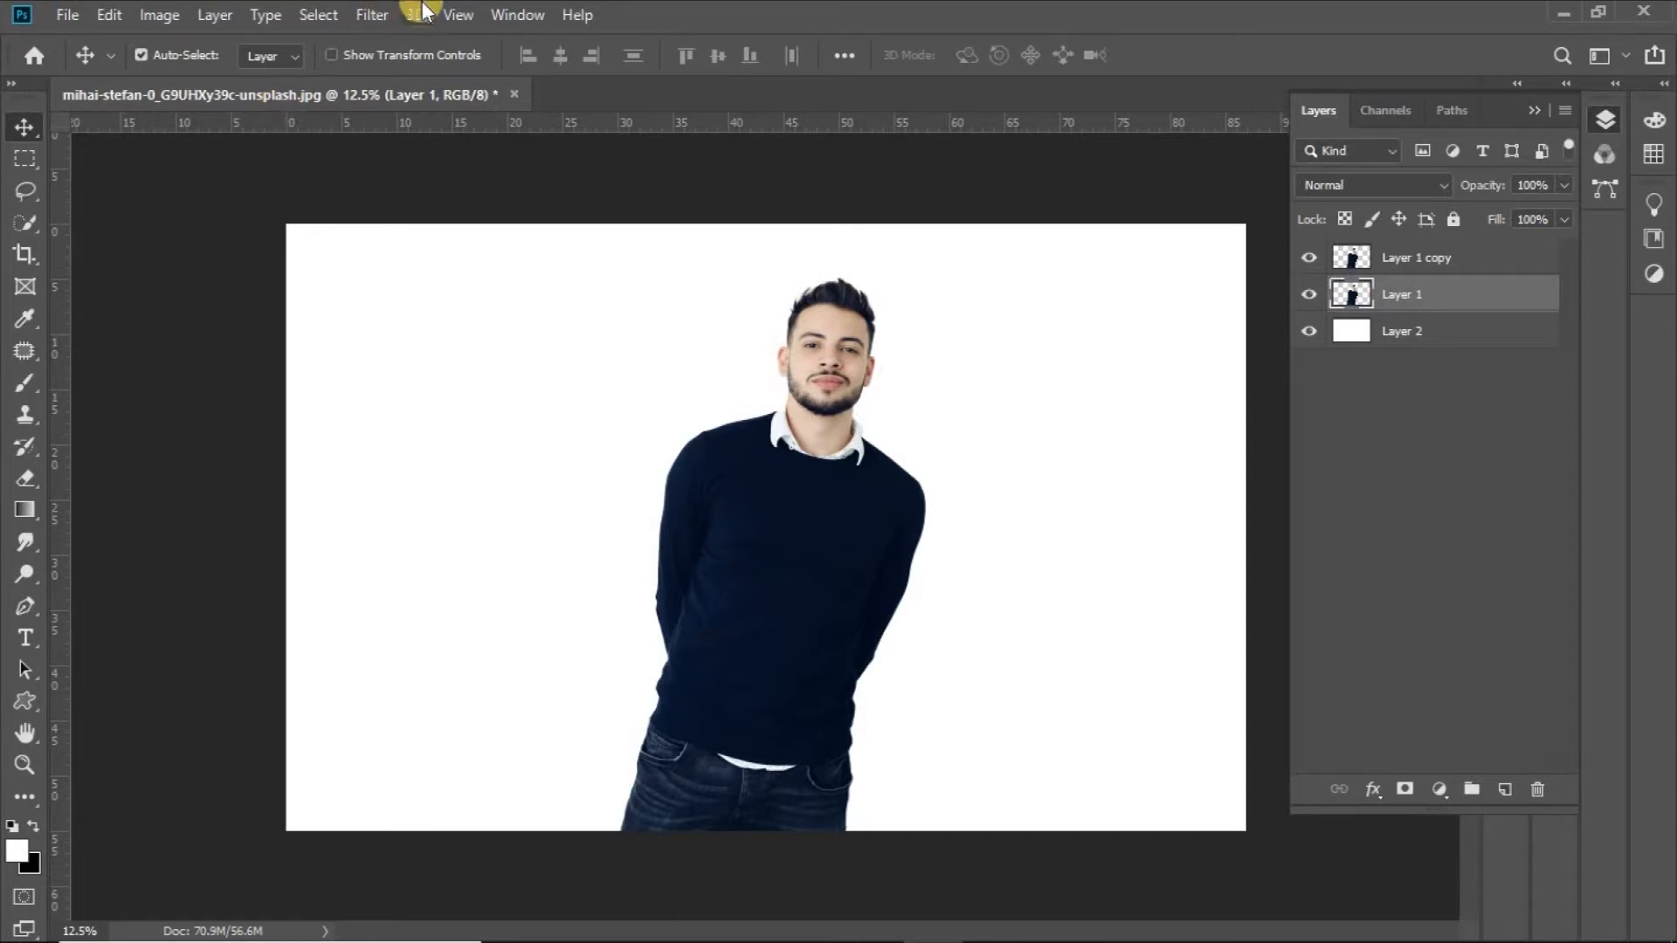
# - Open Liquify on Layer 1 and push the sweater outward over the empty area left of the man, enlarging the brush to 1100
pyautogui.click(375, 14)
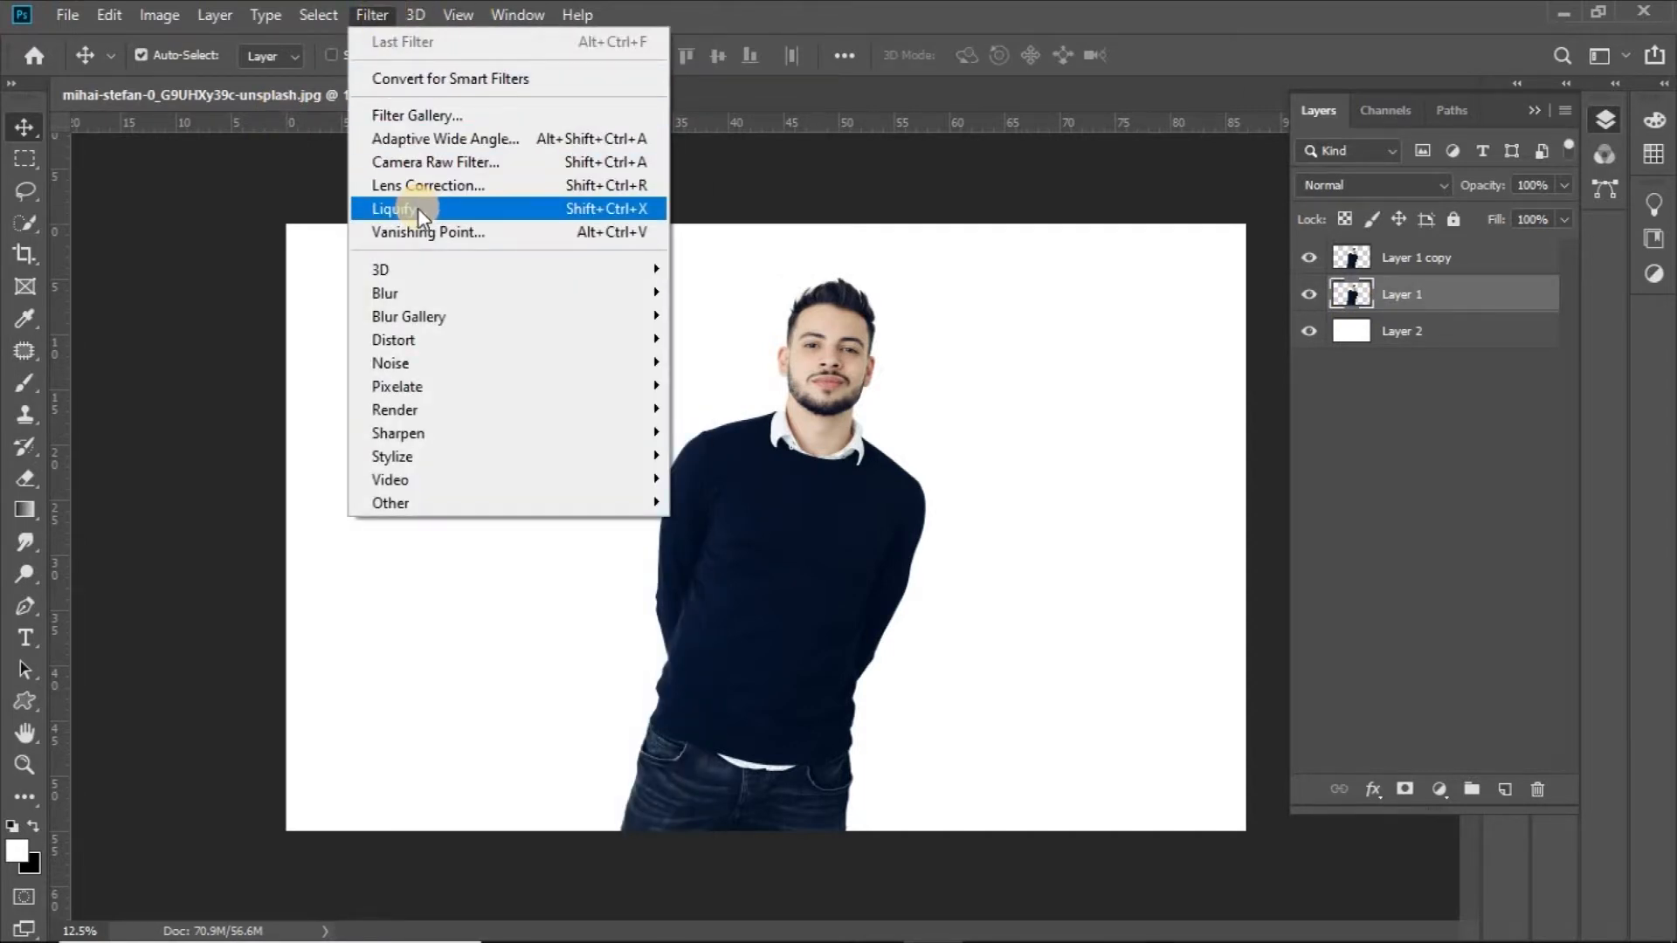
pyautogui.click(566, 210)
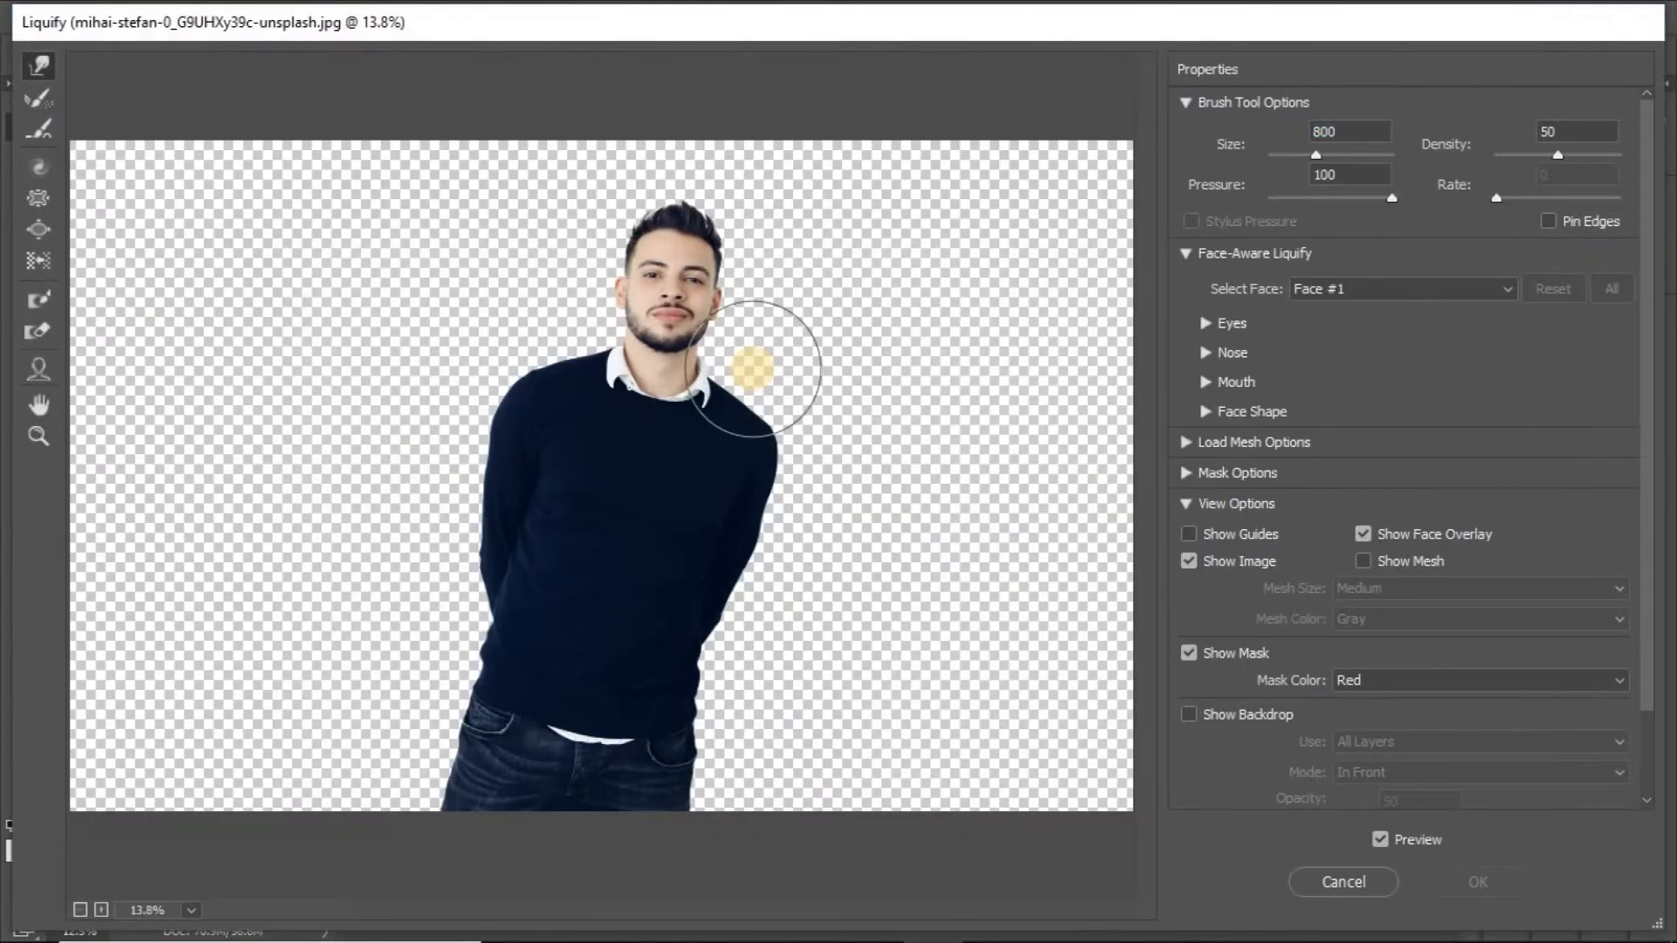
pyautogui.hotkey('ctrl', '+')
pyautogui.hotkey('ctrl', '+')
pyautogui.hotkey('ctrl', '-')
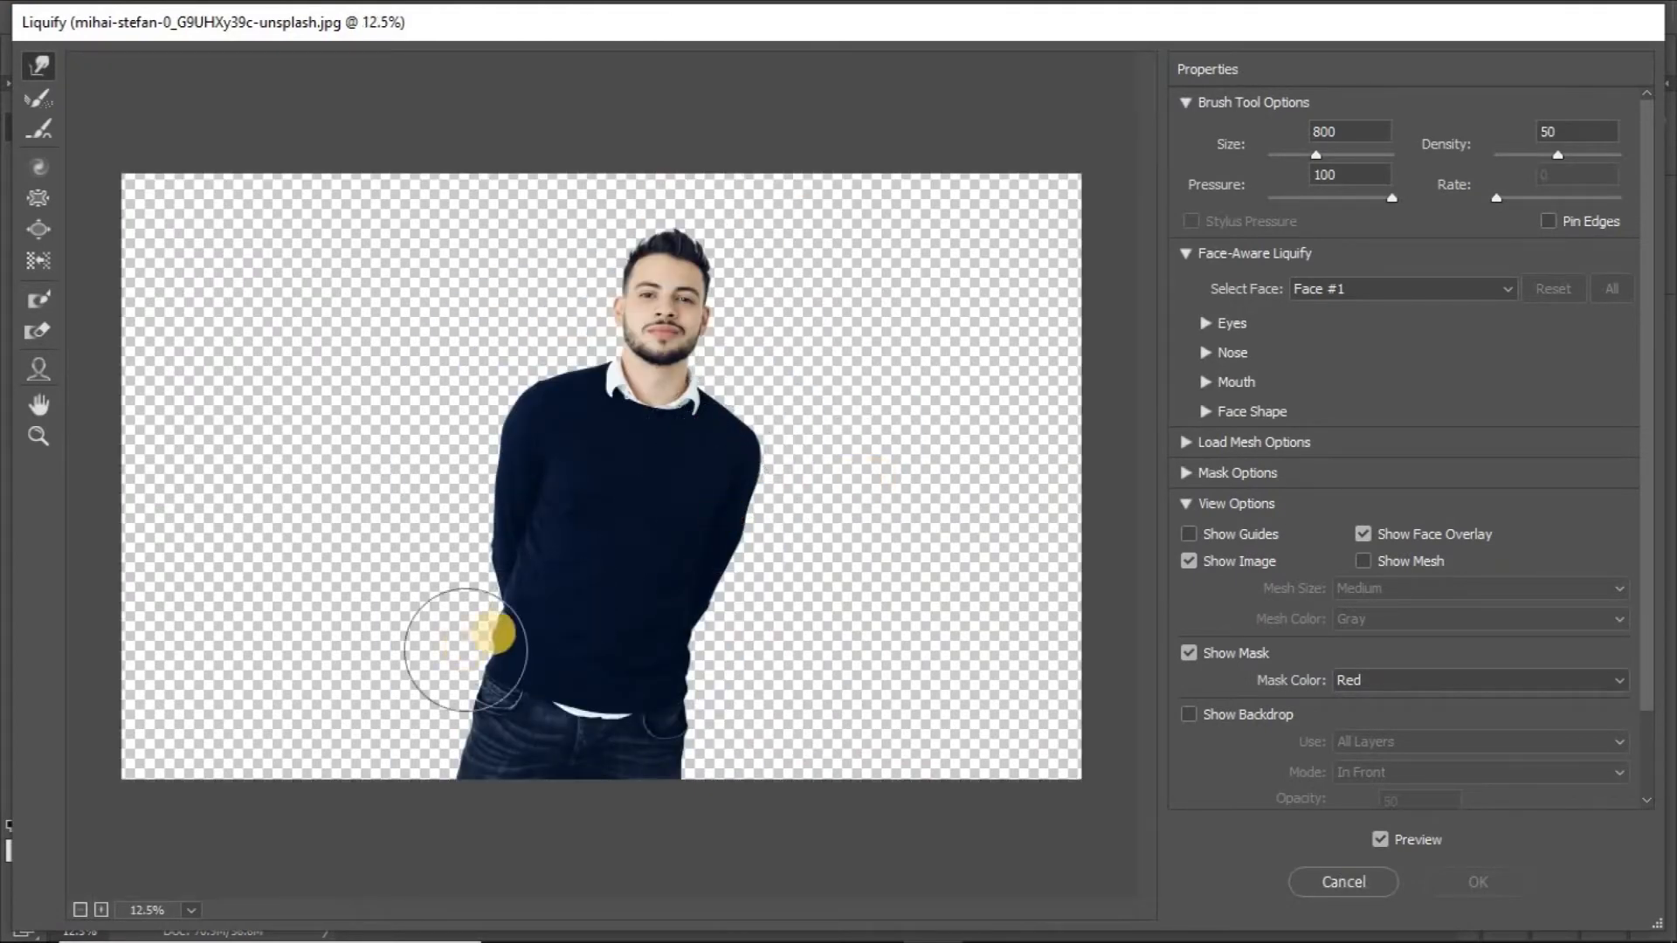
pyautogui.press('[')
pyautogui.press('[')
pyautogui.moveTo(568, 413)
pyautogui.mouseDown()
pyautogui.moveTo(393, 397)
pyautogui.moveTo(540, 407)
pyautogui.moveTo(577, 266)
pyautogui.moveTo(609, 267)
pyautogui.moveTo(597, 140)
pyautogui.mouseUp()
pyautogui.moveTo(573, 365)
pyautogui.mouseDown()
pyautogui.moveTo(539, 203)
pyautogui.moveTo(580, 367)
pyautogui.moveTo(523, 307)
pyautogui.moveTo(478, 320)
pyautogui.moveTo(528, 378)
pyautogui.moveTo(427, 379)
pyautogui.moveTo(522, 417)
pyautogui.moveTo(440, 447)
pyautogui.moveTo(468, 484)
pyautogui.moveTo(590, 463)
pyautogui.moveTo(509, 464)
pyautogui.moveTo(546, 436)
pyautogui.moveTo(464, 440)
pyautogui.moveTo(502, 467)
pyautogui.moveTo(413, 474)
pyautogui.mouseUp()
pyautogui.press(']')
pyautogui.press(']')
pyautogui.press(']')
pyautogui.moveTo(527, 494)
pyautogui.mouseDown()
pyautogui.moveTo(453, 516)
pyautogui.moveTo(421, 557)
pyautogui.mouseUp()
pyautogui.moveTo(575, 572); pyautogui.dragTo(472, 573)
pyautogui.moveTo(572, 621)
pyautogui.mouseDown()
pyautogui.moveTo(420, 644)
pyautogui.moveTo(460, 797)
pyautogui.moveTo(487, 756)
pyautogui.moveTo(404, 643)
pyautogui.moveTo(291, 617)
pyautogui.moveTo(329, 580)
pyautogui.moveTo(329, 550)
pyautogui.moveTo(114, 506)
pyautogui.moveTo(188, 471)
pyautogui.mouseUp()
pyautogui.press(']')
pyautogui.press(']')
pyautogui.press(']')
pyautogui.press(']')
pyautogui.moveTo(490, 486)
pyautogui.mouseDown()
pyautogui.moveTo(240, 441)
pyautogui.moveTo(8, 372)
pyautogui.moveTo(355, 411)
pyautogui.moveTo(123, 457)
pyautogui.moveTo(194, 577)
pyautogui.moveTo(307, 543)
pyautogui.moveTo(277, 542)
pyautogui.moveTo(124, 684)
pyautogui.moveTo(121, 836)
pyautogui.moveTo(251, 931)
pyautogui.moveTo(329, 719)
pyautogui.moveTo(434, 830)
pyautogui.moveTo(380, 735)
pyautogui.moveTo(472, 405)
pyautogui.moveTo(476, 273)
pyautogui.moveTo(543, 374)
pyautogui.moveTo(416, 522)
pyautogui.moveTo(356, 393)
pyautogui.moveTo(401, 233)
pyautogui.moveTo(34, 195)
pyautogui.moveTo(181, 251)
pyautogui.moveTo(123, 153)
pyautogui.moveTo(303, 266)
pyautogui.moveTo(317, 326)
pyautogui.moveTo(302, 367)
pyautogui.moveTo(30, 438)
pyautogui.moveTo(315, 475)
pyautogui.moveTo(82, 516)
pyautogui.moveTo(155, 504)
pyautogui.moveTo(116, 487)
pyautogui.moveTo(218, 542)
pyautogui.moveTo(247, 592)
pyautogui.moveTo(296, 571)
pyautogui.mouseUp()
pyautogui.moveTo(567, 515)
pyautogui.mouseDown()
pyautogui.moveTo(553, 113)
pyautogui.moveTo(385, 415)
pyautogui.moveTo(266, 269)
pyautogui.moveTo(449, 355)
pyautogui.moveTo(506, 139)
pyautogui.moveTo(587, 316)
pyautogui.mouseUp()
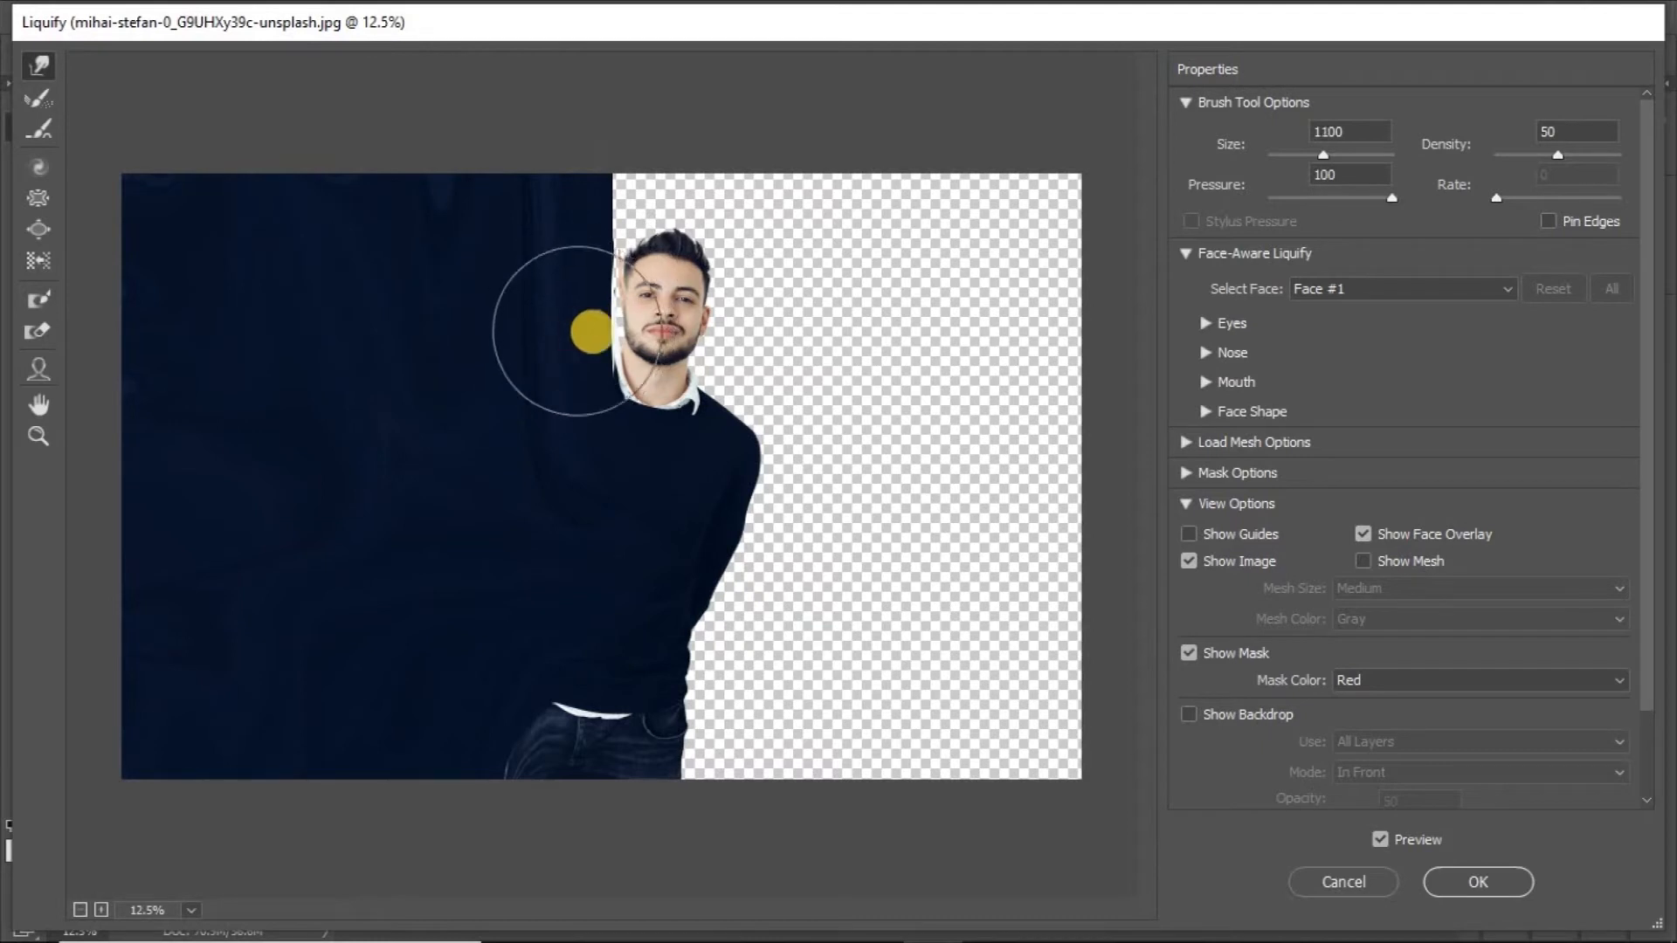
# - Reduce the Liquify brush to 400 and stretch the edge beside the collar and face up to the canvas top
pyautogui.press('[')
pyautogui.press('[')
pyautogui.press('[')
pyautogui.press('[')
pyautogui.press('[')
pyautogui.press('[')
pyautogui.press('[')
pyautogui.press('[')
pyautogui.press('[')
pyautogui.press('[')
pyautogui.moveTo(619, 397)
pyautogui.mouseDown()
pyautogui.moveTo(619, 241)
pyautogui.moveTo(623, 397)
pyautogui.moveTo(647, 199)
pyautogui.mouseUp()
pyautogui.moveTo(658, 318); pyautogui.dragTo(645, 166)
pyautogui.press(']')
pyautogui.press(']')
pyautogui.moveTo(624, 410); pyautogui.dragTo(634, 190)
pyautogui.moveTo(629, 362); pyautogui.dragTo(621, 75)
pyautogui.moveTo(630, 299); pyautogui.dragTo(625, 130)
# - Pull the sweater's lower edge down over the left part of the jeans to the canvas bottom
pyautogui.moveTo(582, 651); pyautogui.dragTo(578, 768)
pyautogui.moveTo(558, 655); pyautogui.dragTo(538, 840)
pyautogui.moveTo(535, 732); pyautogui.dragTo(530, 880)
pyautogui.moveTo(521, 745); pyautogui.dragTo(525, 864)
pyautogui.moveTo(560, 642); pyautogui.dragTo(556, 830)
pyautogui.moveTo(569, 676); pyautogui.dragTo(572, 858)
pyautogui.moveTo(576, 684); pyautogui.dragTo(577, 837)
pyautogui.moveTo(597, 650); pyautogui.dragTo(598, 835)
# - Stretch the collar and neck edge upward past the head and apply the Liquify distortion
pyautogui.moveTo(636, 425); pyautogui.dragTo(633, 147)
pyautogui.moveTo(632, 403); pyautogui.dragTo(641, 92)
pyautogui.moveTo(642, 411); pyautogui.dragTo(653, 96)
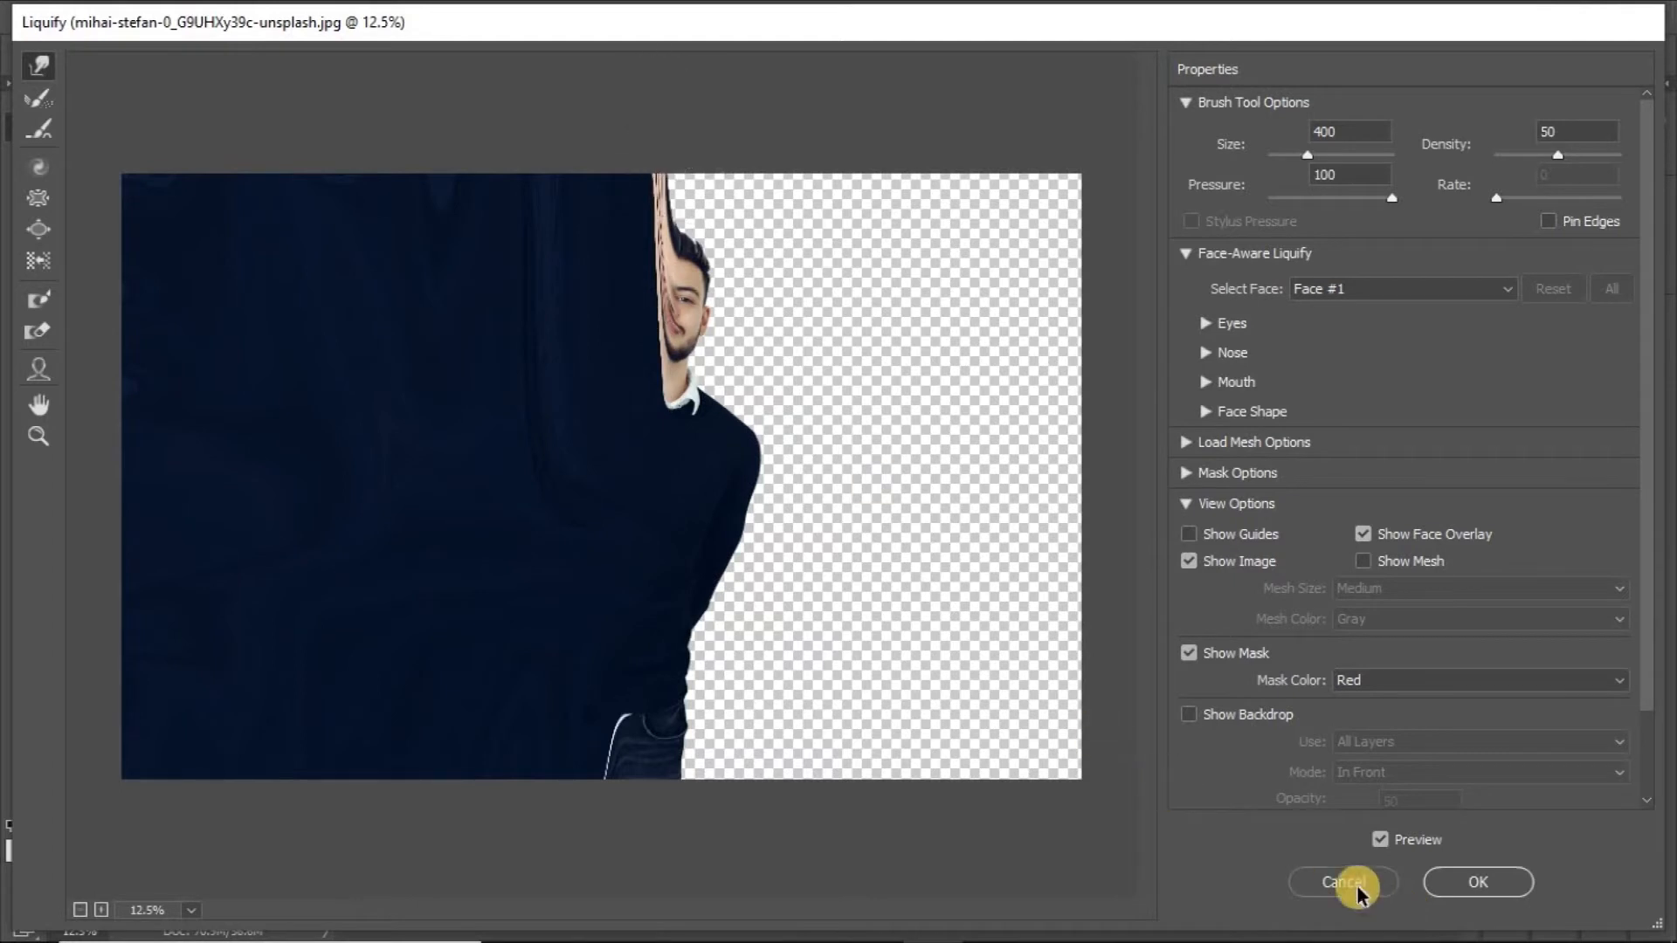
pyautogui.click(1478, 882)
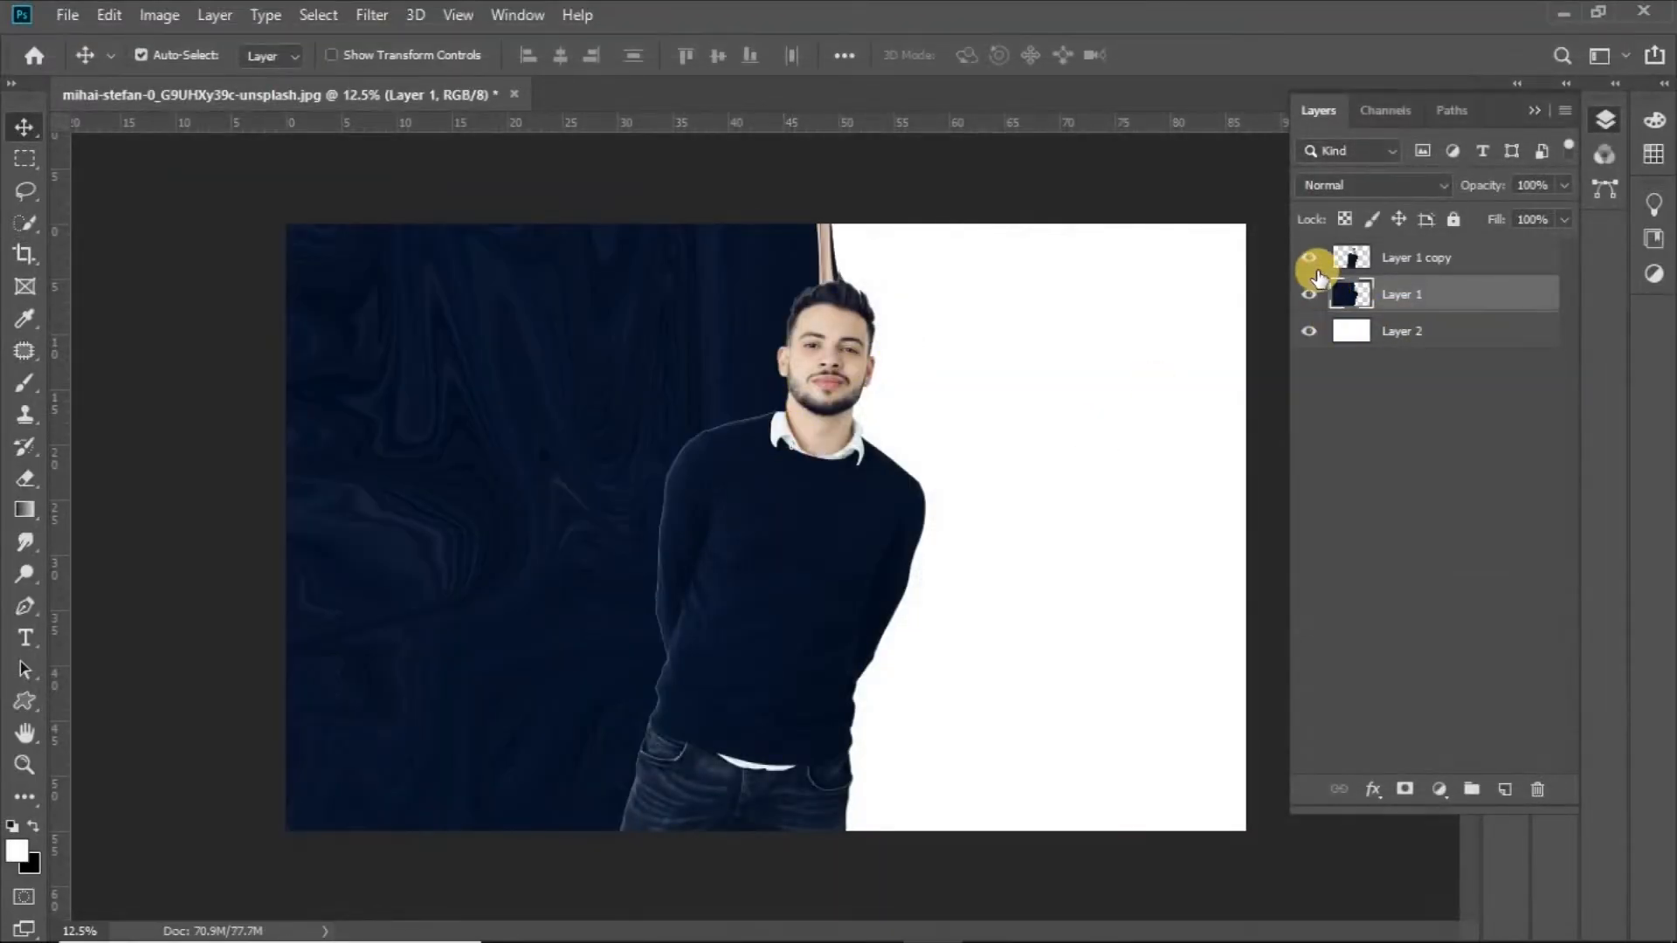
# - Hide the undistorted copy, rename the distorted layer men1 and the copy men2, and make men1 active
pyautogui.click(1309, 262)
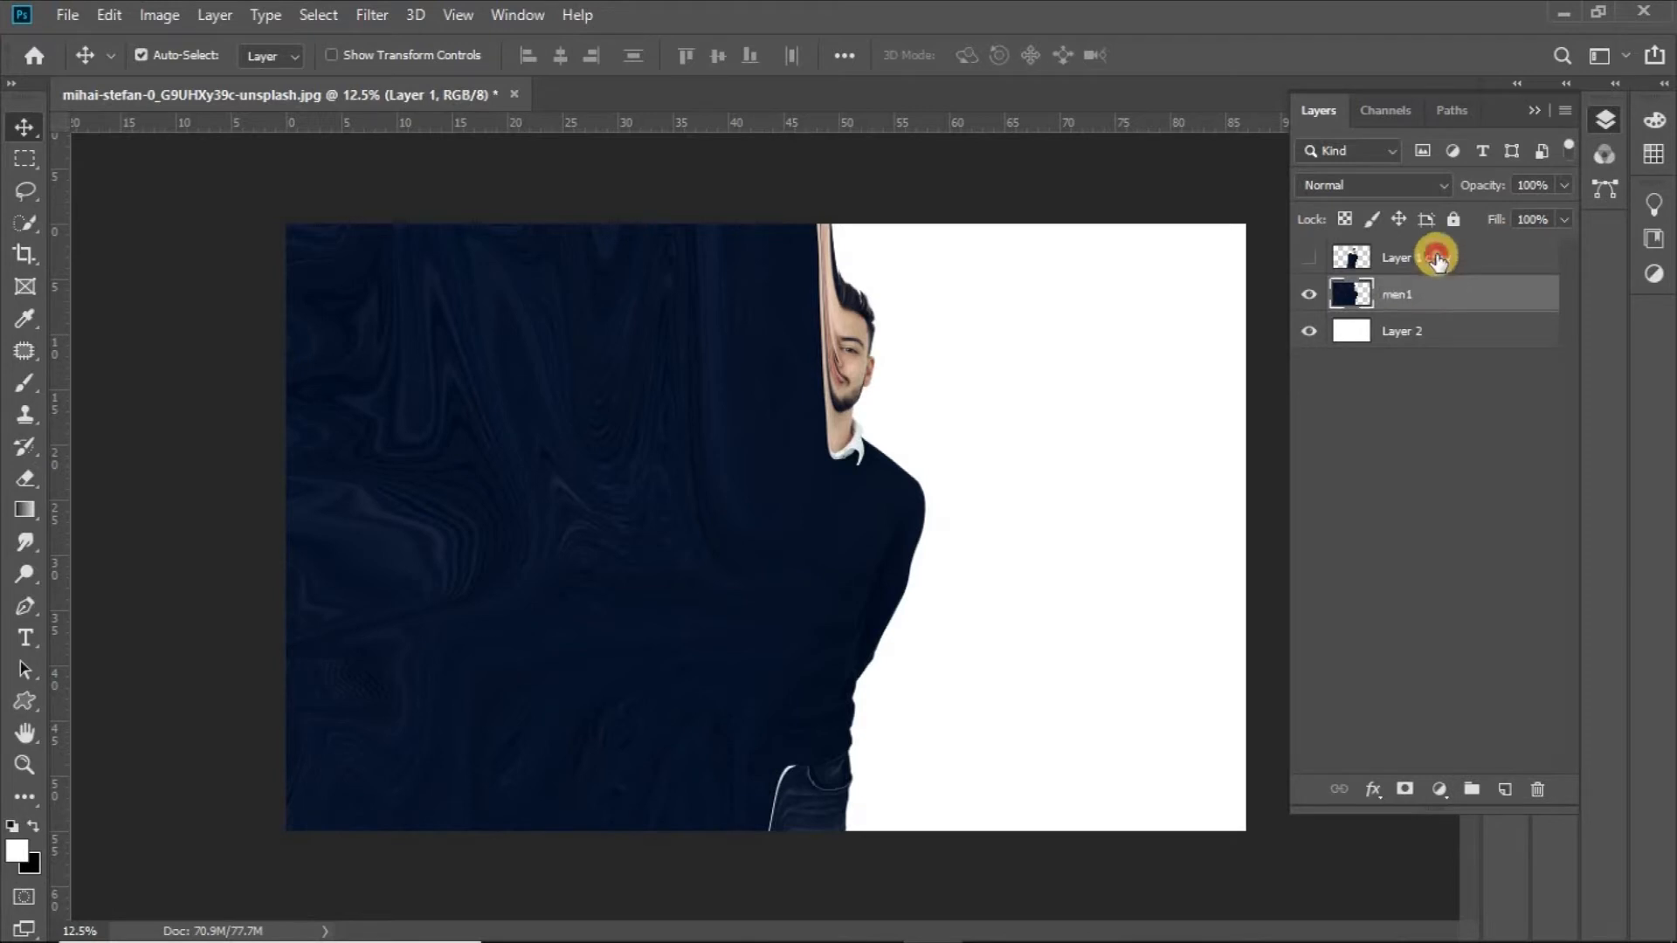
pyautogui.doubleClick(1437, 258)
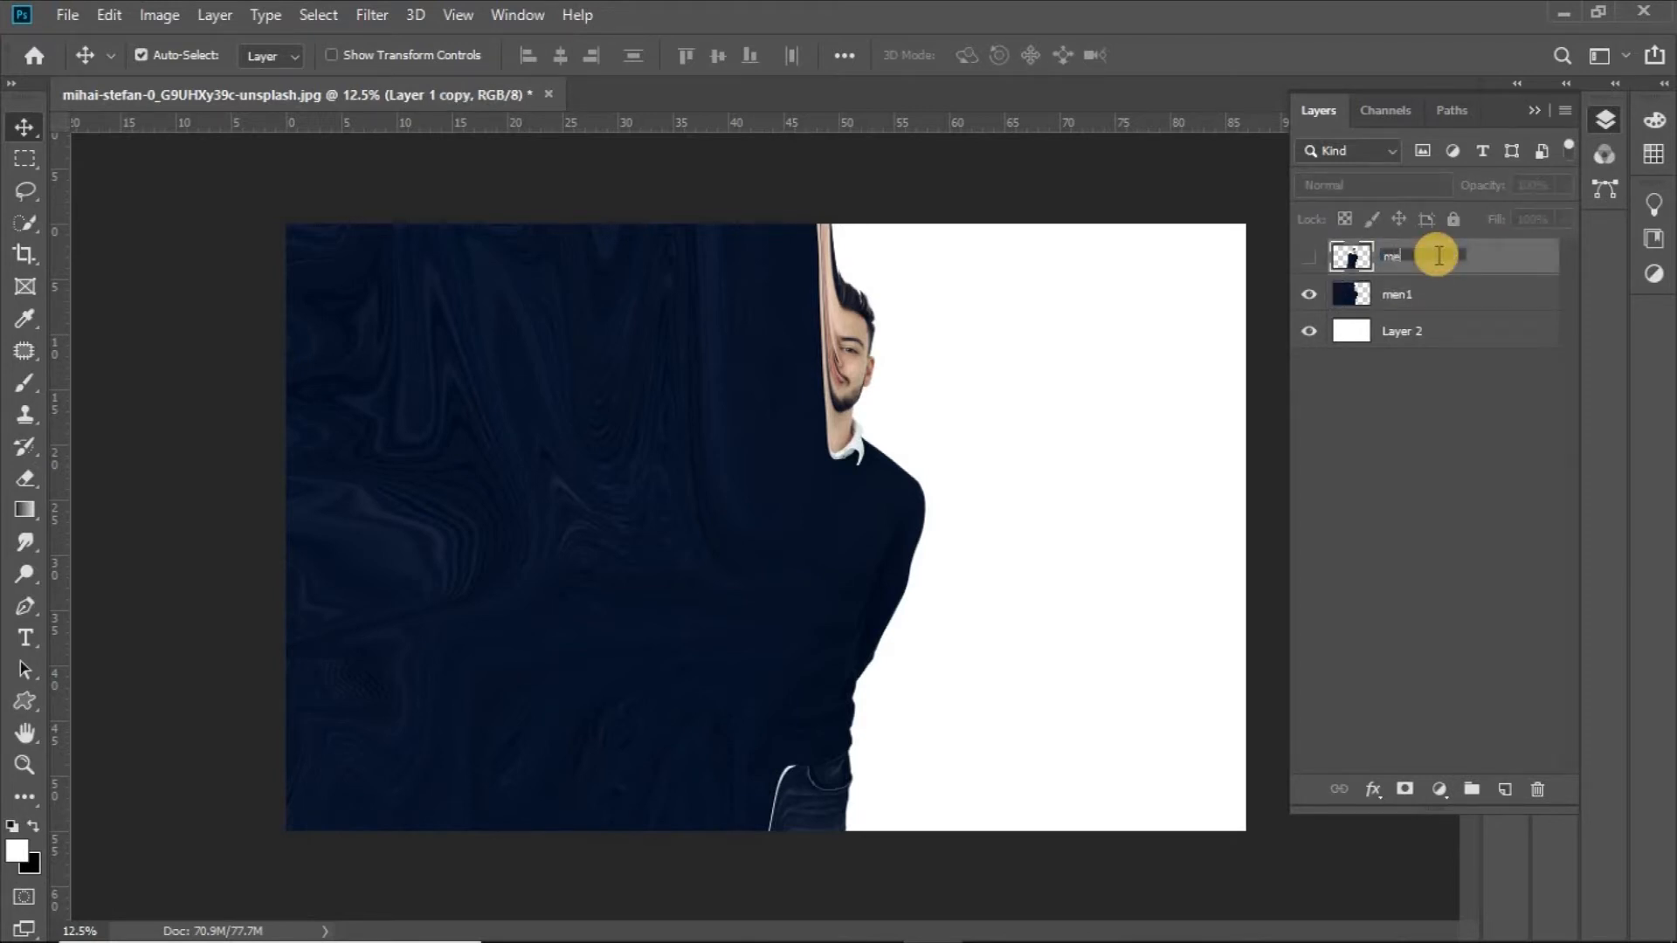
pyautogui.click(1432, 297)
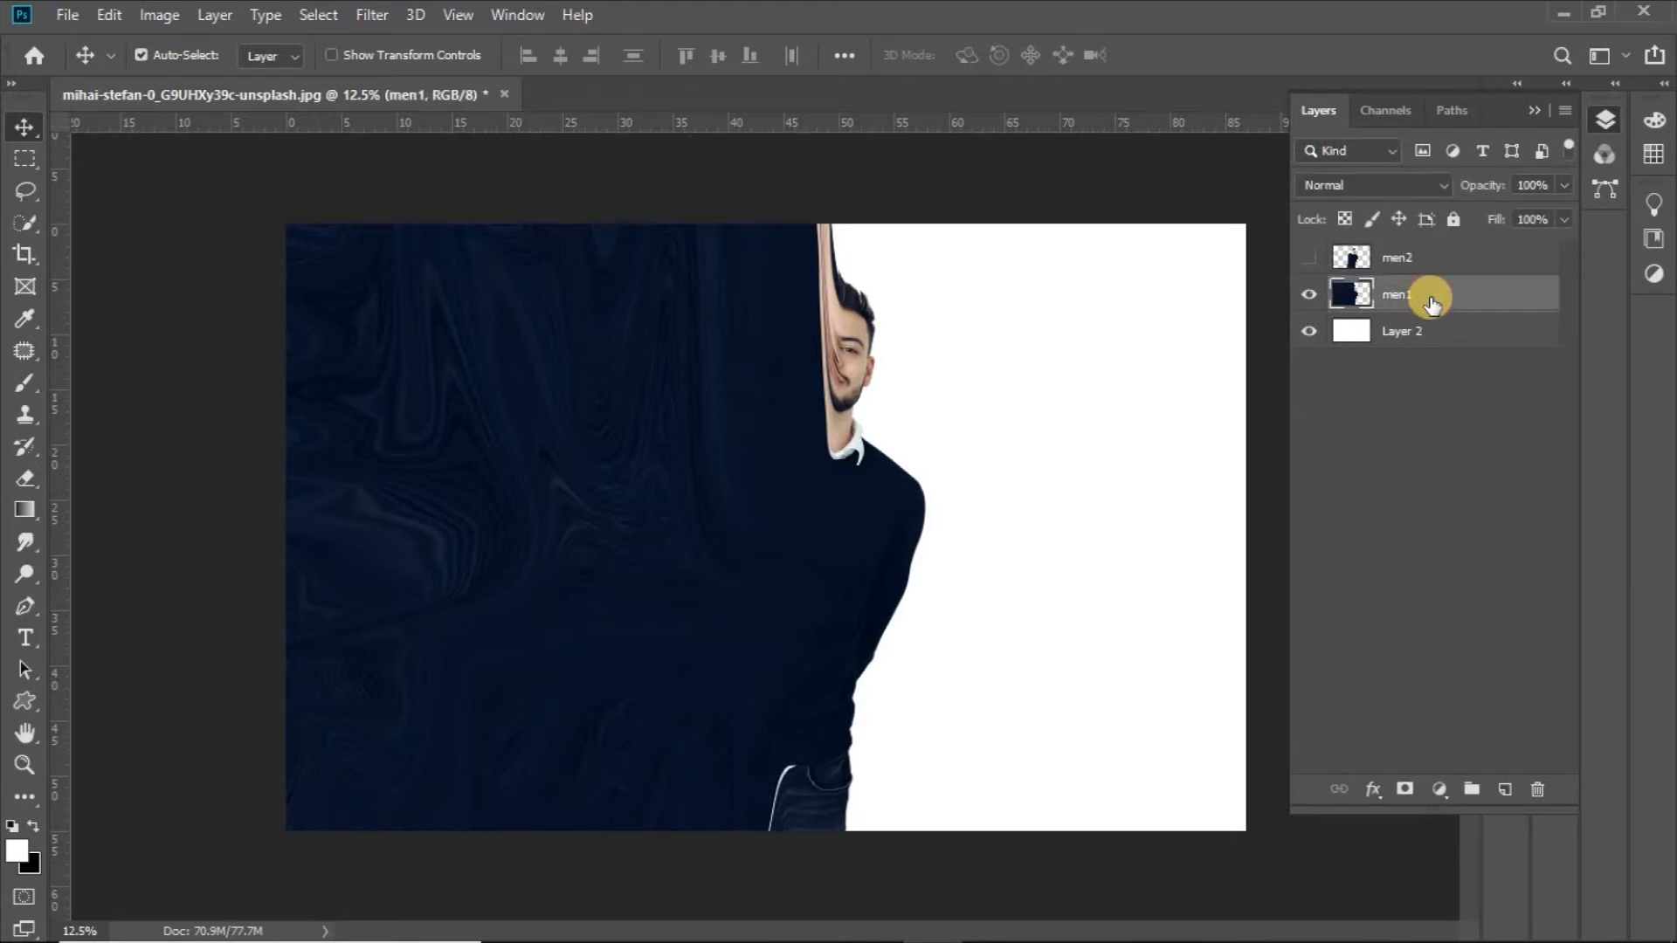
# - Add a black layer mask to men1 and a white layer mask to men2
pyautogui.keyDown('alt'); pyautogui.click(1405, 791); pyautogui.keyUp('alt')
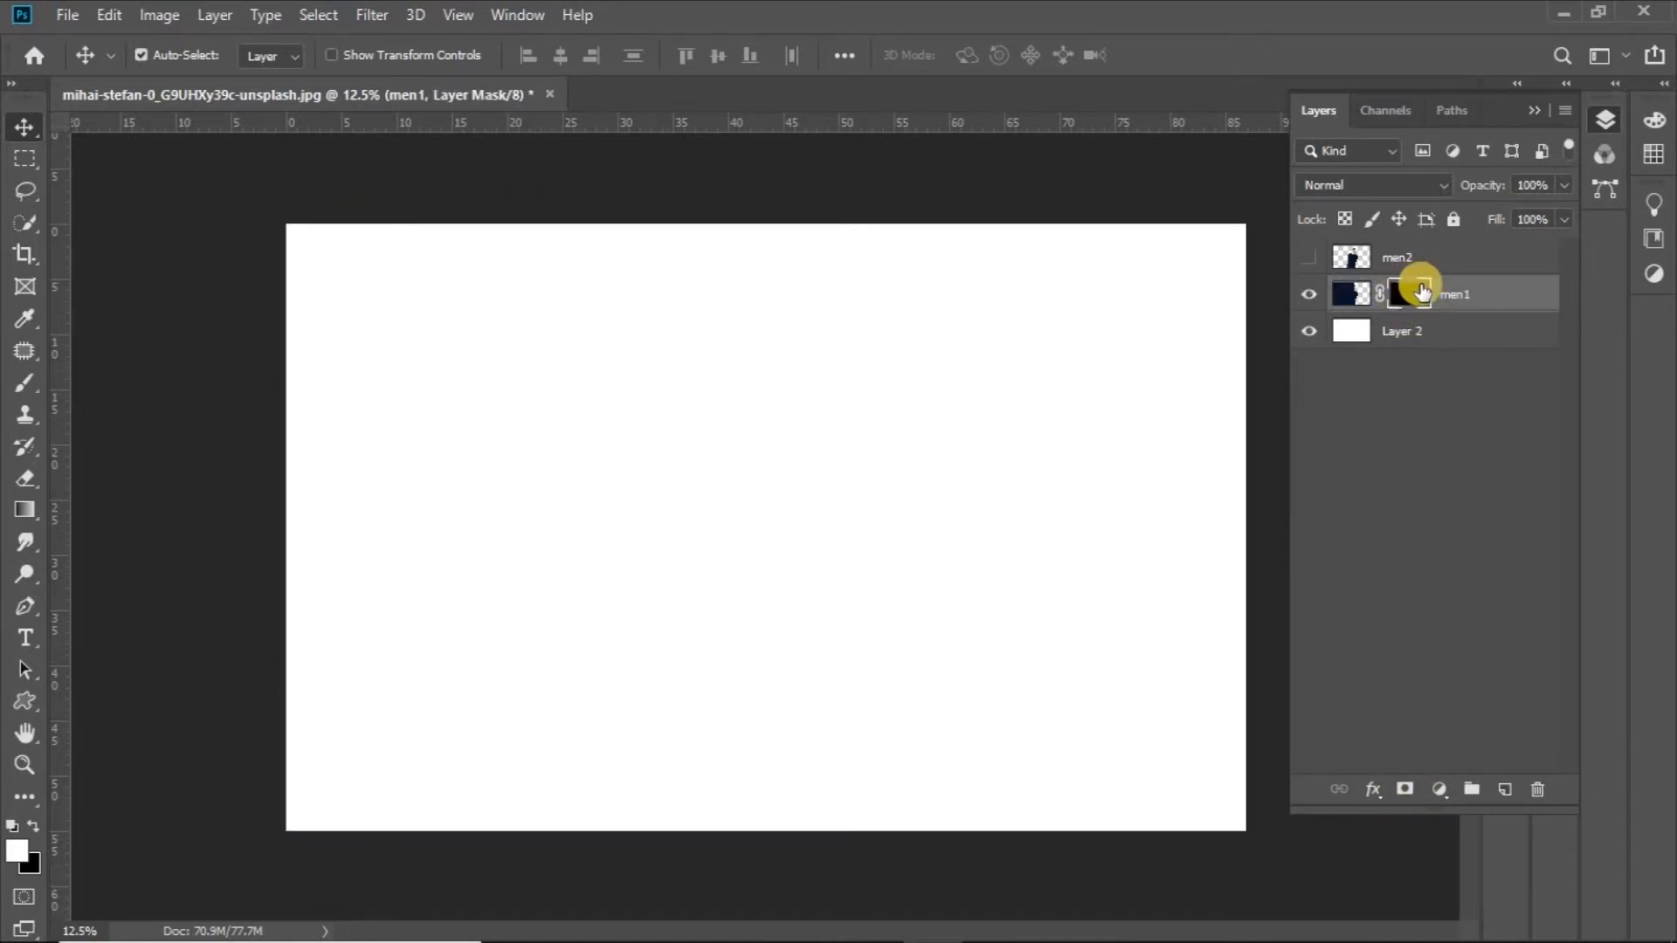
pyautogui.click(1402, 254)
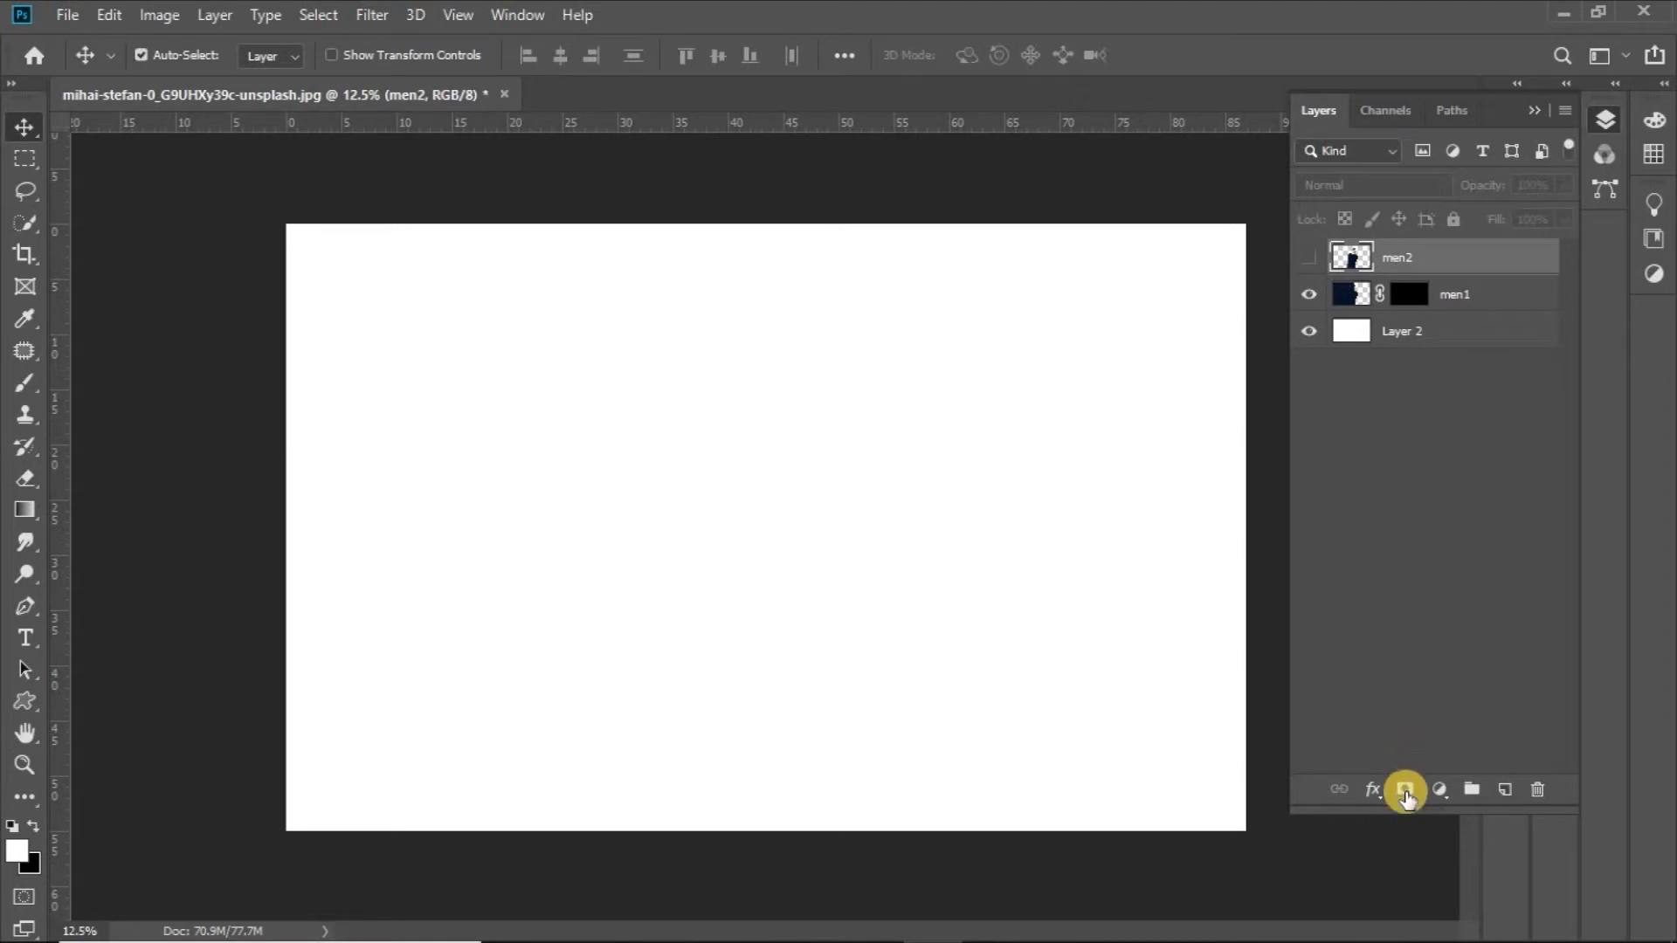
pyautogui.click(1404, 789)
# - Target men1's black layer mask for painting with the Brush tool
pyautogui.click(1416, 296)
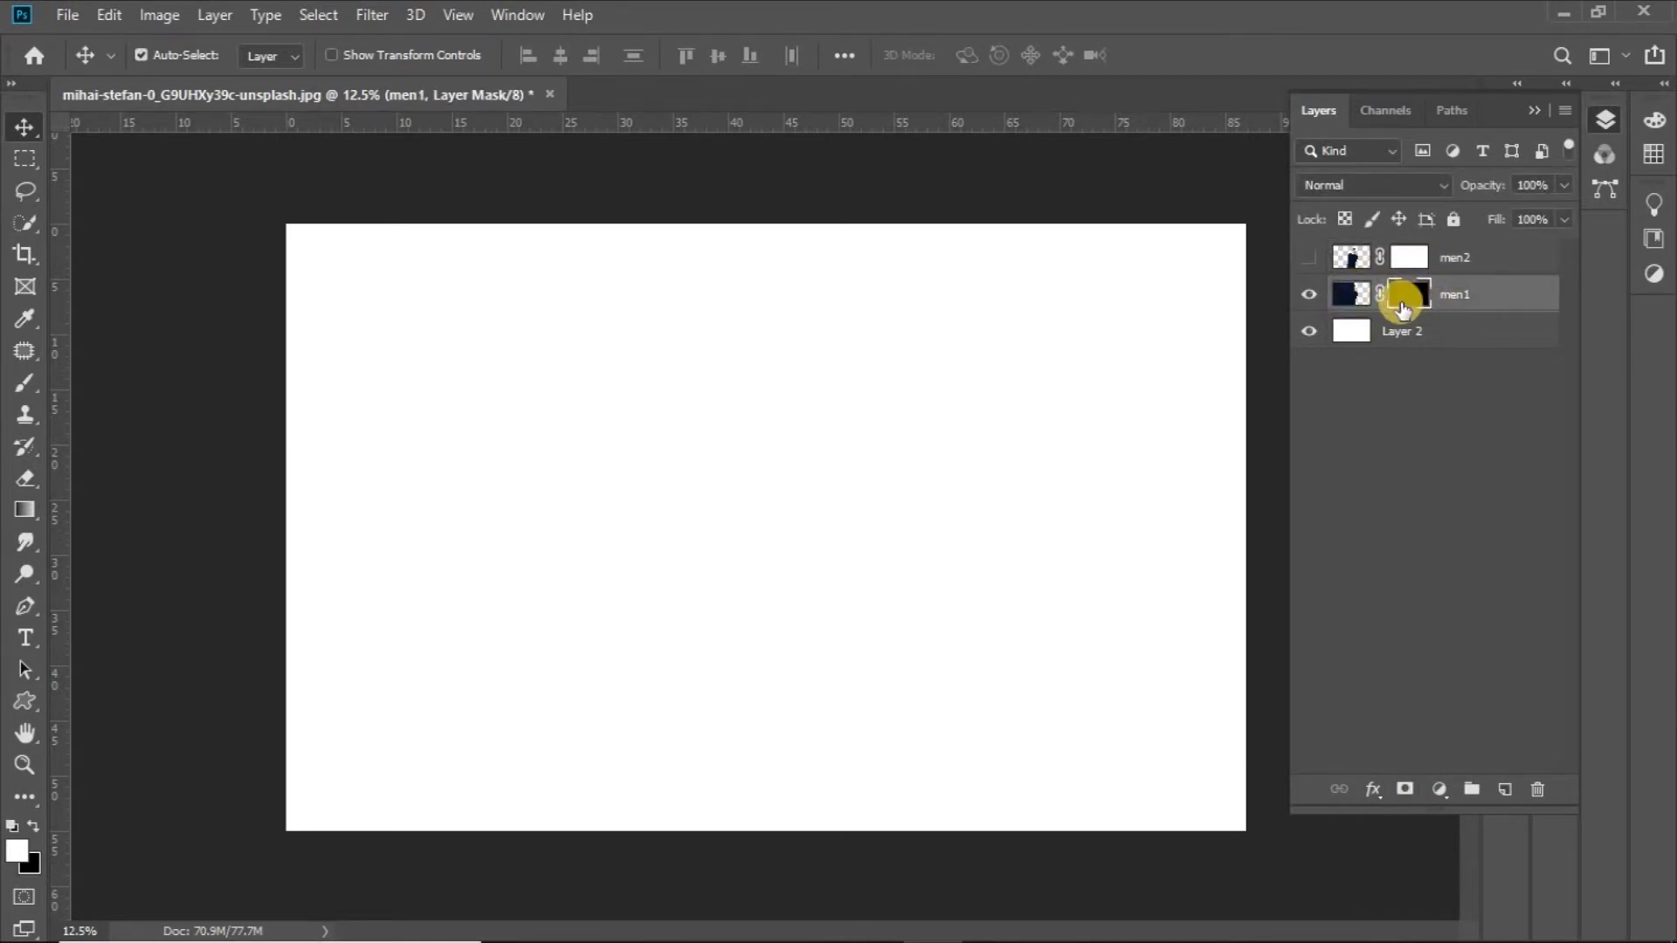
pyautogui.click(1354, 297)
pyautogui.click(1419, 297)
pyautogui.press('b')
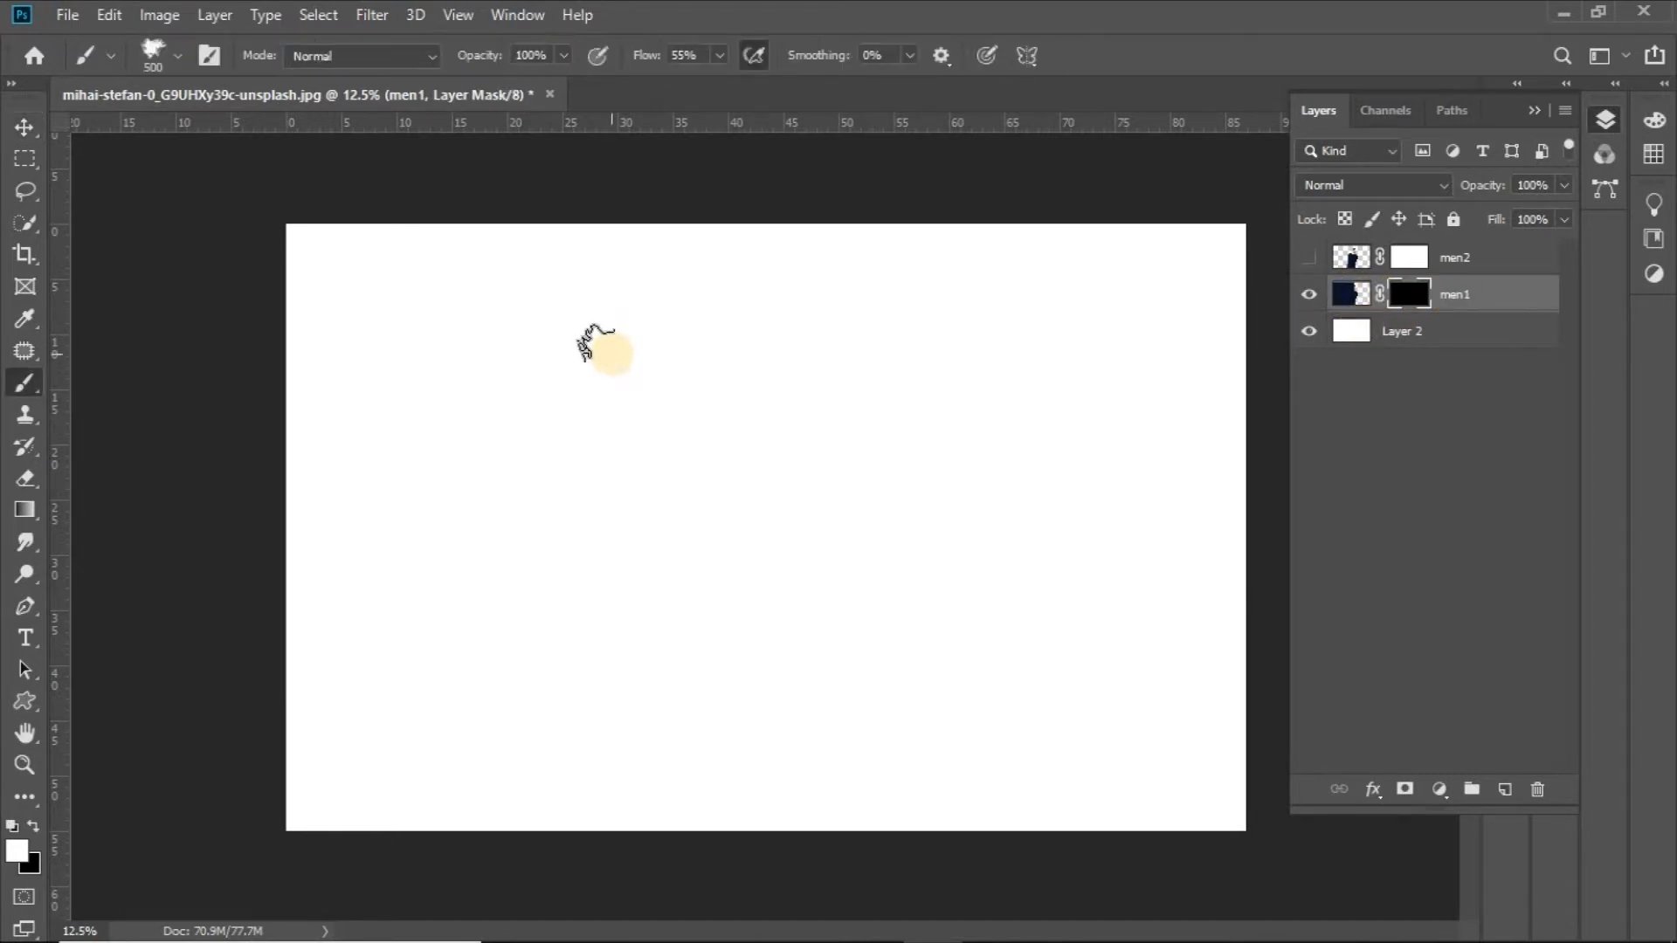
pyautogui.press('F5')
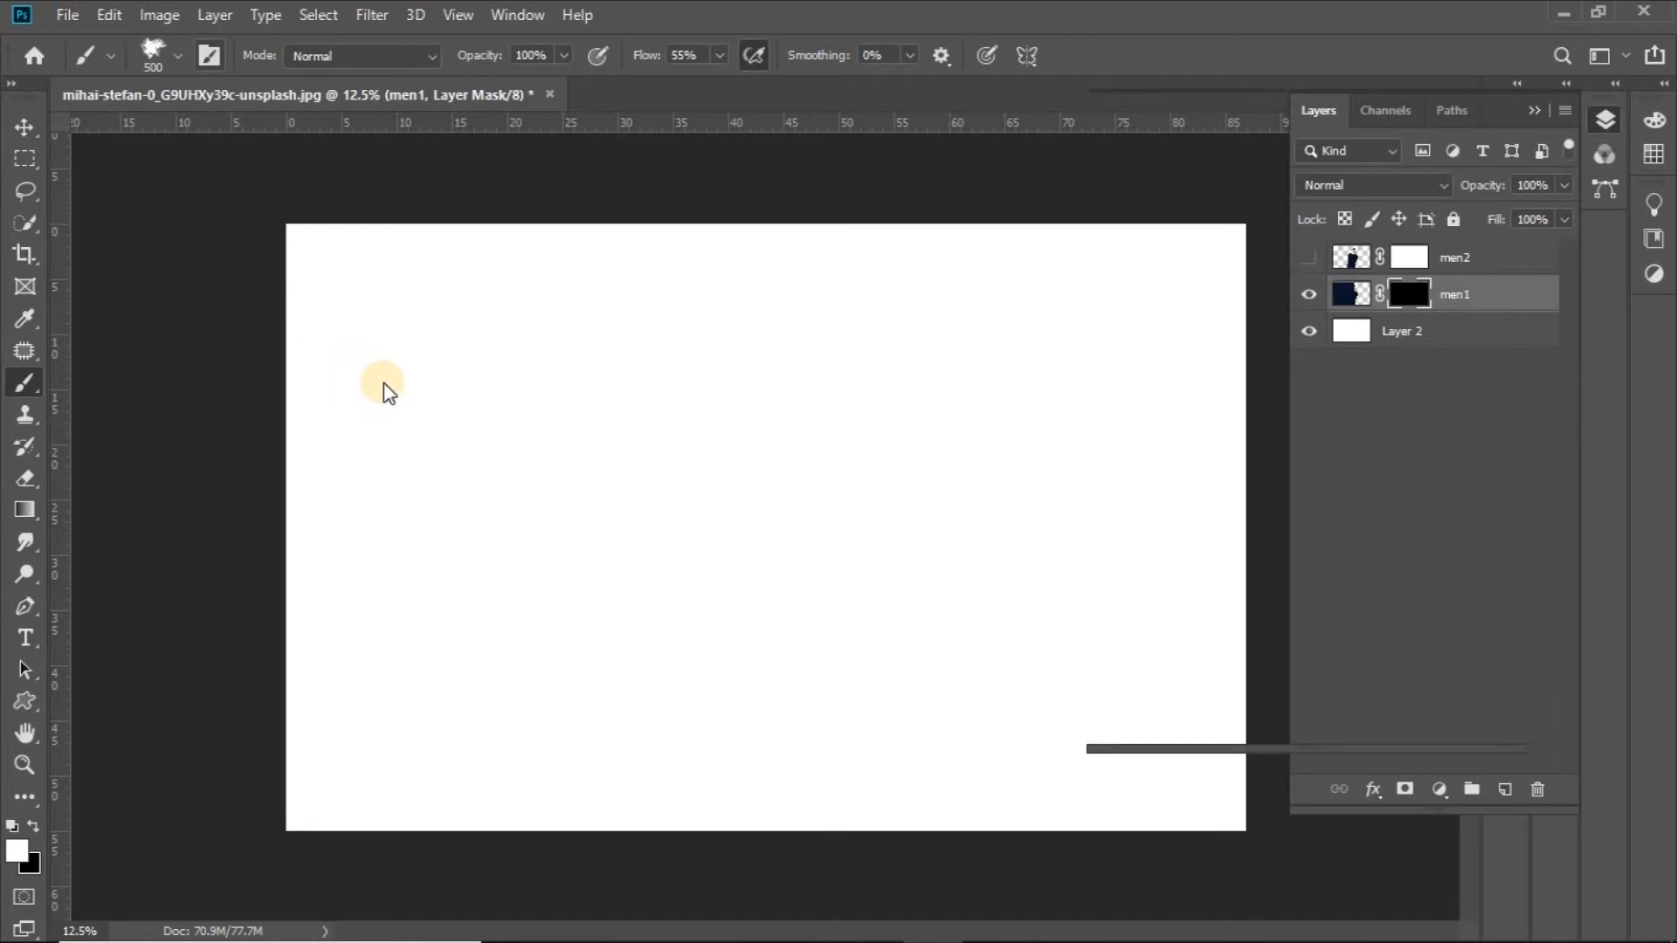
pyautogui.press('F5')
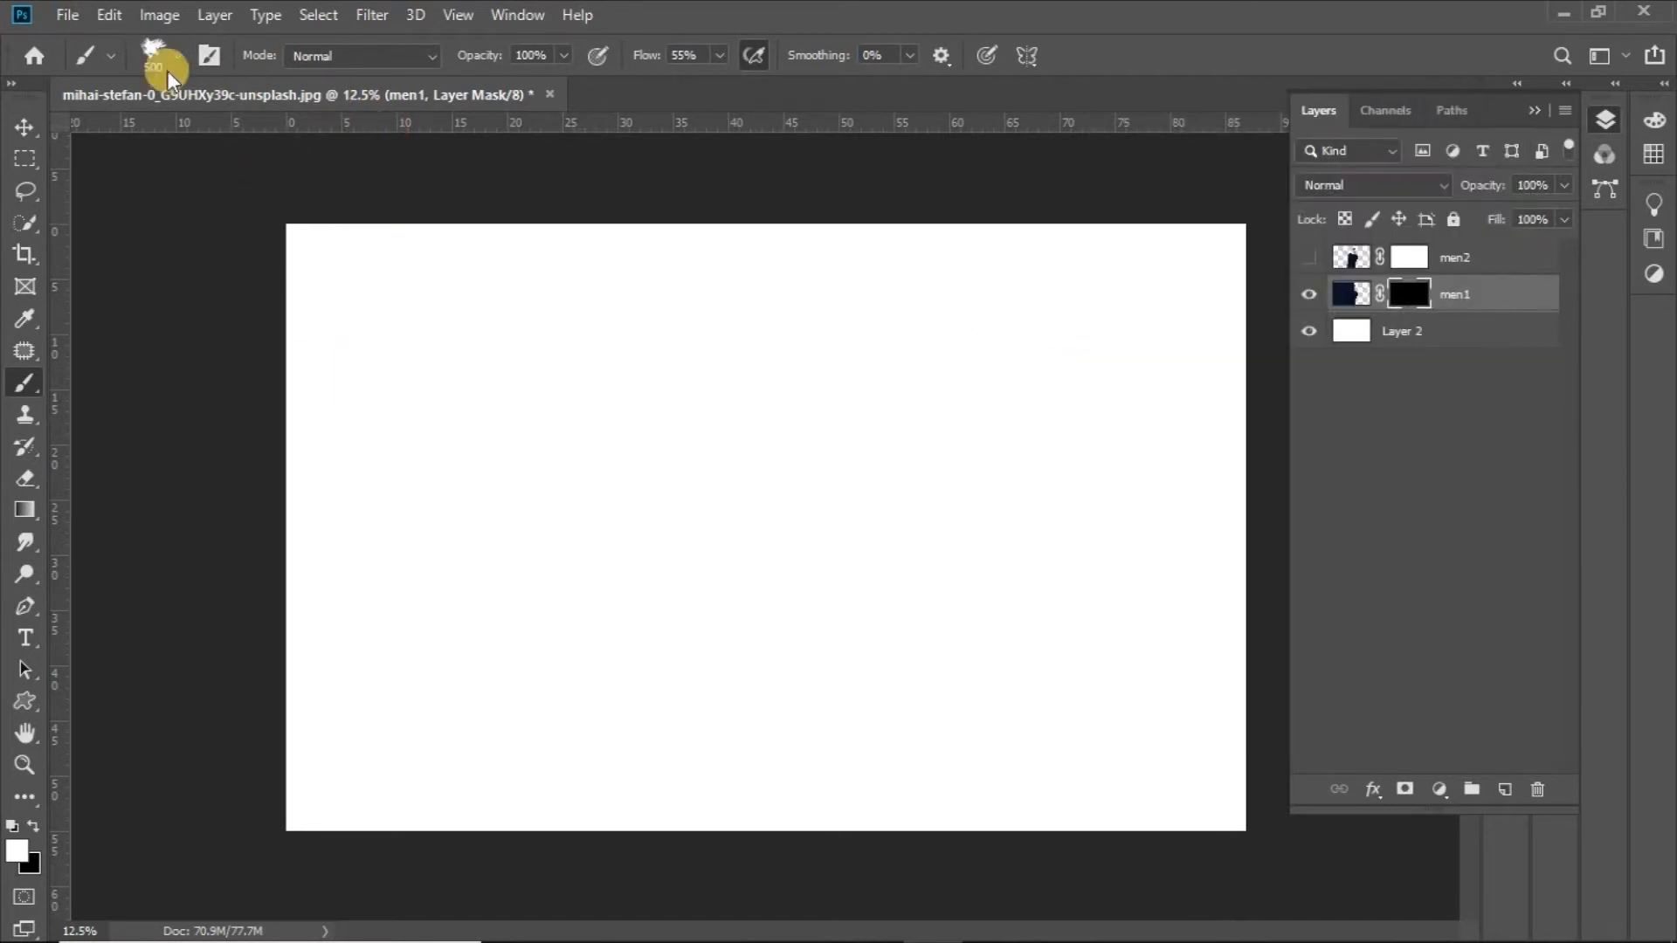
# - Choose the Smoke 12 brush from the 20 Smoke Brushes set, keeping its size at 2500 px
pyautogui.click(141, 54)
pyautogui.moveTo(489, 343); pyautogui.dragTo(486, 504)
pyautogui.click(220, 453)
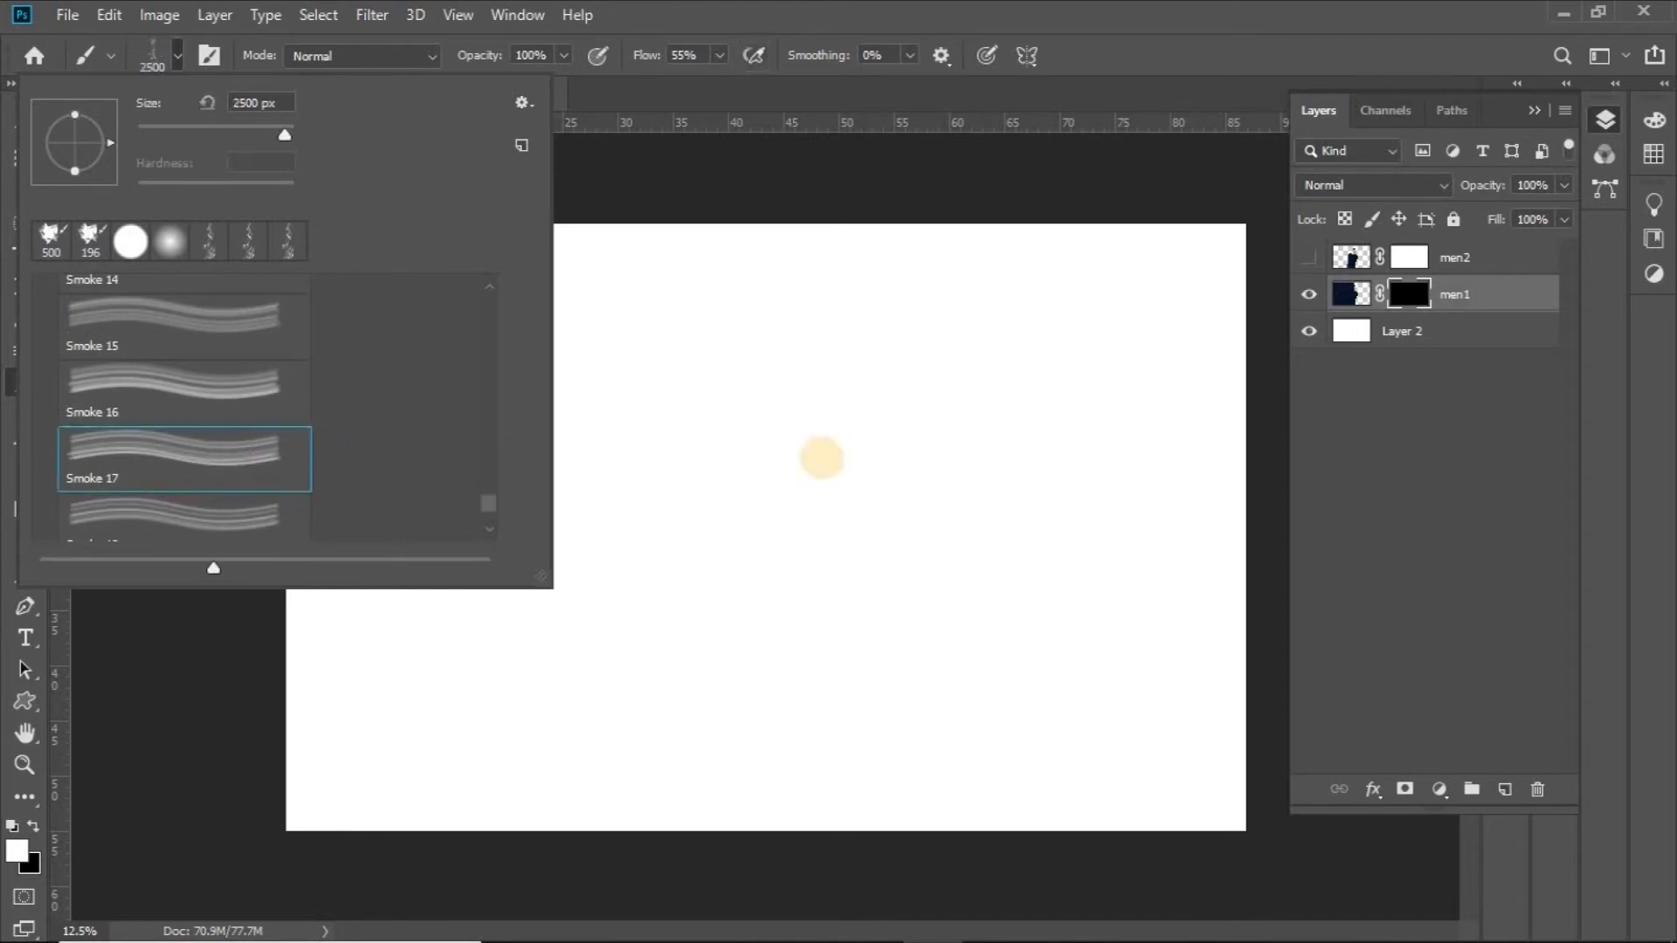
pyautogui.moveTo(545, 573); pyautogui.dragTo(834, 782)
pyautogui.scroll(3, 583, 559)
pyautogui.scroll(4, 587, 527)
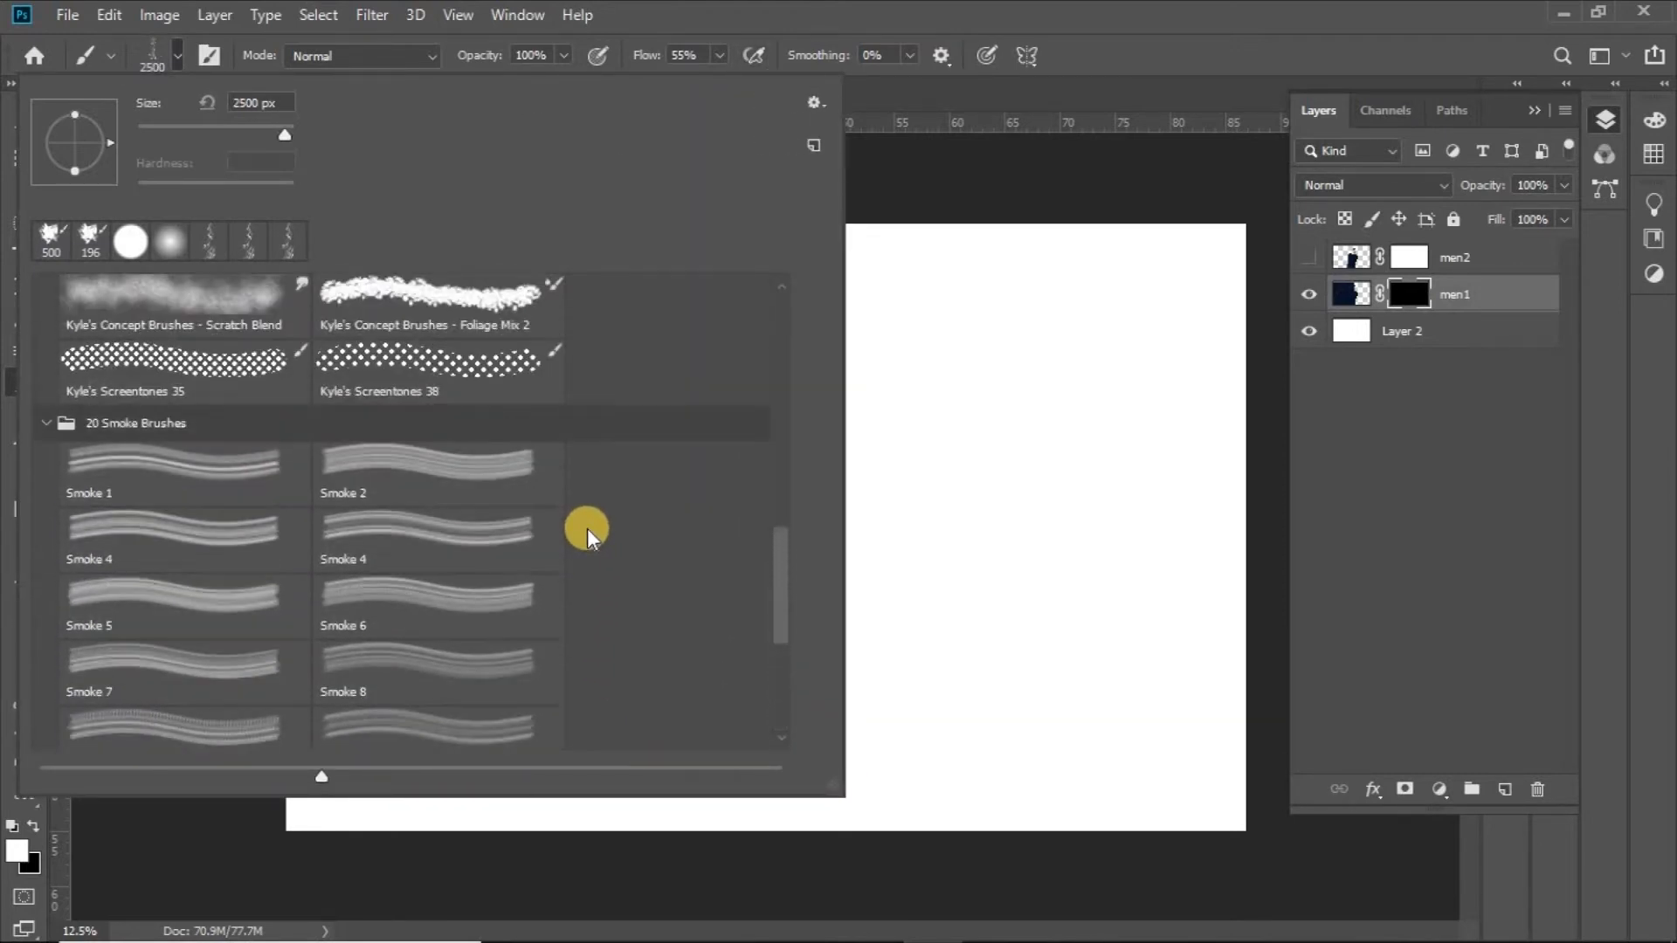
pyautogui.scroll(-1, 437, 487)
pyautogui.click(478, 483)
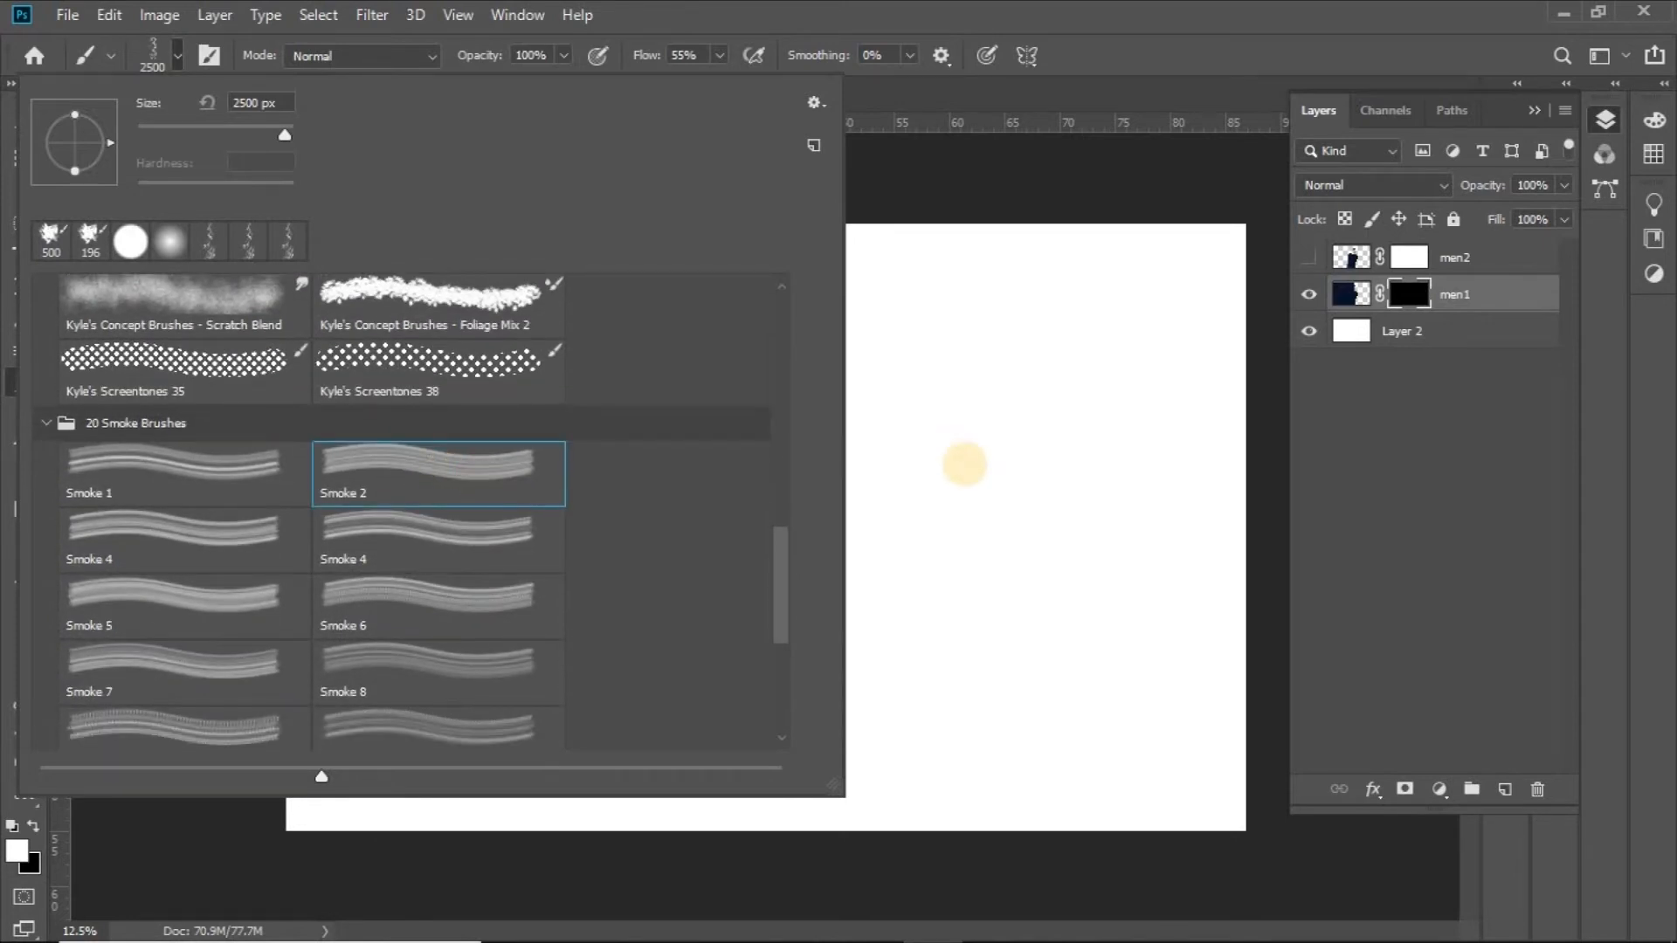
pyautogui.click(524, 563)
pyautogui.click(505, 610)
pyautogui.scroll(-3, 371, 601)
pyautogui.click(430, 594)
pyautogui.click(419, 678)
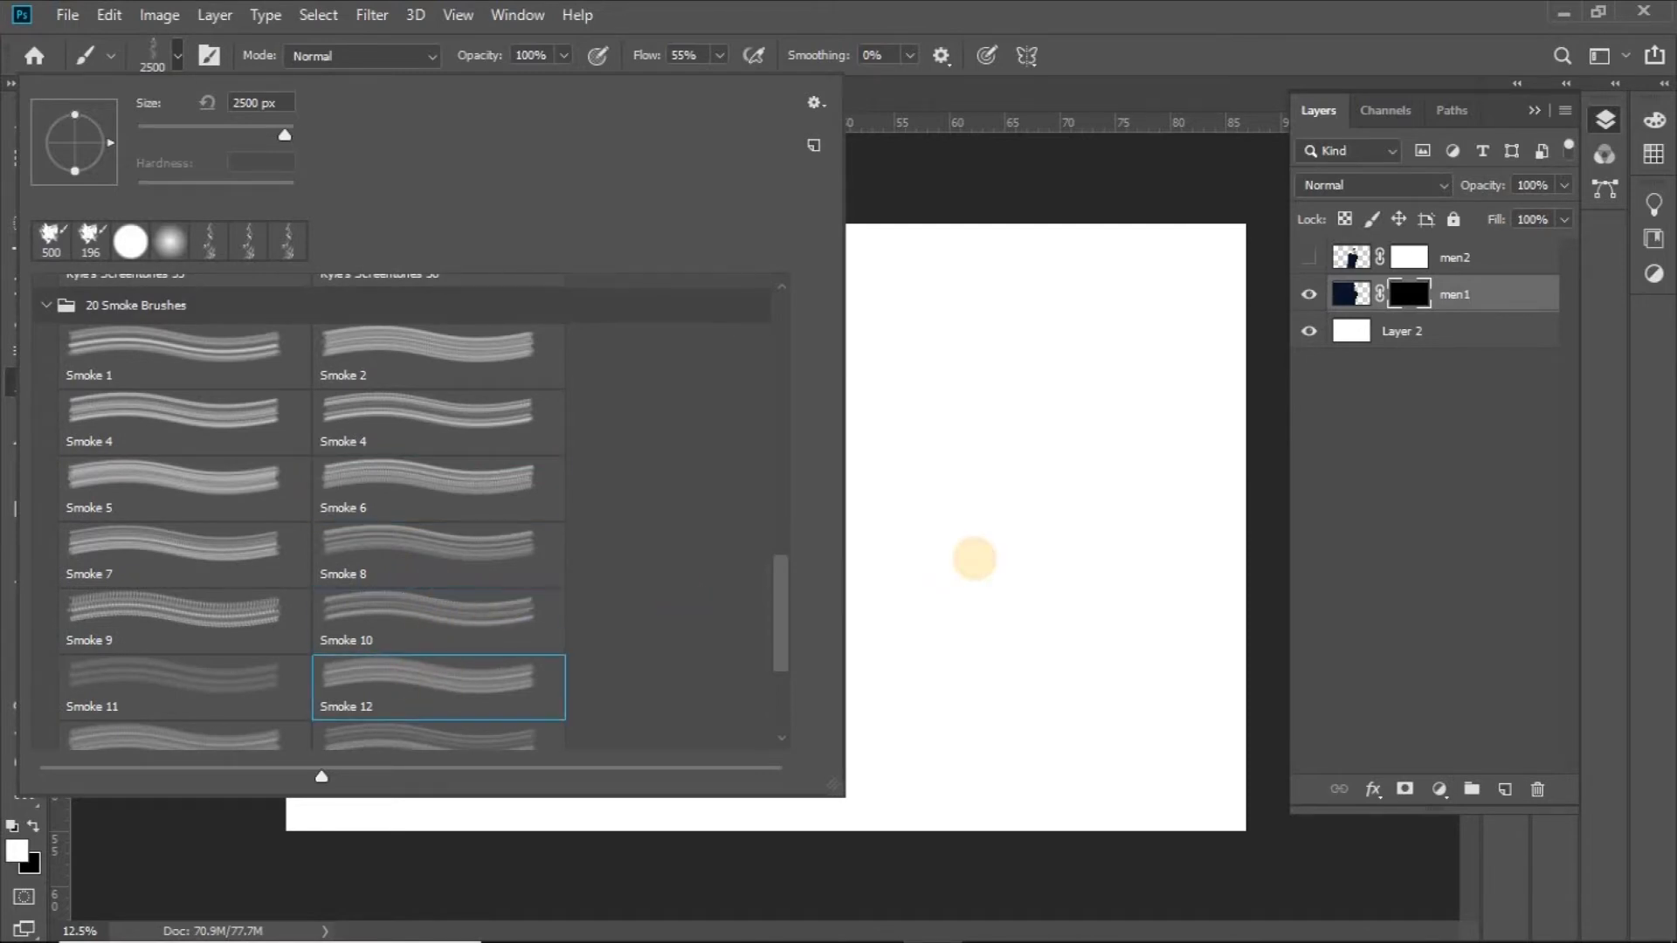
pyautogui.moveTo(831, 782)
pyautogui.mouseDown()
pyautogui.moveTo(610, 577)
pyautogui.moveTo(368, 471)
pyautogui.mouseUp()
pyautogui.click(649, 89)
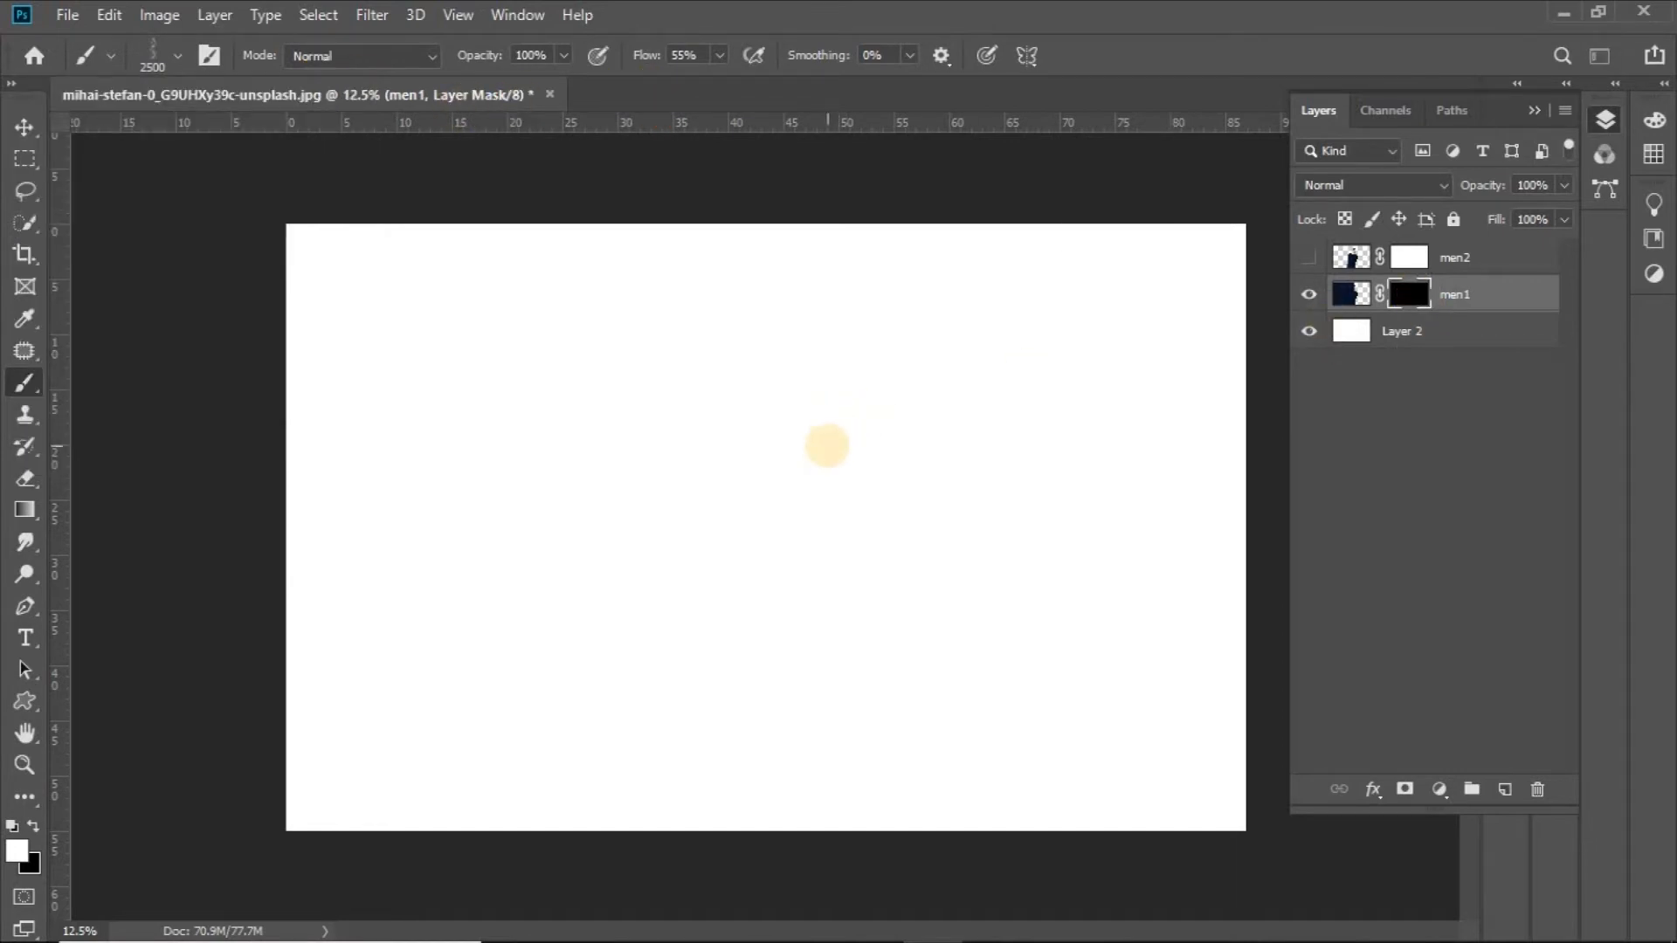
# - Set the smoke brush tip's angle to 93° in the brush settings
pyautogui.press('F5')
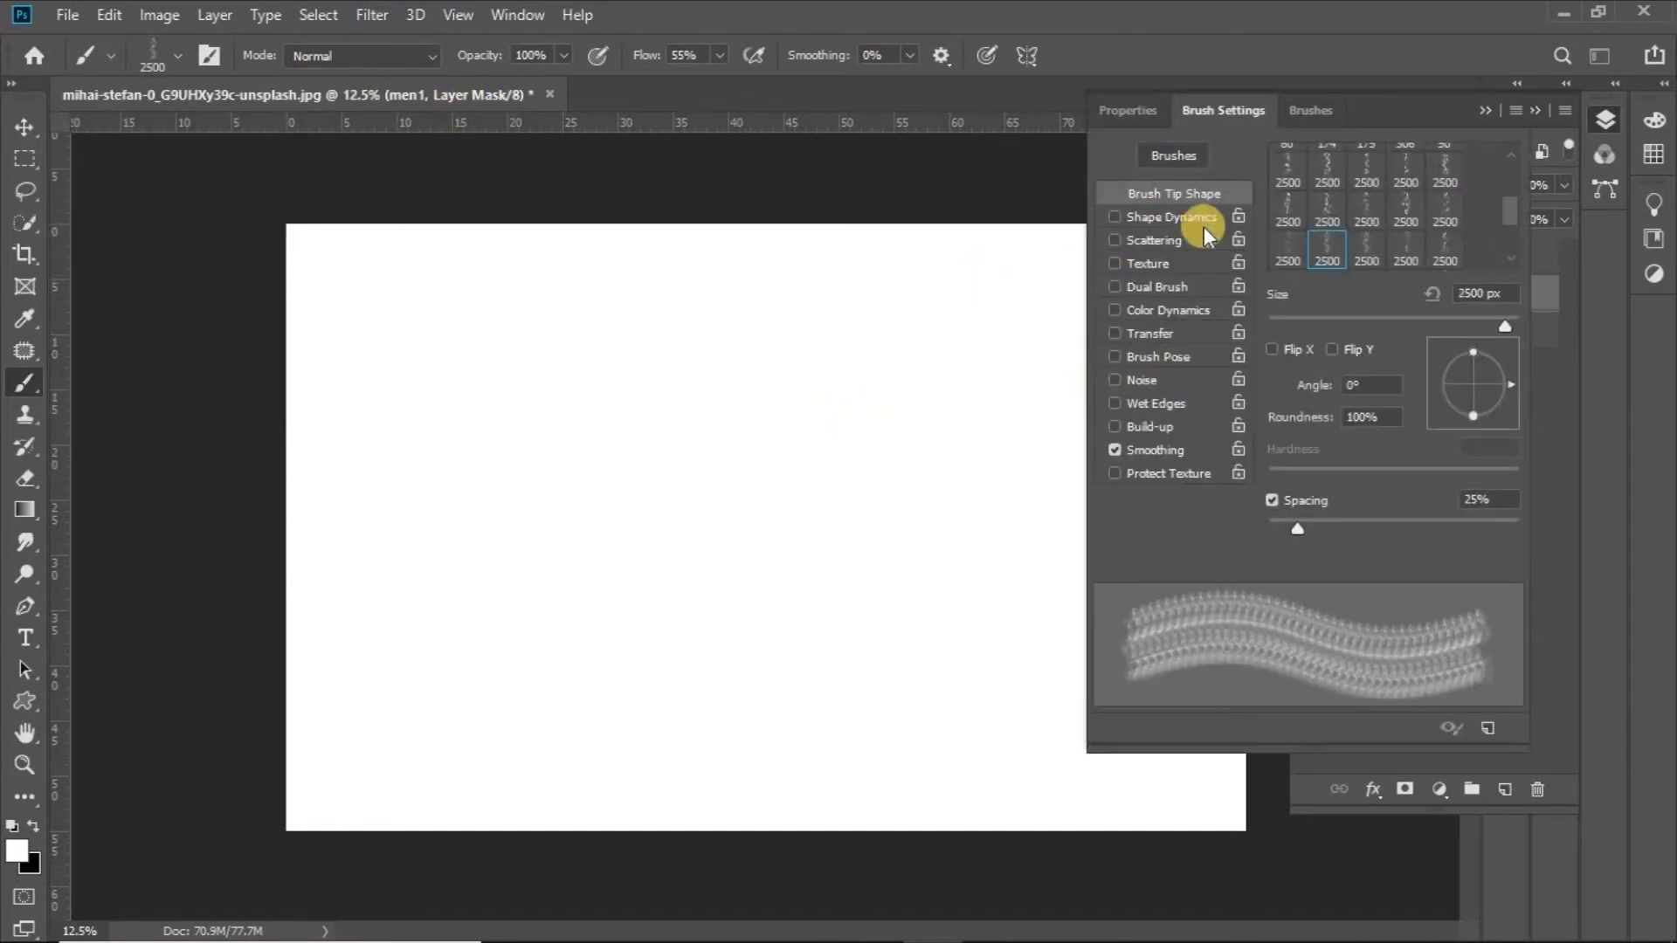
pyautogui.click(1114, 450)
pyautogui.moveTo(1513, 381); pyautogui.dragTo(1469, 345)
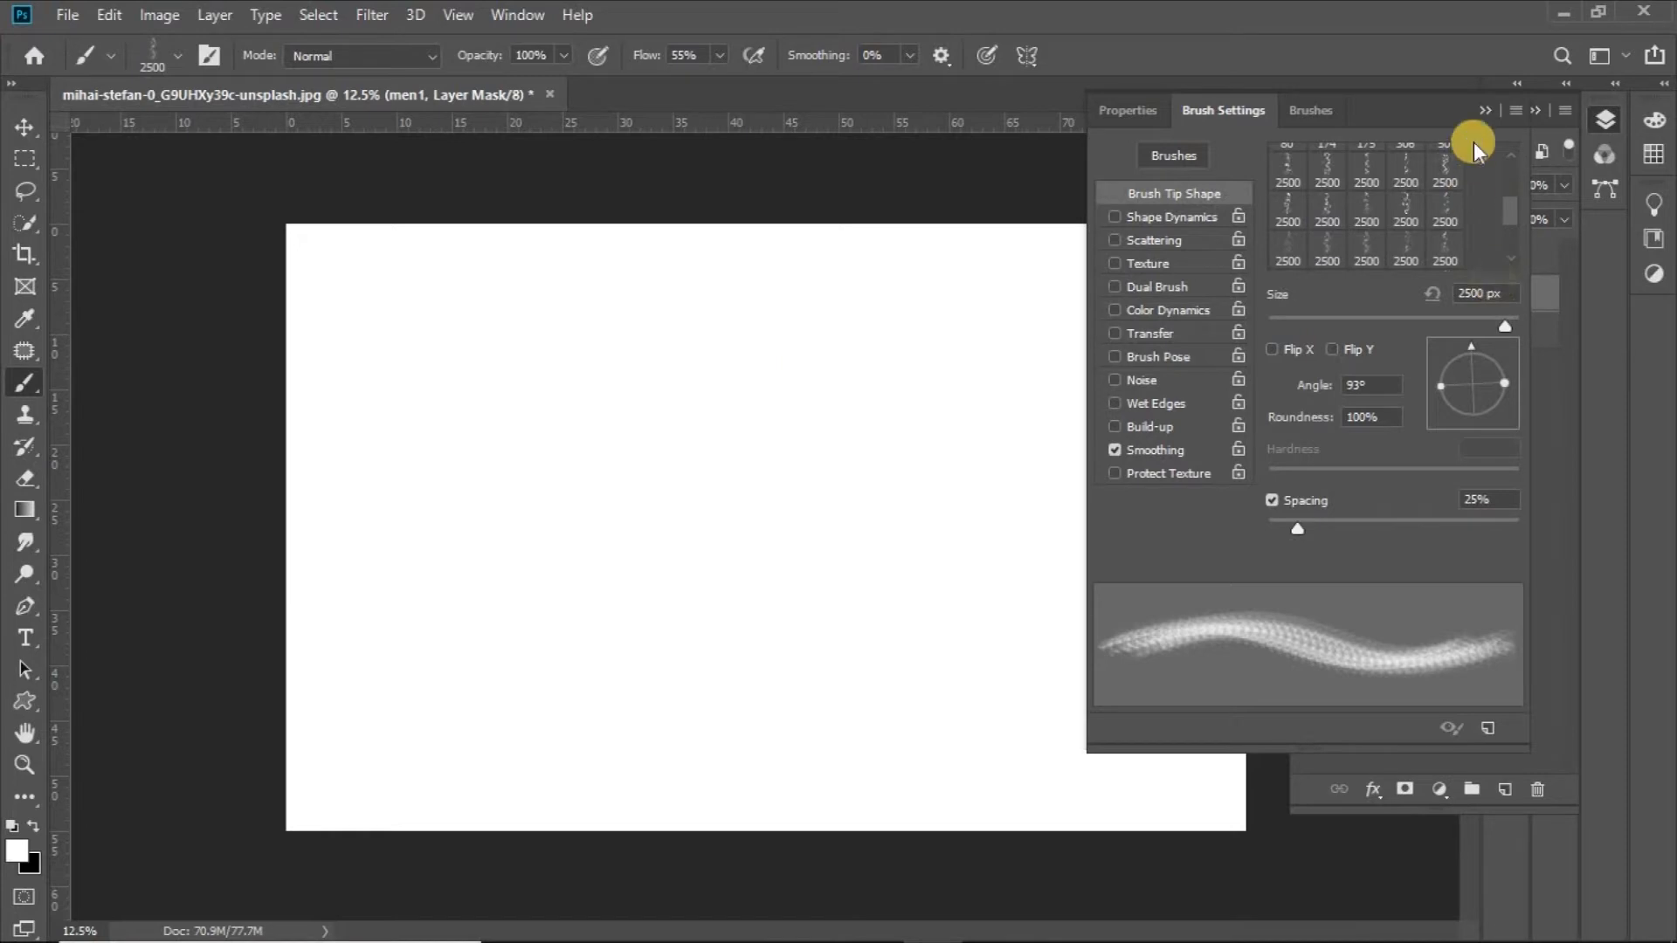
pyautogui.click(1488, 113)
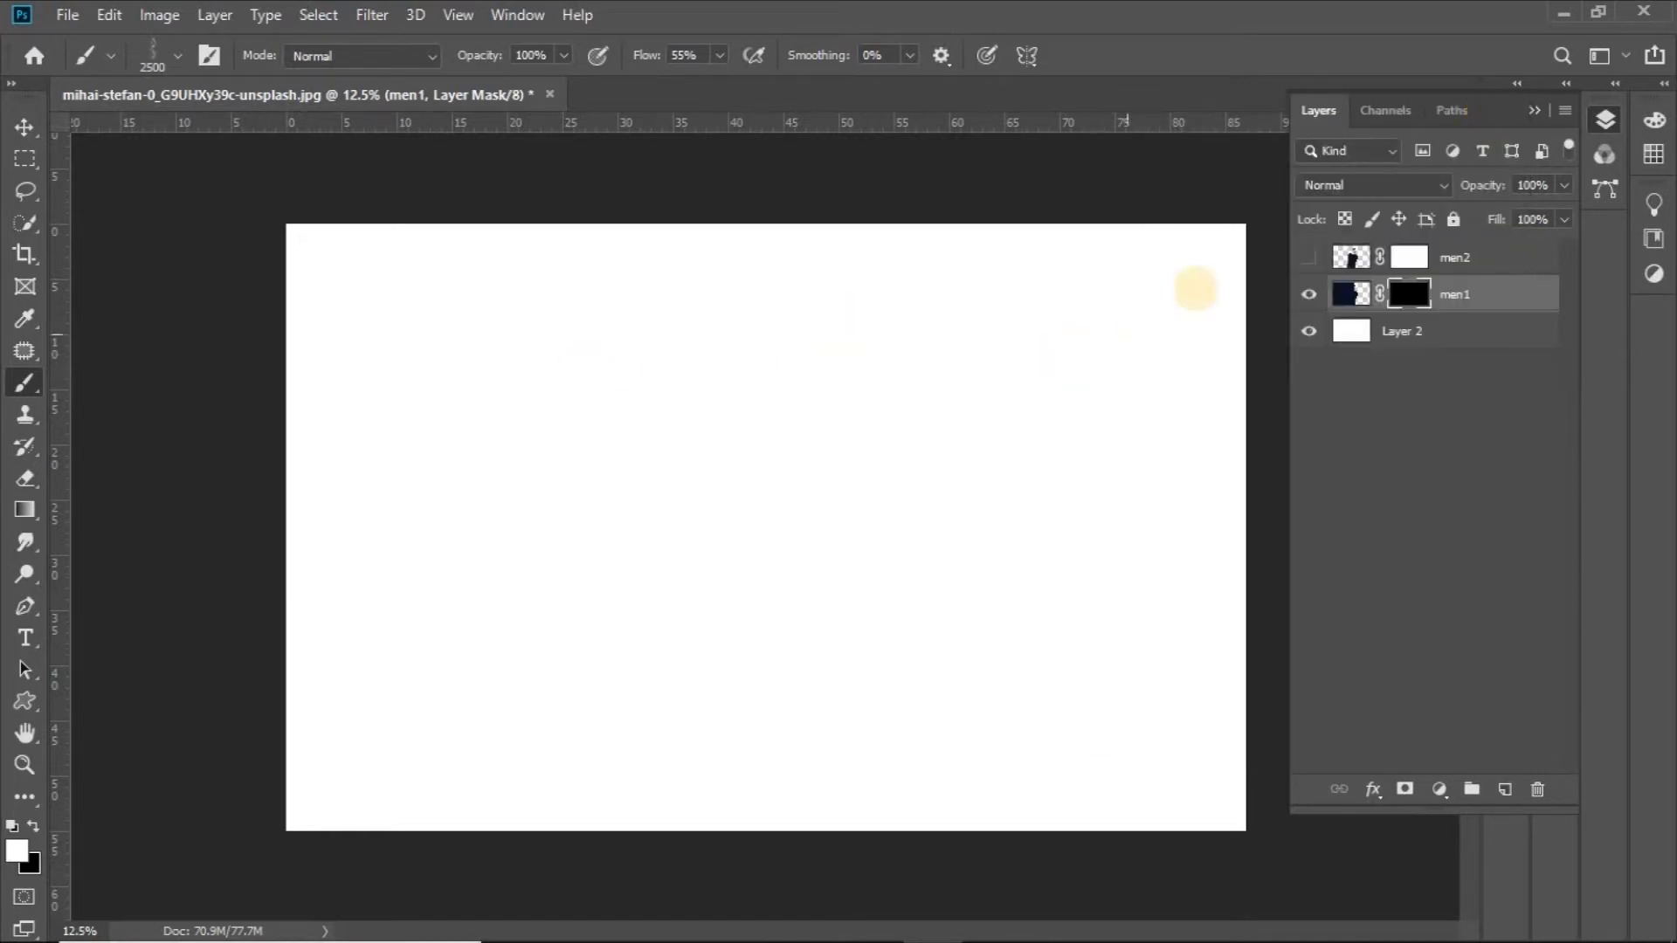
# - Show men2 and stamp white smoke on men1's mask left of the head, then with a larger brush left of the shoulder
pyautogui.click(1306, 258)
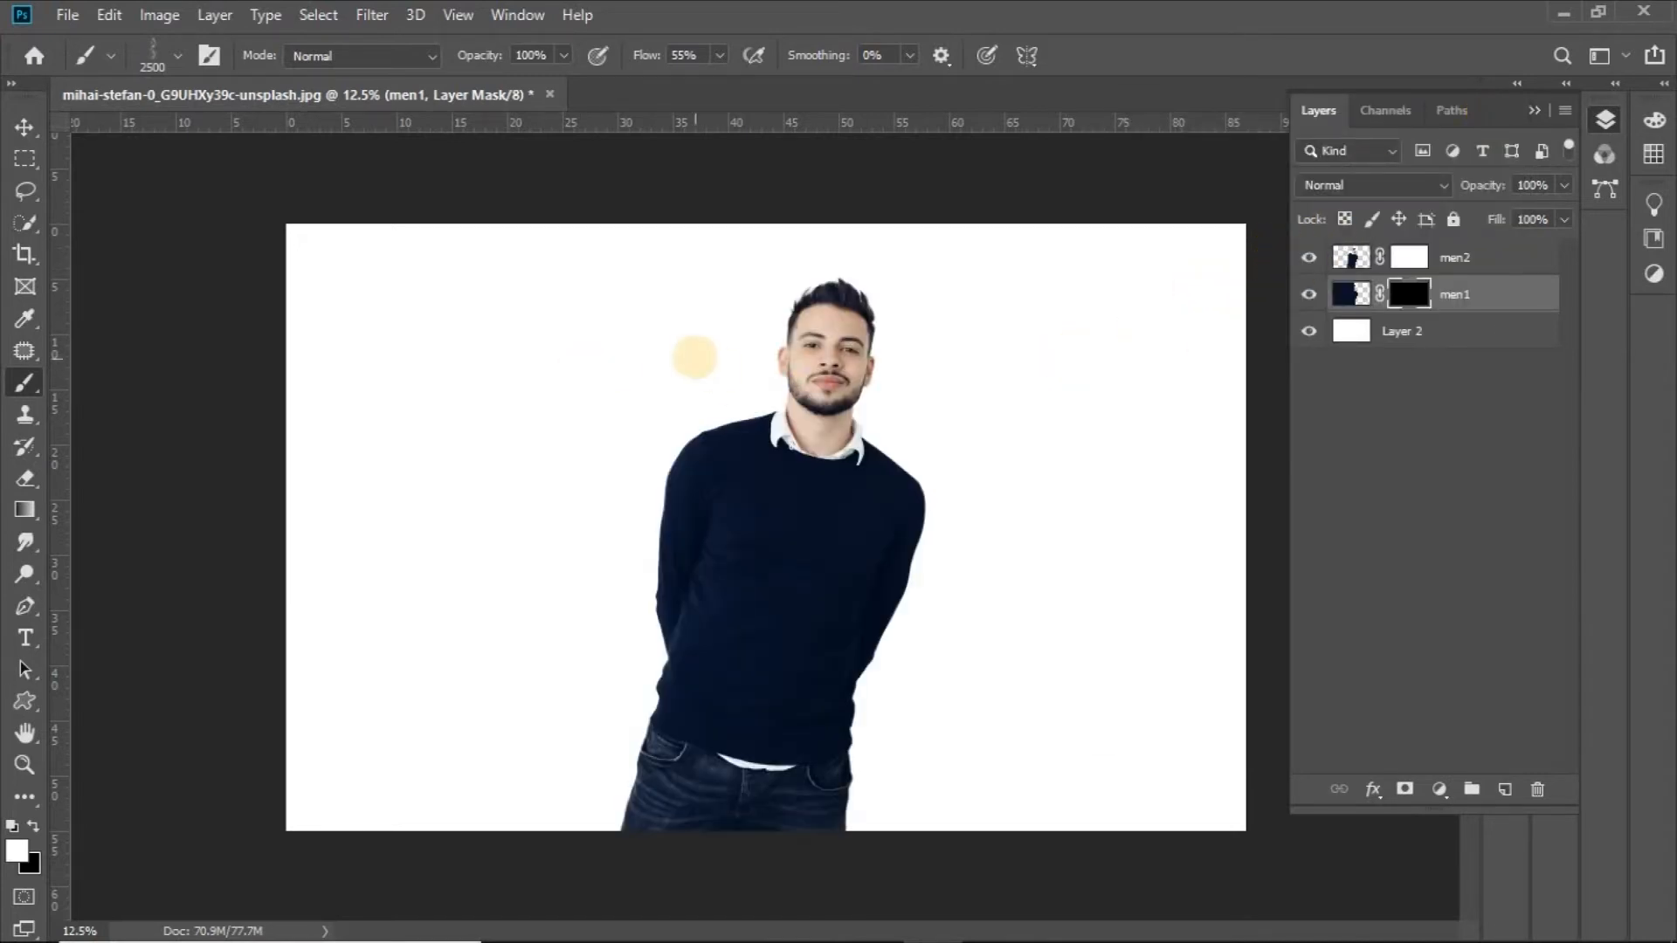
pyautogui.click(643, 326)
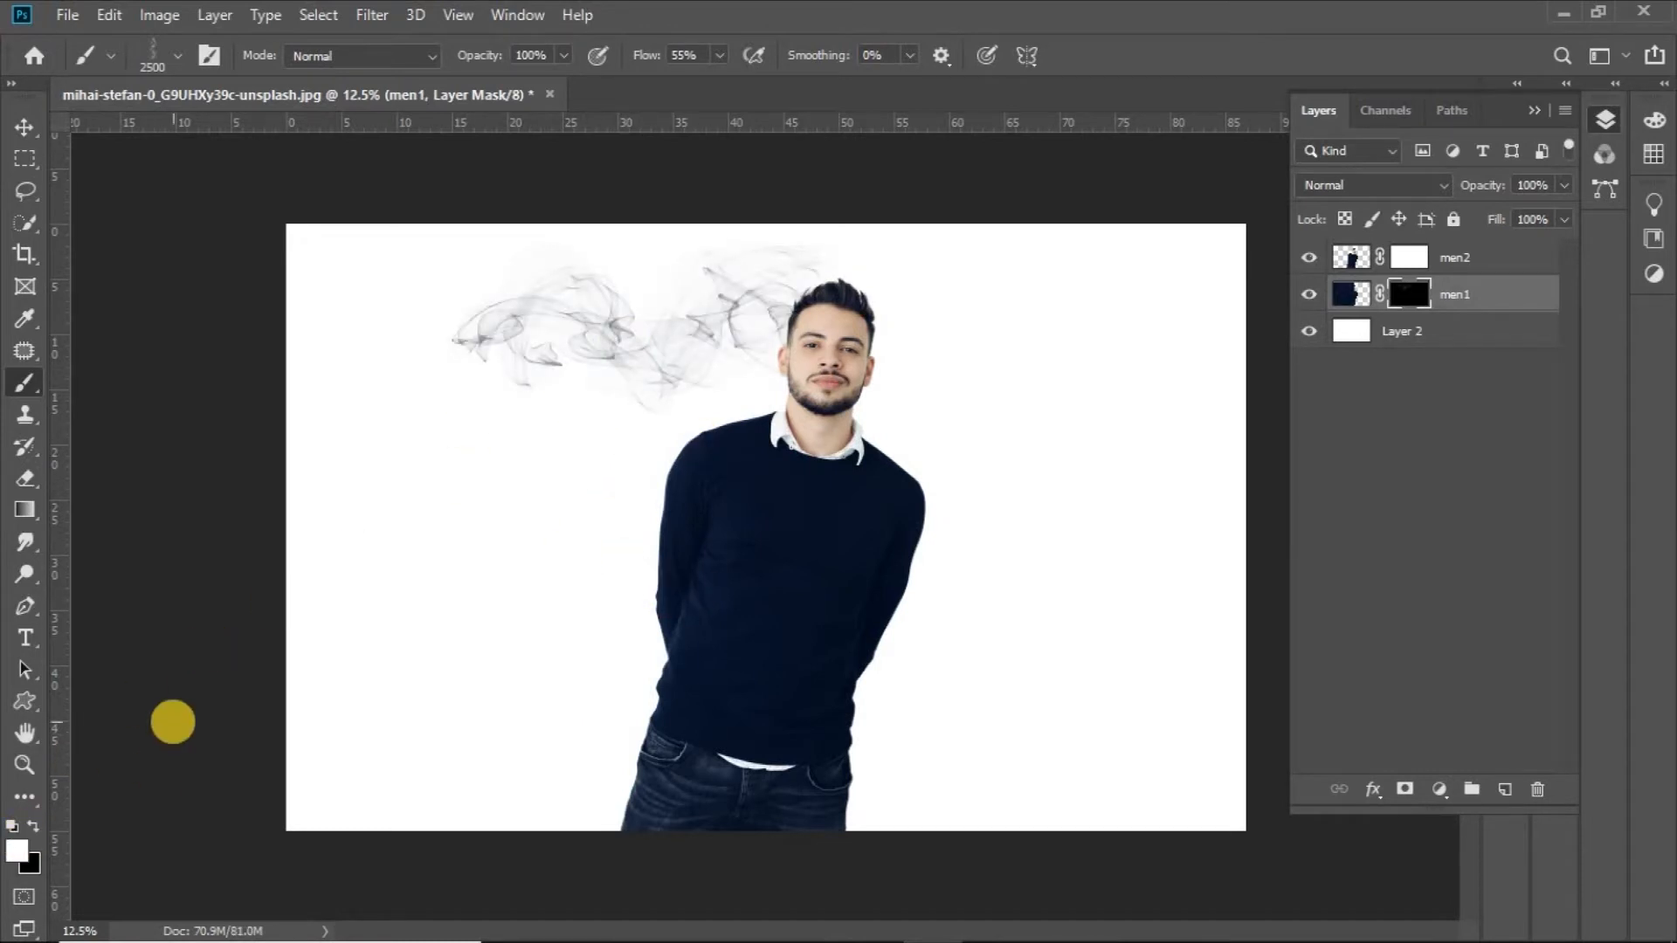
pyautogui.press(']')
pyautogui.press(']')
pyautogui.press(']')
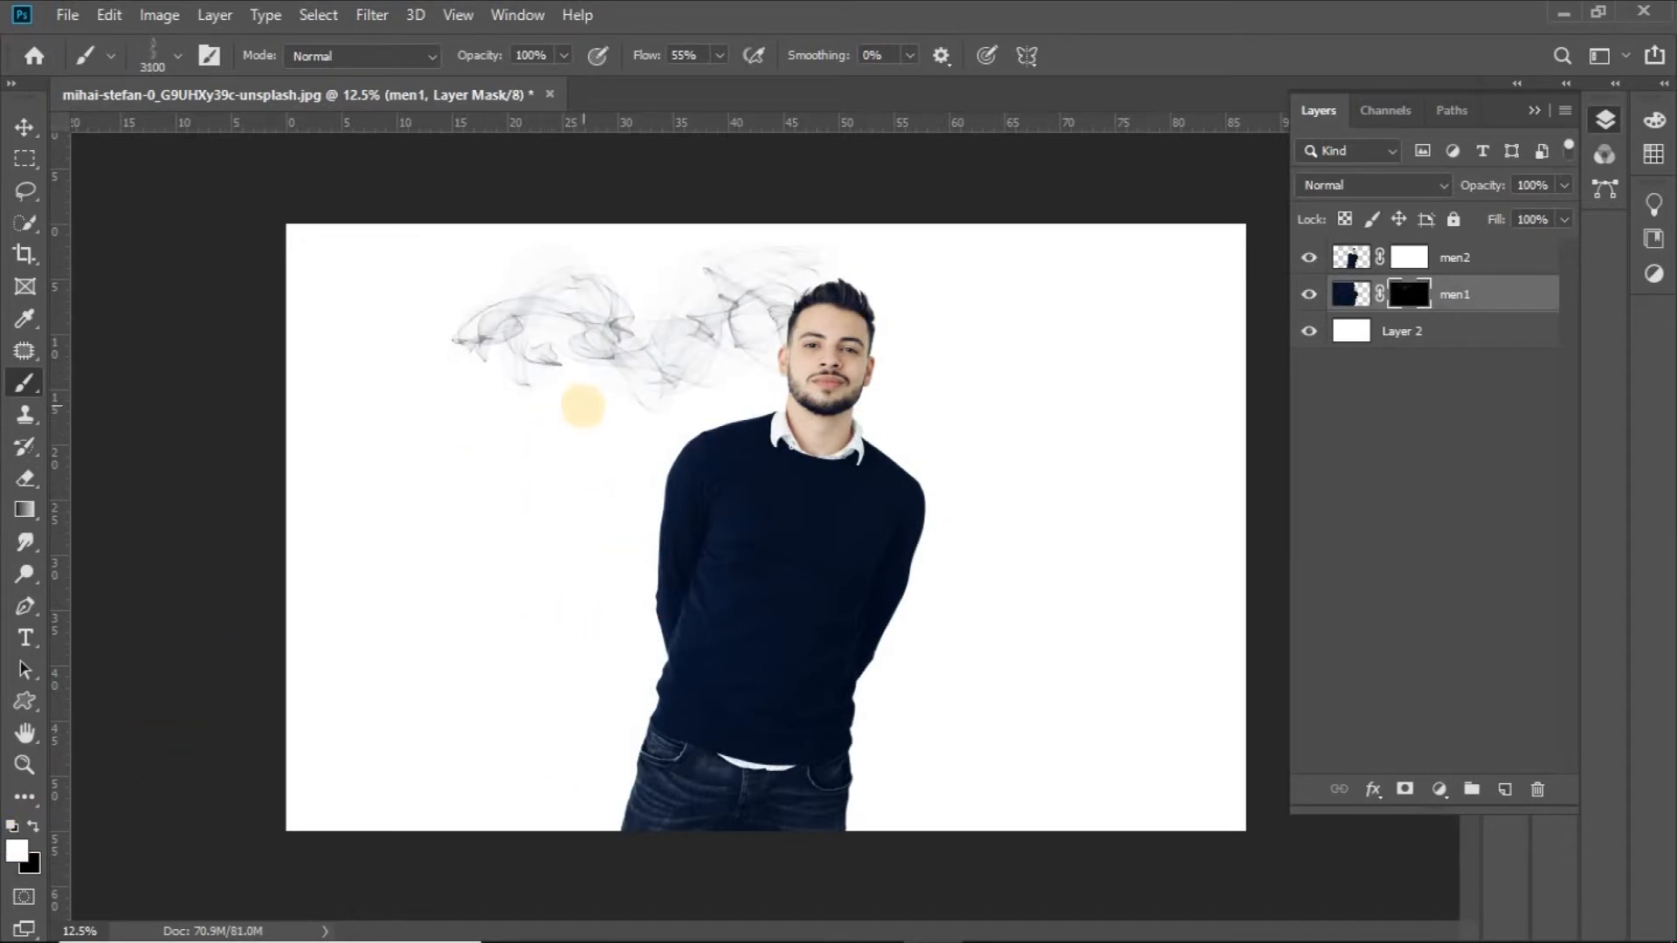
pyautogui.press(']')
pyautogui.press(']')
pyautogui.click(546, 425)
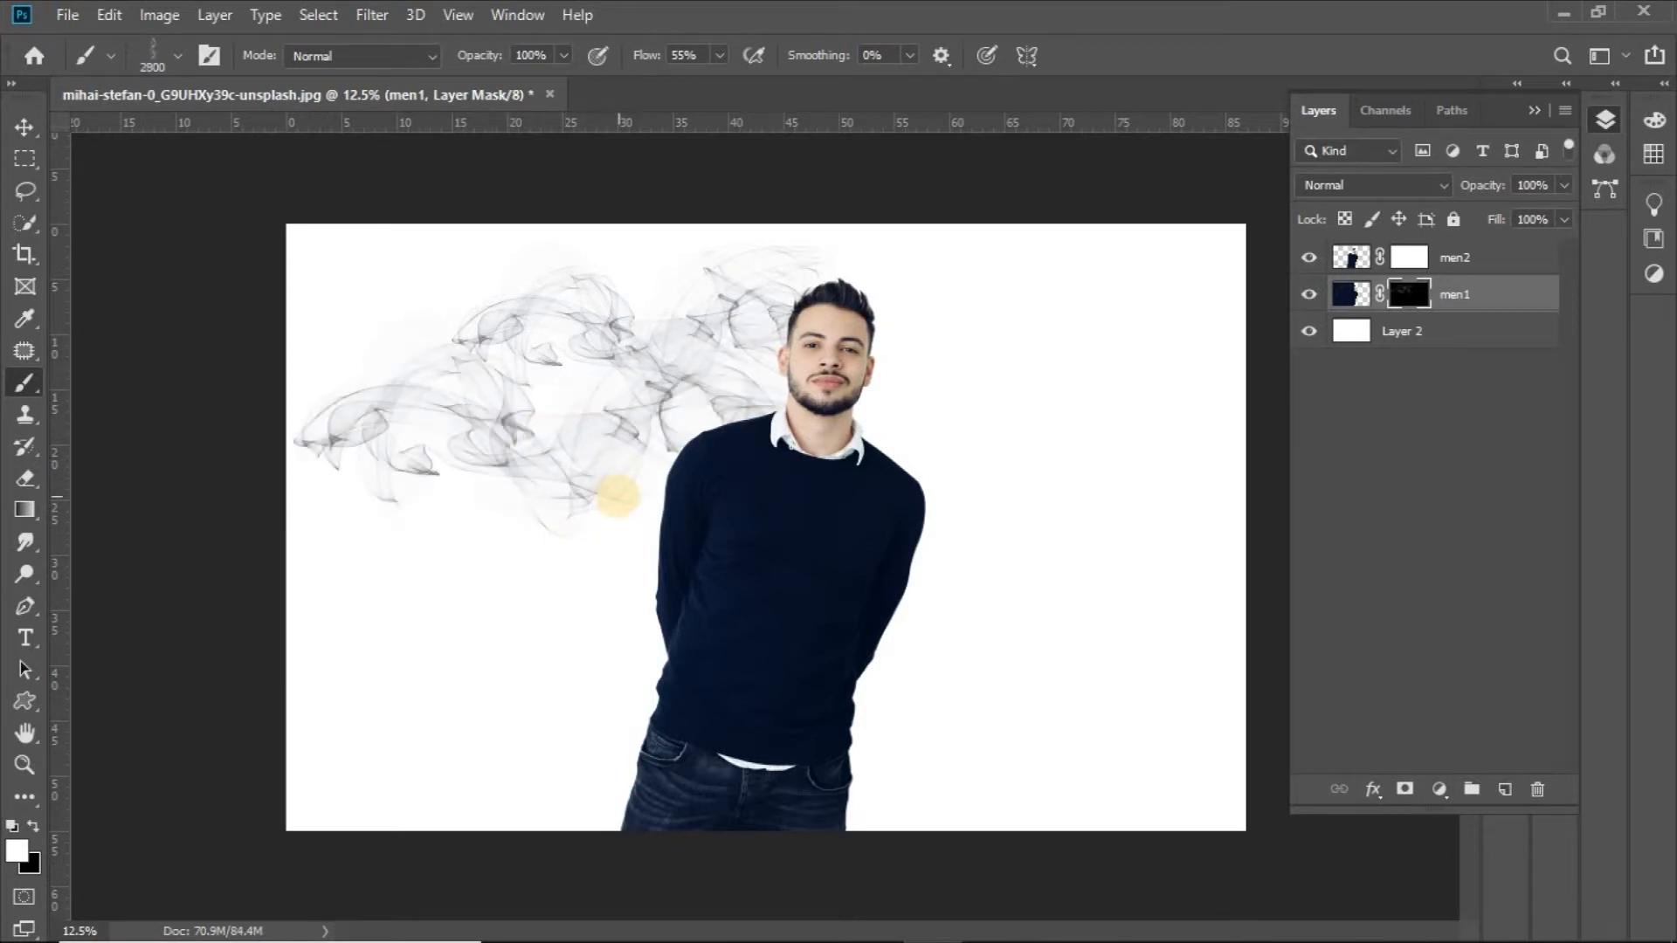
# - Stamp smoke on men1's mask beside the arm with the 2800 px tip at 79°, and beside the lower torso at 106°
pyautogui.press('F5')
pyautogui.moveTo(1473, 353); pyautogui.dragTo(1481, 348)
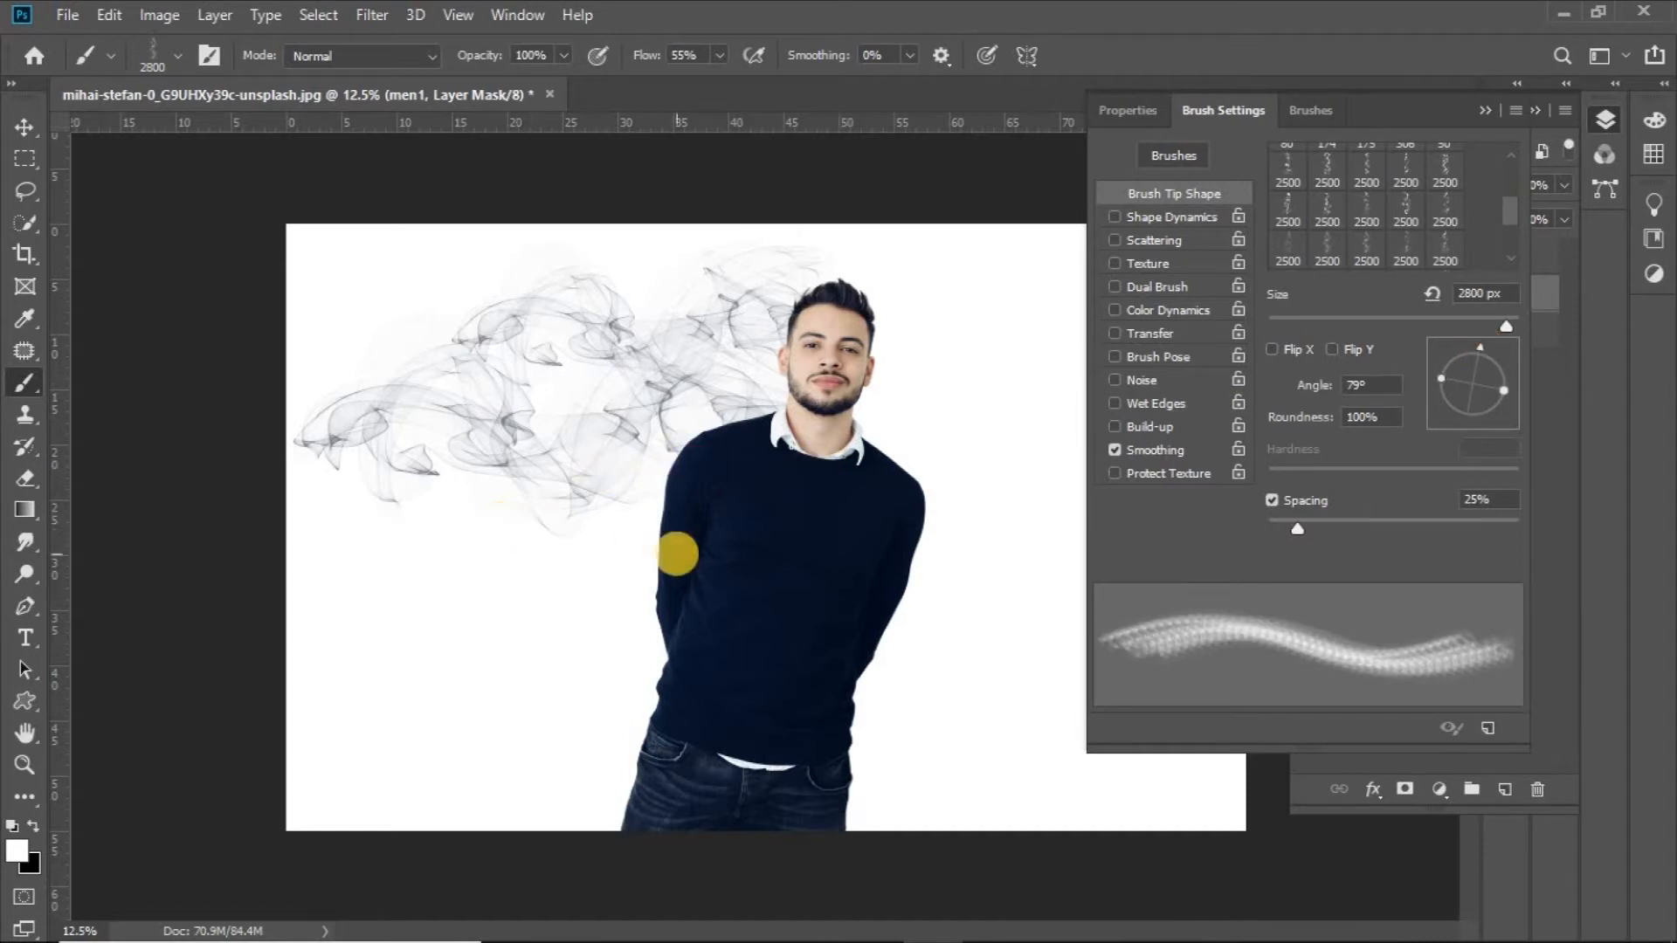
pyautogui.click(678, 552)
pyautogui.moveTo(1467, 360); pyautogui.dragTo(1470, 345)
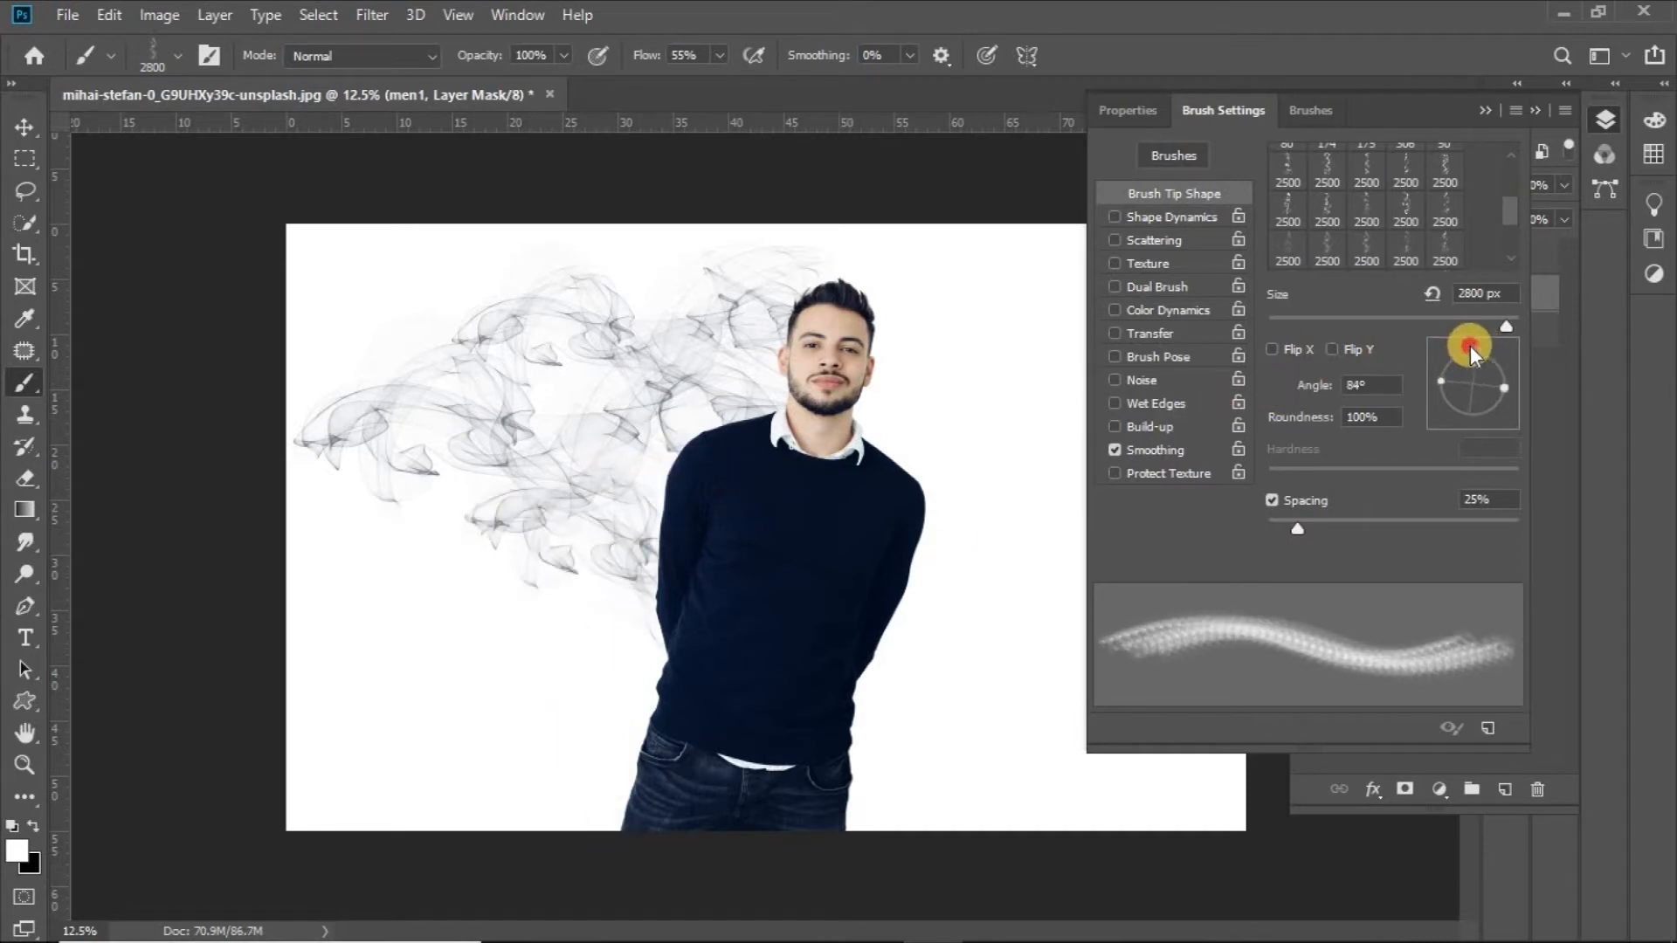
pyautogui.click(528, 638)
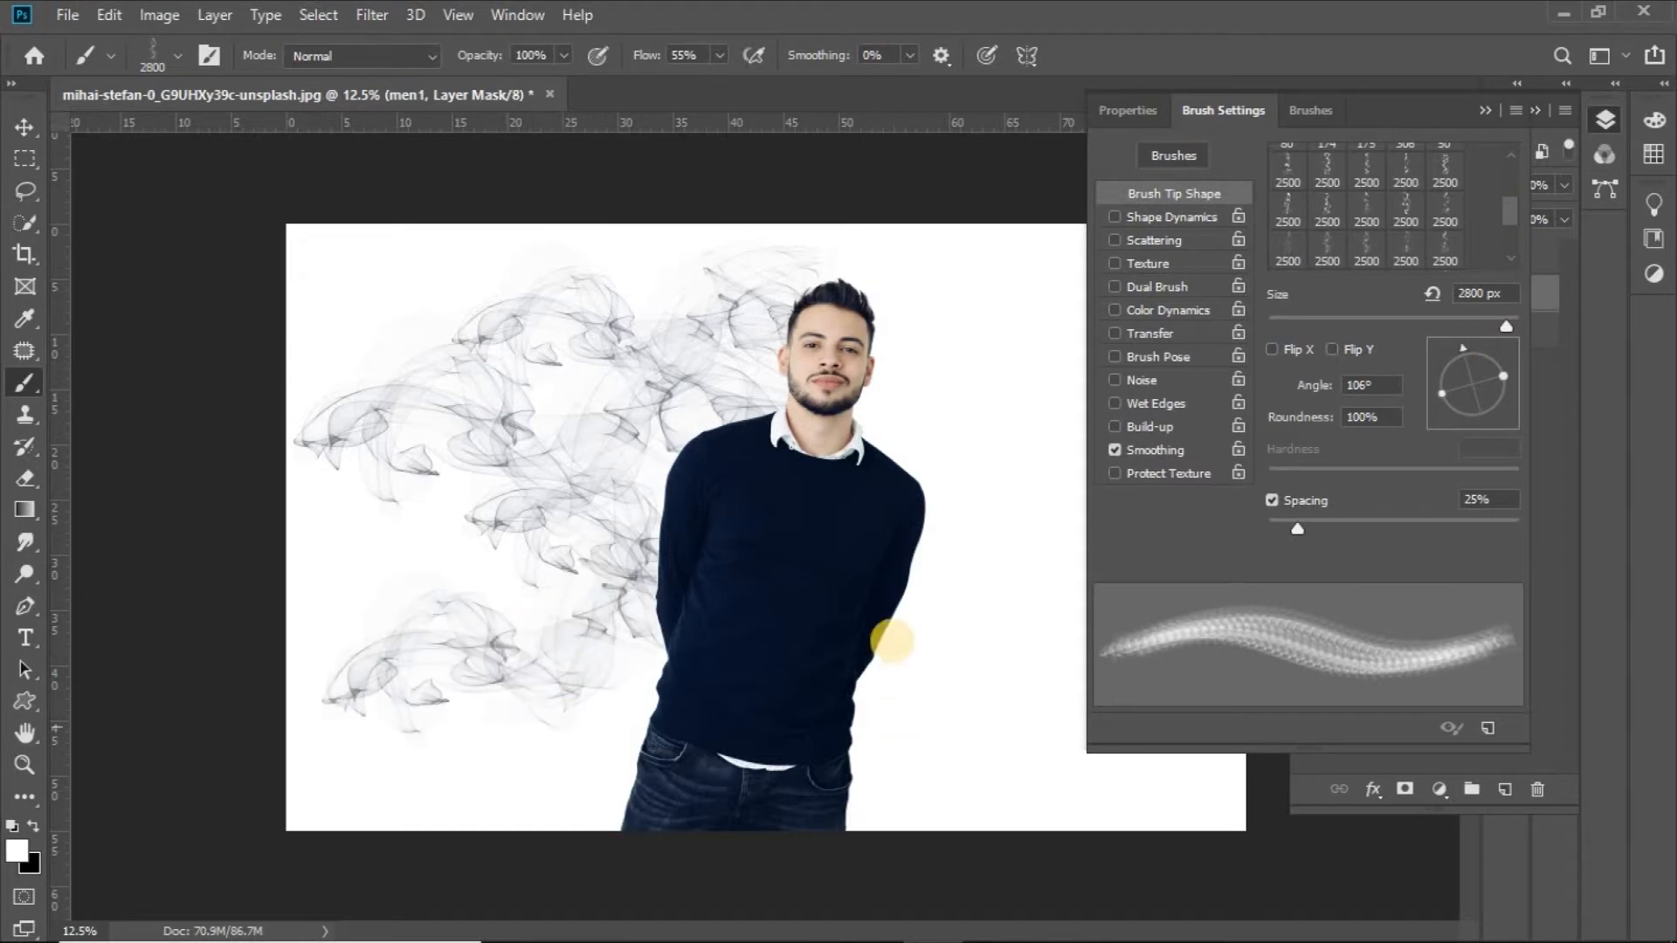
# - Rotate the 2800 px smoke tip to -64° and stamp smoke on men1's mask beside the jeans
pyautogui.moveTo(1465, 348)
pyautogui.mouseDown()
pyautogui.moveTo(1507, 377)
pyautogui.moveTo(1508, 422)
pyautogui.mouseUp()
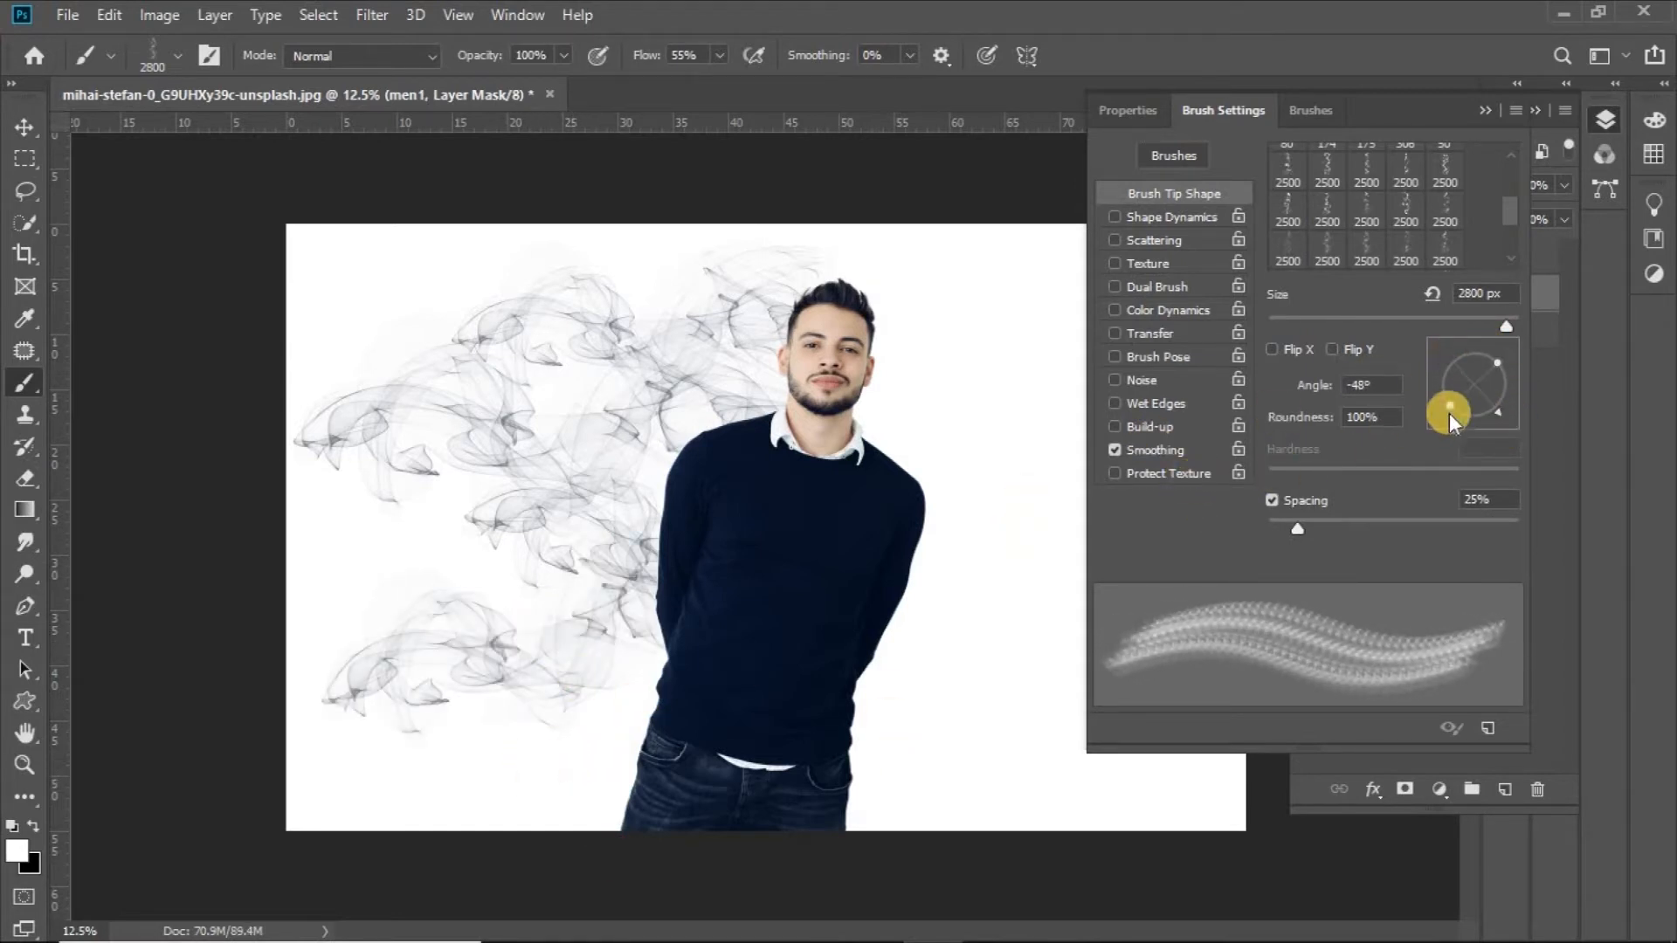
pyautogui.moveTo(1502, 416); pyautogui.dragTo(1495, 426)
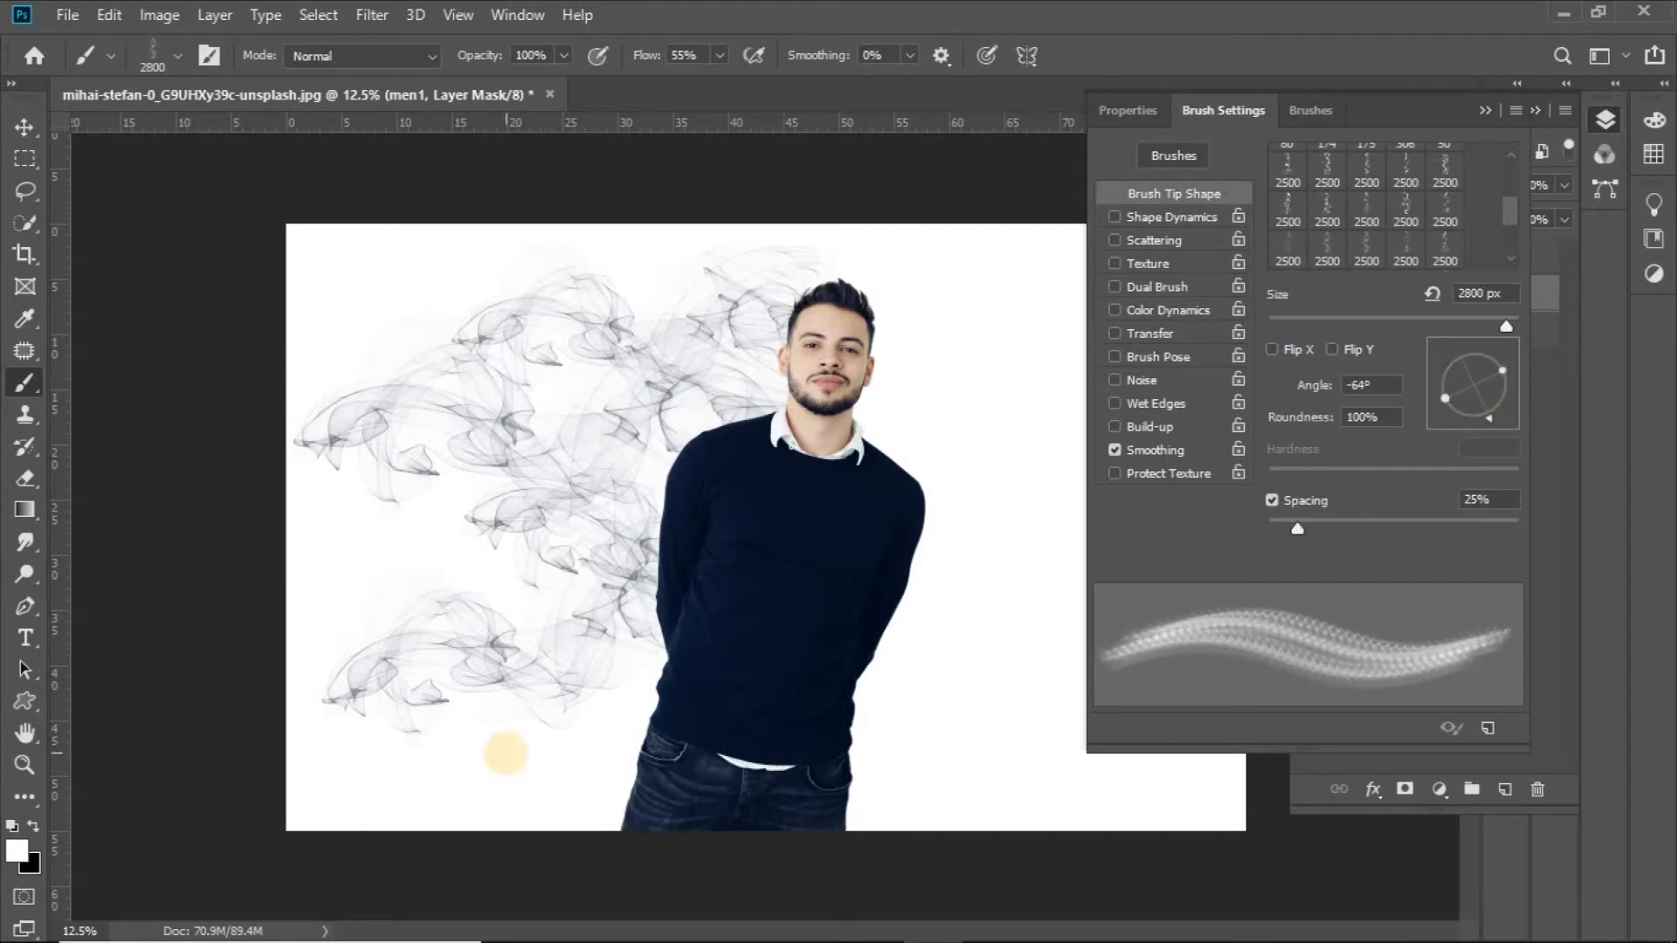
pyautogui.click(499, 825)
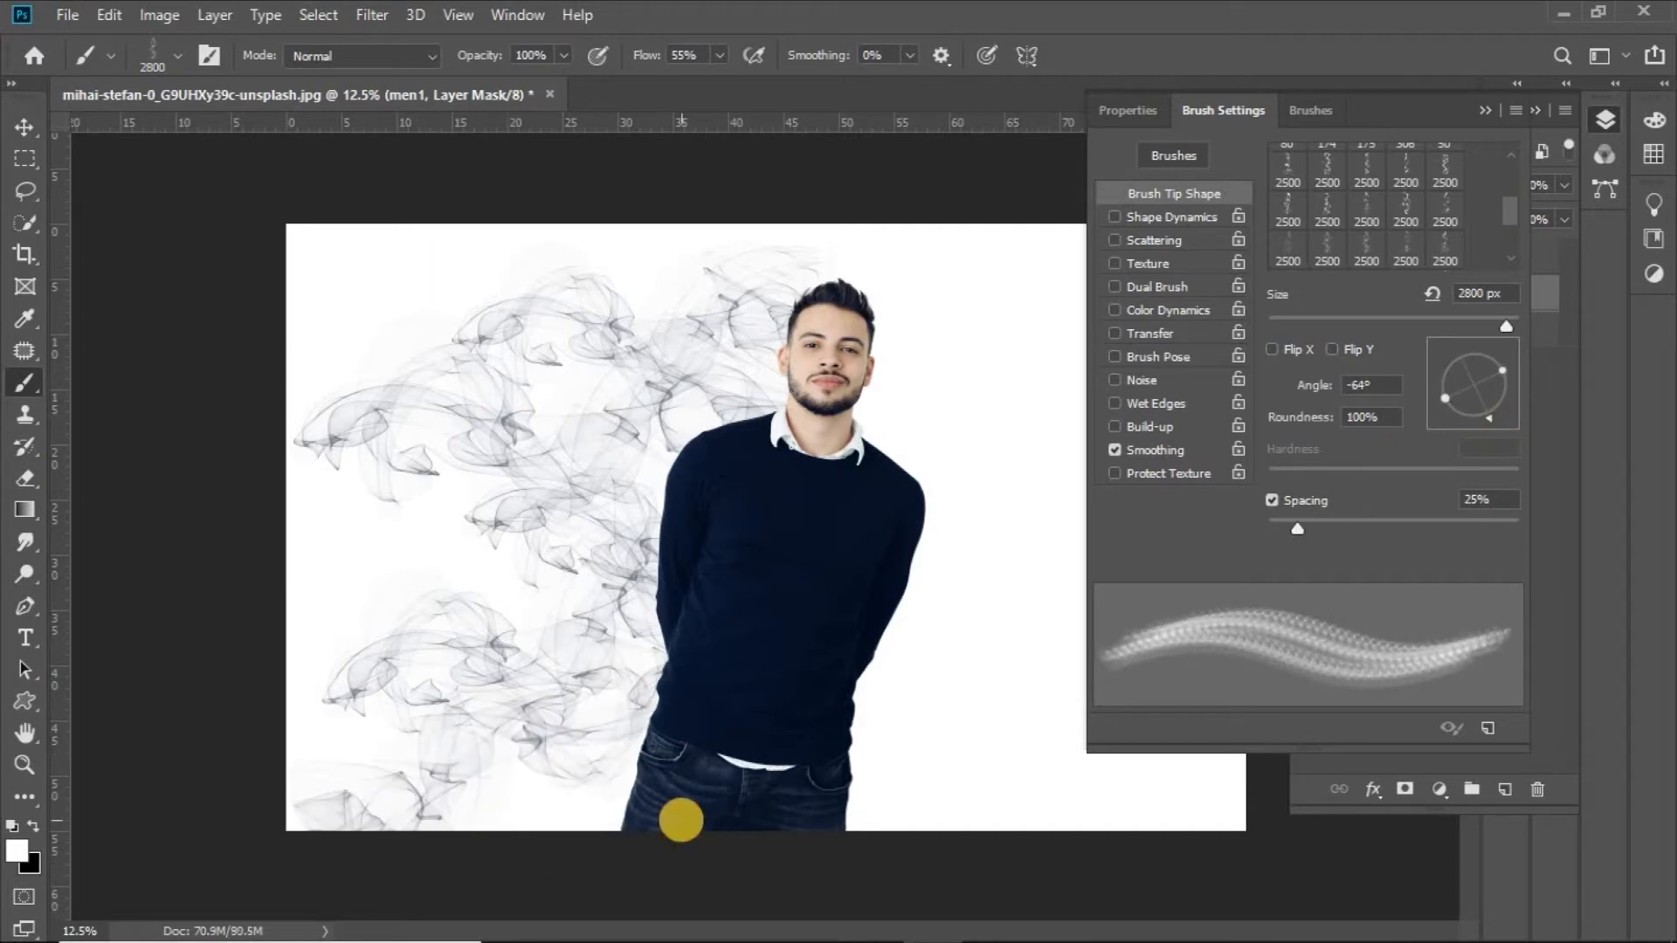
# - Choose another 2500 px smoke tip, set its angle to 91° and stamp smoke on men1's mask beside the arm
pyautogui.click(1328, 251)
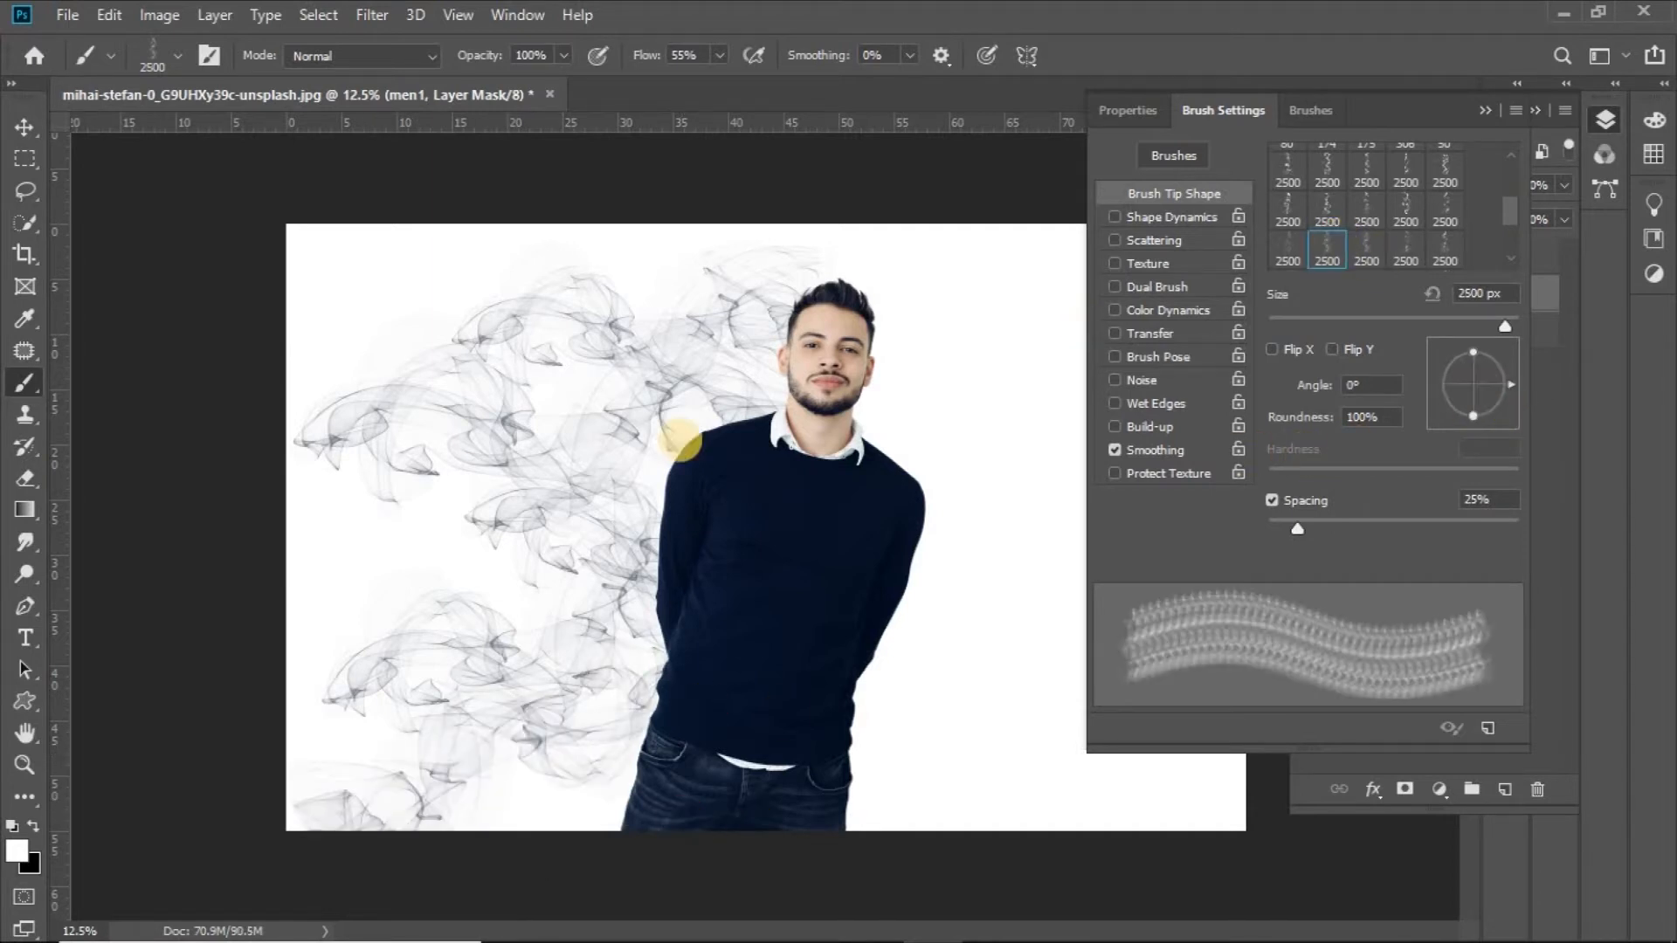
pyautogui.click(1439, 246)
pyautogui.scroll(2, 1339, 243)
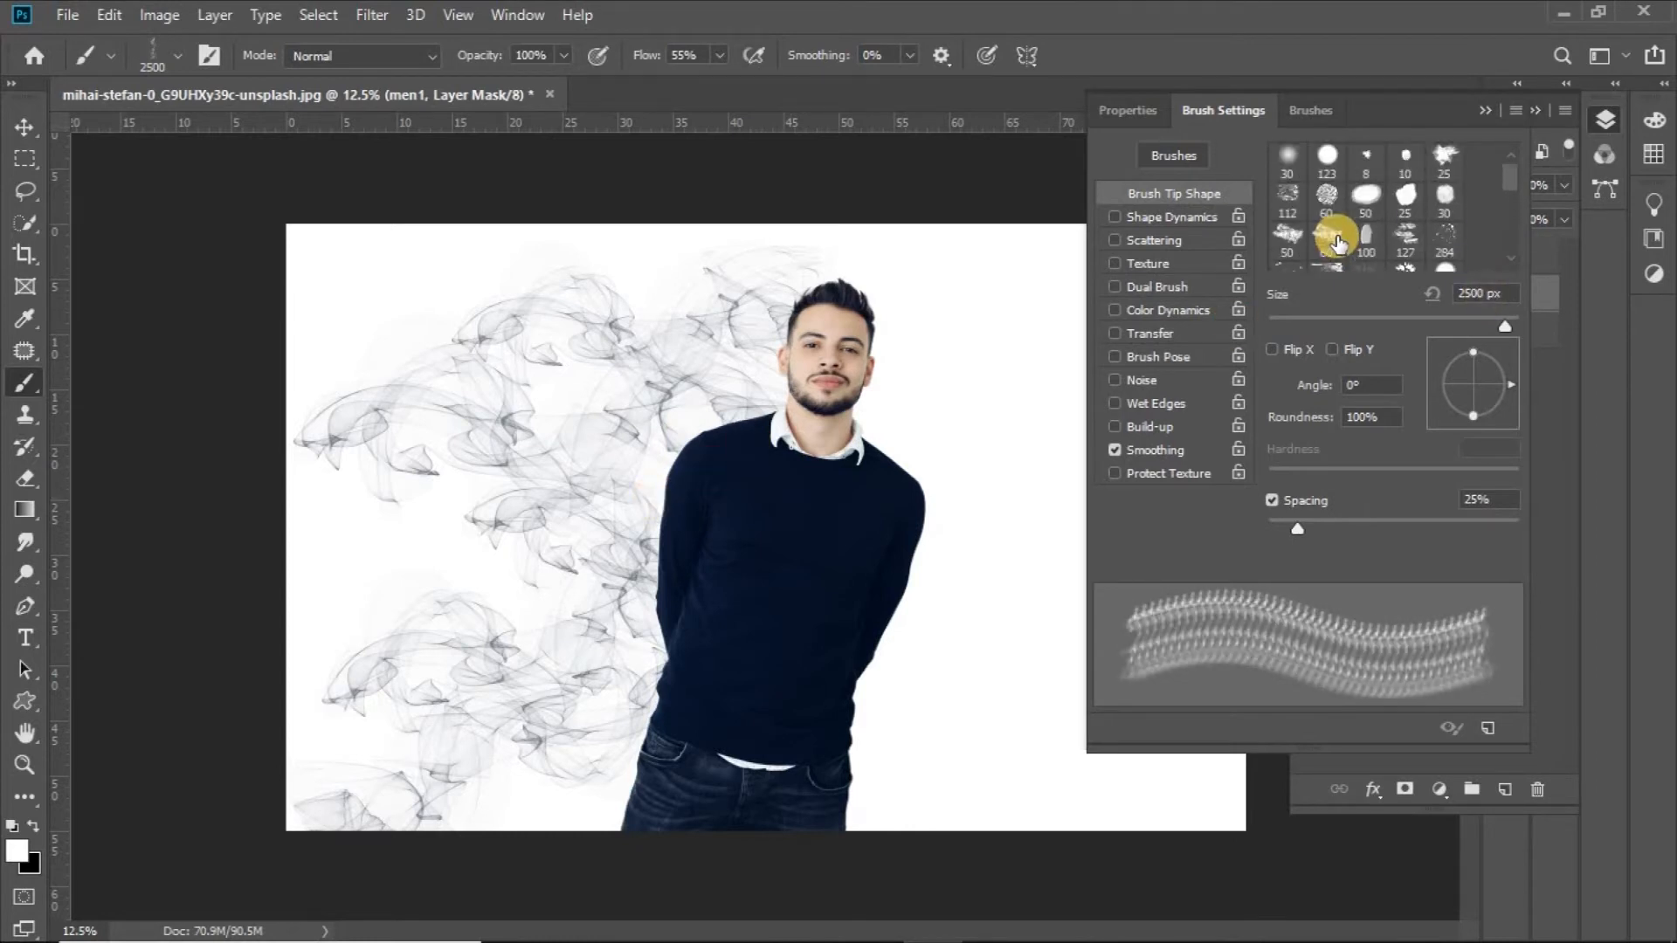
pyautogui.click(1366, 234)
pyautogui.click(1444, 240)
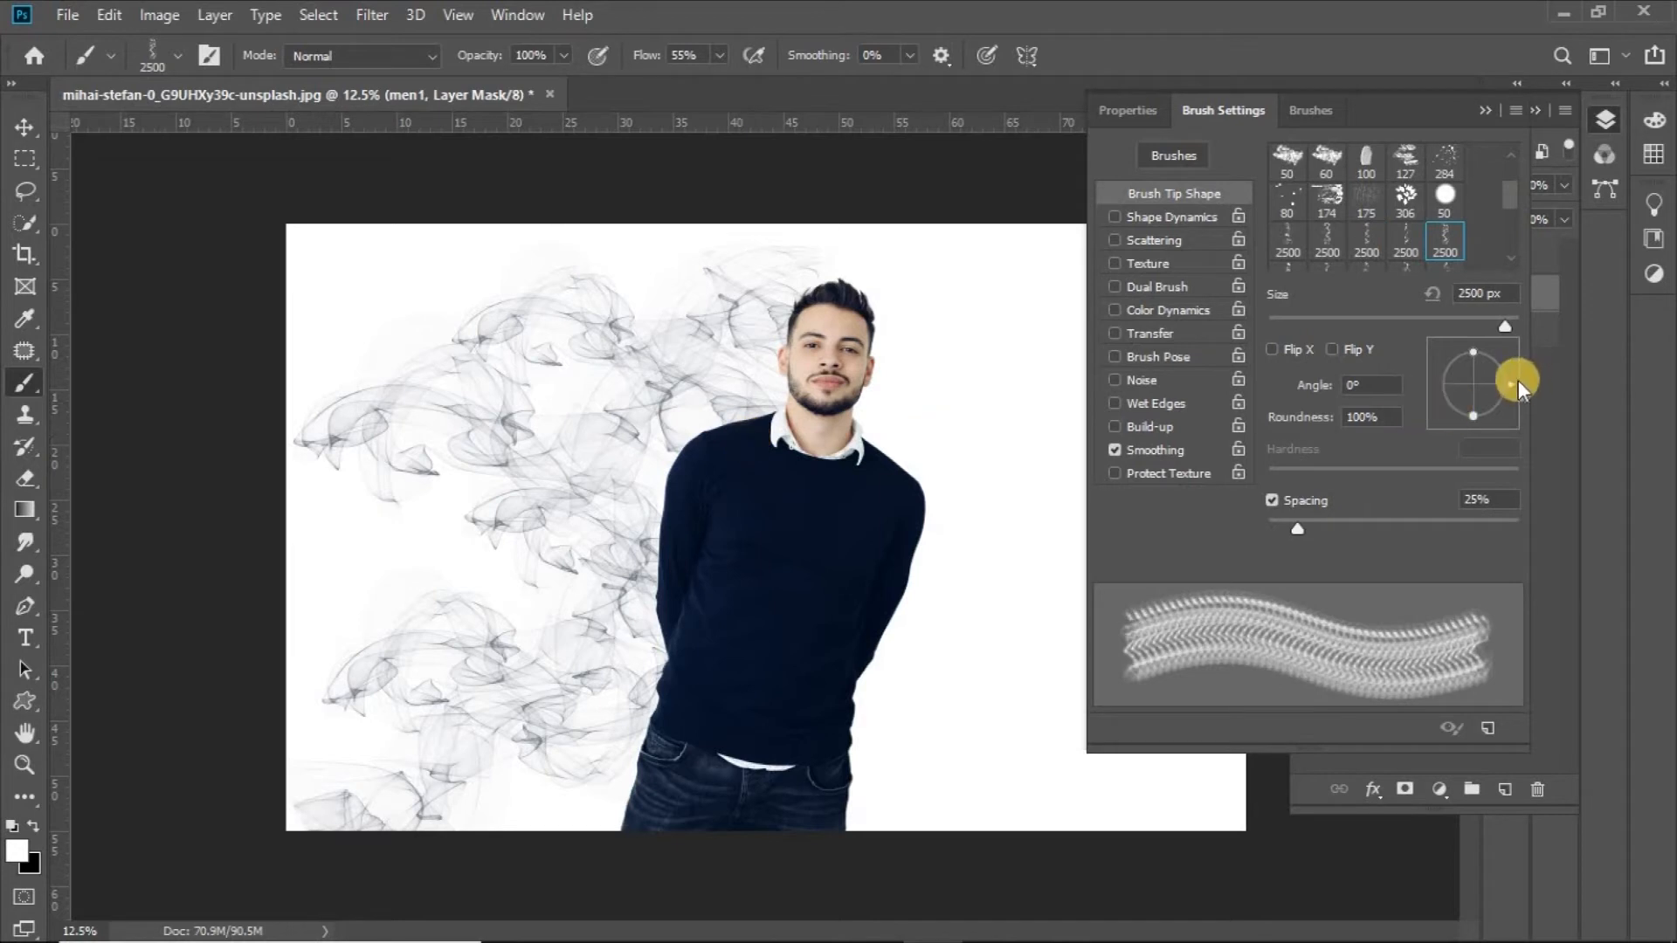
pyautogui.moveTo(1516, 380); pyautogui.dragTo(1472, 345)
pyautogui.click(507, 559)
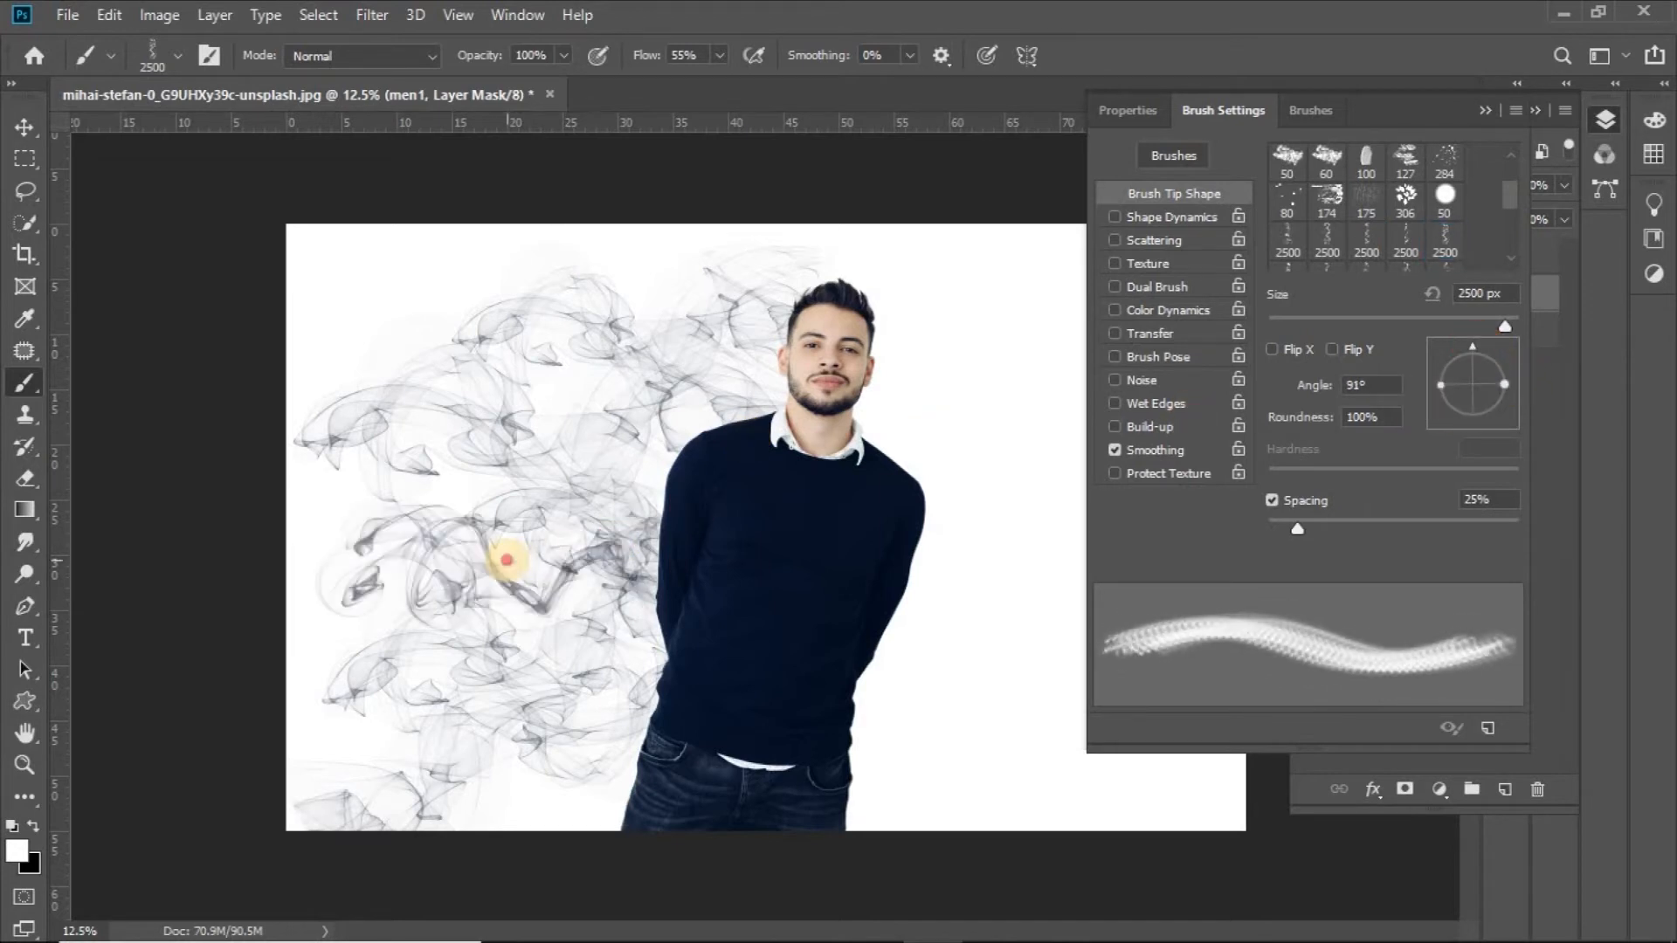
# - Rotate the 2500 px tip to -101° and stamp smoke on men1's mask beside the hip and beside the top of the head
pyautogui.moveTo(1474, 344); pyautogui.dragTo(1434, 431)
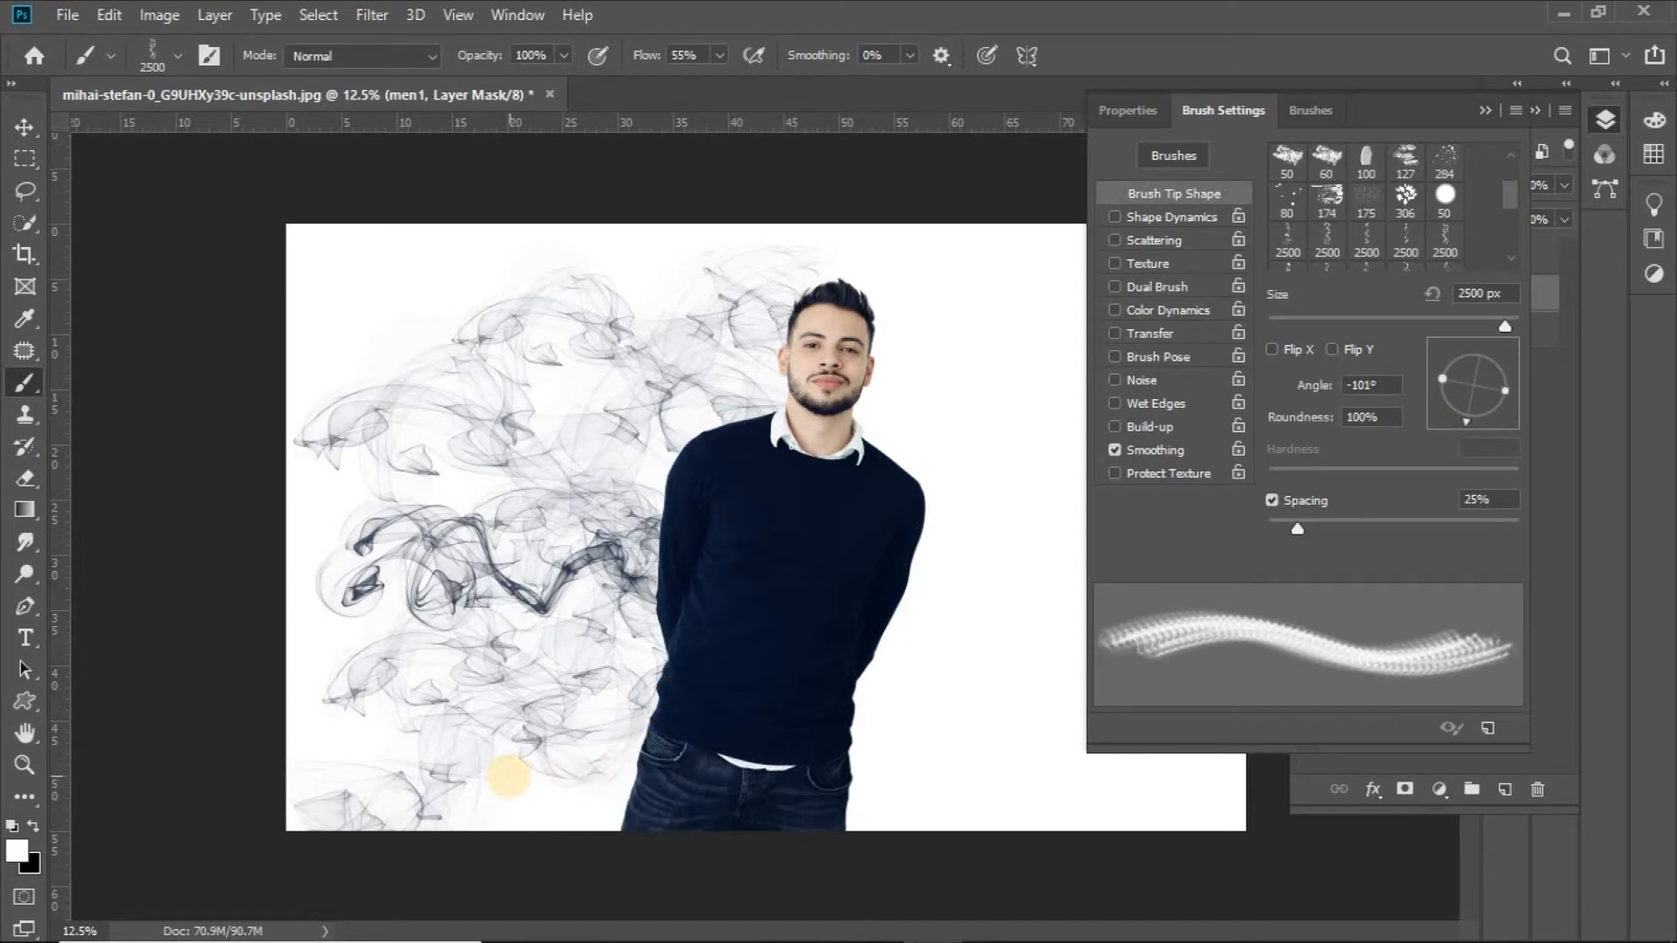
pyautogui.click(509, 777)
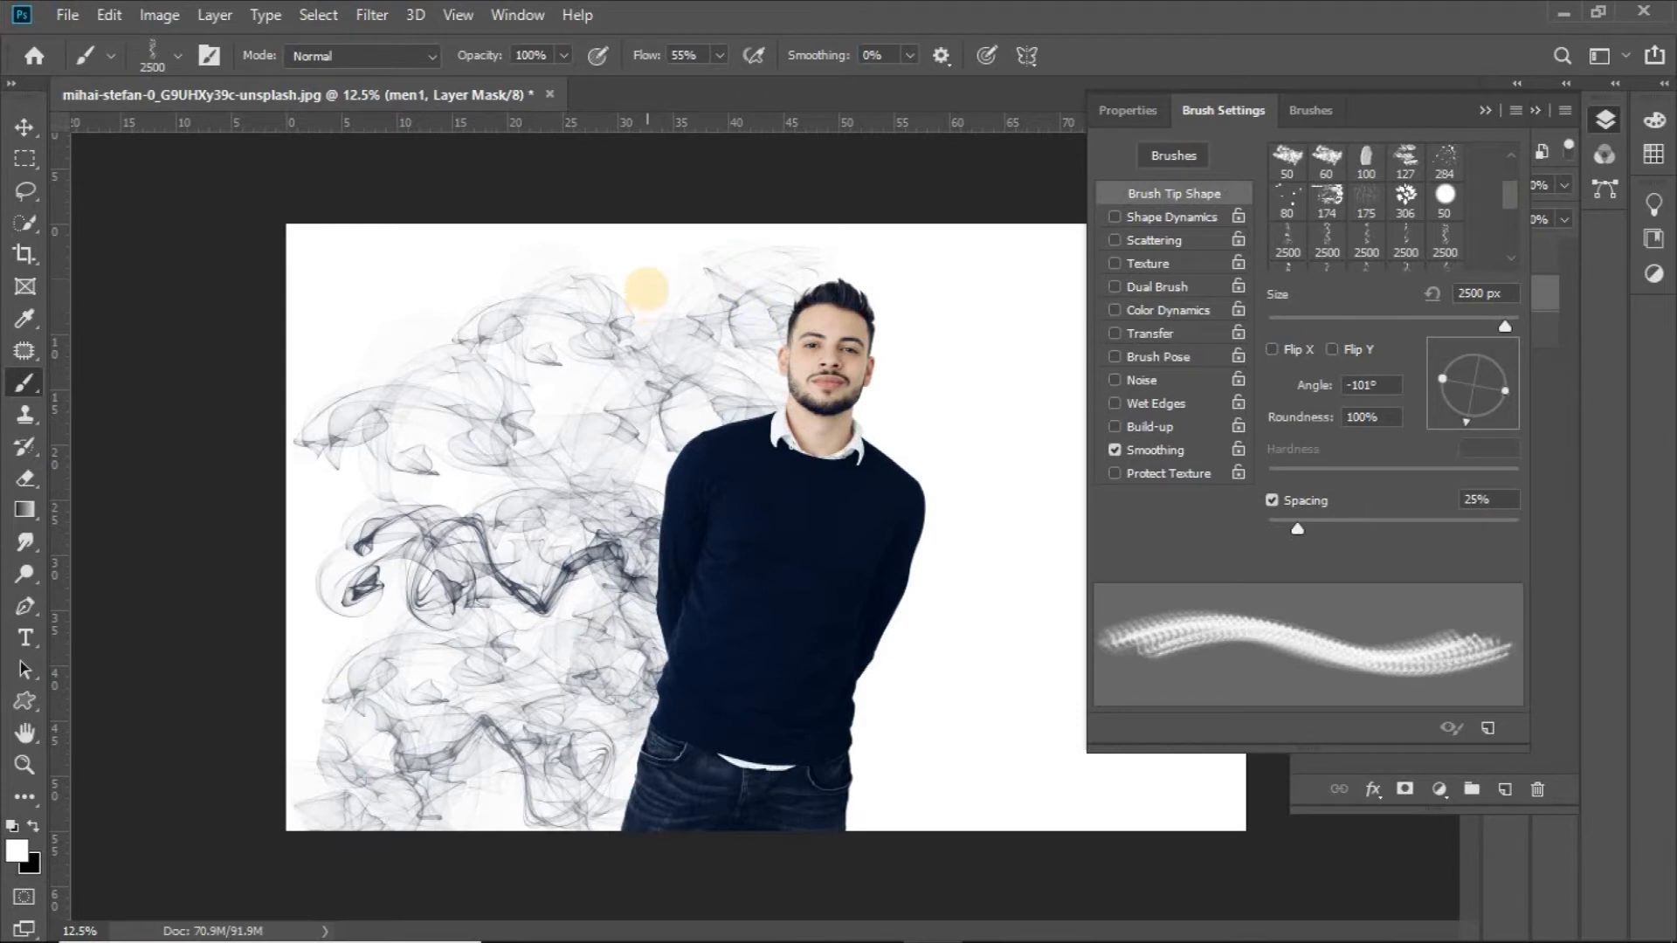
pyautogui.click(656, 267)
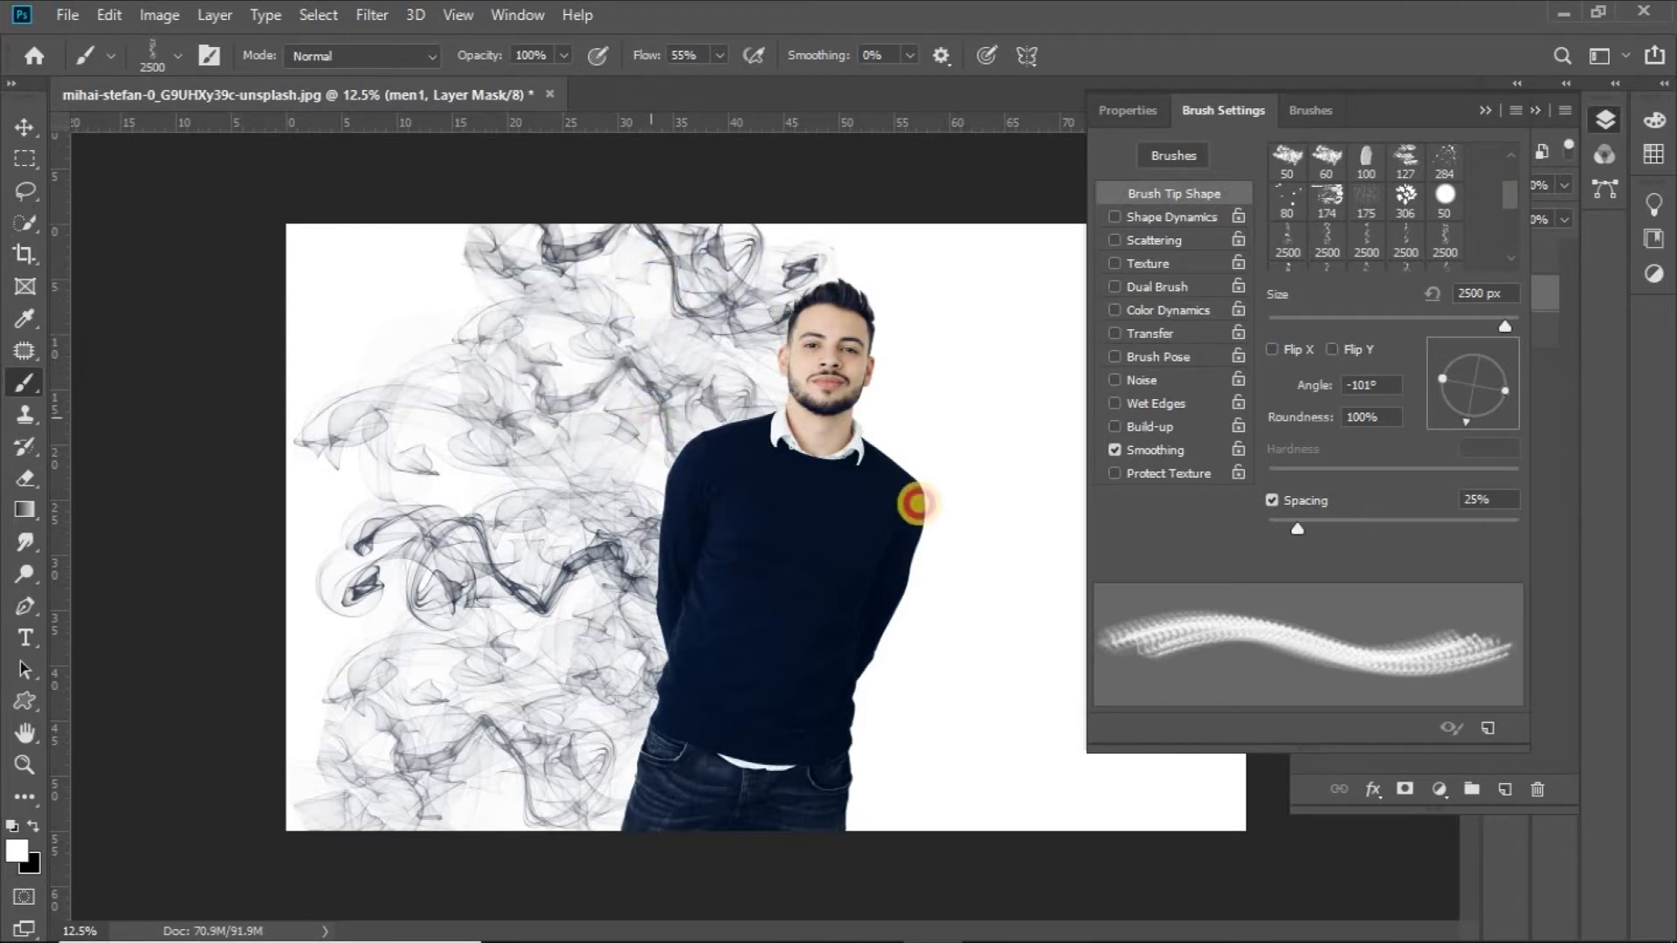
# - Target men2's layer mask and make black the foreground colour
pyautogui.click(1492, 114)
pyautogui.click(1410, 258)
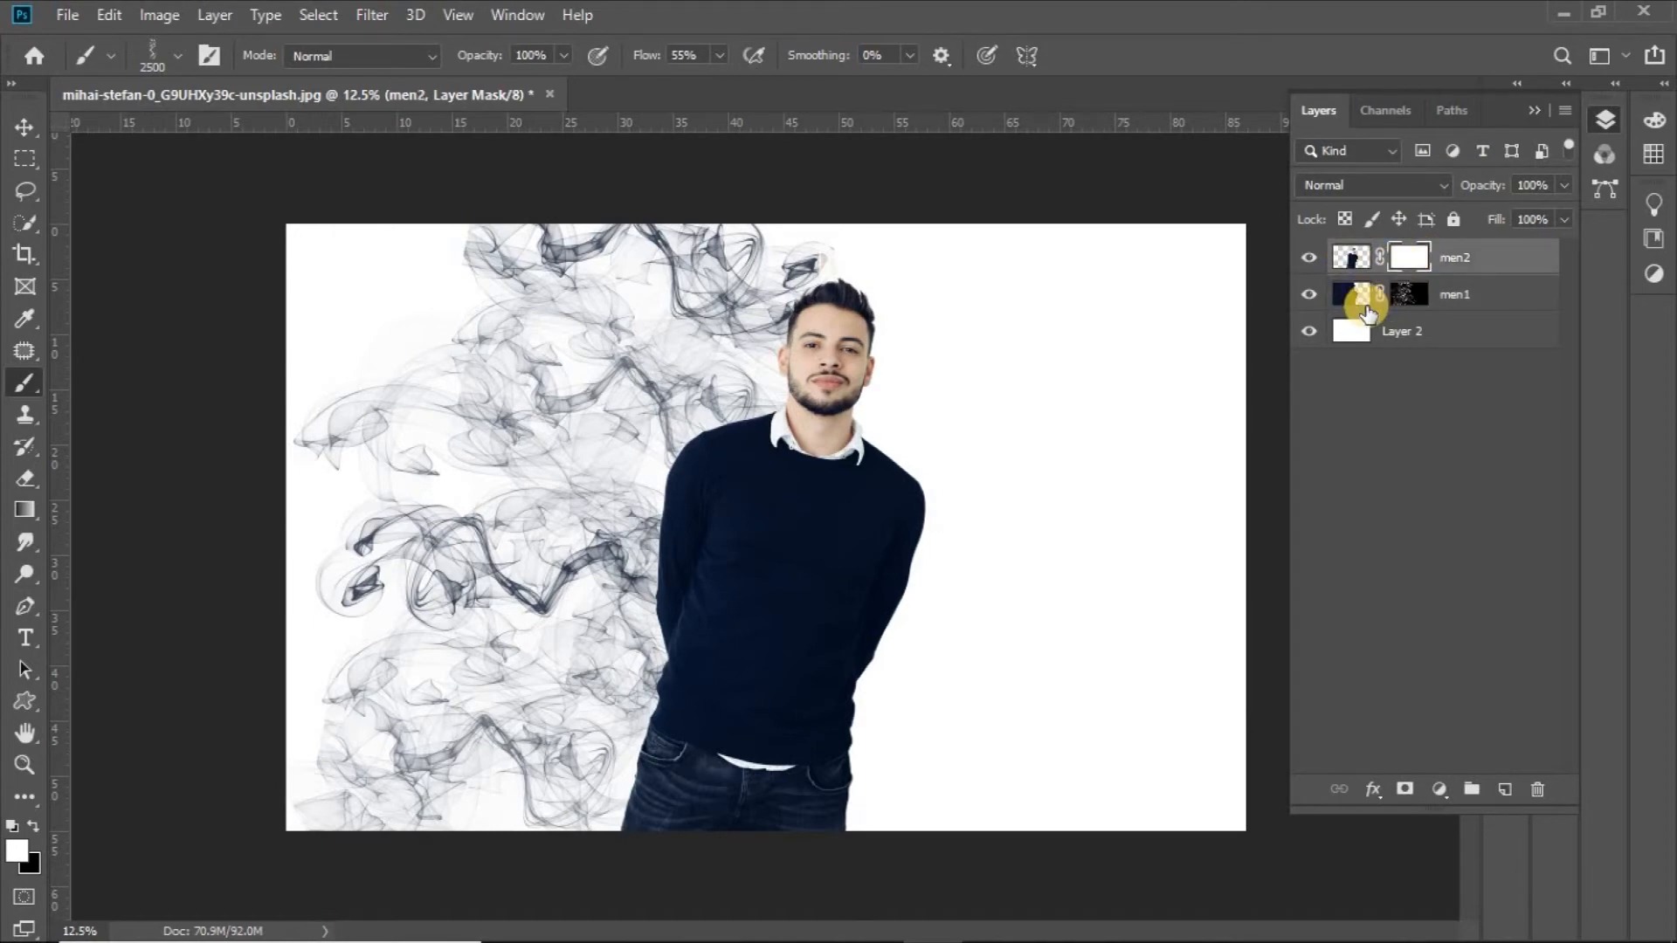
pyautogui.hotkey('ctrl', '+')
pyautogui.hotkey('ctrl', '+')
pyautogui.moveTo(938, 386); pyautogui.dragTo(970, 626)
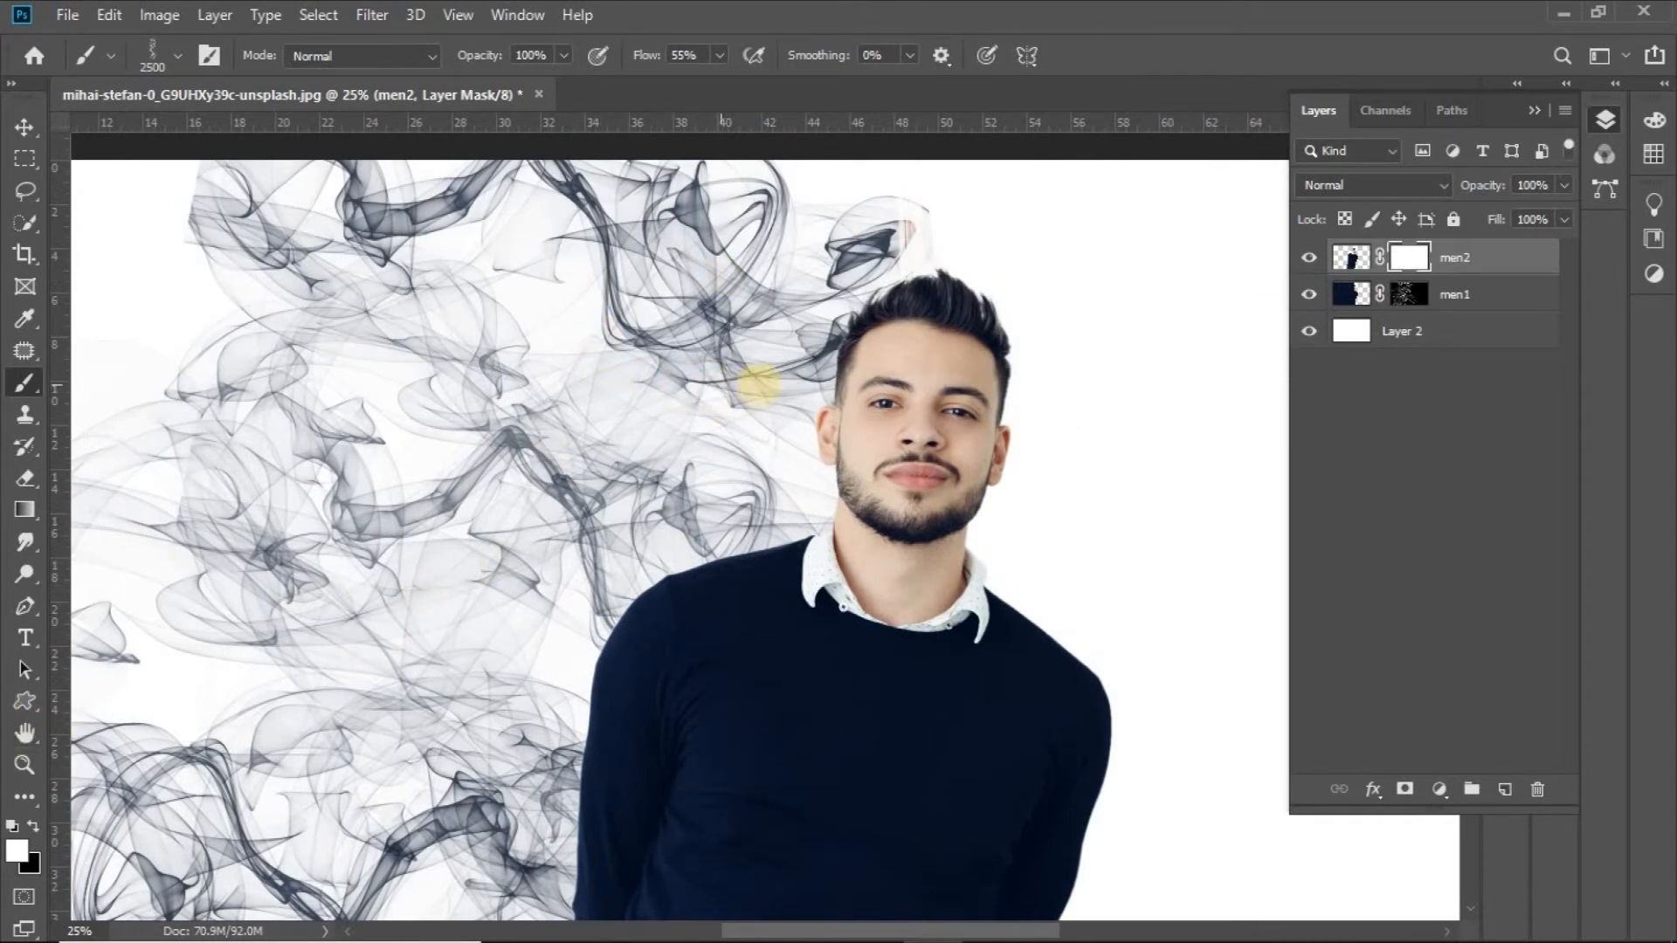
pyautogui.click(922, 419)
pyautogui.click(509, 533)
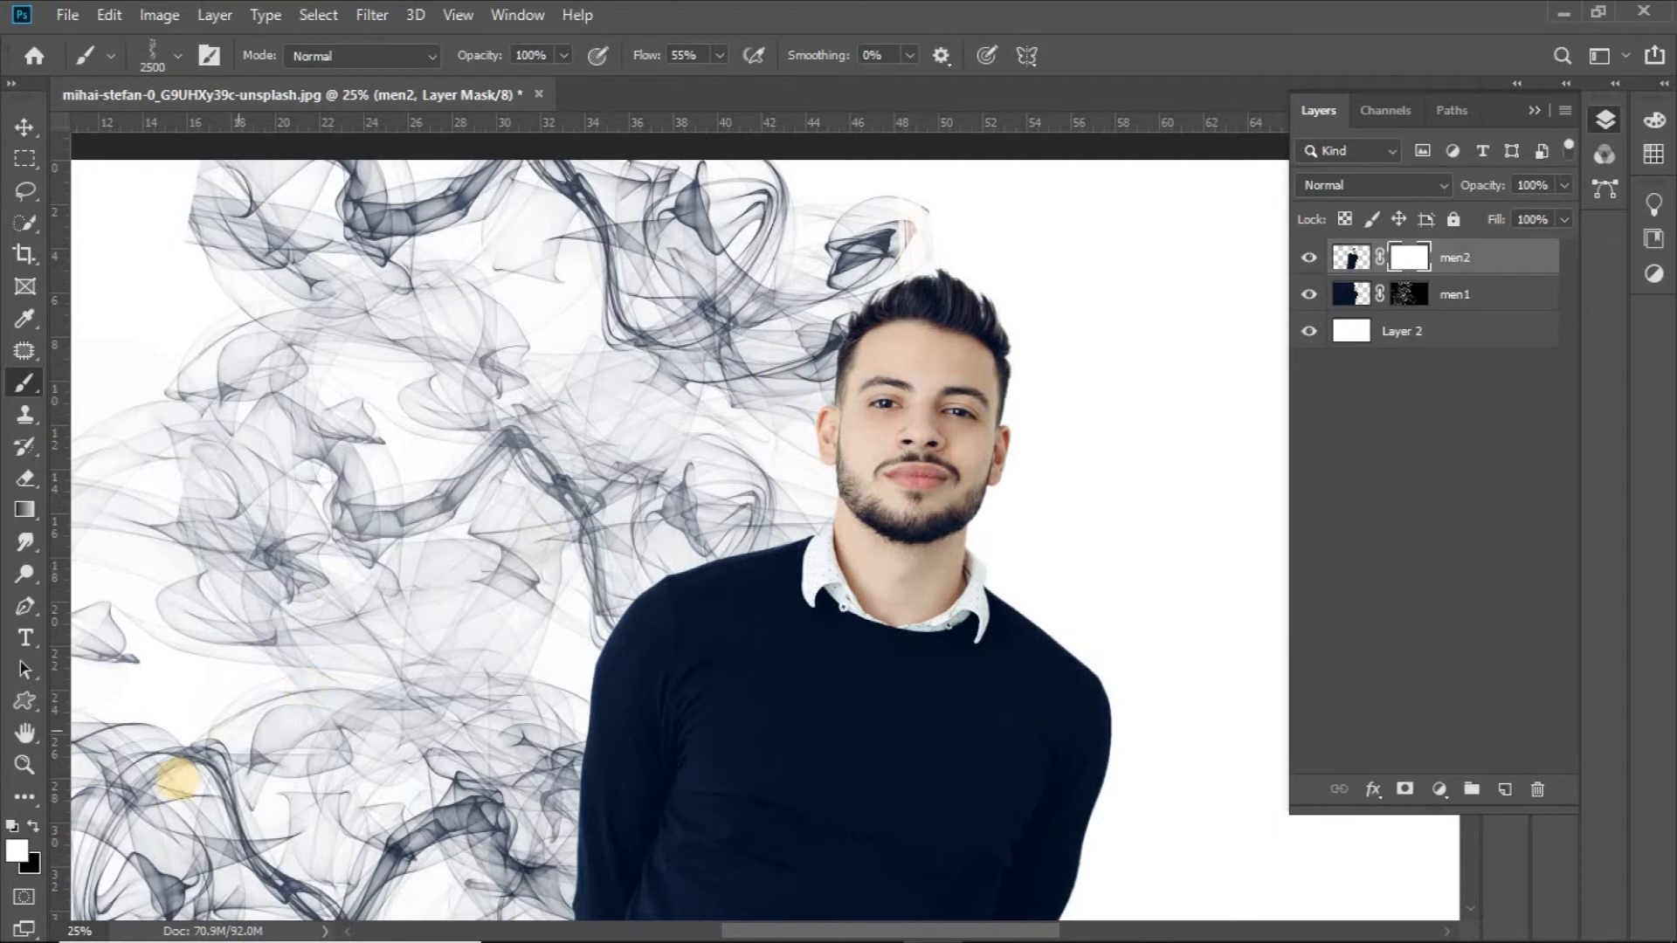
pyautogui.click(35, 826)
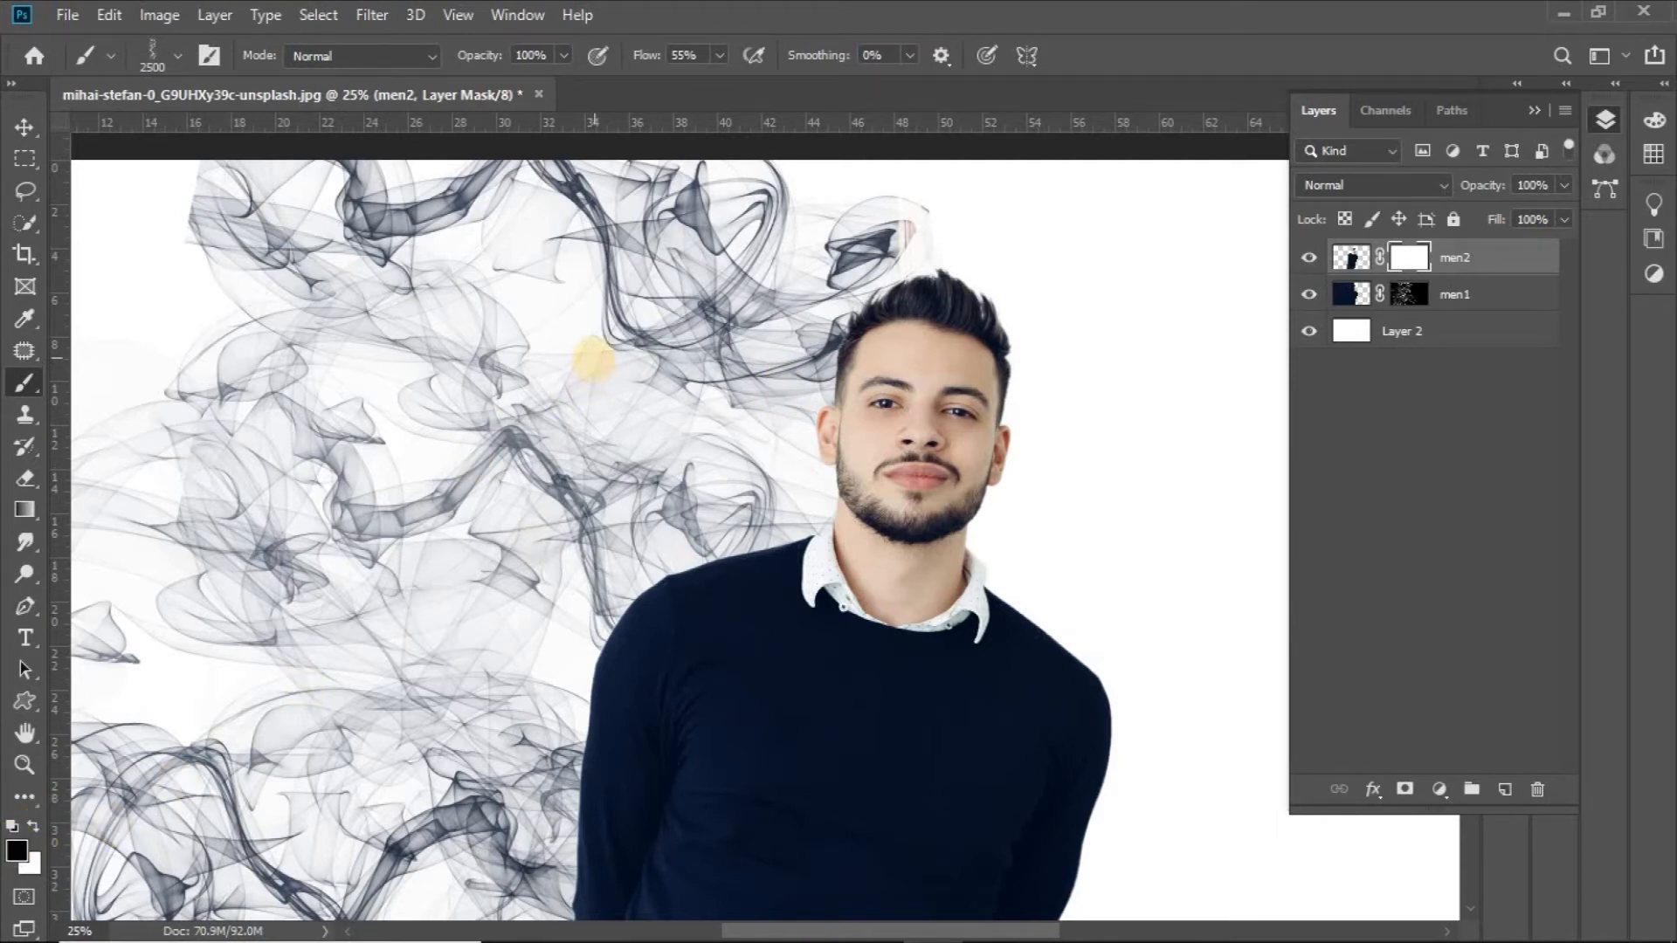
# - Stamp black smoke on men2's mask over the smoke-side half of the face, the shoulder and the chest
pyautogui.click(594, 357)
pyautogui.click(515, 504)
pyautogui.click(514, 506)
pyautogui.moveTo(558, 703); pyautogui.dragTo(698, 408)
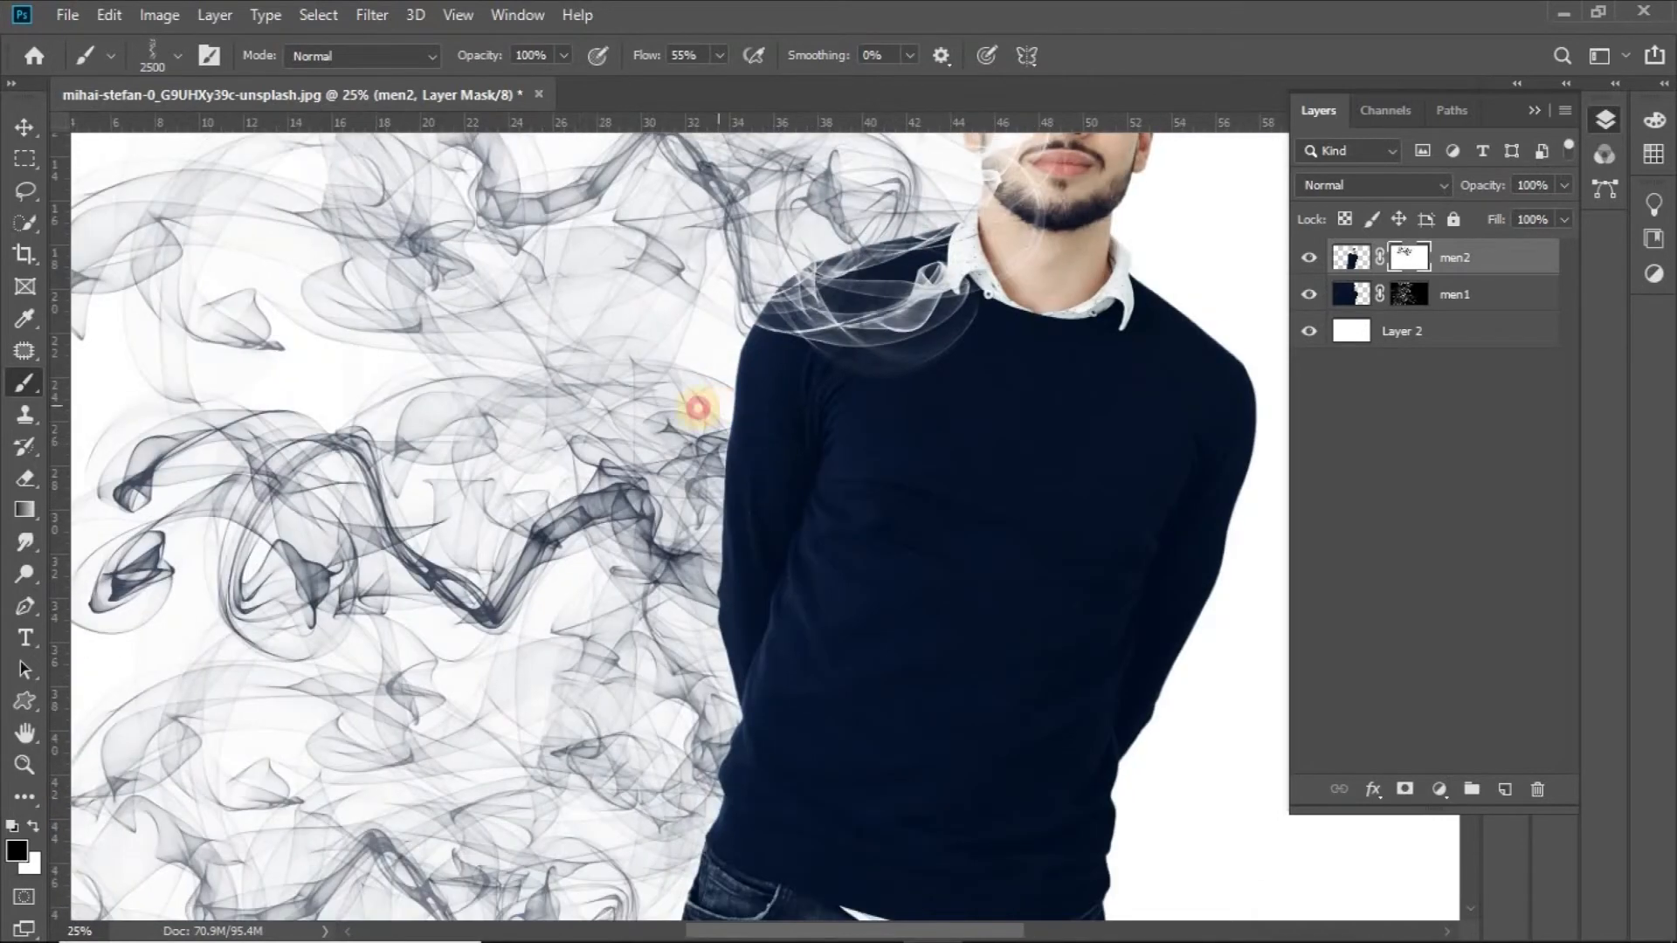
pyautogui.click(698, 395)
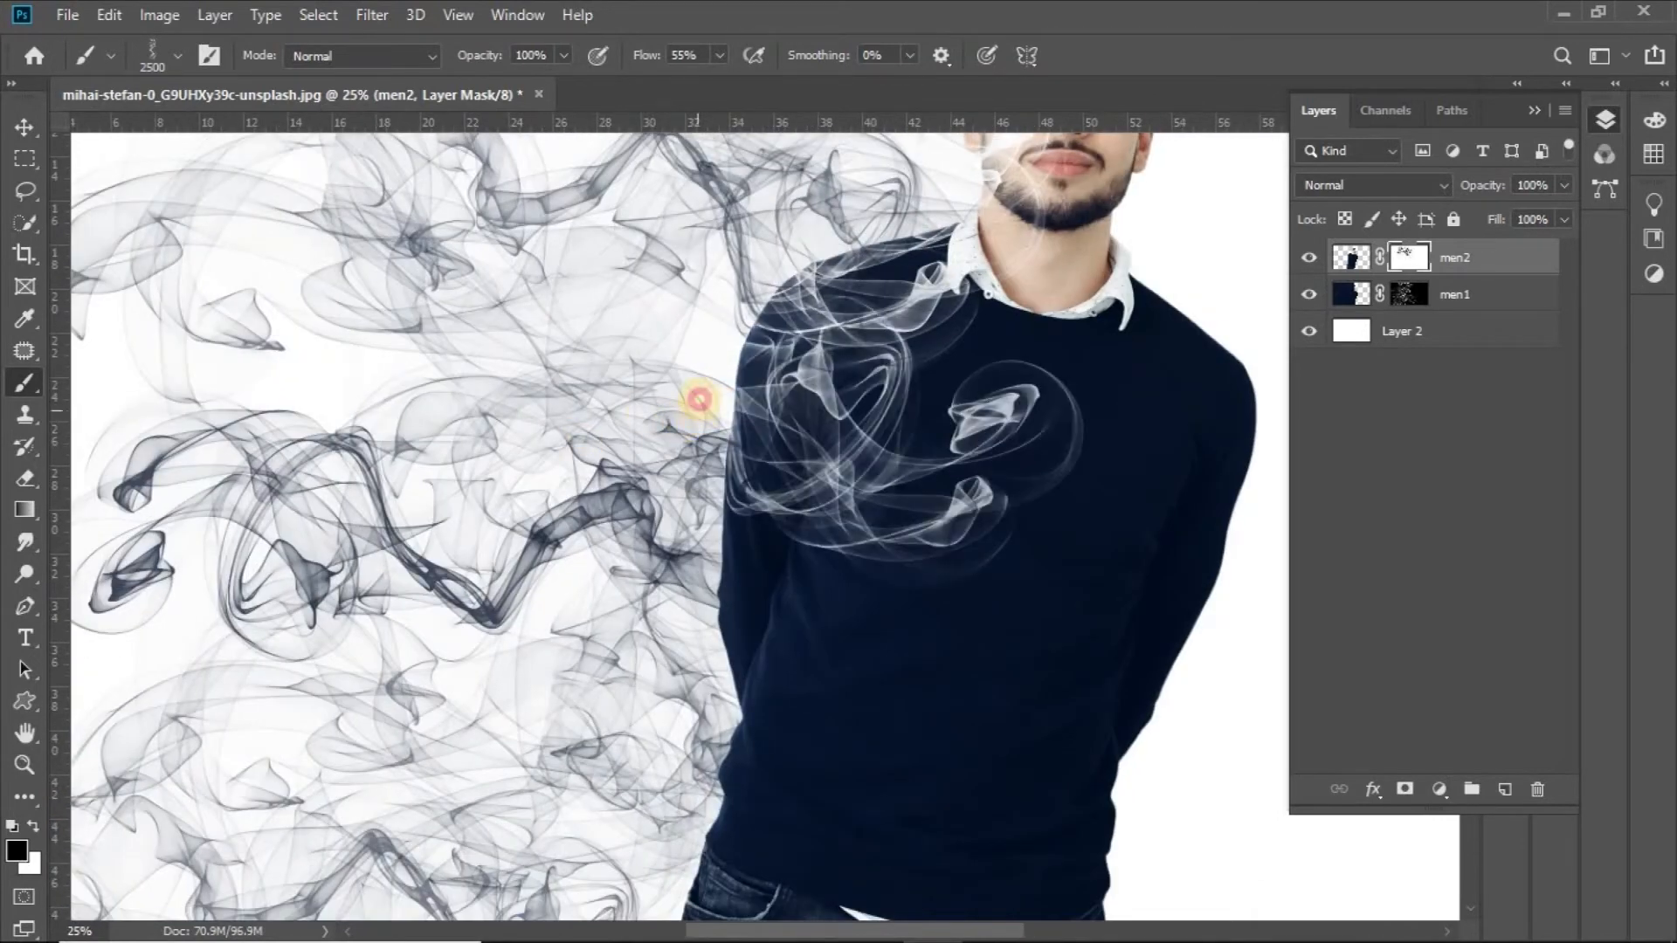
pyautogui.click(760, 345)
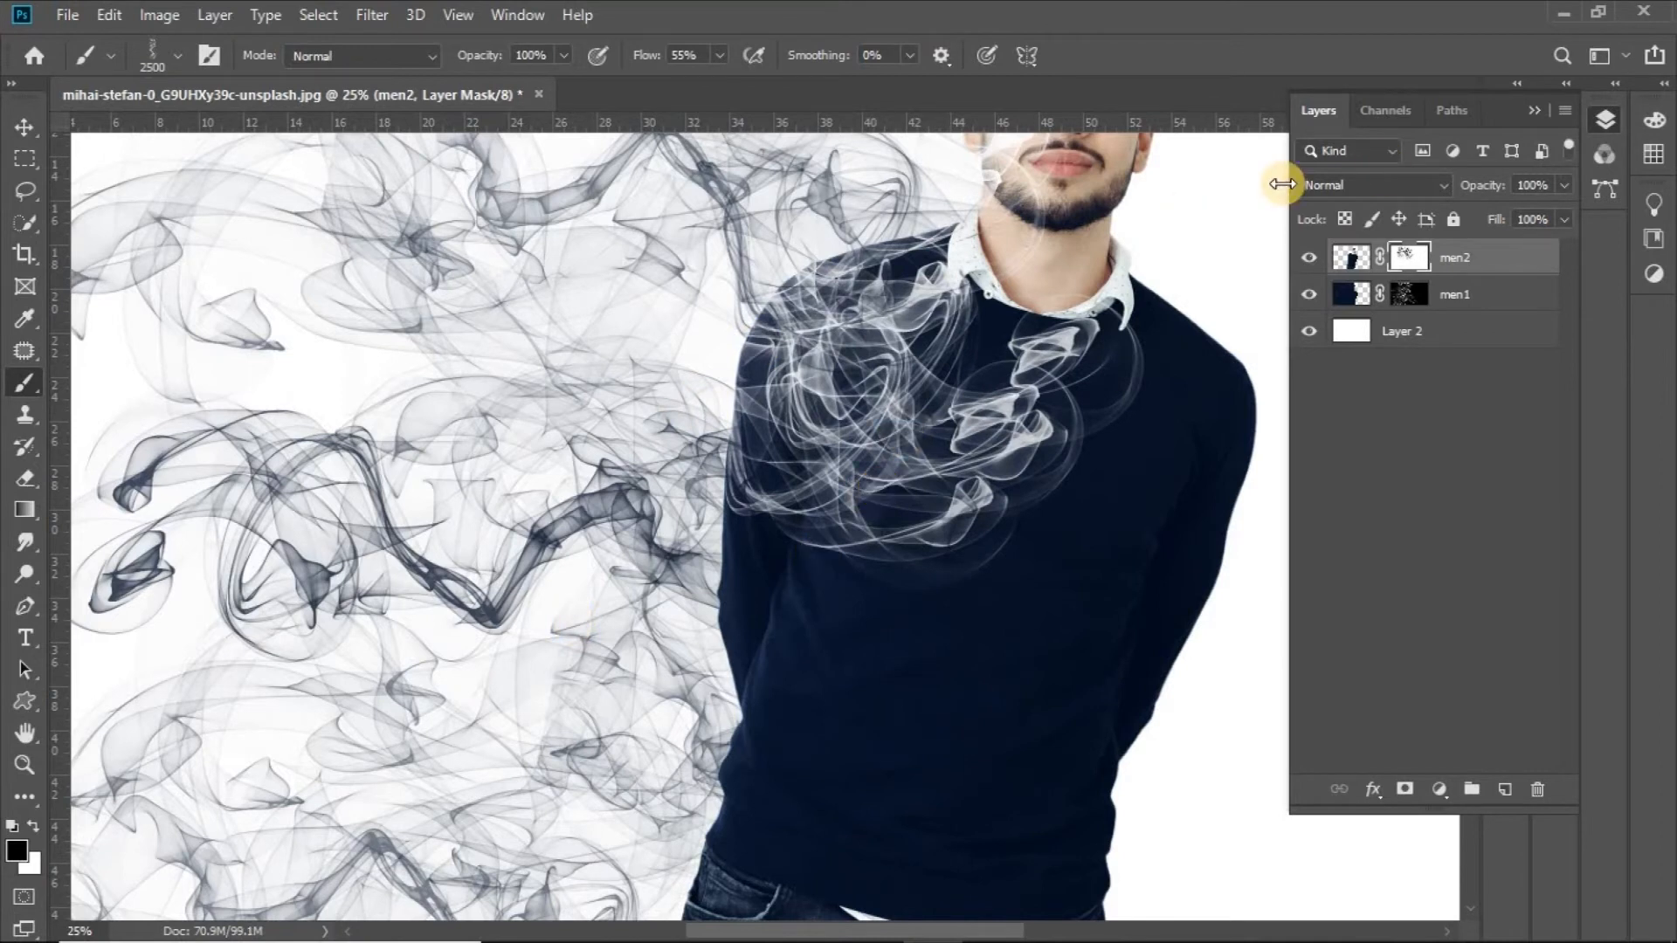
# - Set the smoke tip's angle to 89° and stamp black smoke on men2's mask across the mid torso
pyautogui.press('F6')
pyautogui.press('F6')
pyautogui.press('F5')
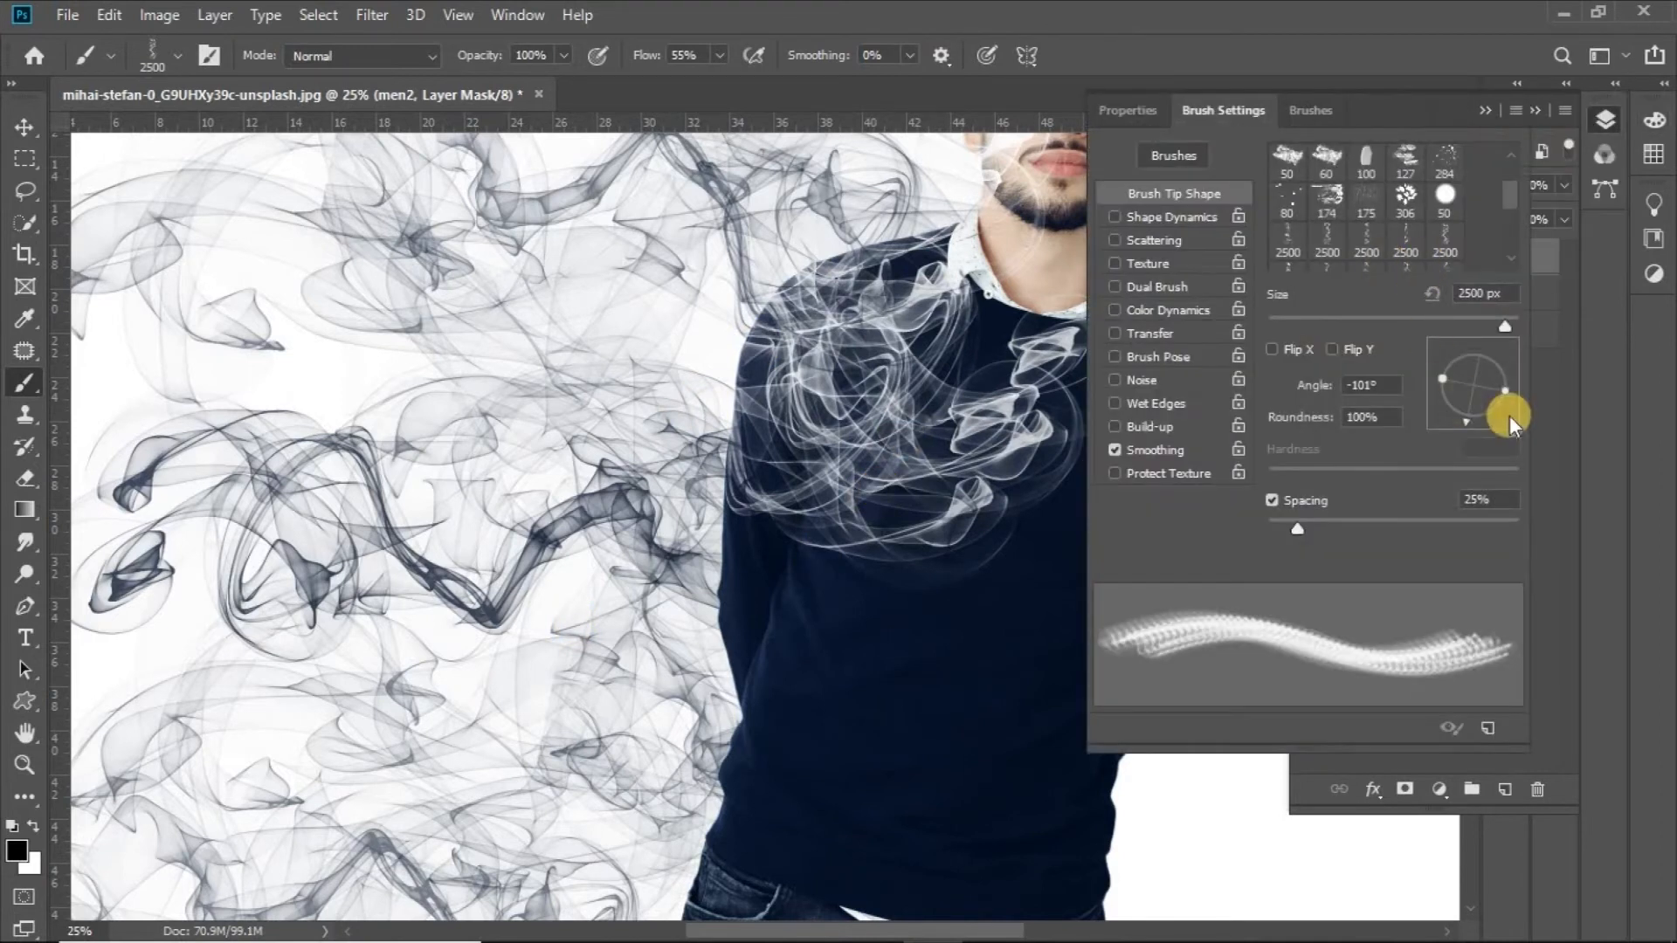
pyautogui.moveTo(1474, 411)
pyautogui.mouseDown()
pyautogui.moveTo(1422, 344)
pyautogui.moveTo(1472, 319)
pyautogui.mouseUp()
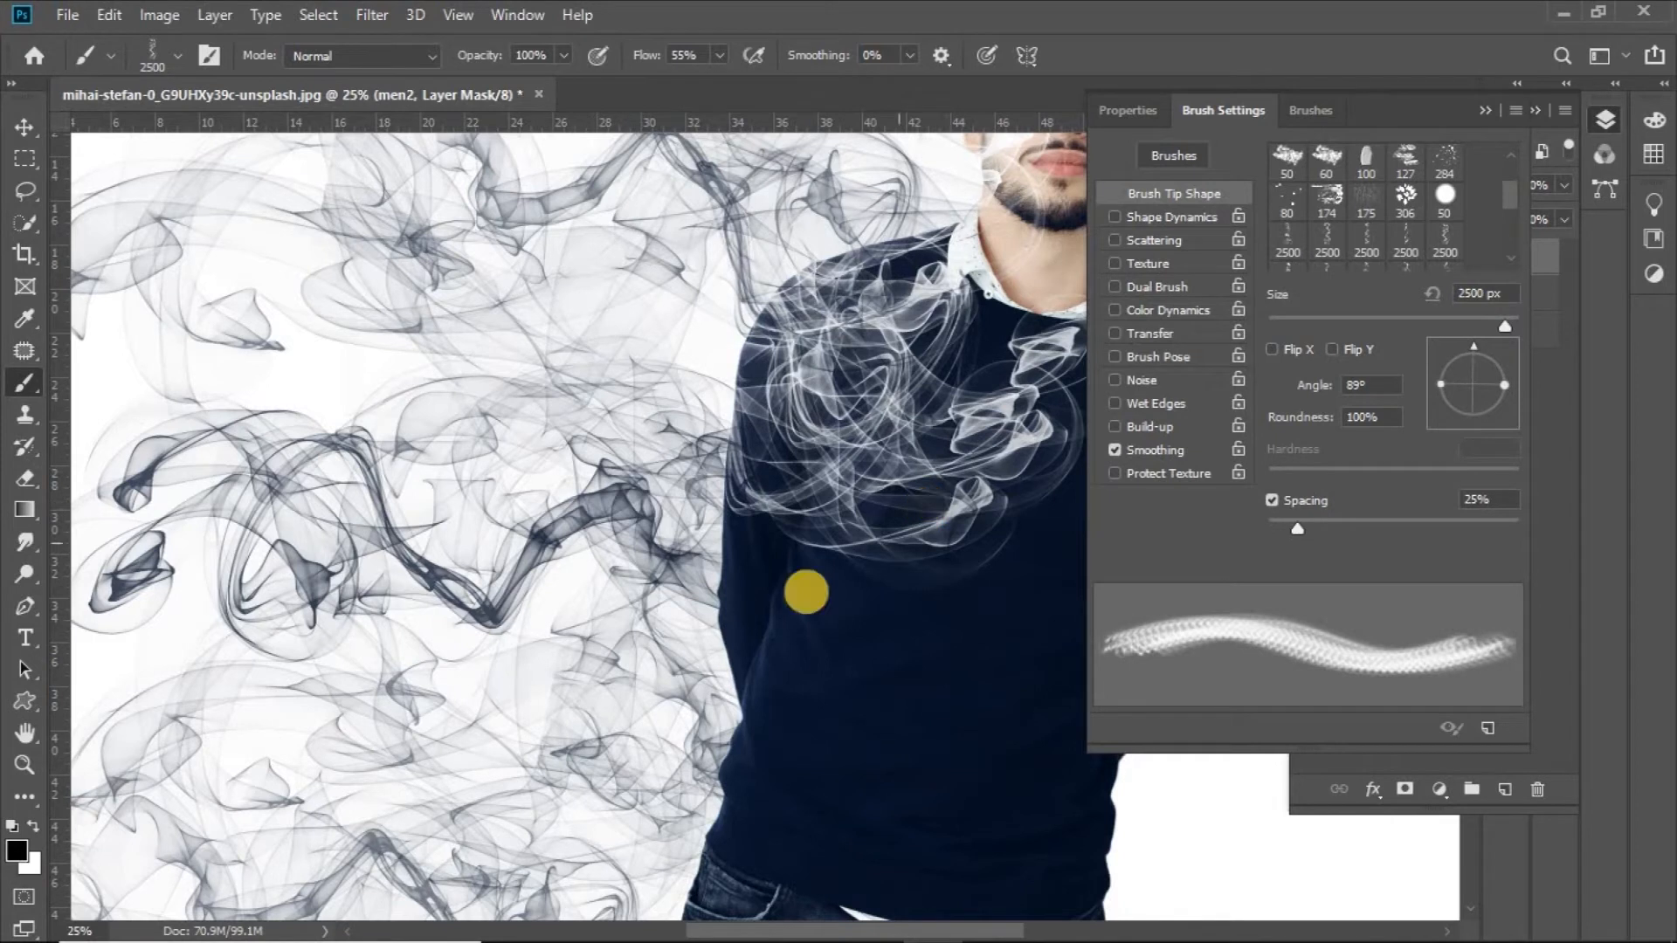
pyautogui.moveTo(614, 629); pyautogui.dragTo(547, 720)
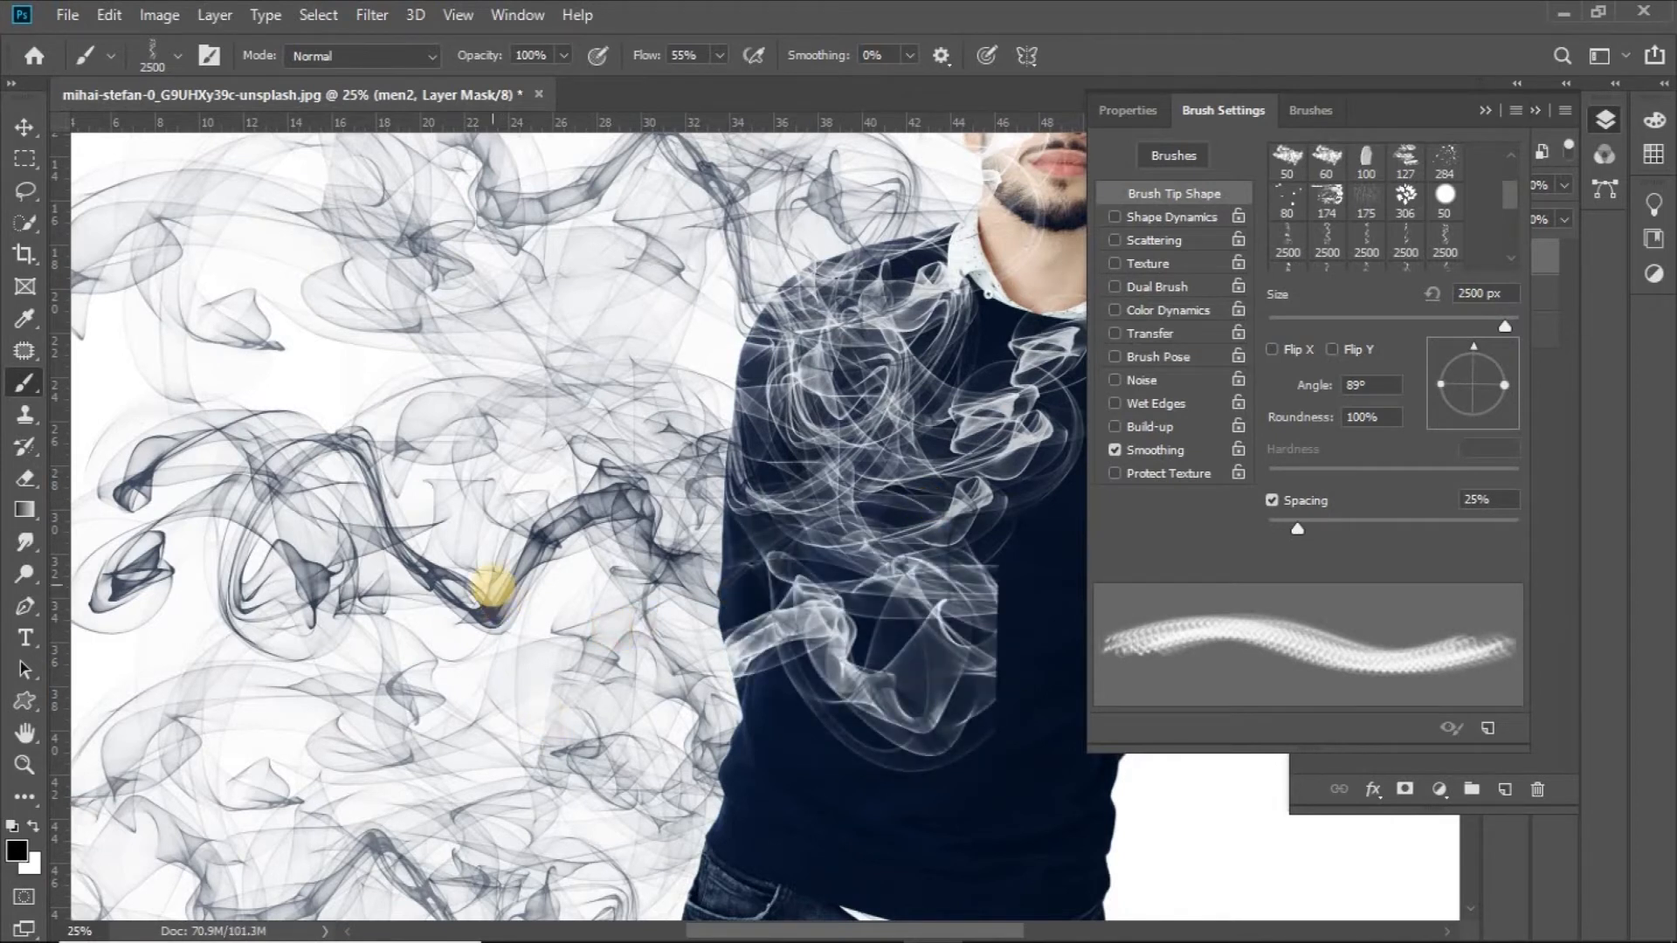
# - Choose a different 2500 px smoke tip, rotate it to 88° and stamp men2's mask over the lower sweater
pyautogui.click(1327, 237)
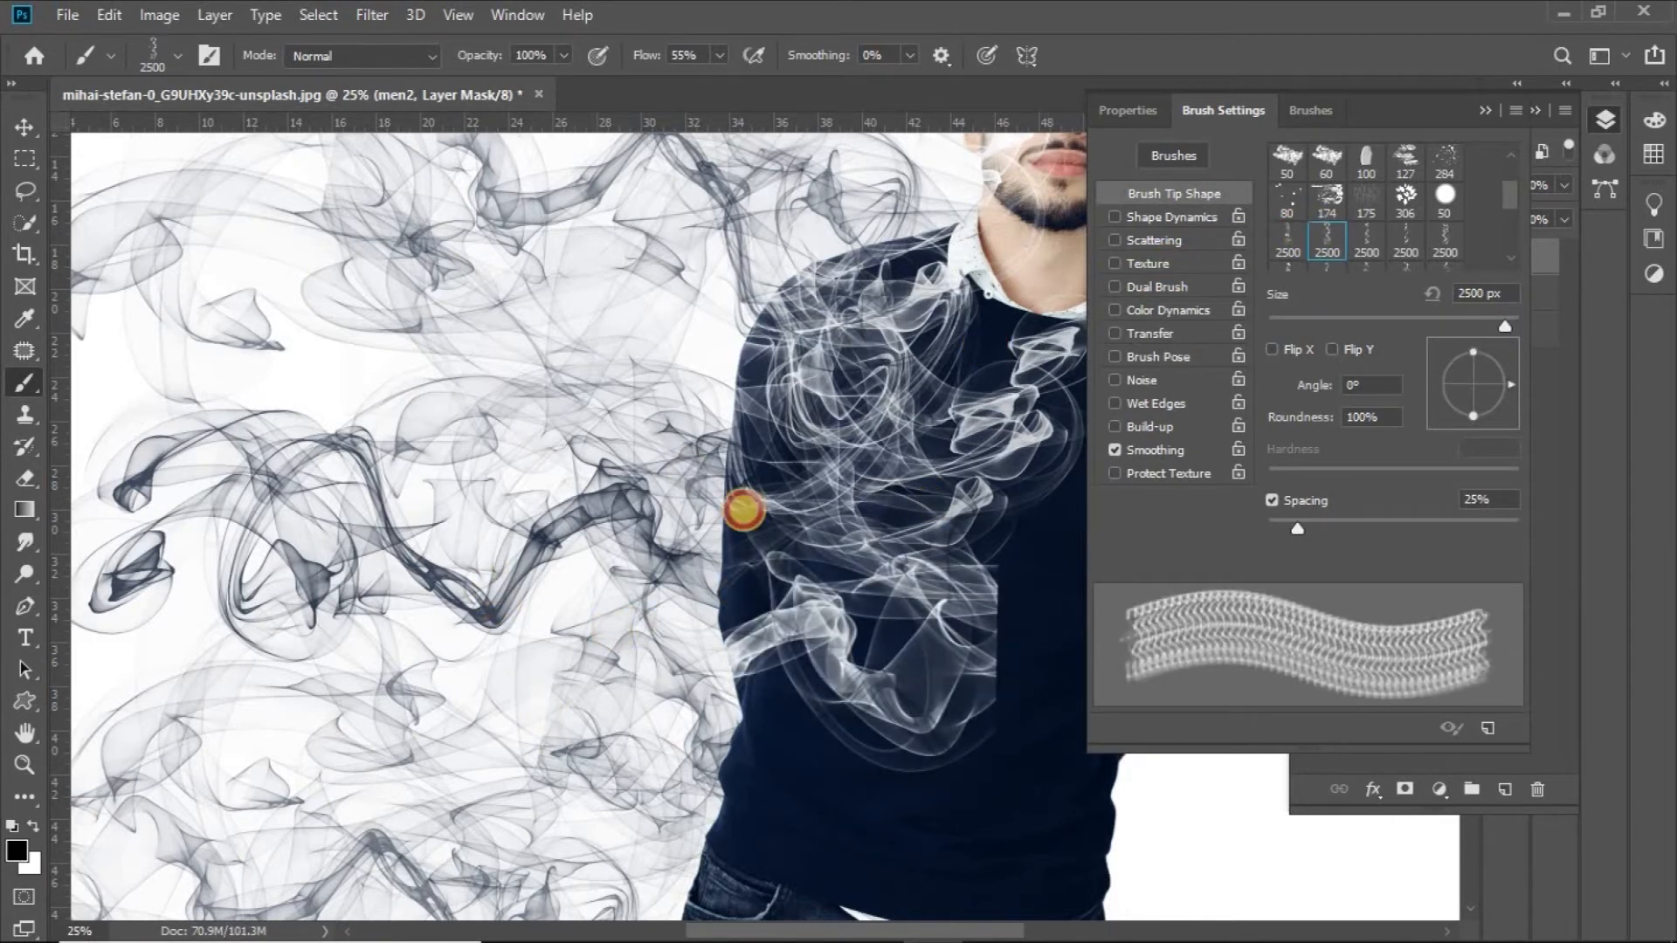
pyautogui.moveTo(1511, 381); pyautogui.dragTo(1476, 343)
pyautogui.moveTo(831, 599); pyautogui.dragTo(825, 436)
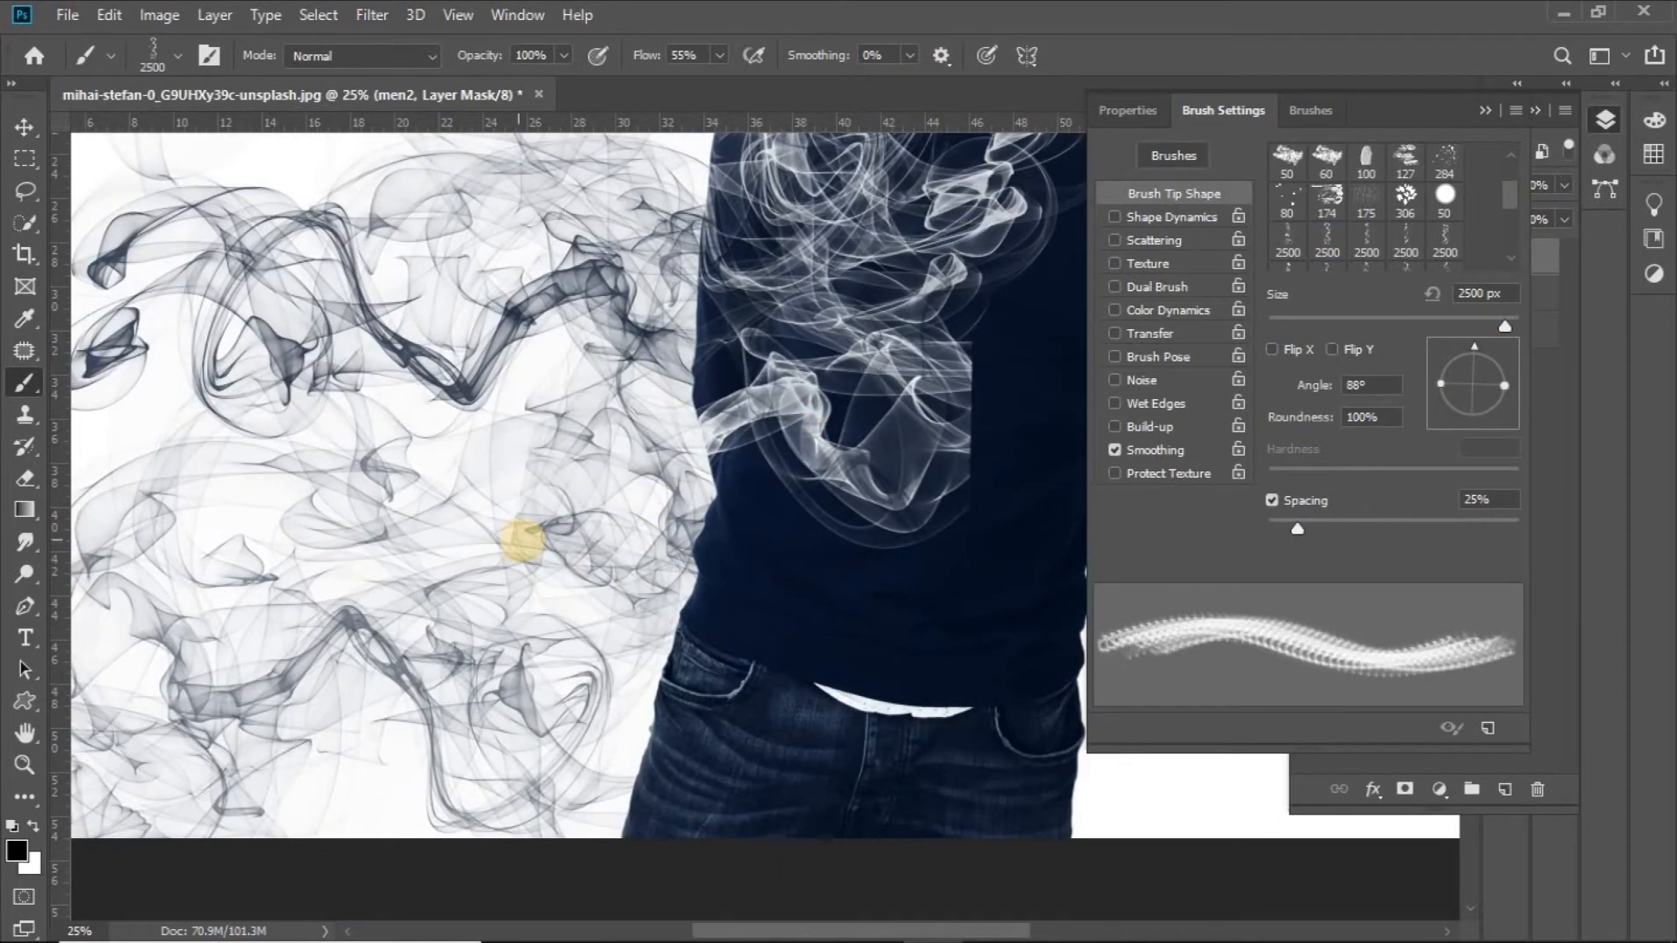
pyautogui.click(524, 537)
pyautogui.click(612, 524)
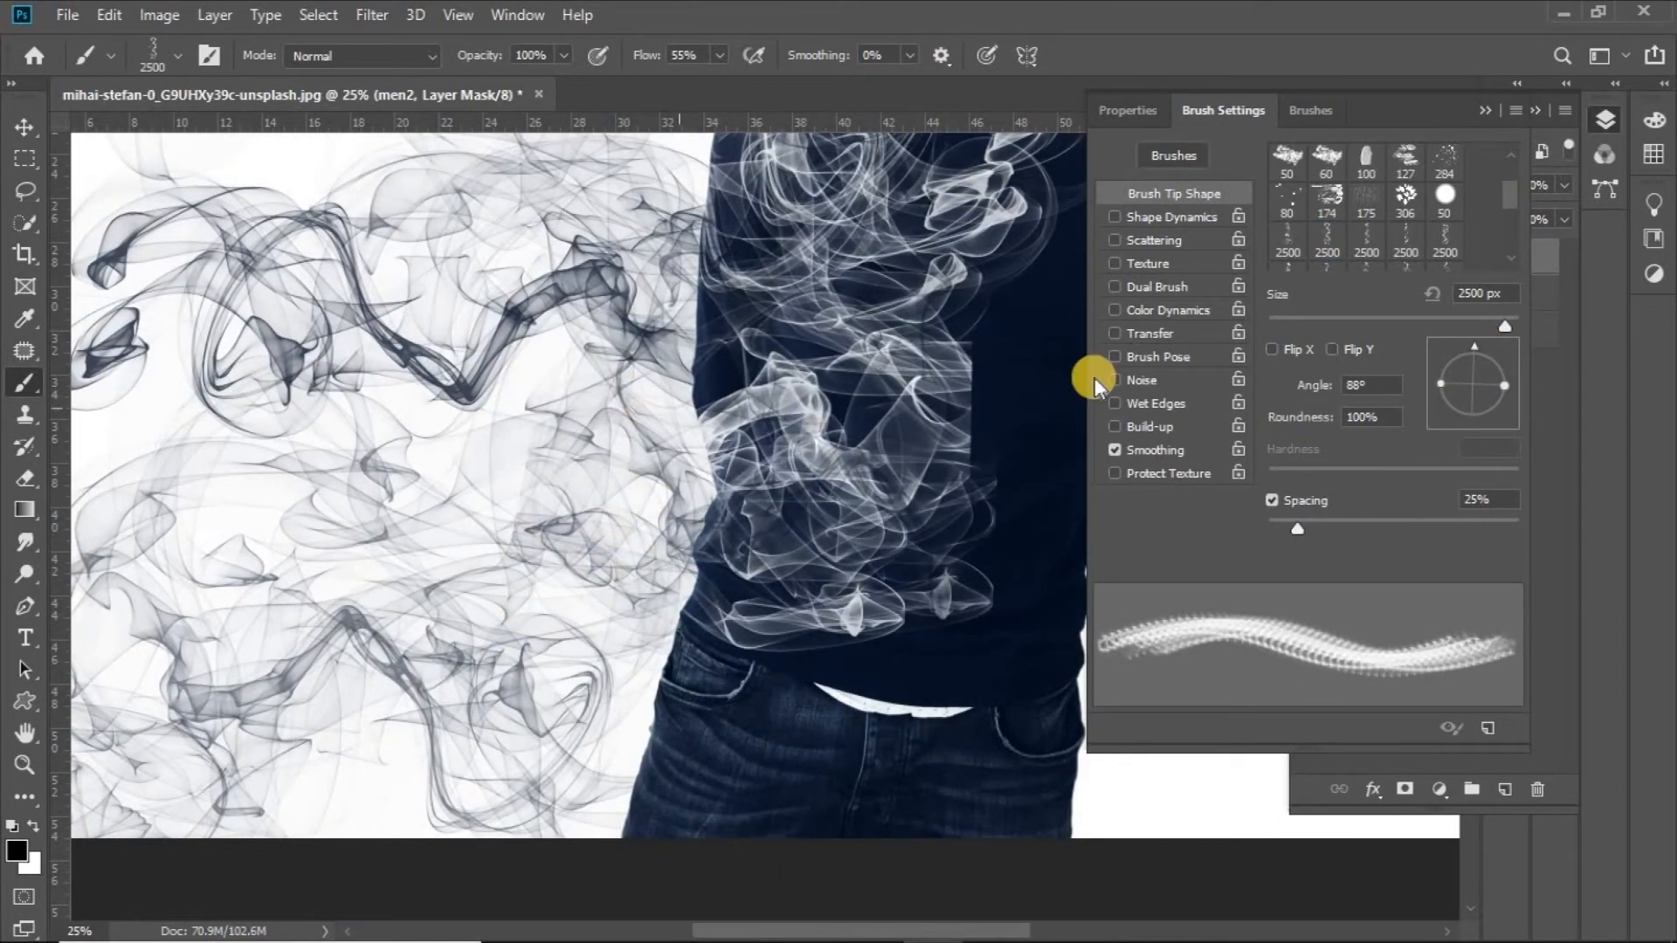
# - Reduce the smoke tip to 1250 px and stamp men2's mask repeatedly along the hip, jeans and lower sweater edge
pyautogui.moveTo(1489, 328); pyautogui.dragTo(1476, 322)
pyautogui.click(725, 675)
pyautogui.click(565, 790)
pyautogui.click(490, 808)
pyautogui.click(525, 713)
pyautogui.click(494, 693)
pyautogui.click(482, 703)
pyautogui.click(495, 723)
pyautogui.click(510, 636)
pyautogui.click(532, 607)
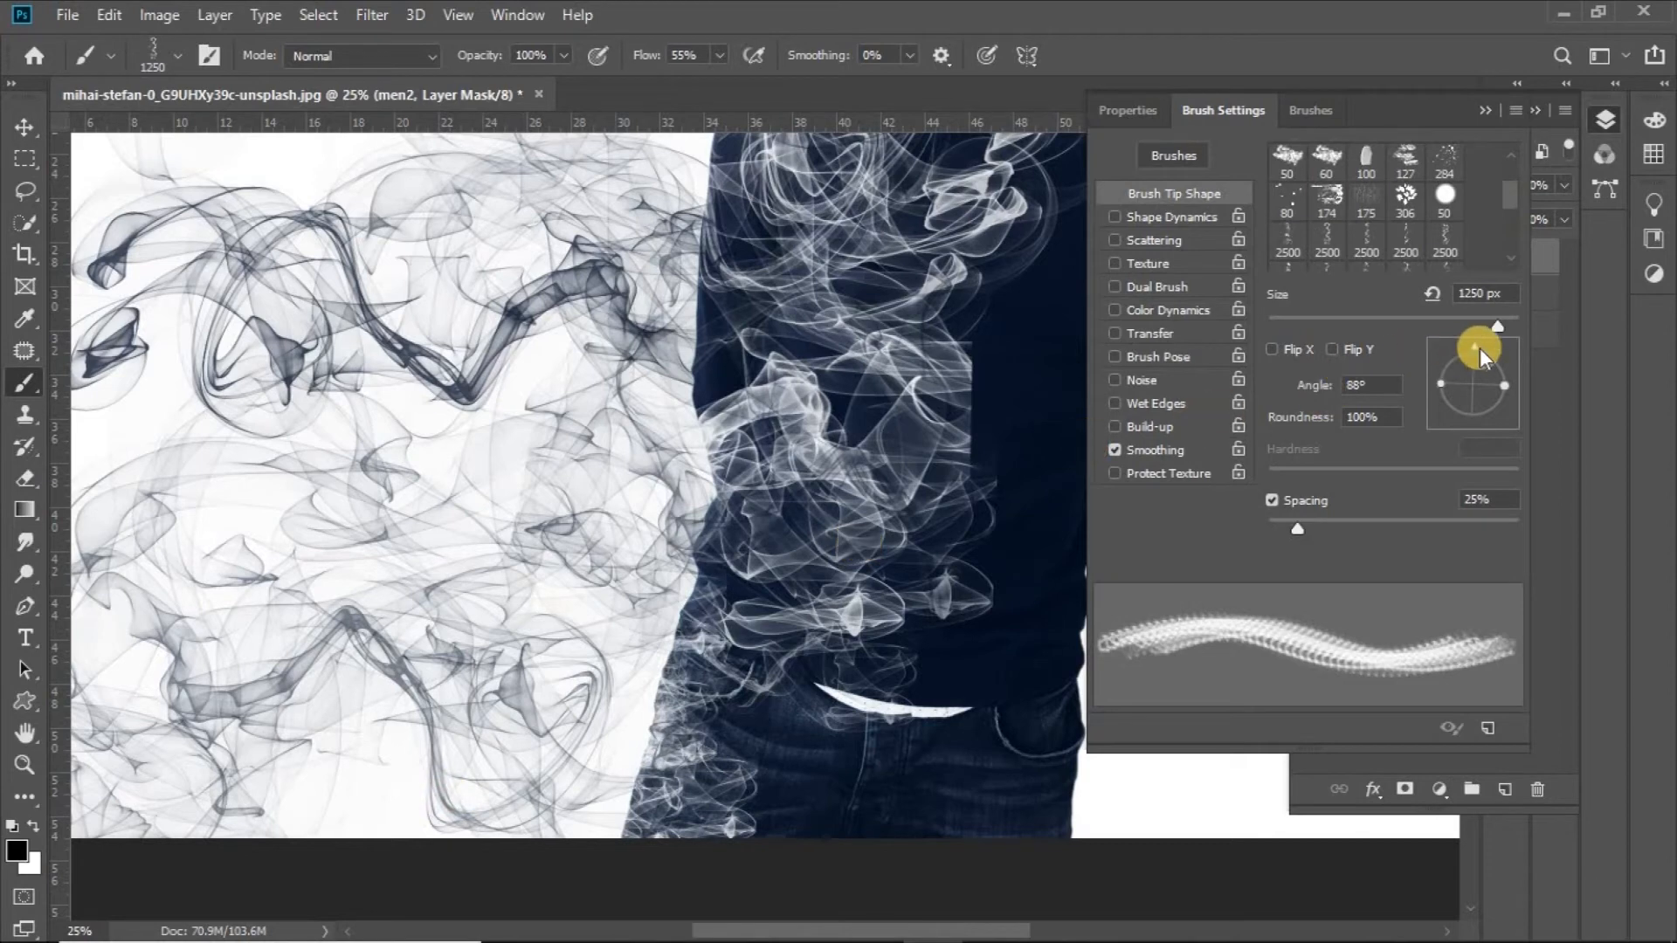
# - Set the tip's angle to 178° and stamp black smoke on men2's mask down the edge of the arm and shoulder
pyautogui.moveTo(1480, 348); pyautogui.dragTo(1427, 384)
pyautogui.click(714, 552)
pyautogui.click(713, 455)
pyautogui.moveTo(728, 454); pyautogui.dragTo(729, 643)
pyautogui.click(714, 440)
pyautogui.moveTo(731, 454); pyautogui.dragTo(676, 654)
pyautogui.click(637, 573)
pyautogui.click(681, 575)
pyautogui.click(673, 572)
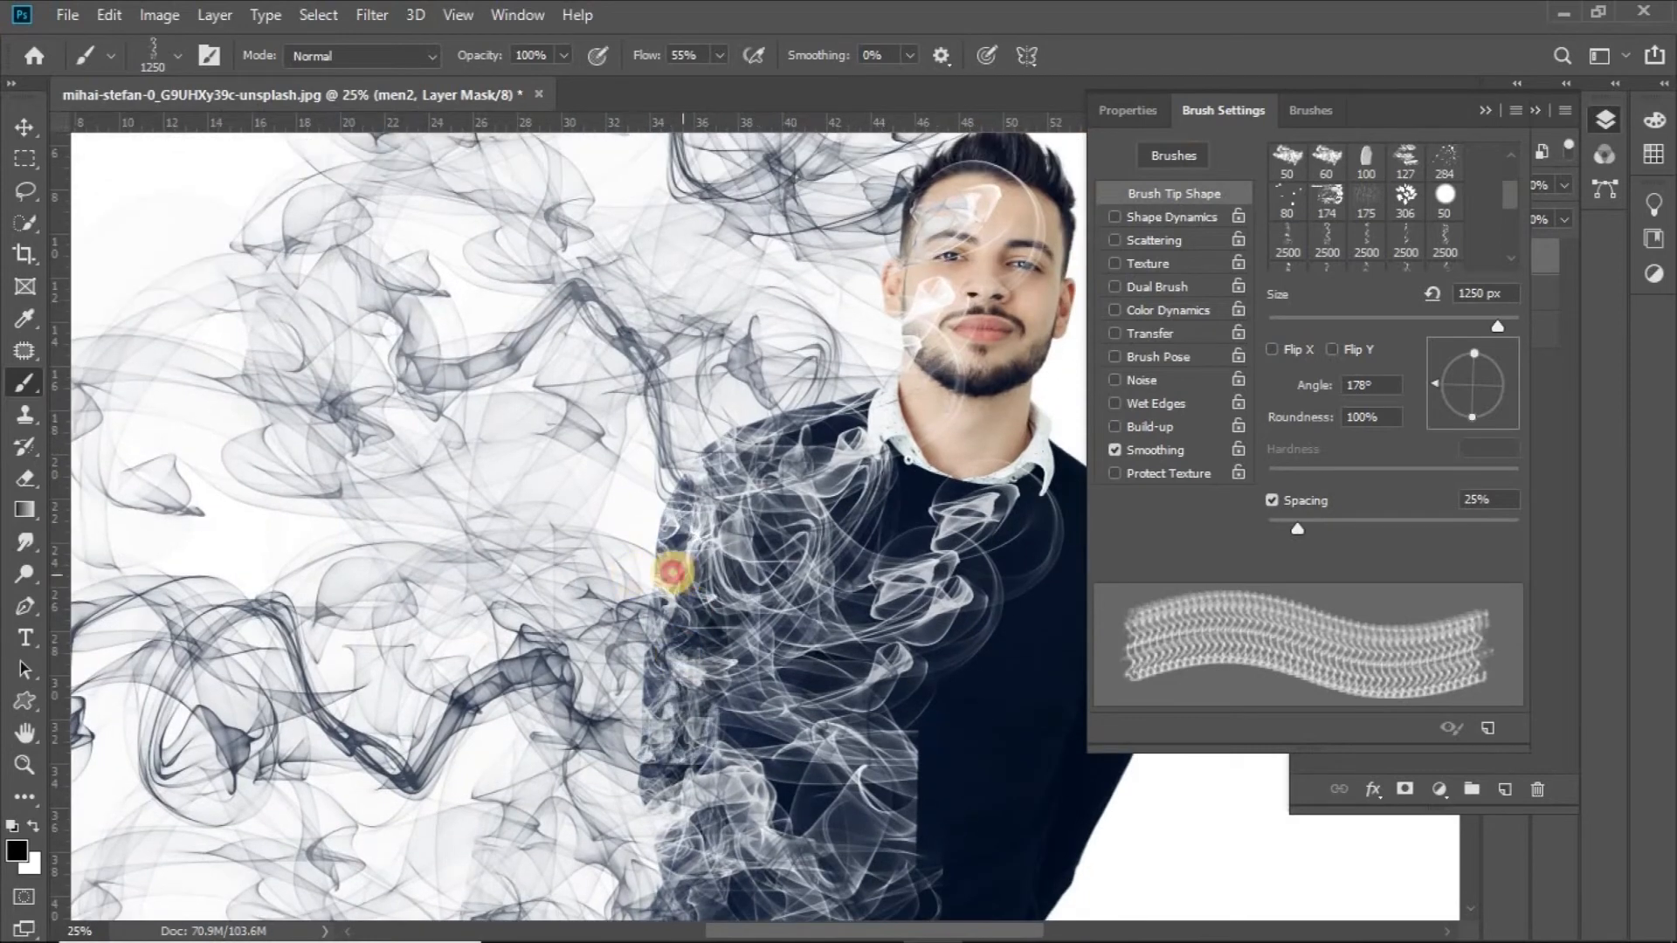
# - Stamp black smoke on men2's mask over the neck and the side of the face with the 1250 px tip
pyautogui.moveTo(802, 500); pyautogui.dragTo(737, 655)
pyautogui.click(760, 450)
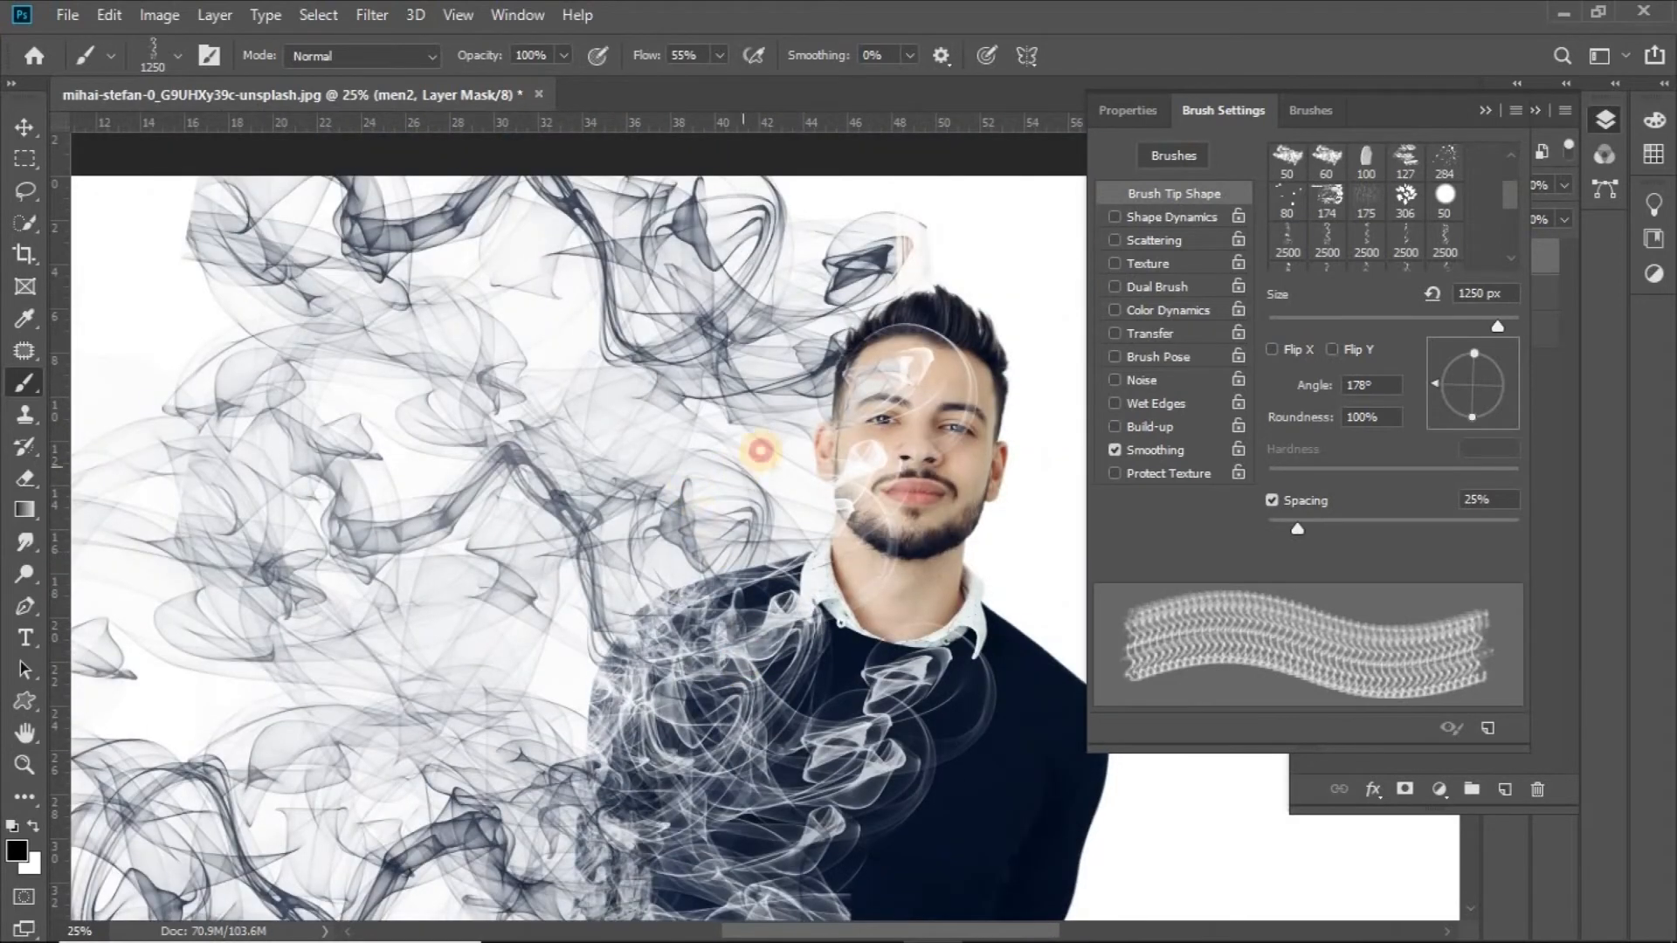
pyautogui.click(762, 451)
pyautogui.moveTo(975, 373); pyautogui.dragTo(942, 440)
pyautogui.click(849, 477)
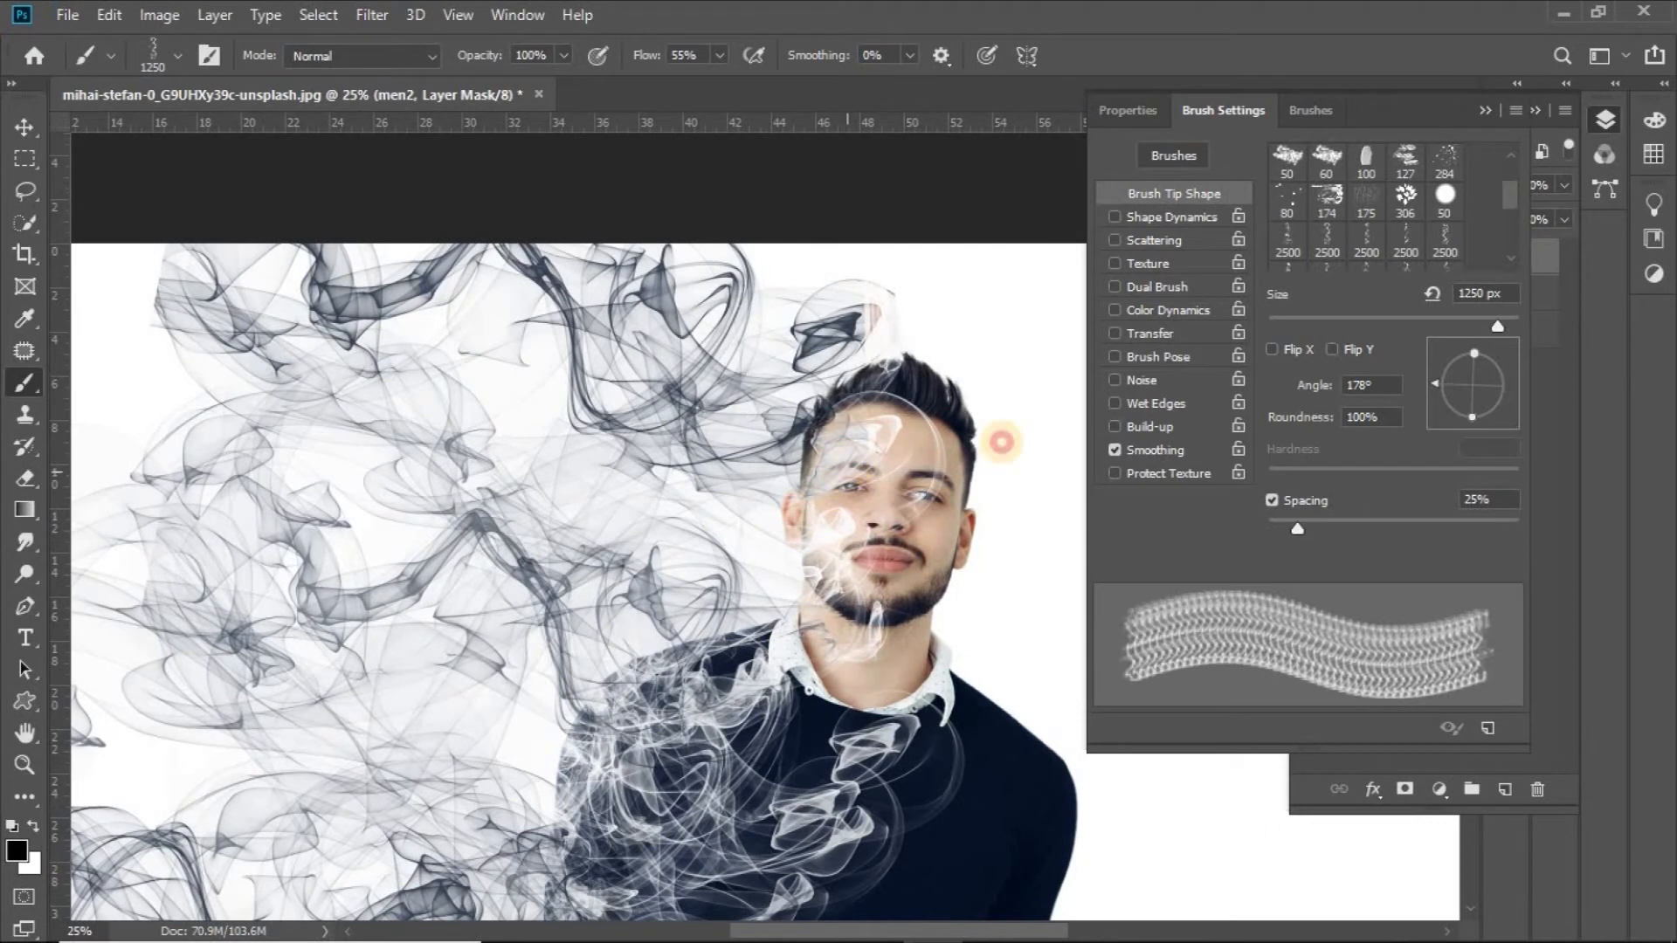
# - Rotate the tip to 157° and stamp men2's mask around the hairline, jaw and shoulder edge
pyautogui.moveTo(1429, 363); pyautogui.dragTo(1434, 373)
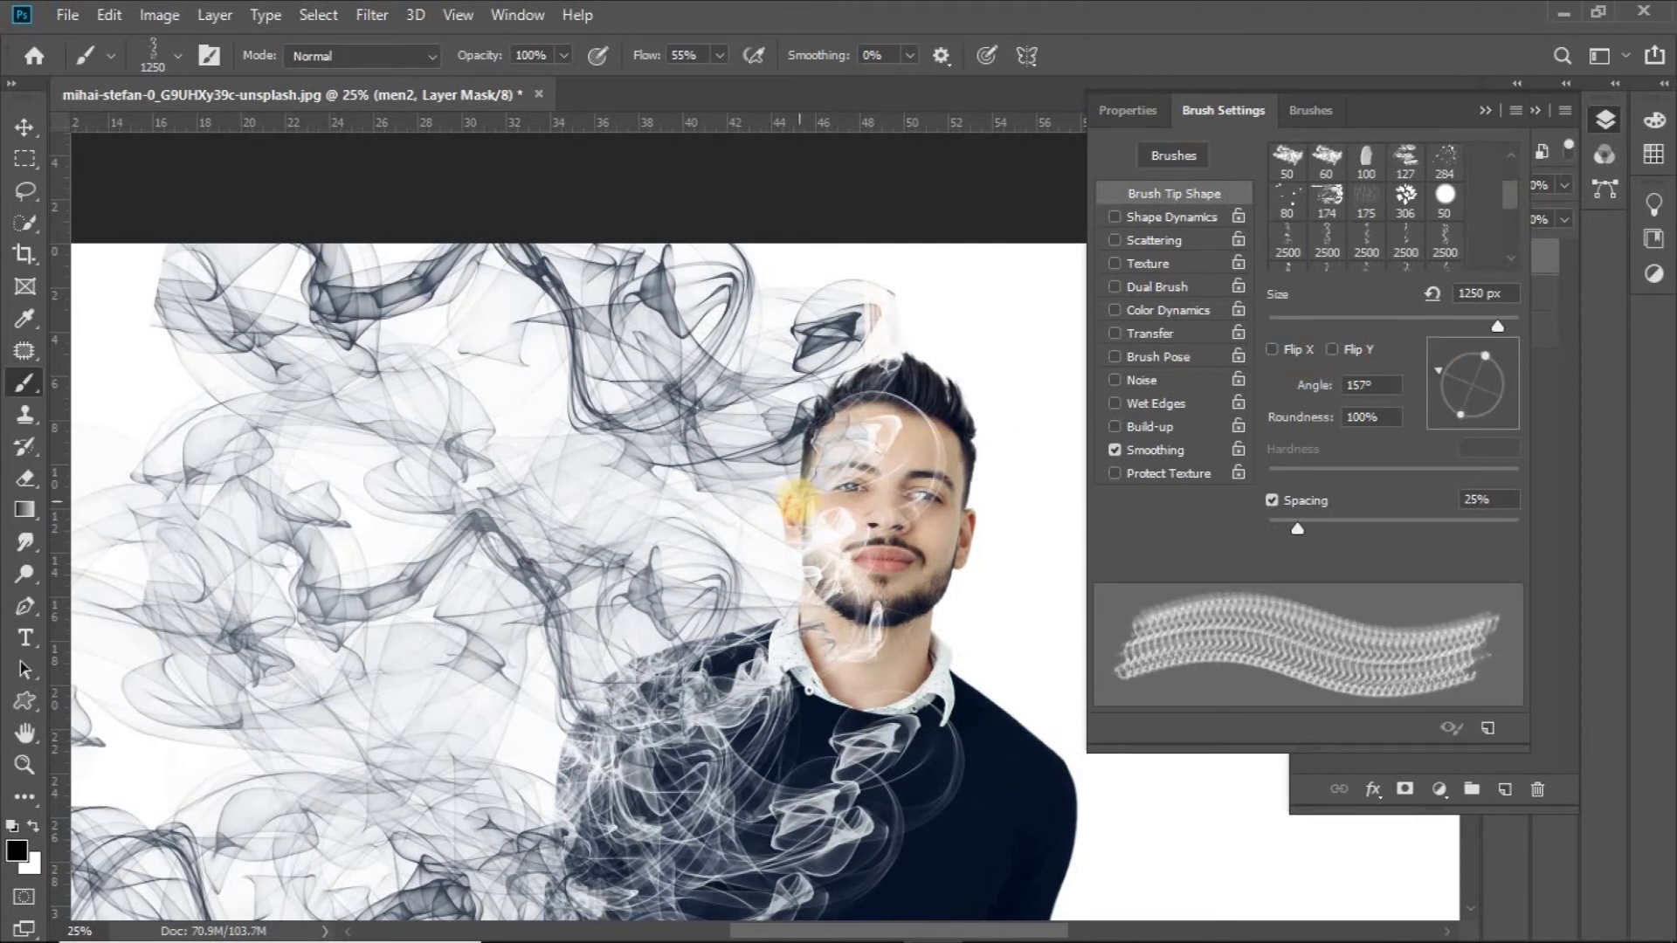
pyautogui.click(837, 443)
pyautogui.click(830, 442)
pyautogui.click(783, 576)
pyautogui.click(807, 612)
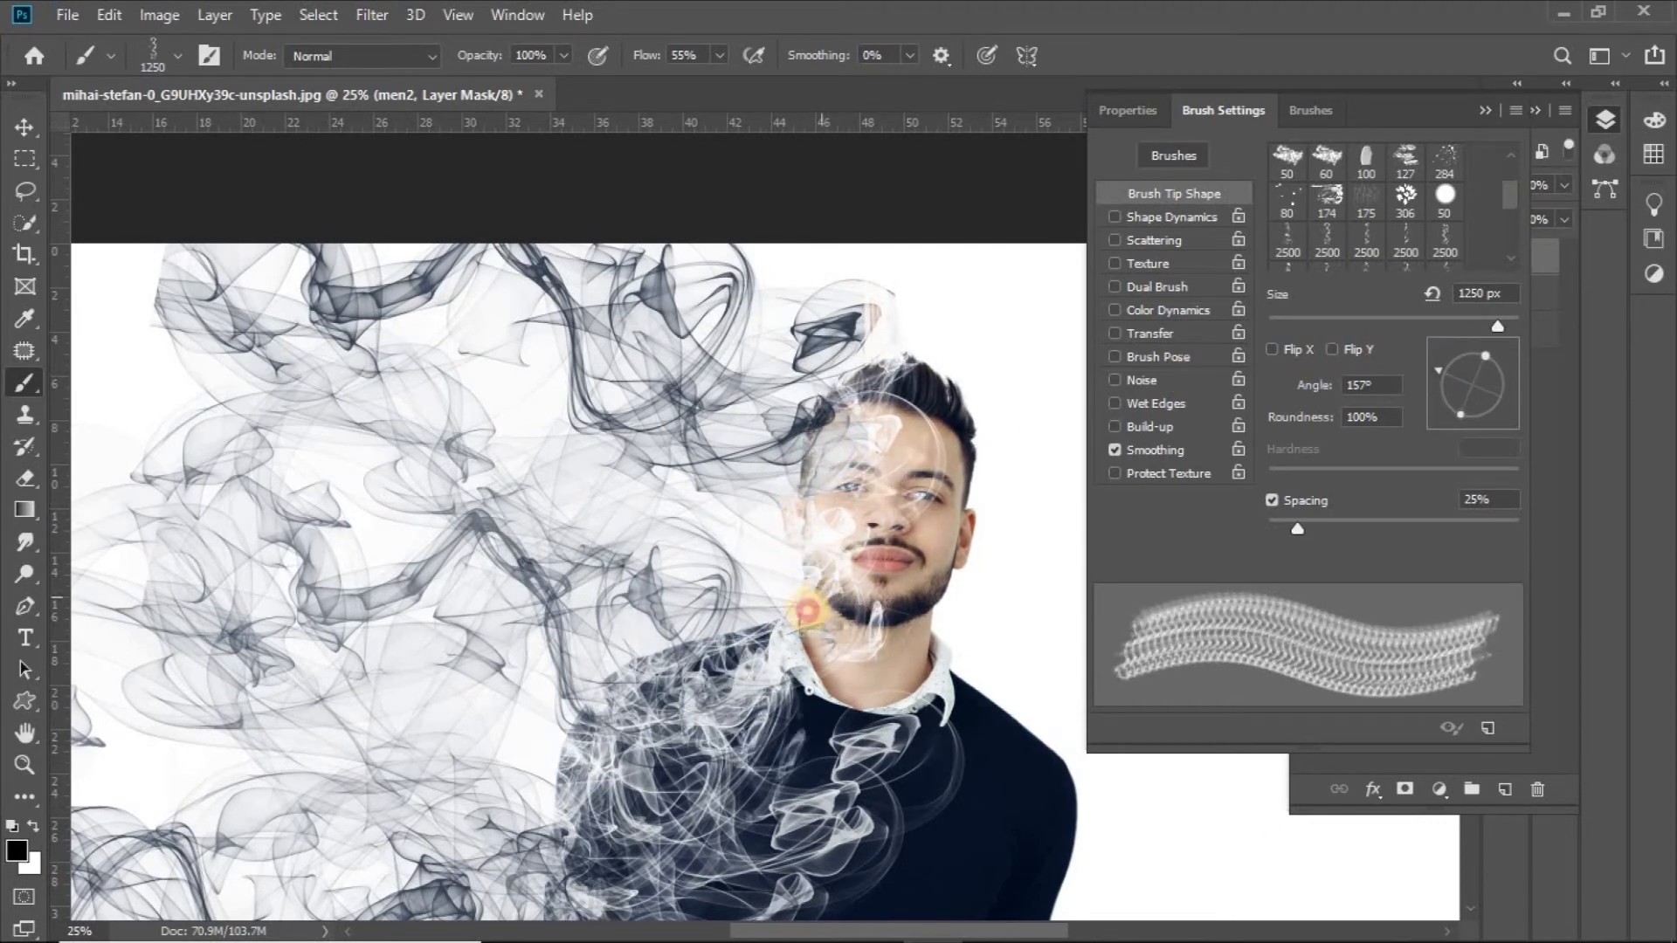
pyautogui.click(663, 685)
pyautogui.click(621, 677)
pyautogui.click(619, 679)
pyautogui.moveTo(758, 710); pyautogui.dragTo(816, 454)
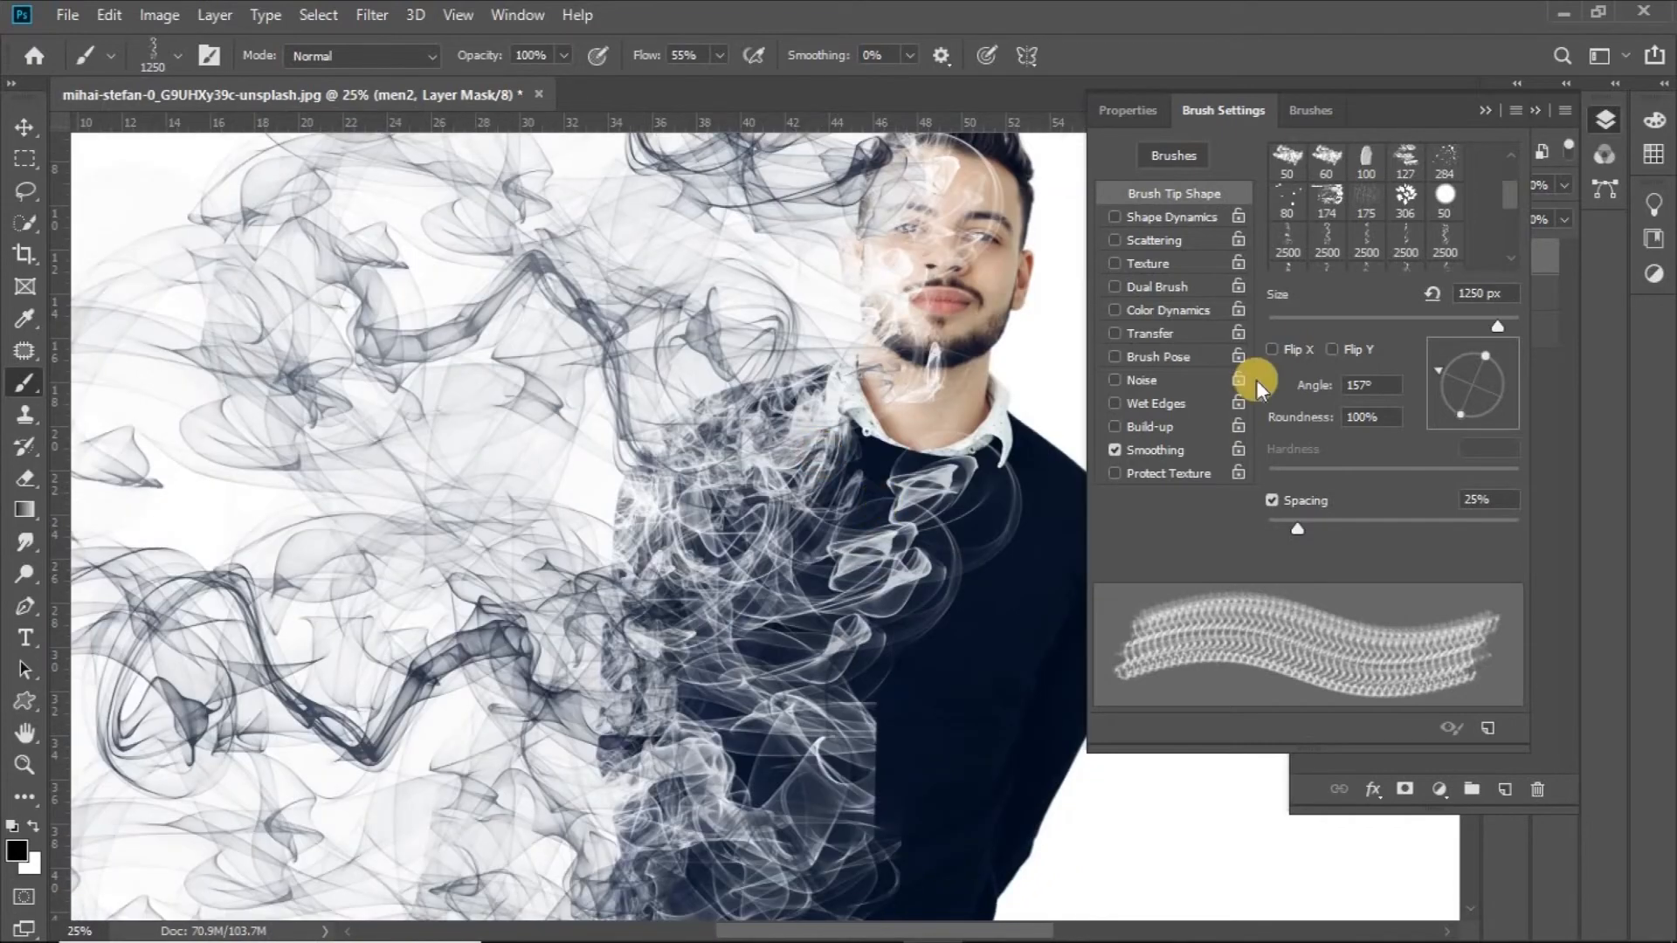
# - Enlarge the smoke brush to 3400 px and stamp men2's mask over the waist and jeans
pyautogui.click(1484, 113)
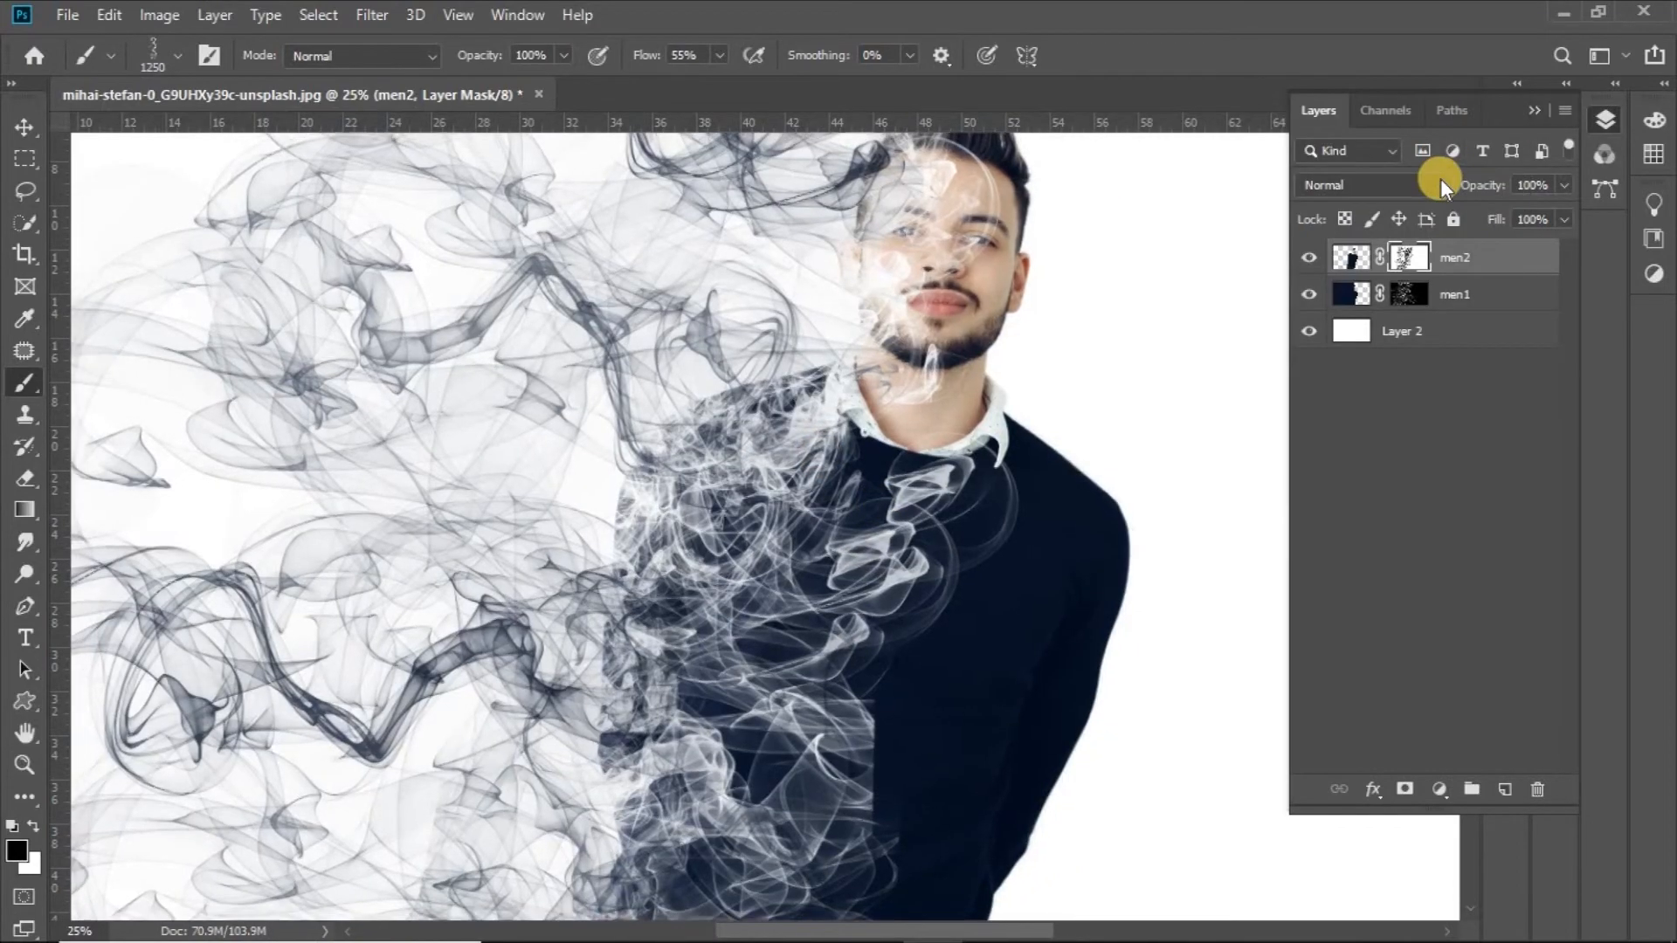
pyautogui.hotkey('ctrl', '-')
pyautogui.hotkey('ctrl', '-')
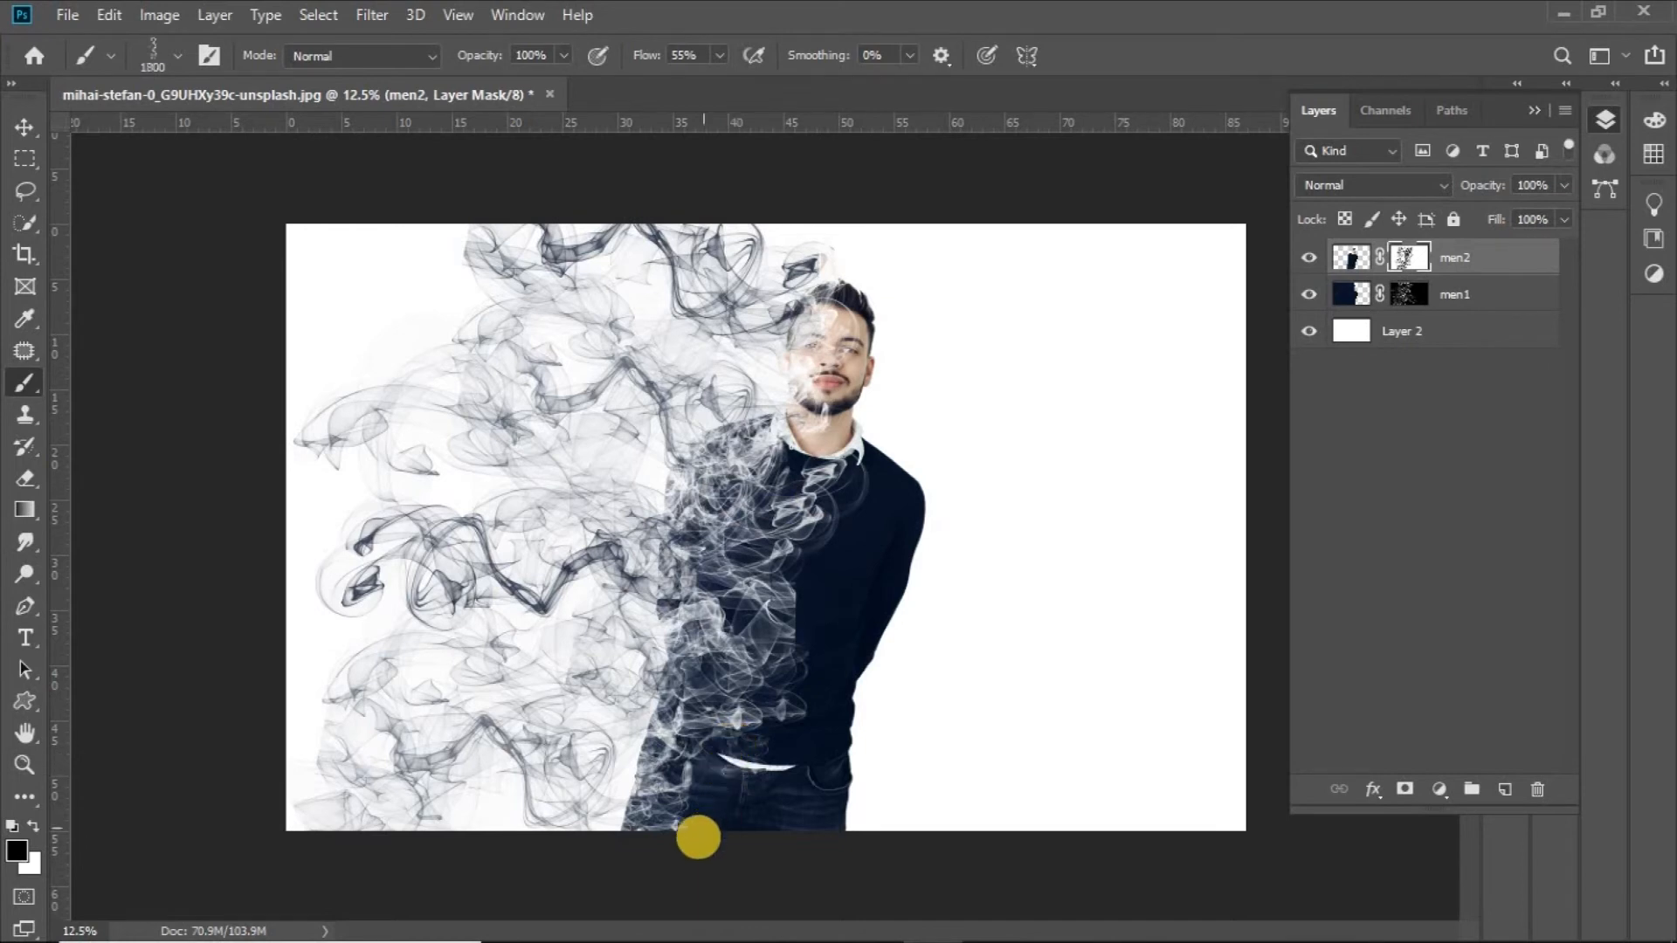
pyautogui.press(']')
pyautogui.press(']')
pyautogui.press(']')
pyautogui.press(']')
pyautogui.press(']')
pyautogui.press(']')
pyautogui.press(']')
pyautogui.press(']')
pyautogui.press(']')
pyautogui.press(']')
pyautogui.press(']')
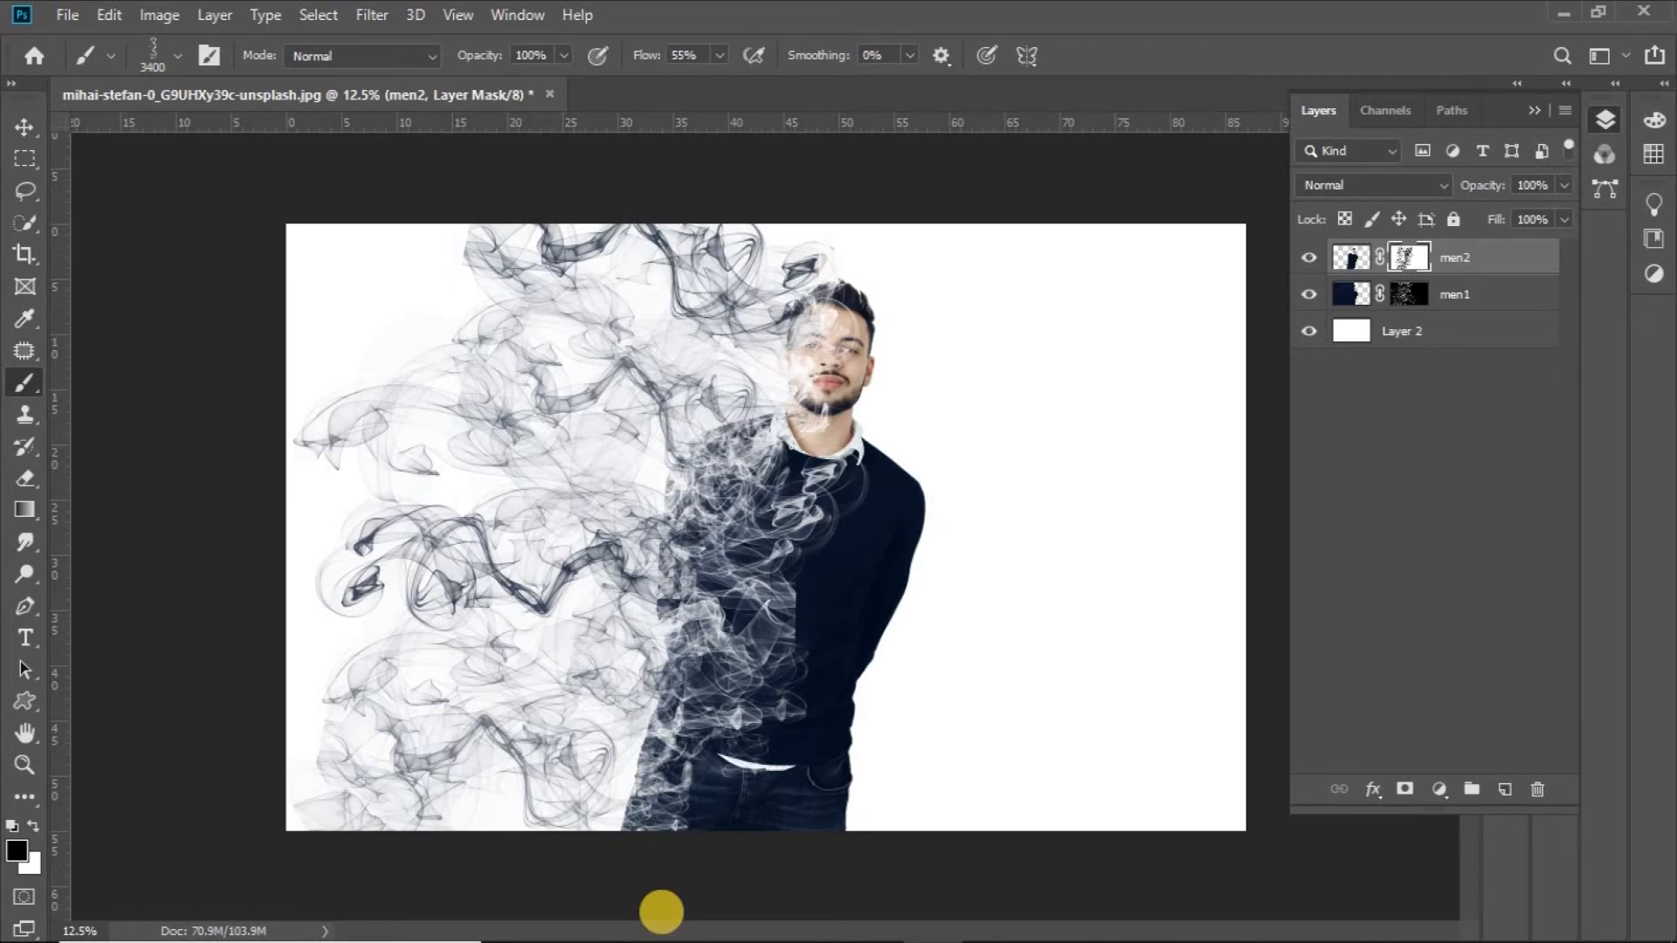
pyautogui.click(661, 911)
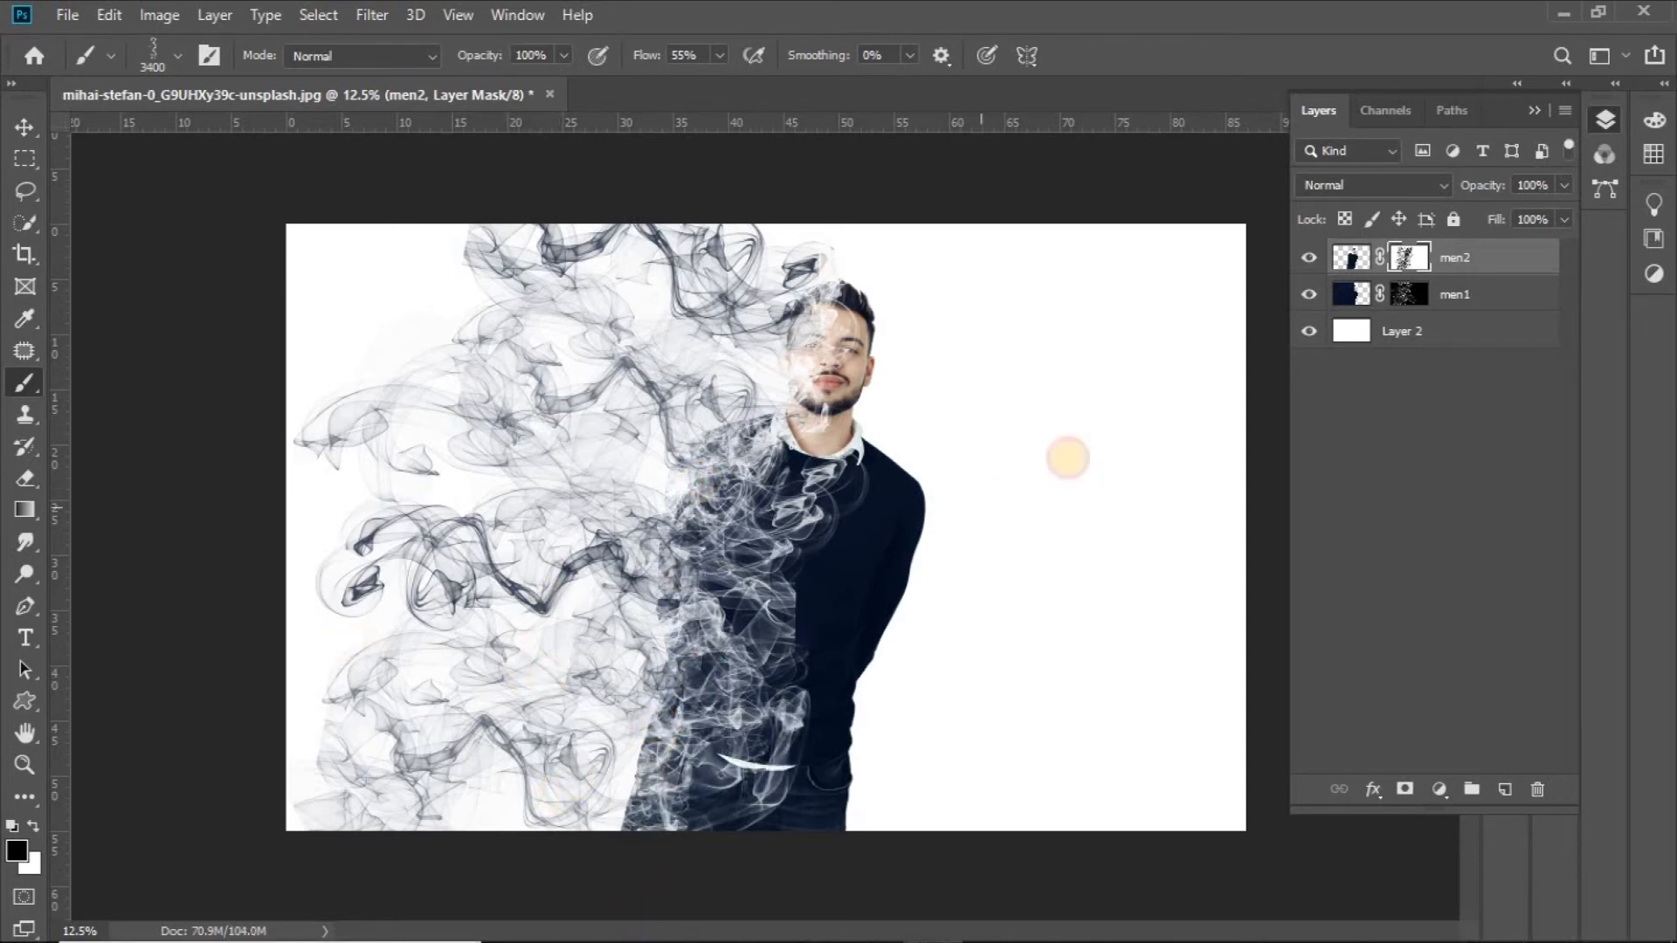
# - Select the men1 layer and rotate the 3400 px smoke brush tip to 95°
pyautogui.click(1349, 294)
pyautogui.press('x')
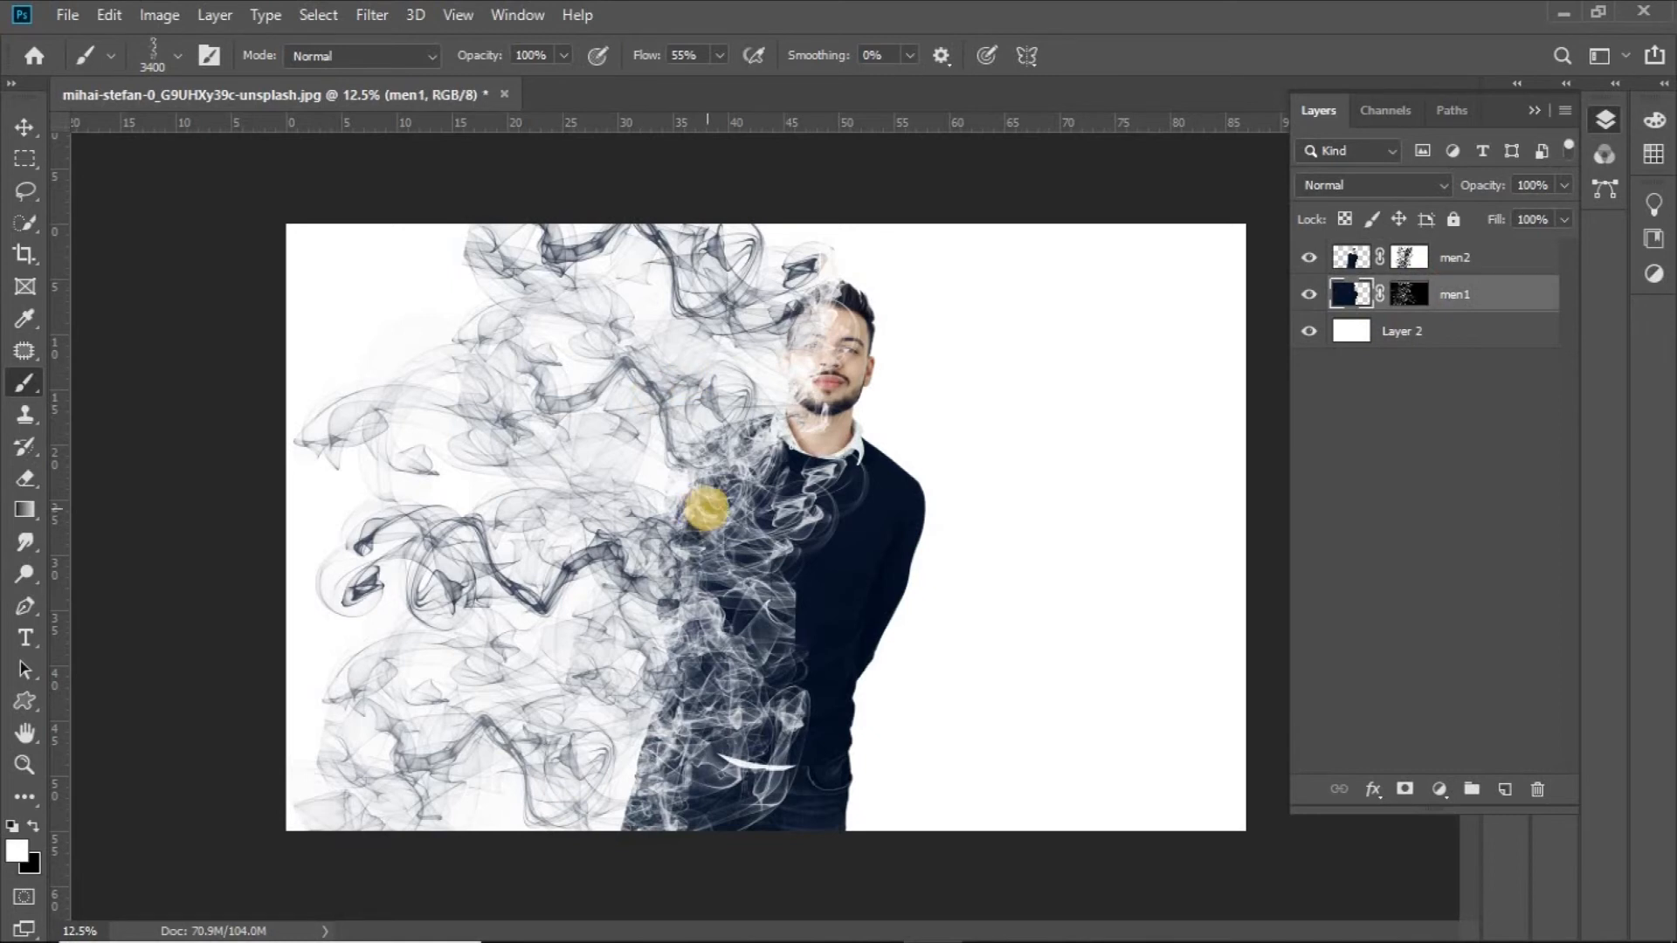
pyautogui.press('F5')
pyautogui.moveTo(1434, 370); pyautogui.dragTo(1471, 332)
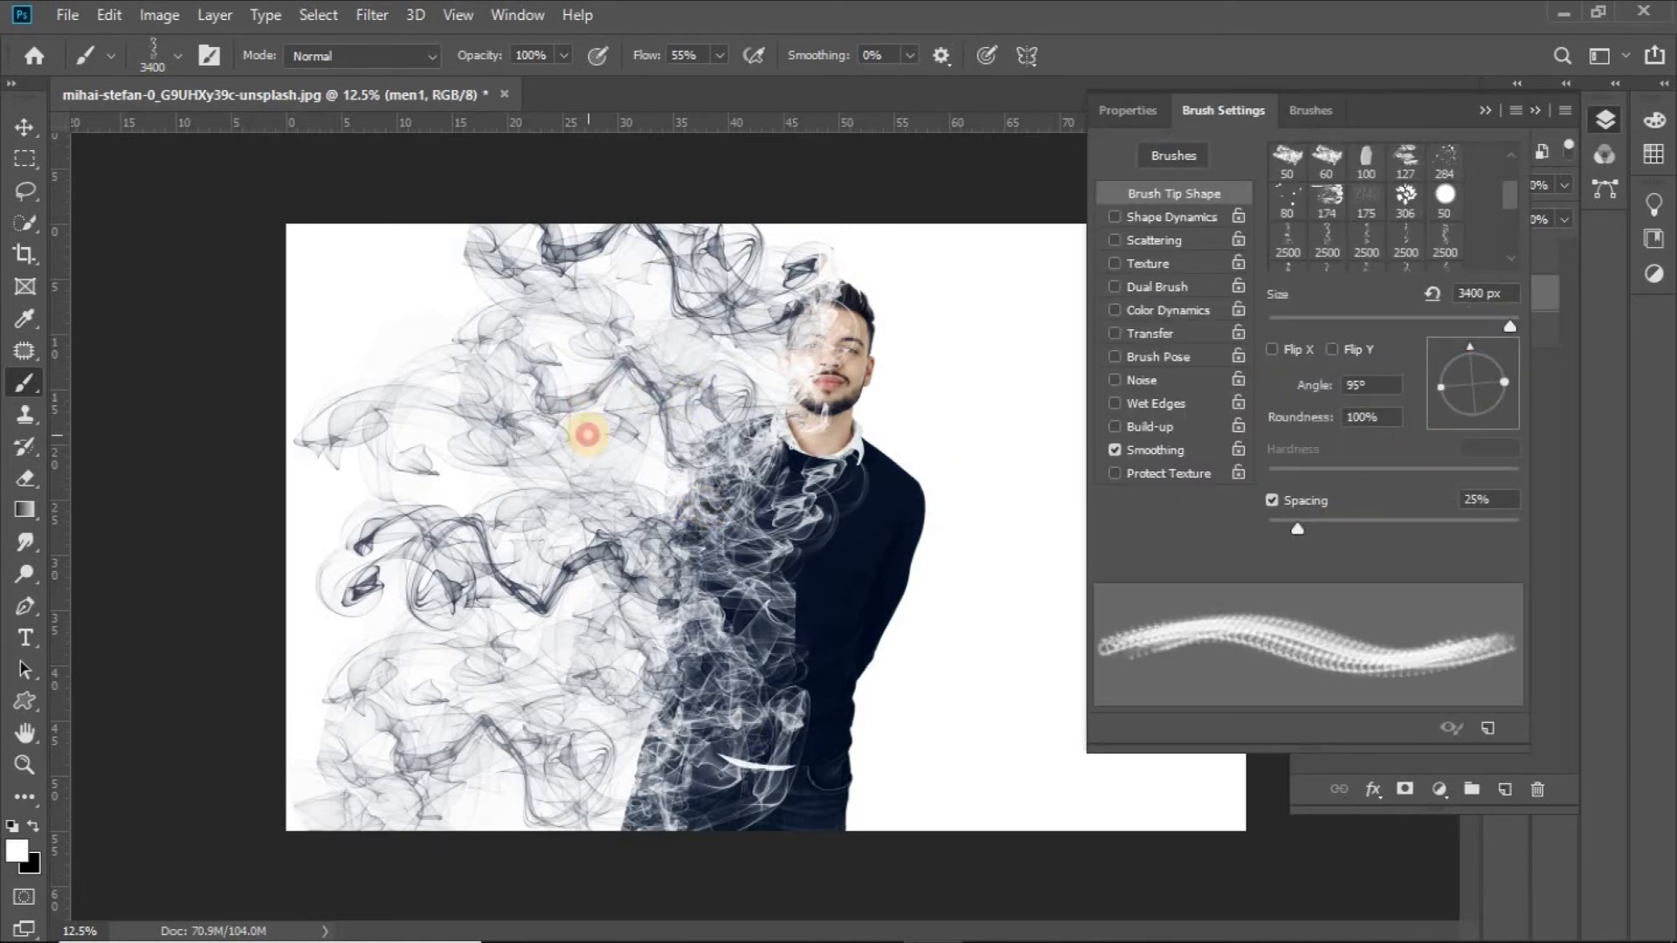
pyautogui.click(33, 826)
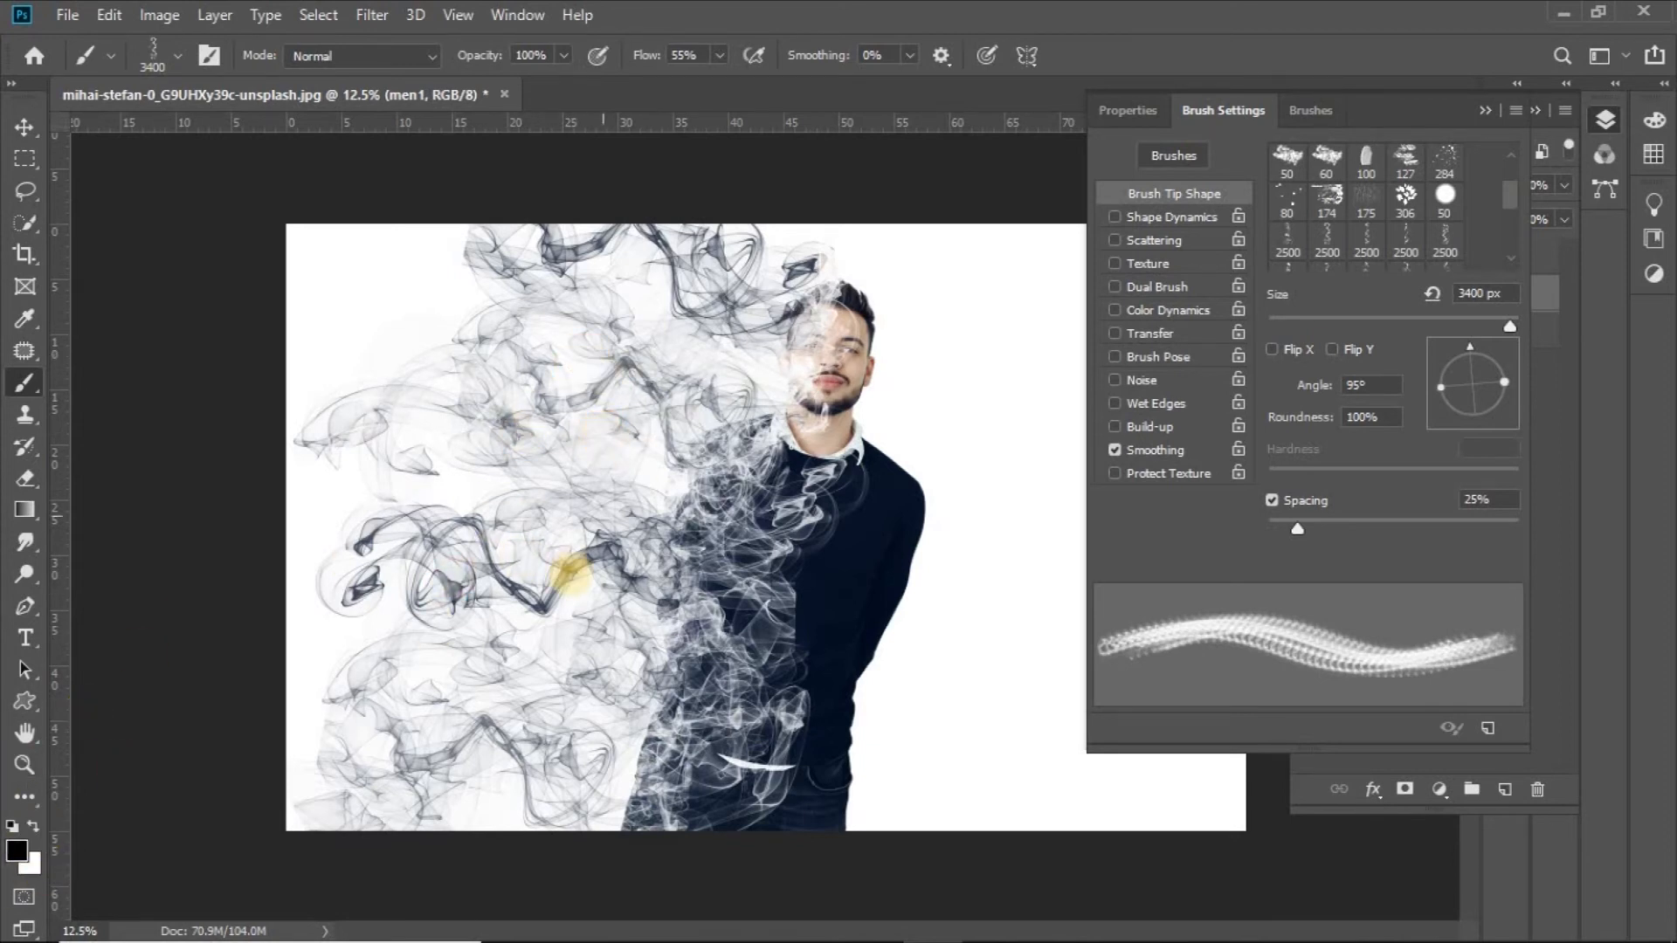
pyautogui.click(33, 825)
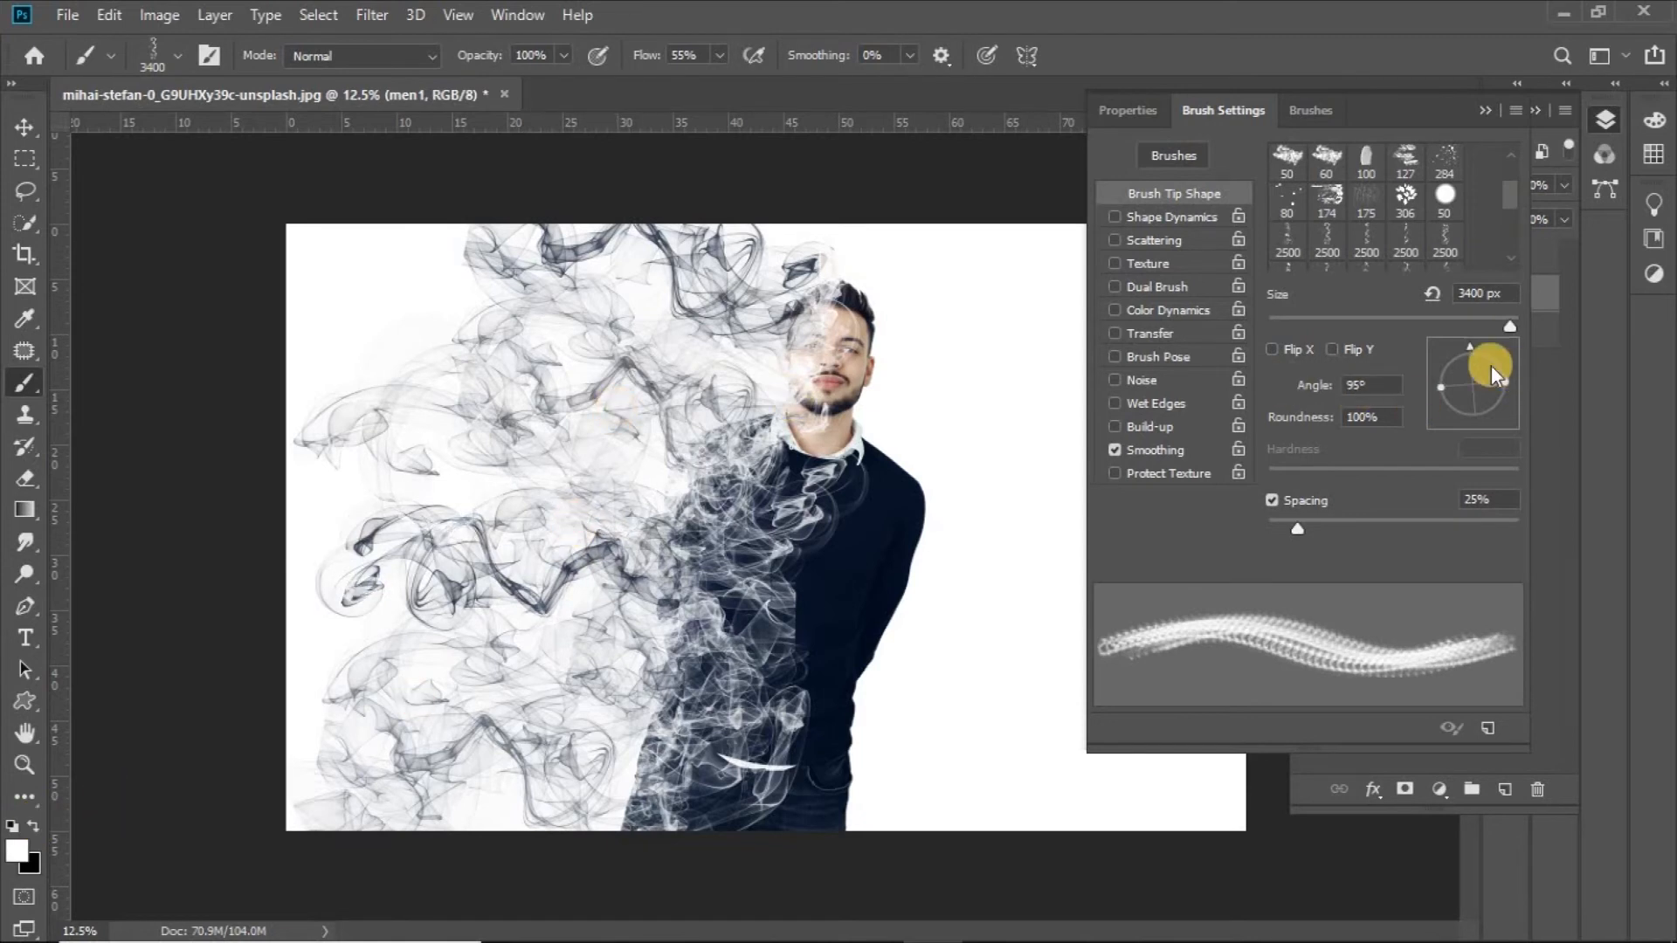
pyautogui.click(1485, 110)
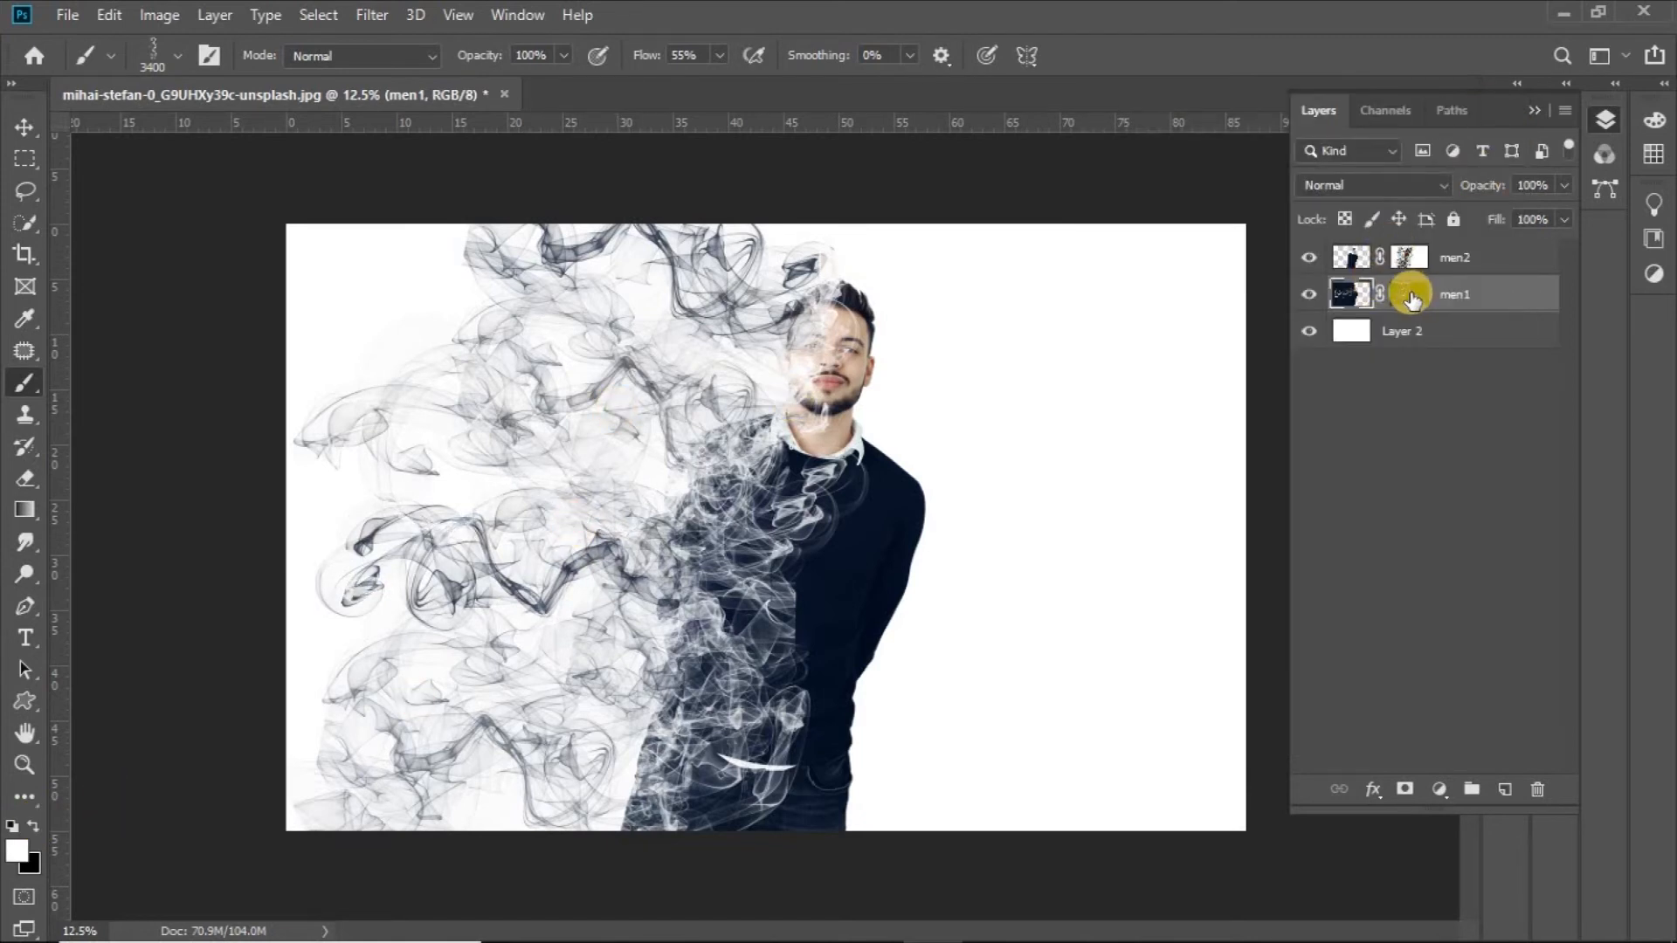
pyautogui.click(1408, 294)
pyautogui.press('x')
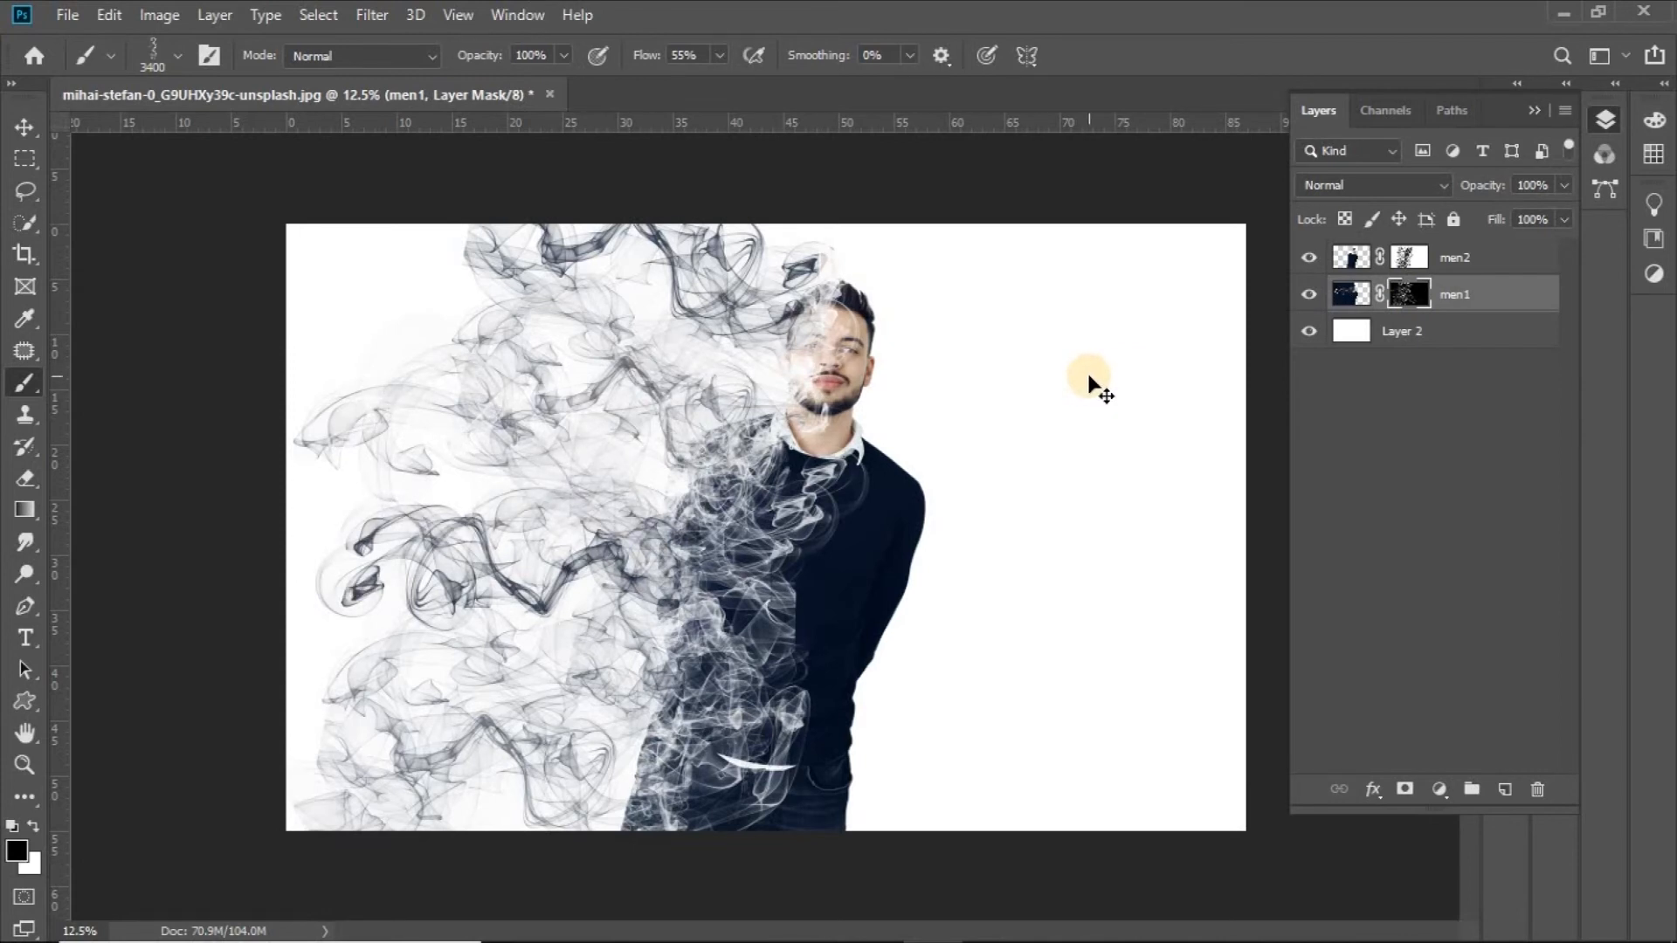
pyautogui.hotkey('ctrl', 'z')
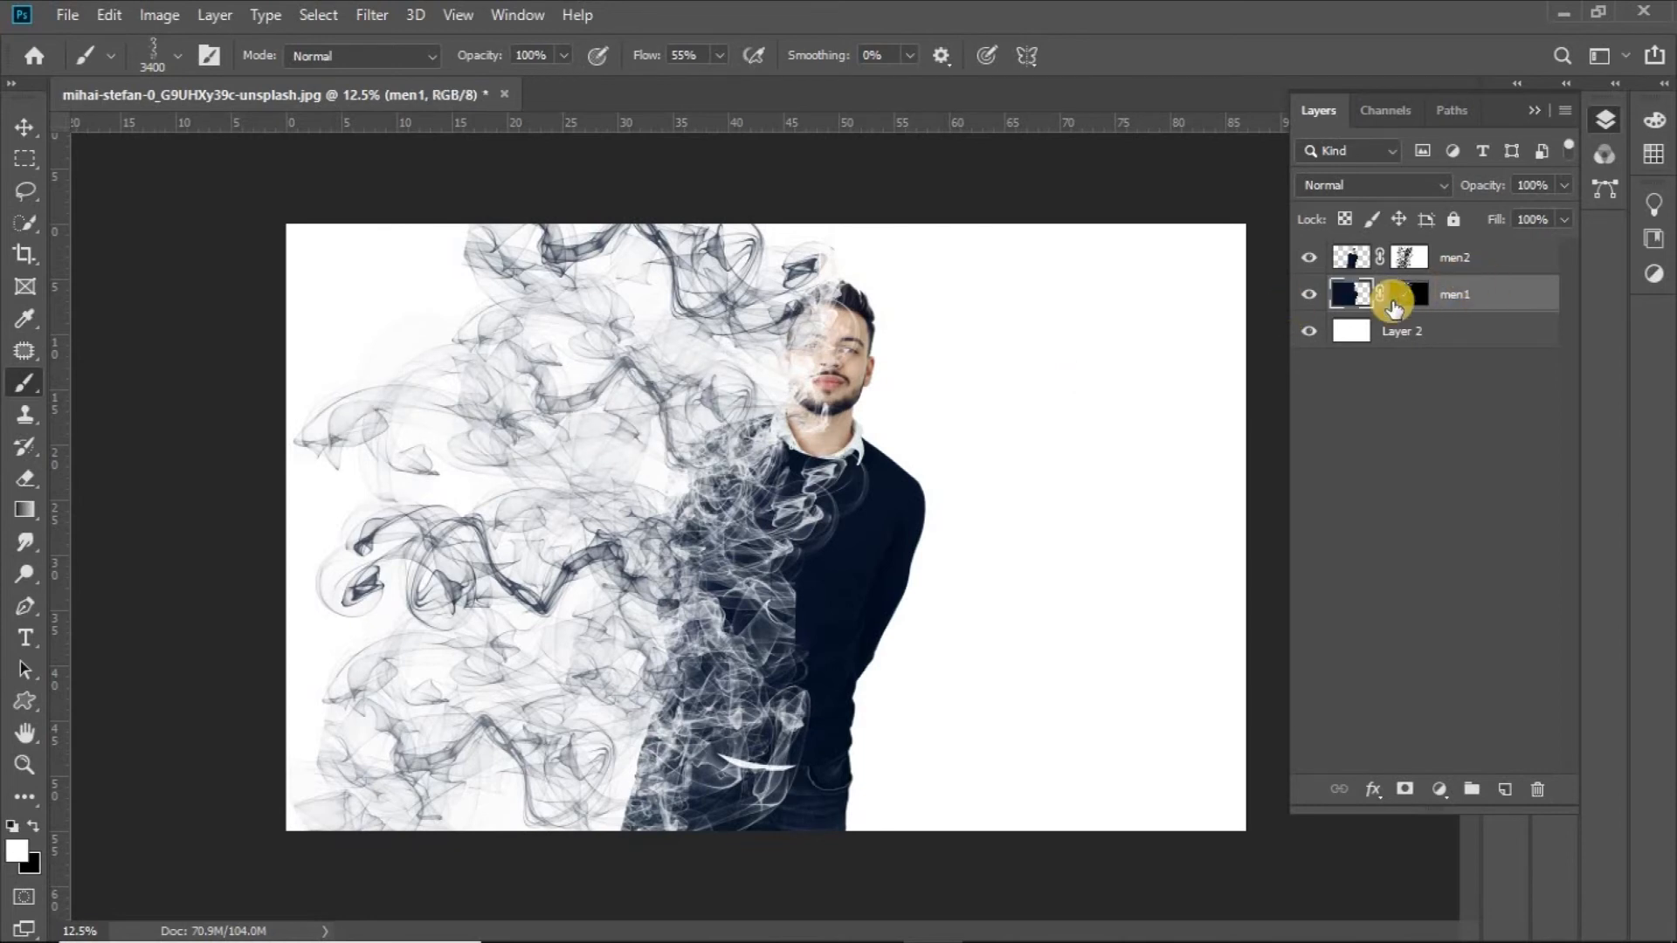
# - Target men1's mask and stamp white smoke across the area beside the man's missing shoulder
pyautogui.click(1413, 294)
pyautogui.click(586, 461)
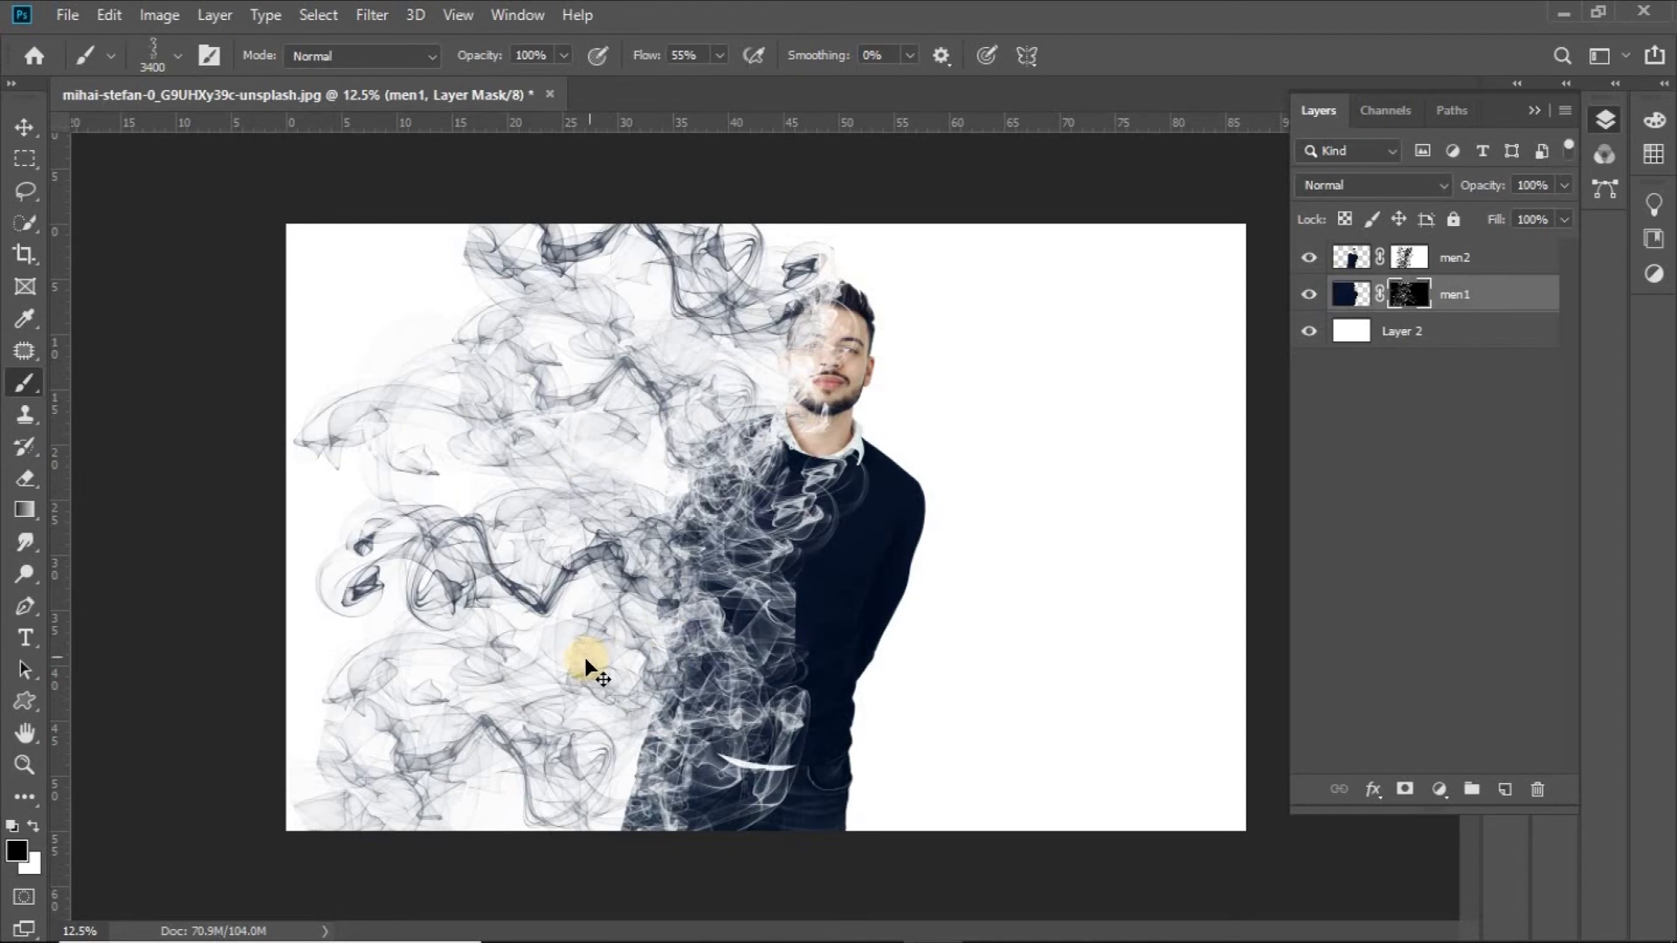
pyautogui.click(33, 826)
pyautogui.moveTo(635, 447)
pyautogui.mouseDown()
pyautogui.moveTo(637, 337)
pyautogui.moveTo(645, 644)
pyautogui.mouseUp()
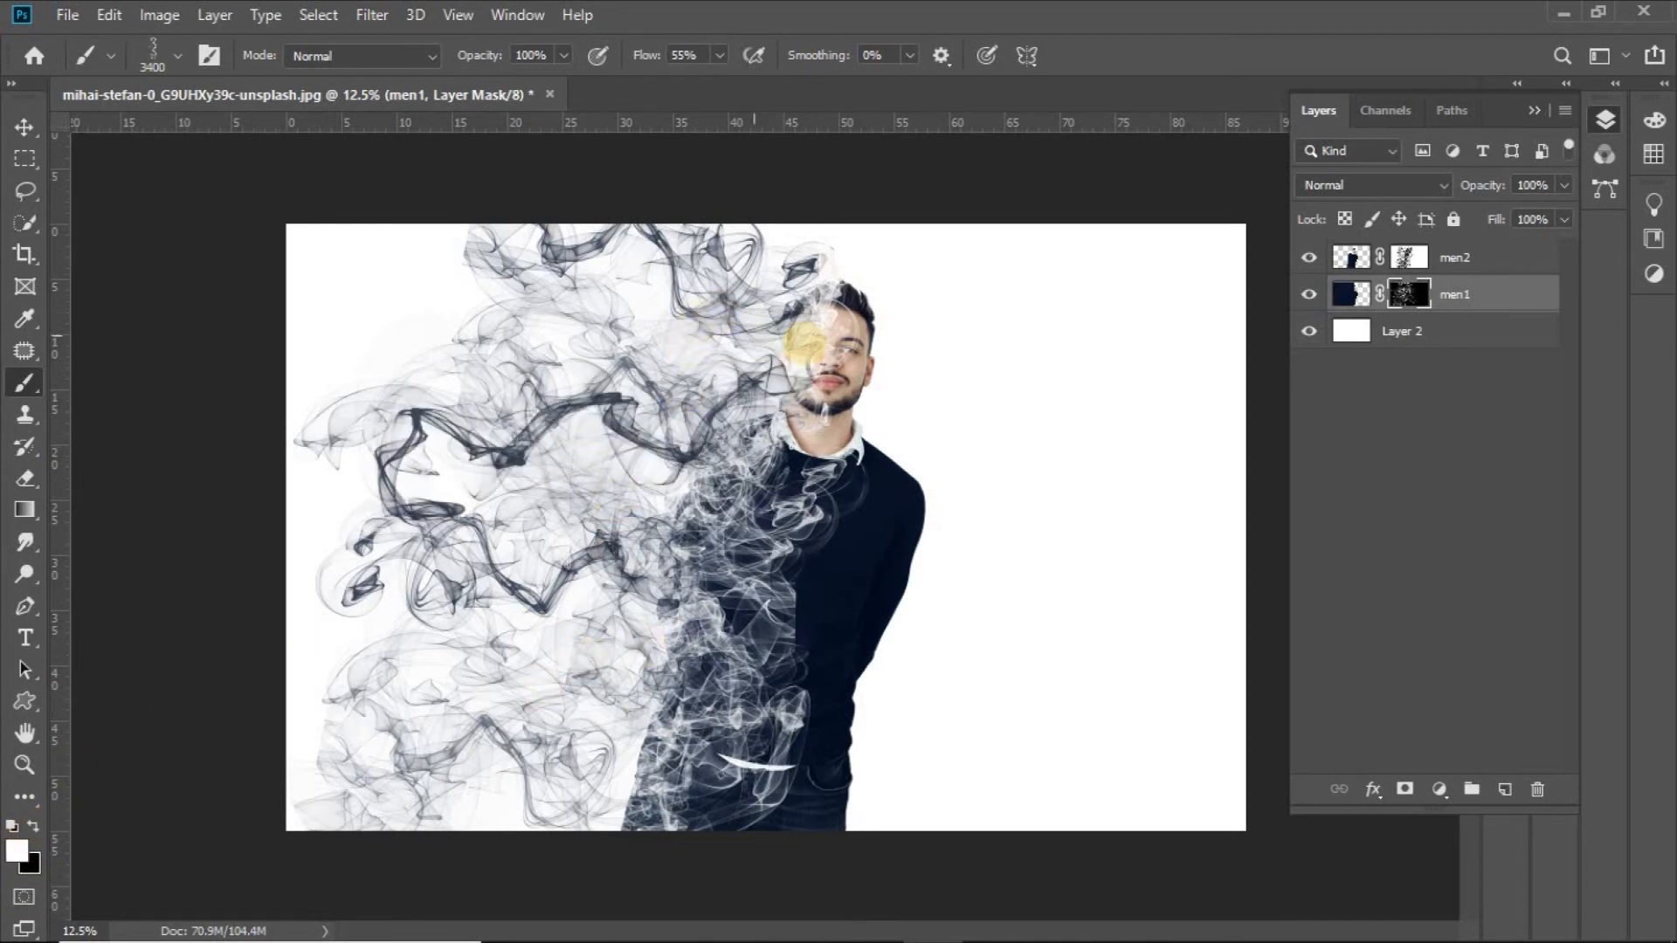
# - Stamp white smoke on men1's mask beside the face, down the dissolving side of the torso and at the waist
pyautogui.click(902, 352)
pyautogui.click(908, 481)
pyautogui.click(861, 685)
pyautogui.click(857, 640)
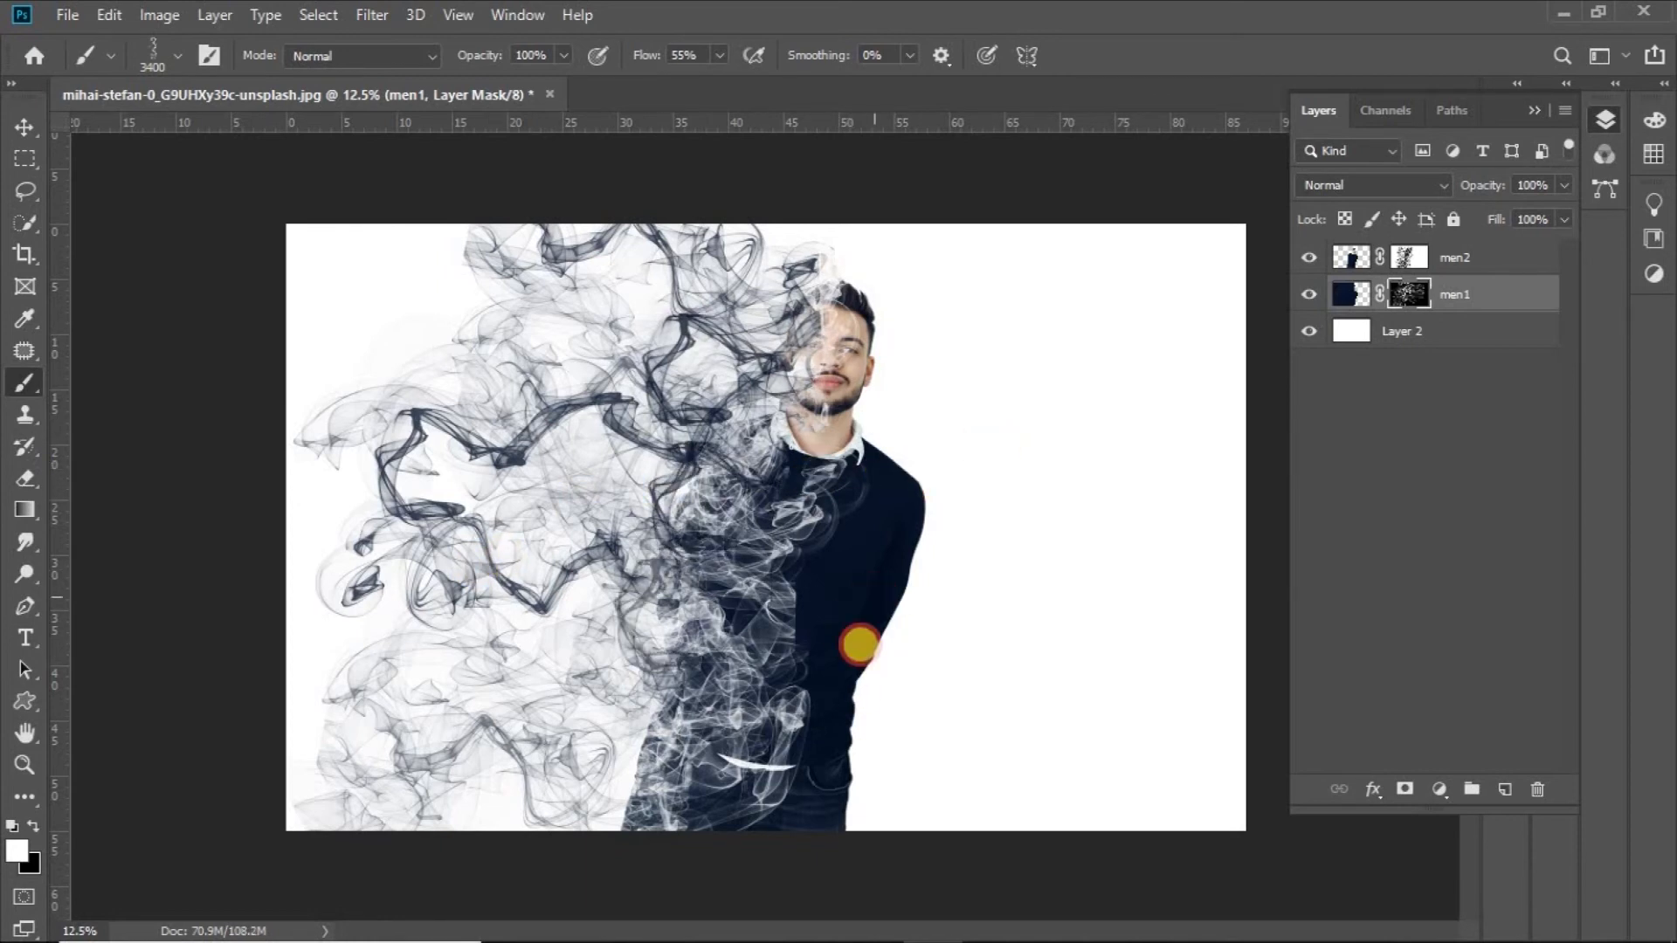
pyautogui.click(828, 696)
pyautogui.click(843, 762)
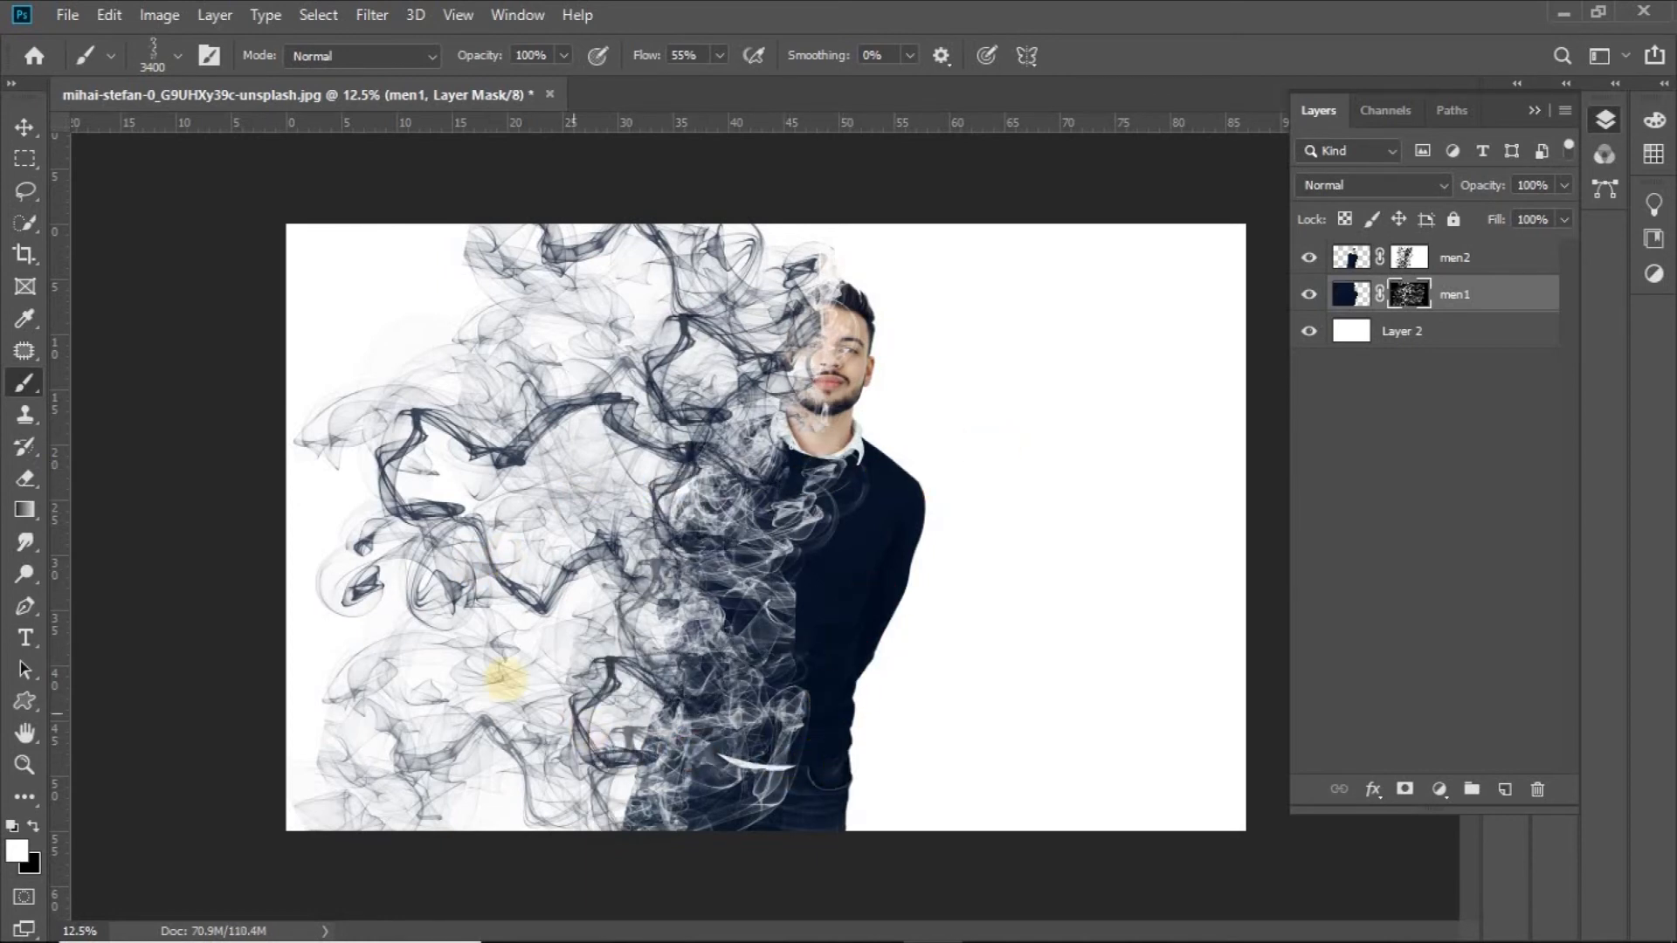
# - Stamp more white smoke on men1's mask over the outer part of the cloud, from the picture's lower edge up to head height
pyautogui.click(479, 662)
pyautogui.click(457, 815)
pyautogui.click(536, 367)
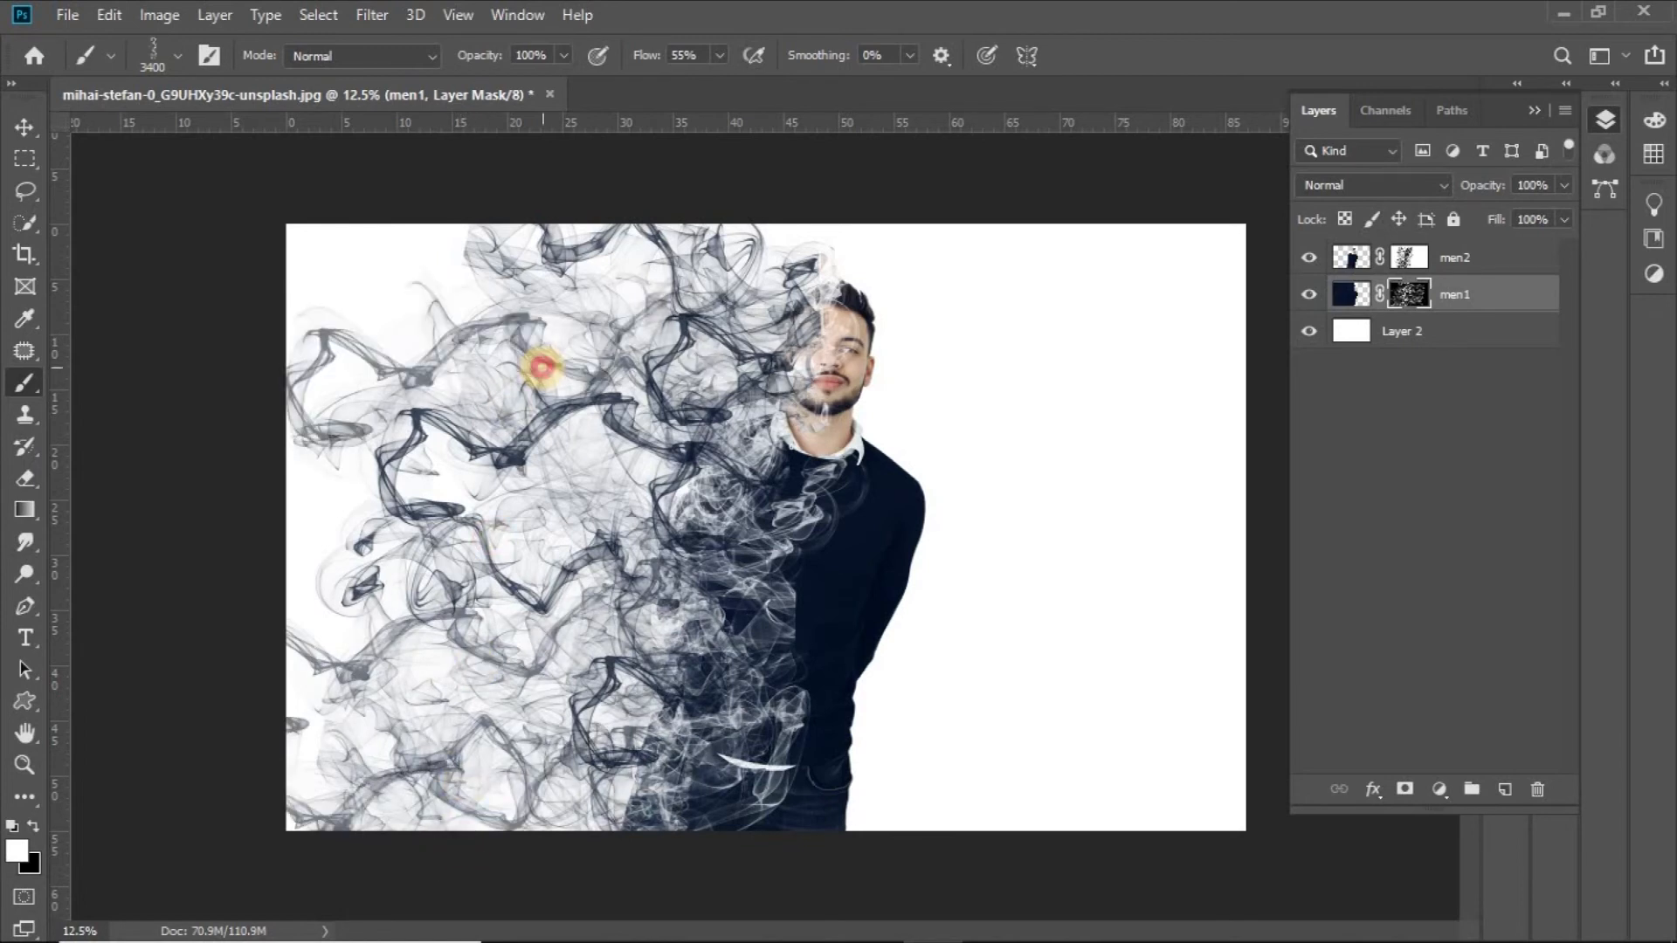
pyautogui.click(681, 413)
# - Fill Layer 2 with a white-to-black radial gradient running from the picture's centre to its lower-right corner
pyautogui.click(1415, 294)
pyautogui.click(1402, 328)
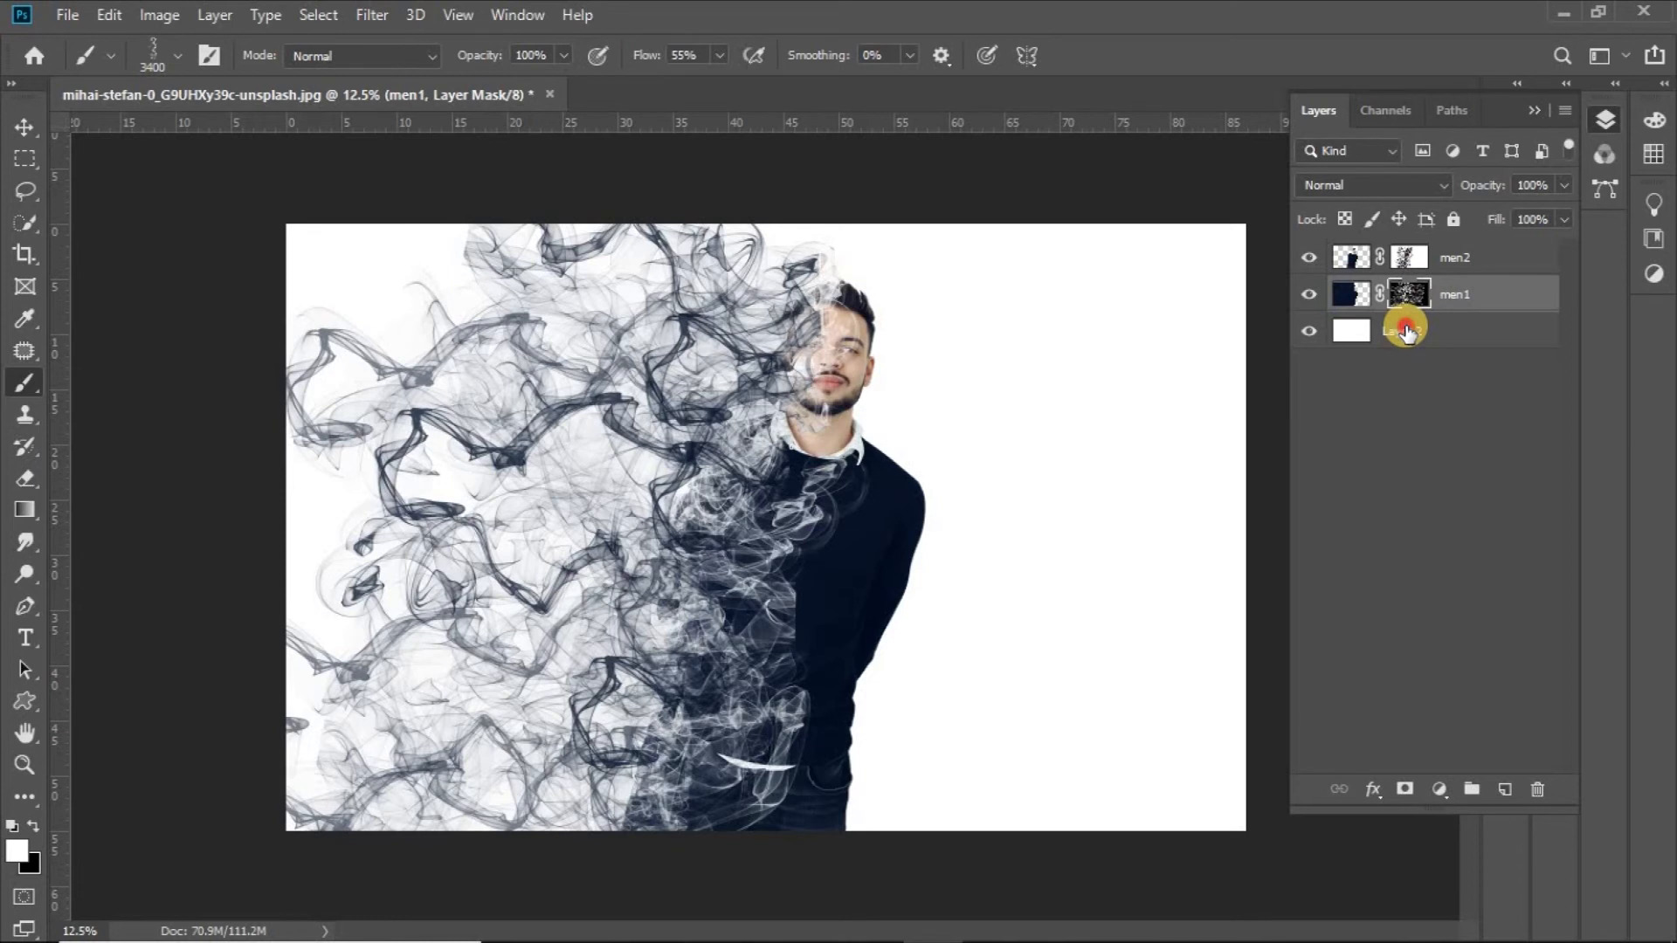
pyautogui.press('g')
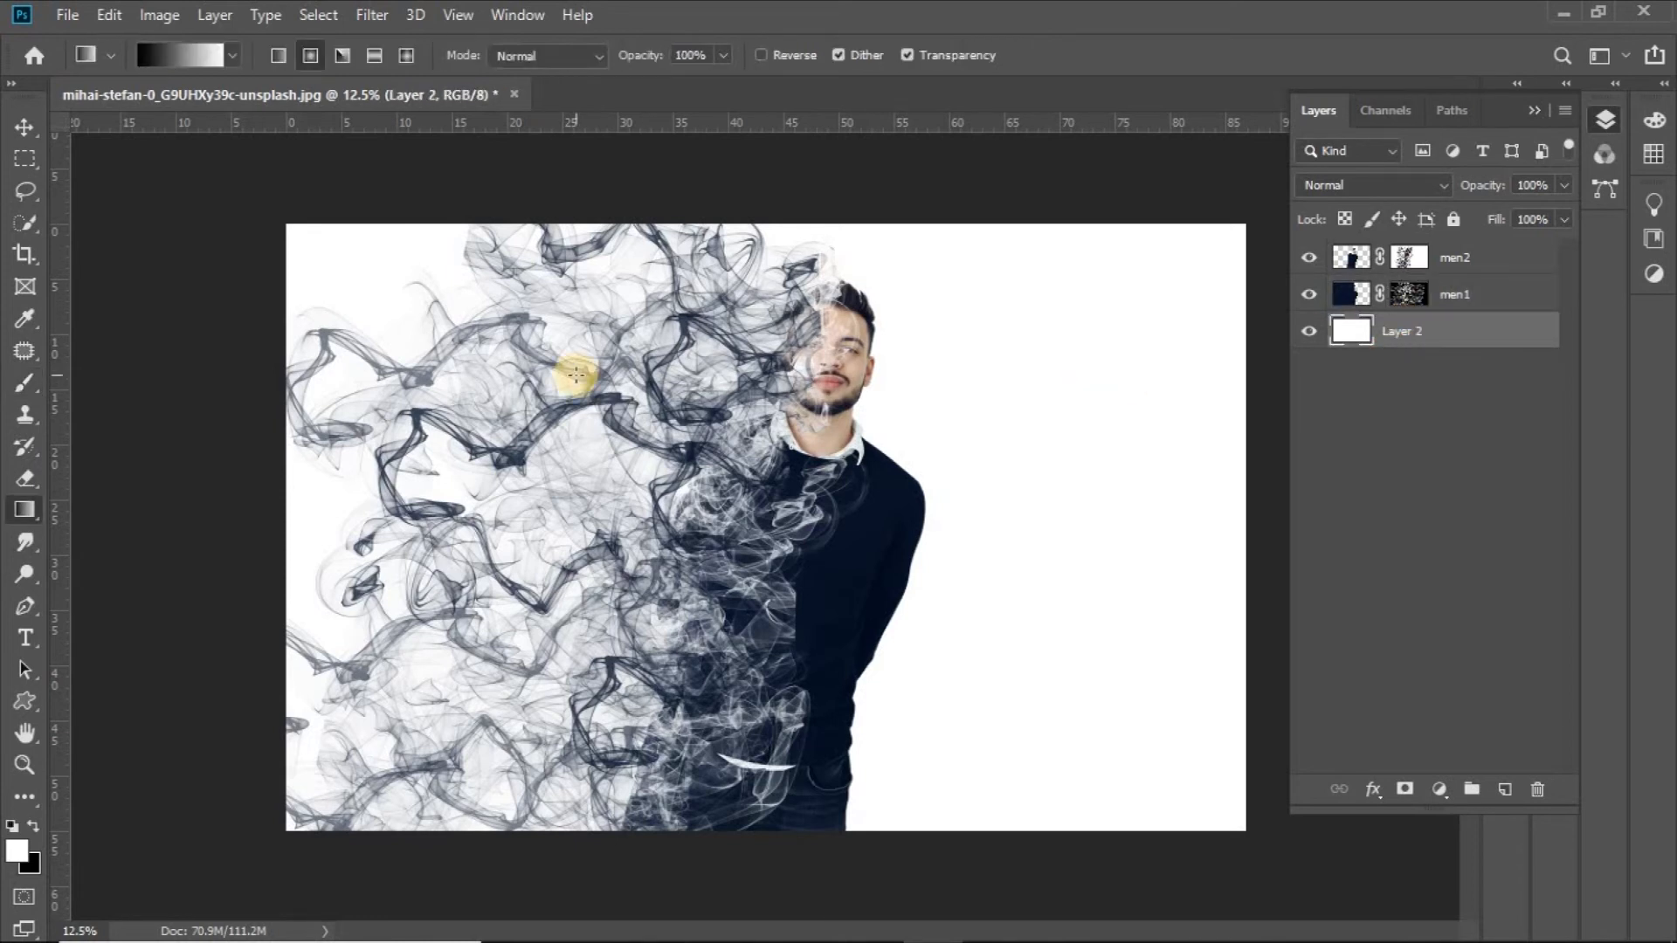
pyautogui.click(230, 52)
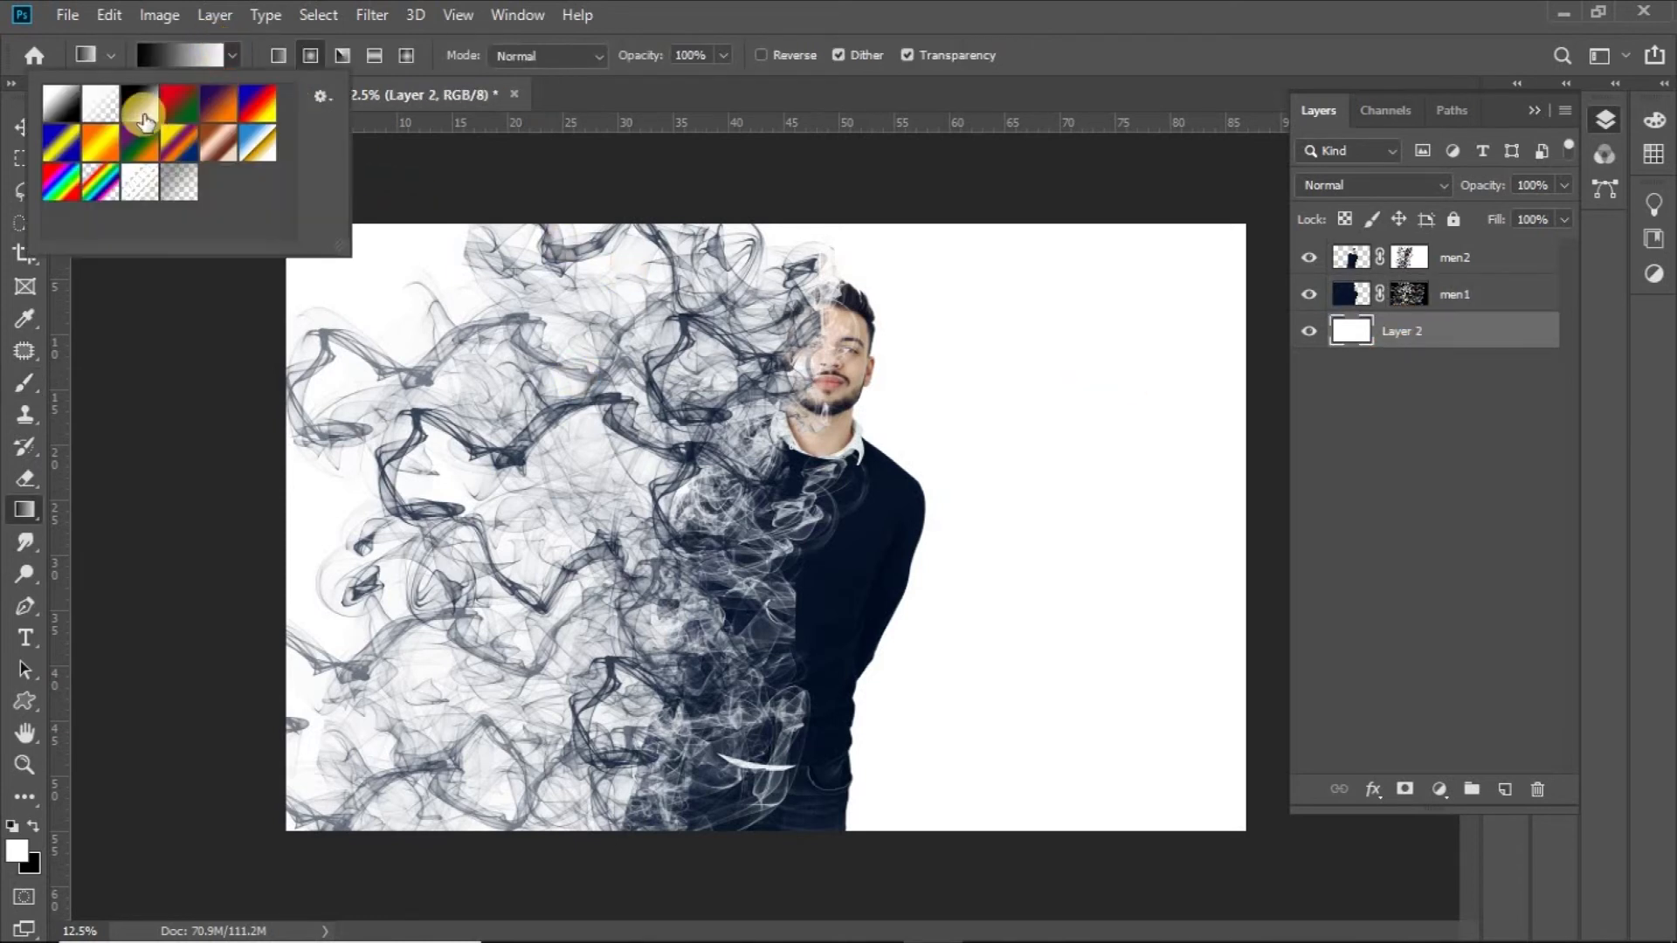
pyautogui.doubleClick(66, 109)
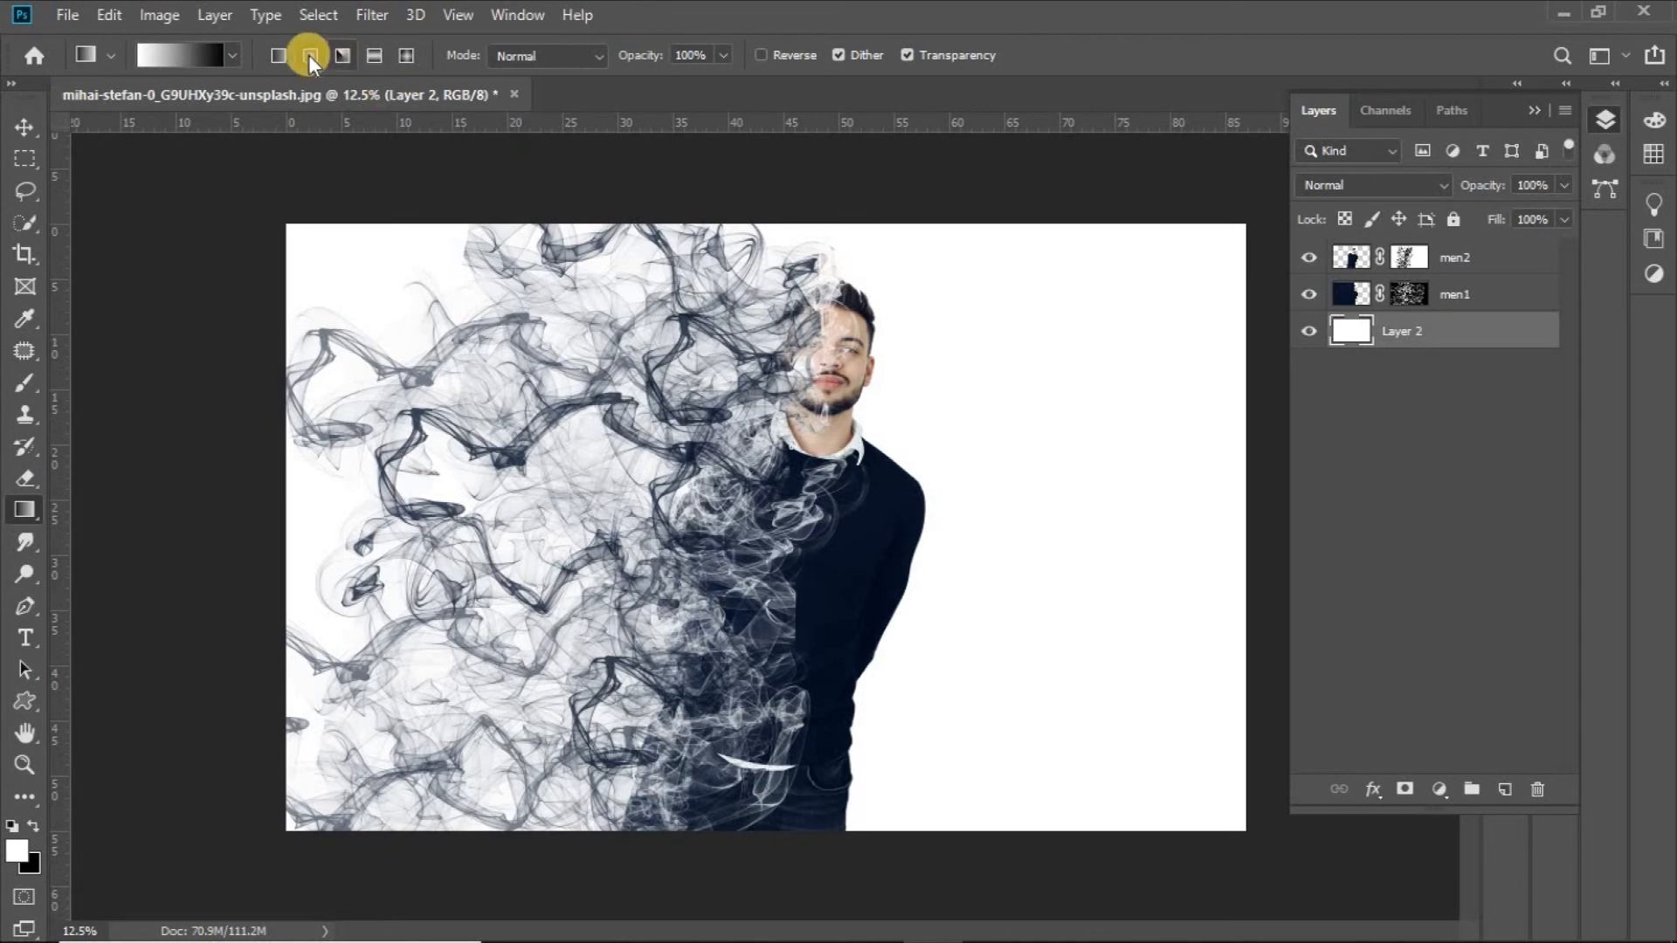
pyautogui.moveTo(762, 504); pyautogui.dragTo(1247, 823)
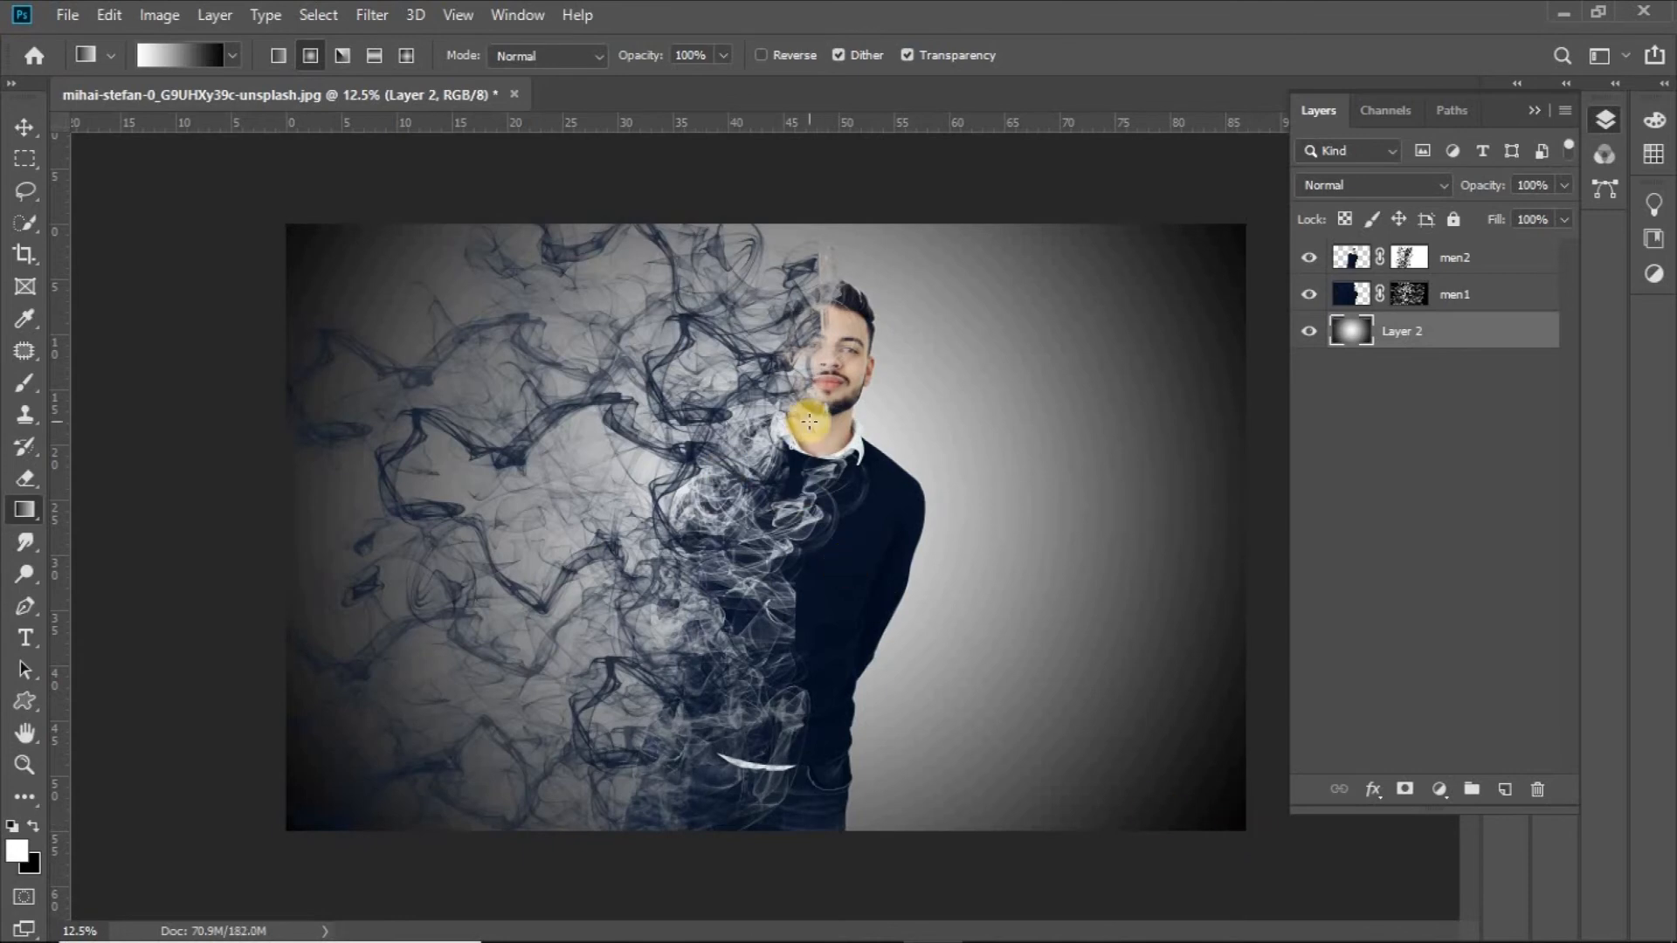
pyautogui.click(1530, 108)
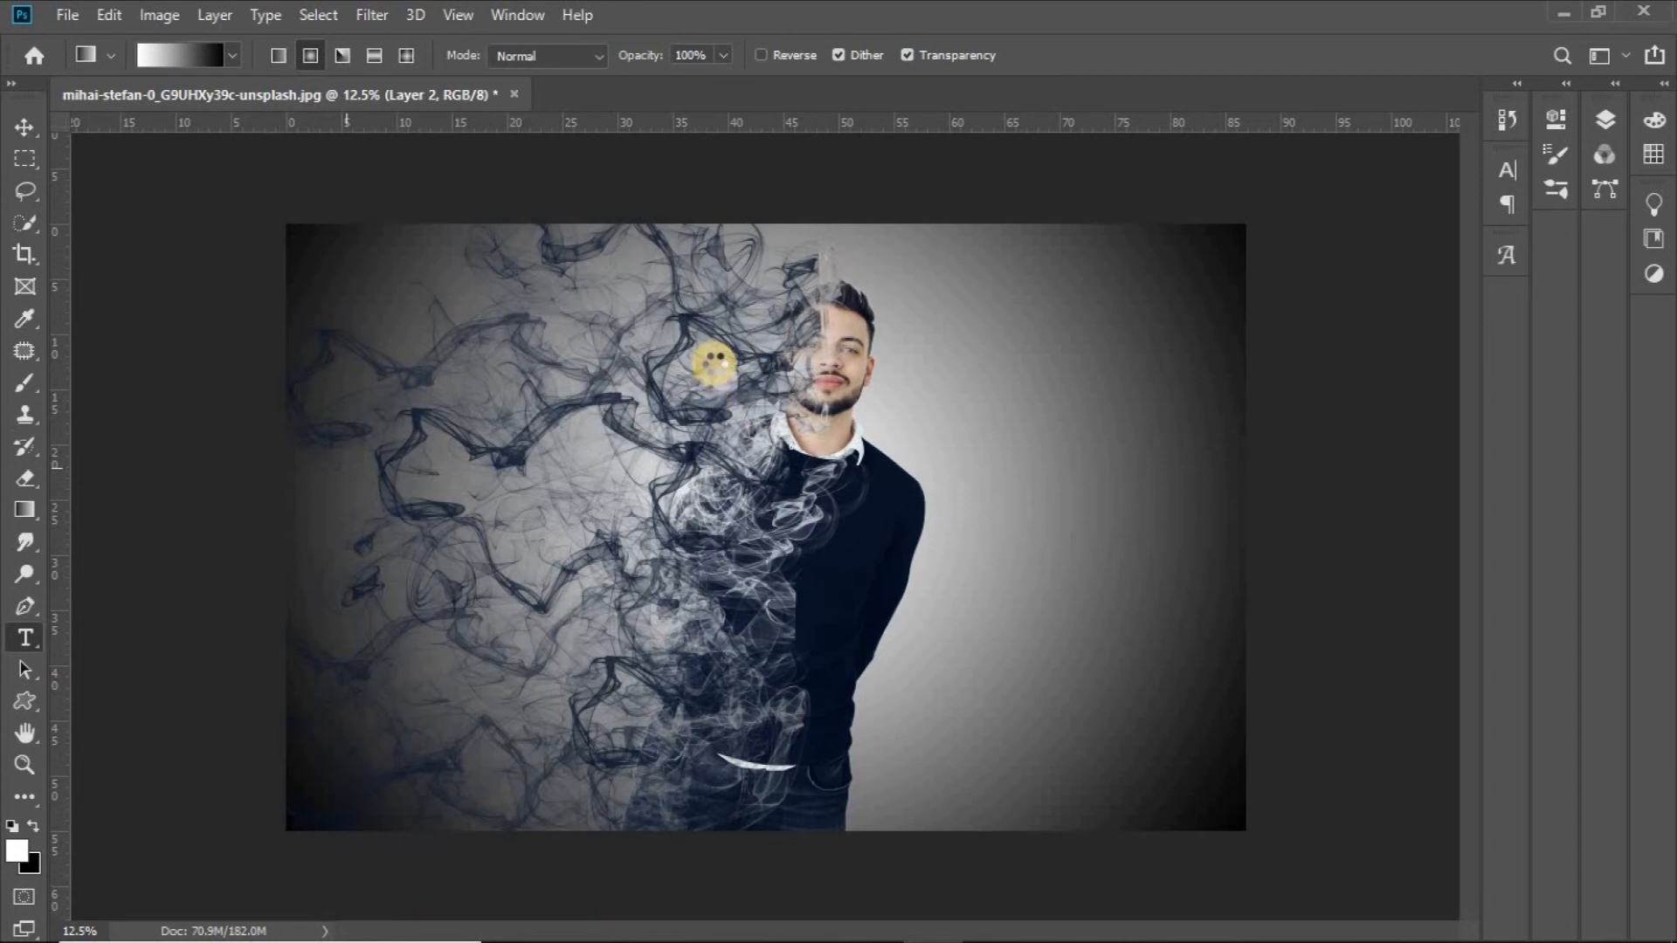
# - Add the text "boY" in the ATROX font, scaled to about 208 pt, in the picture's upper-right corner
pyautogui.press('t')
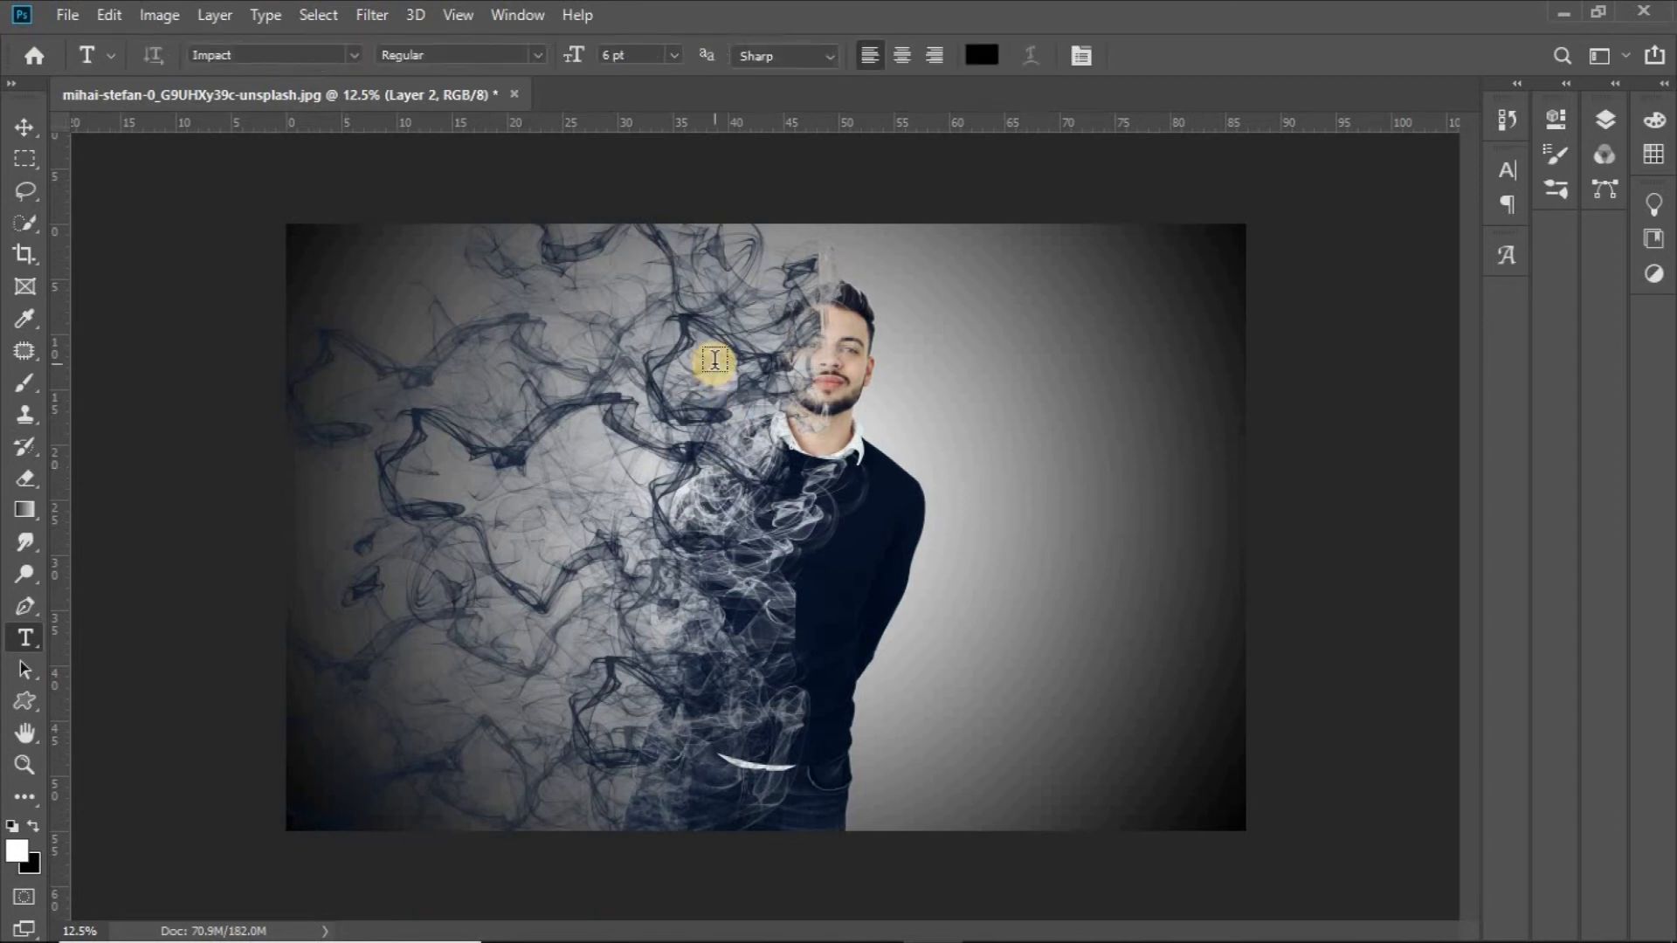
pyautogui.click(355, 54)
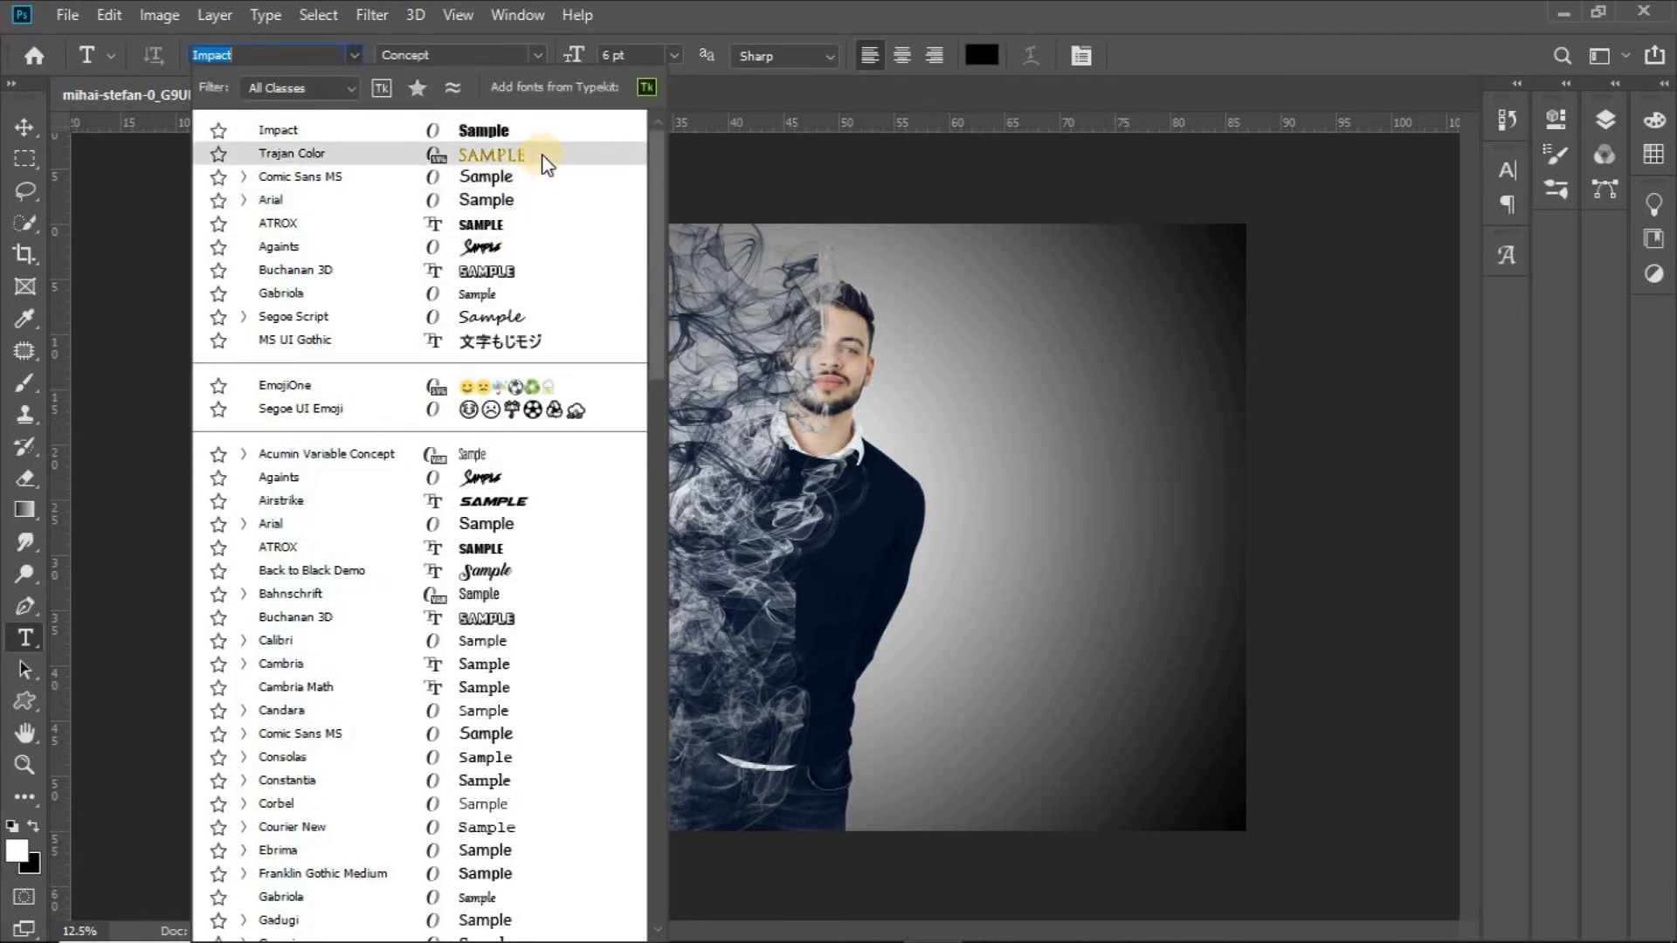
pyautogui.click(533, 225)
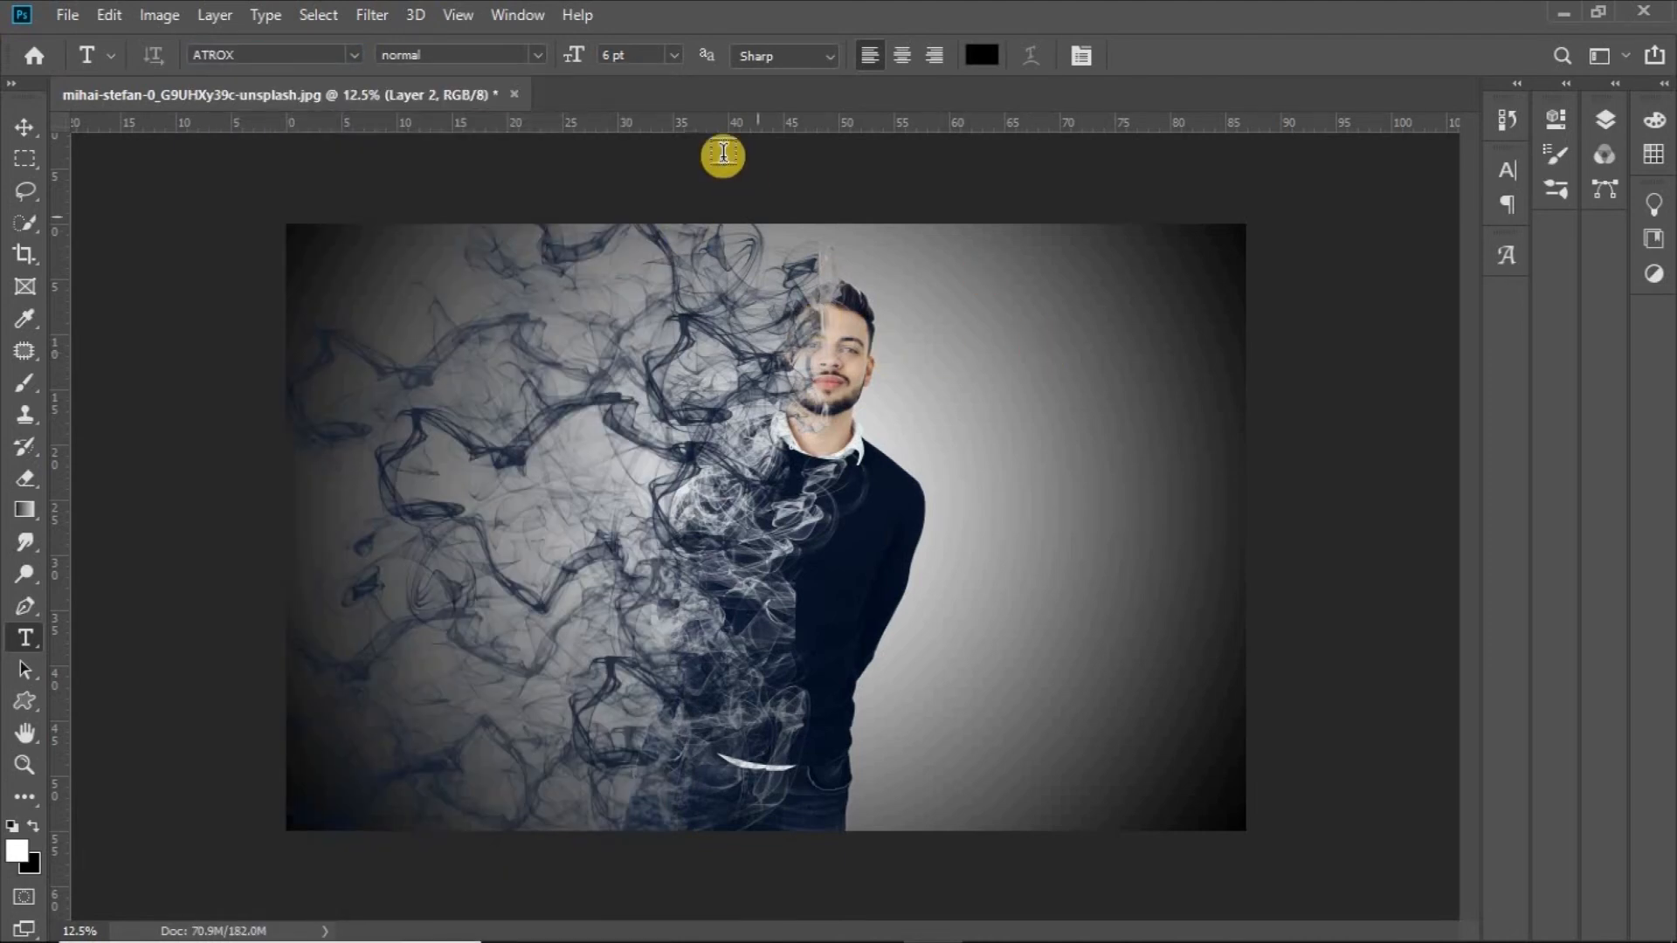
pyautogui.click(828, 404)
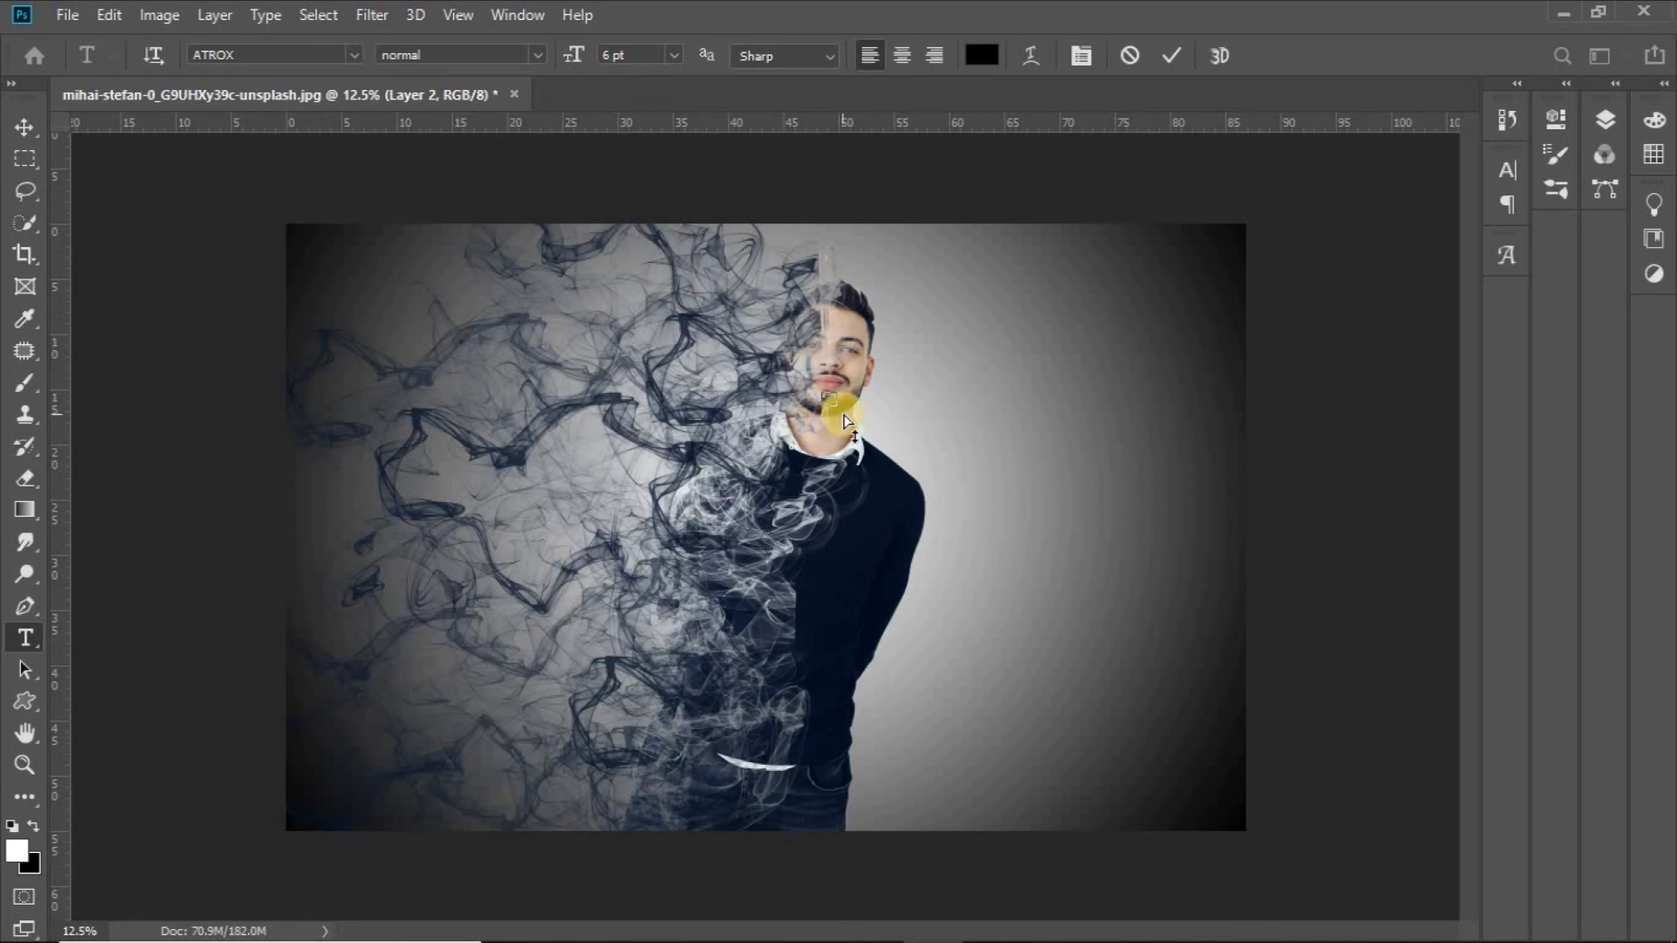
pyautogui.moveTo(843, 407); pyautogui.dragTo(1125, 535)
pyautogui.moveTo(998, 521); pyautogui.dragTo(1153, 359)
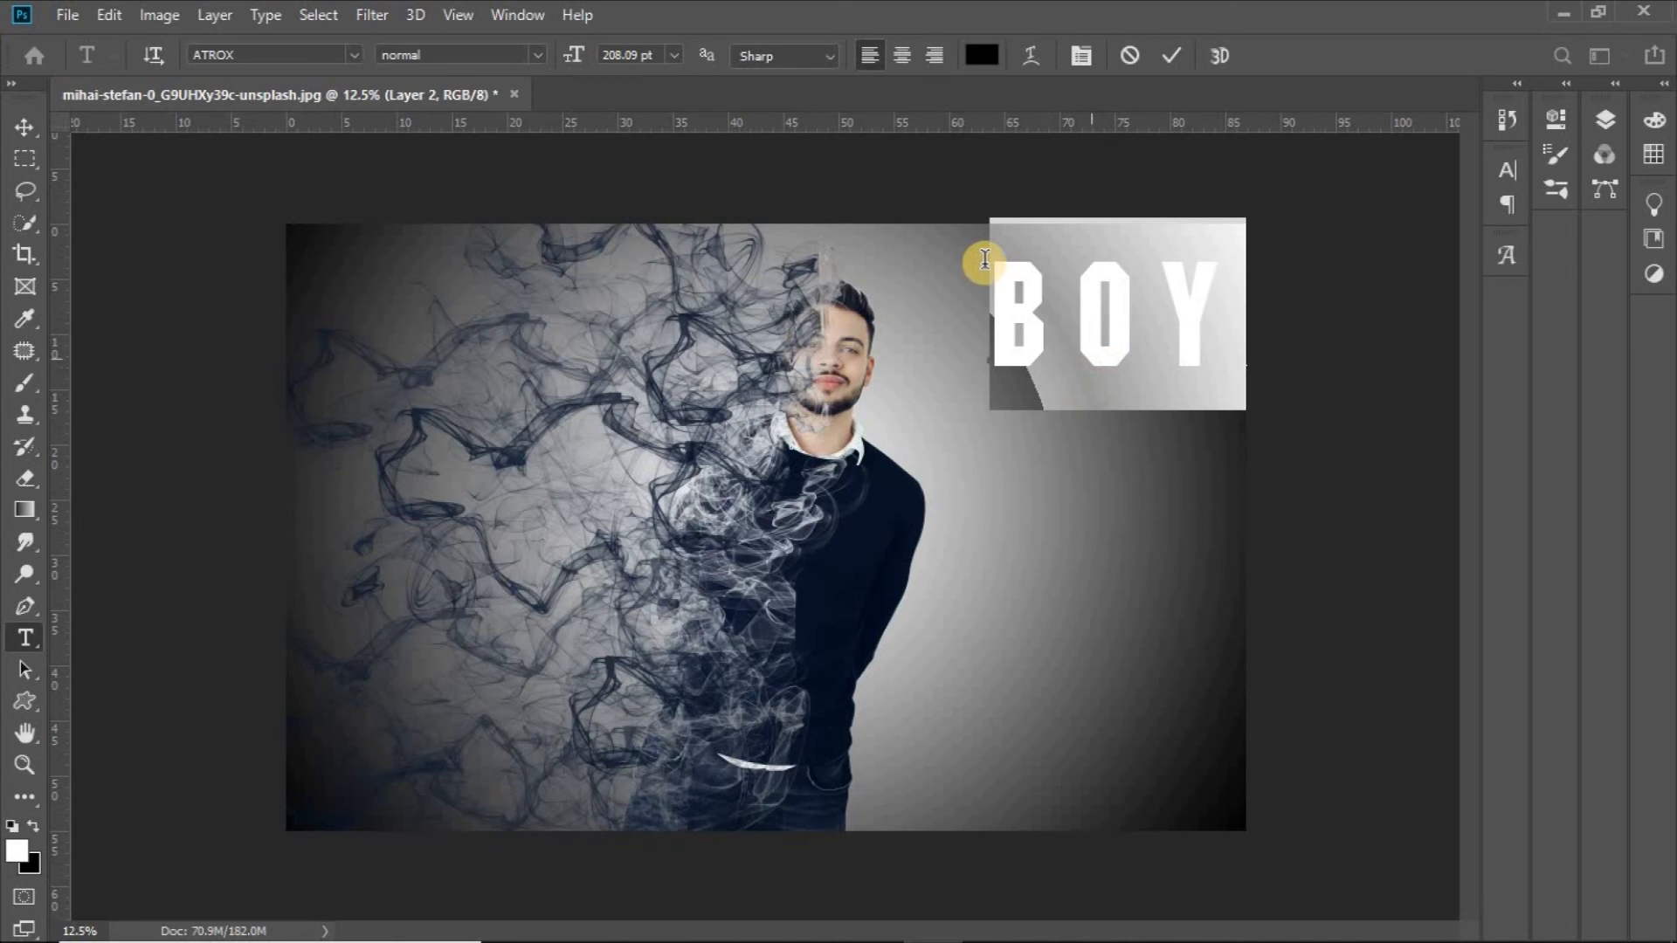
# - Set the text colour to the dark brown 423737 and commit the text
pyautogui.click(983, 55)
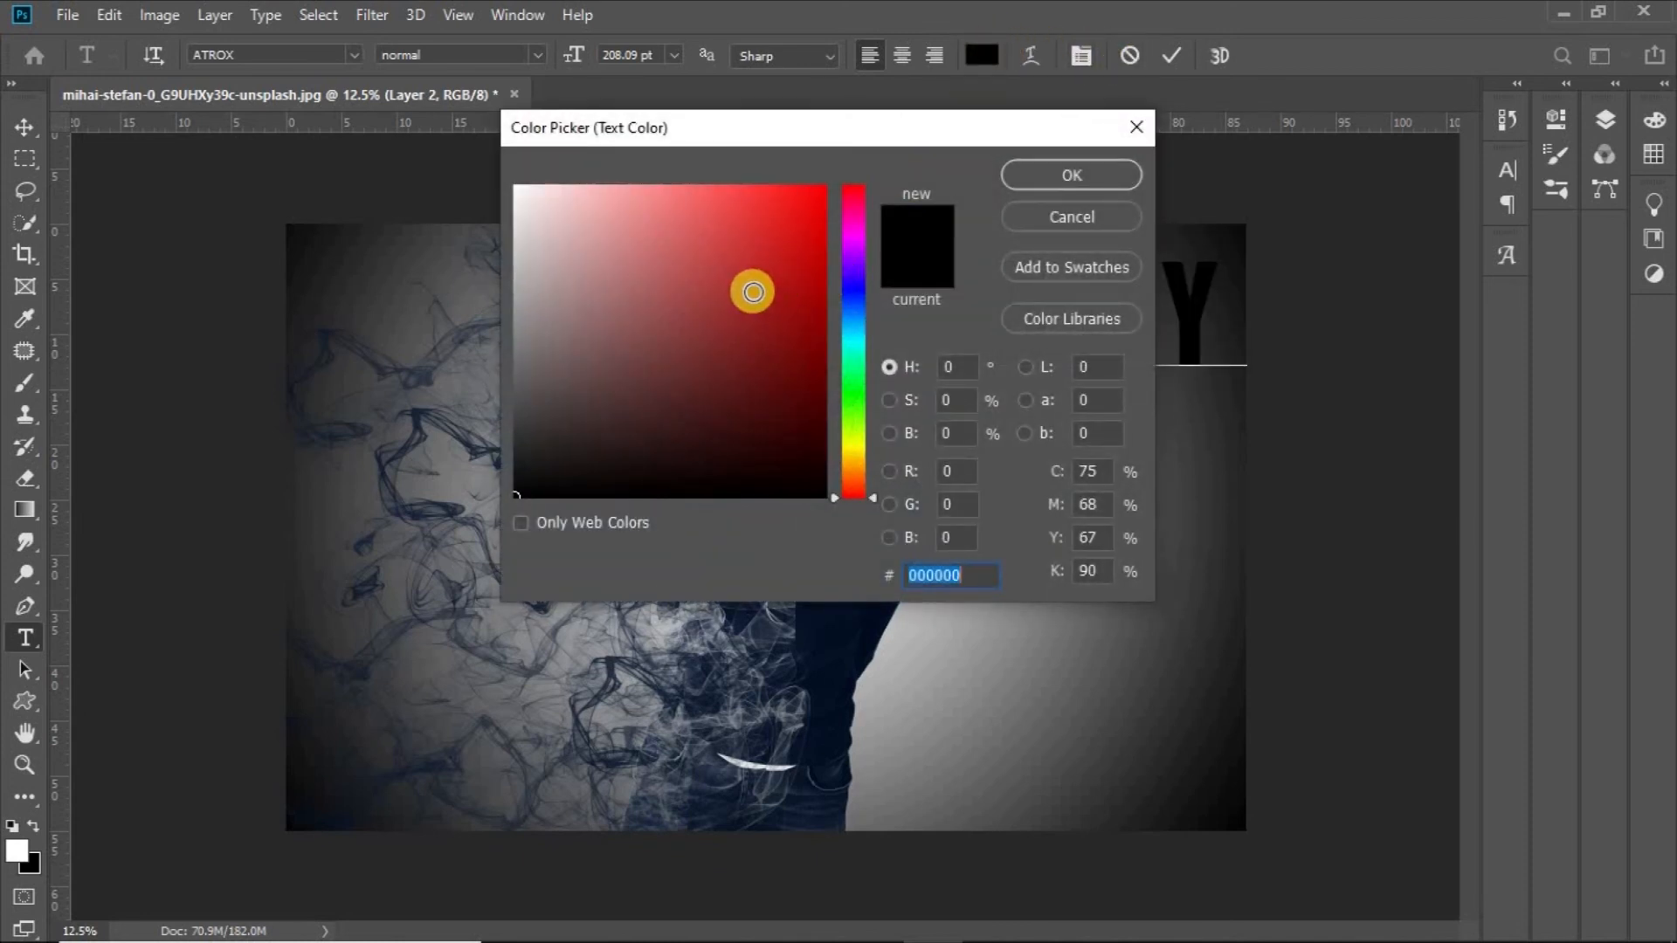
pyautogui.click(567, 229)
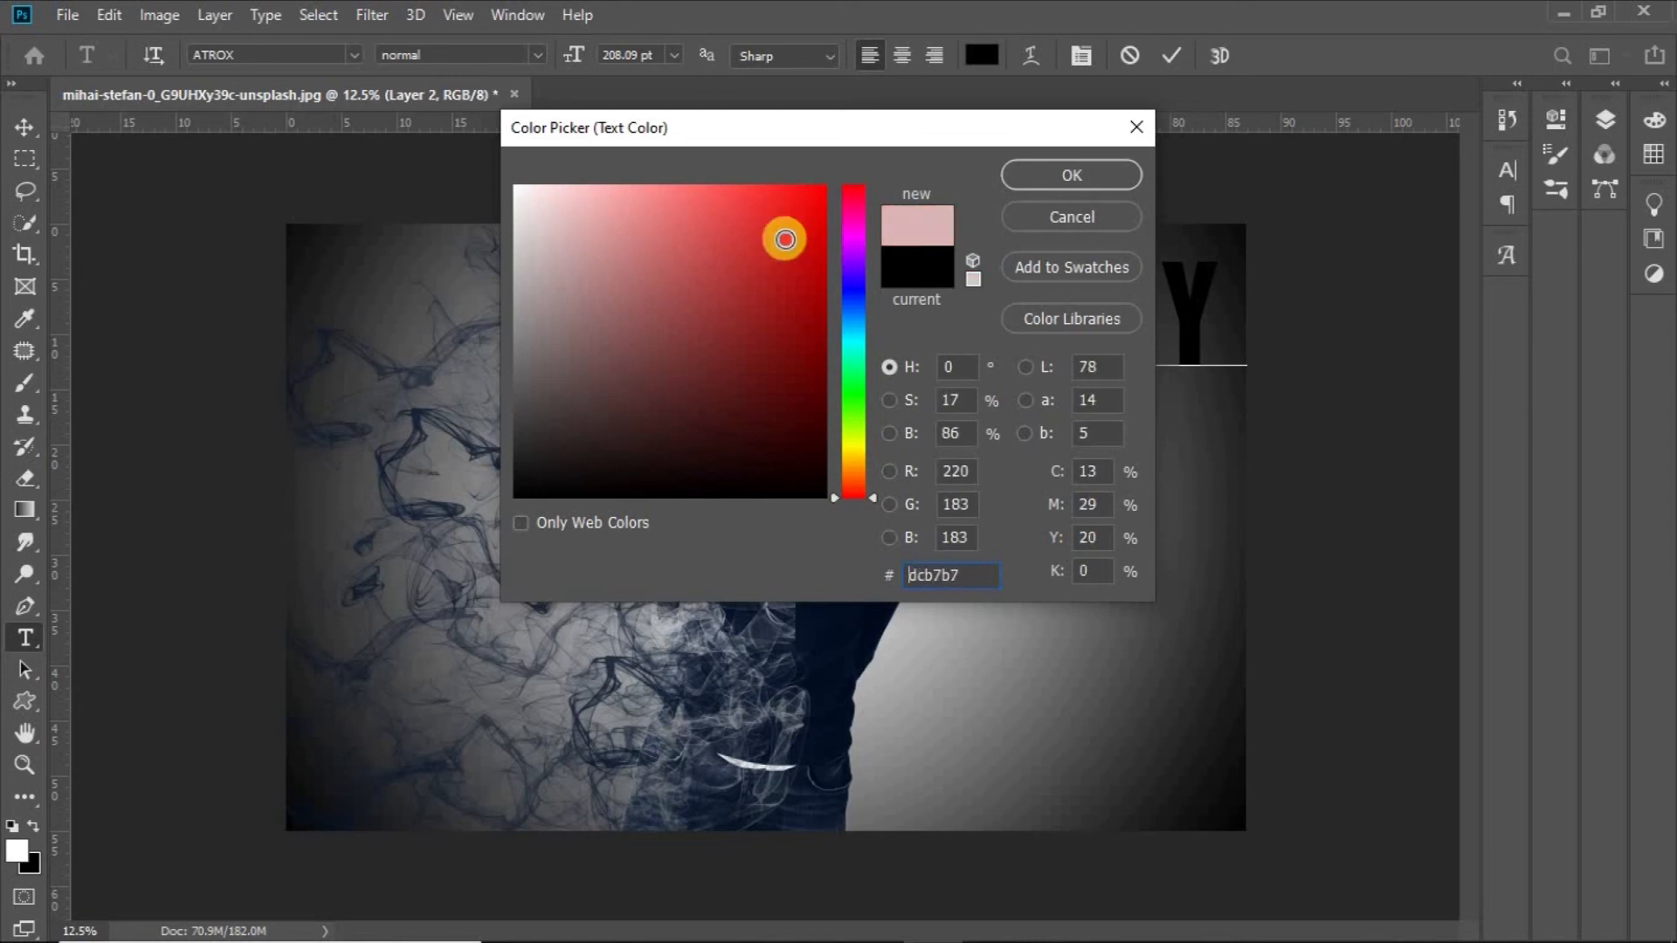
pyautogui.moveTo(730, 397)
pyautogui.mouseDown()
pyautogui.moveTo(737, 431)
pyautogui.moveTo(658, 367)
pyautogui.moveTo(611, 375)
pyautogui.moveTo(565, 415)
pyautogui.mouseUp()
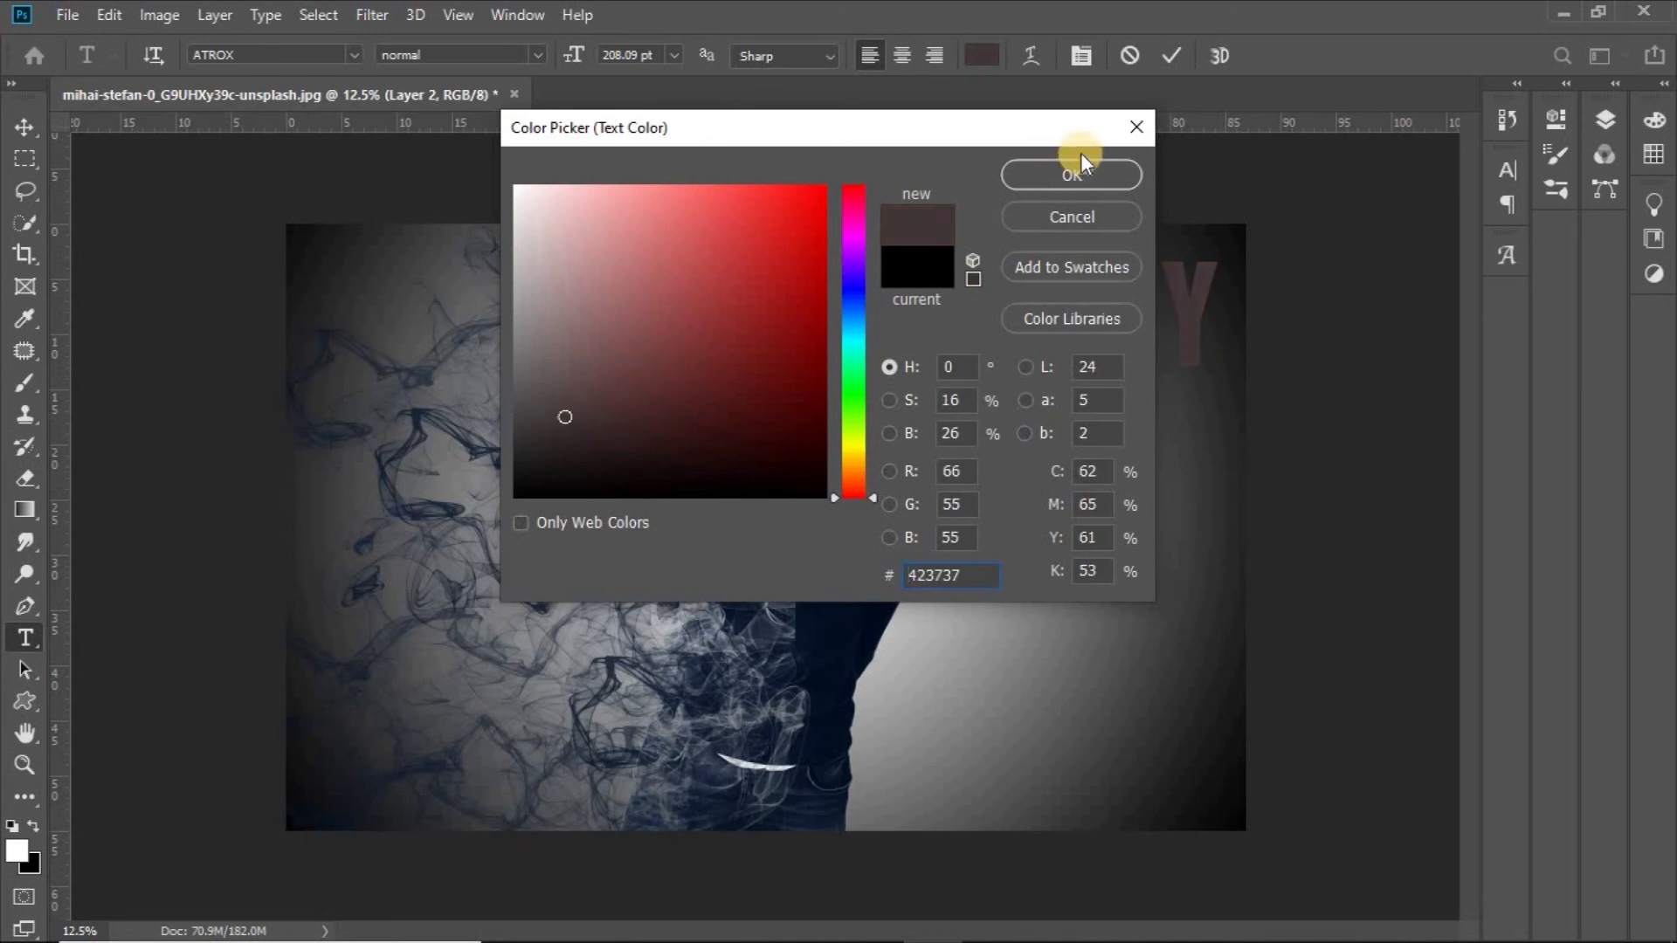
pyautogui.click(1074, 172)
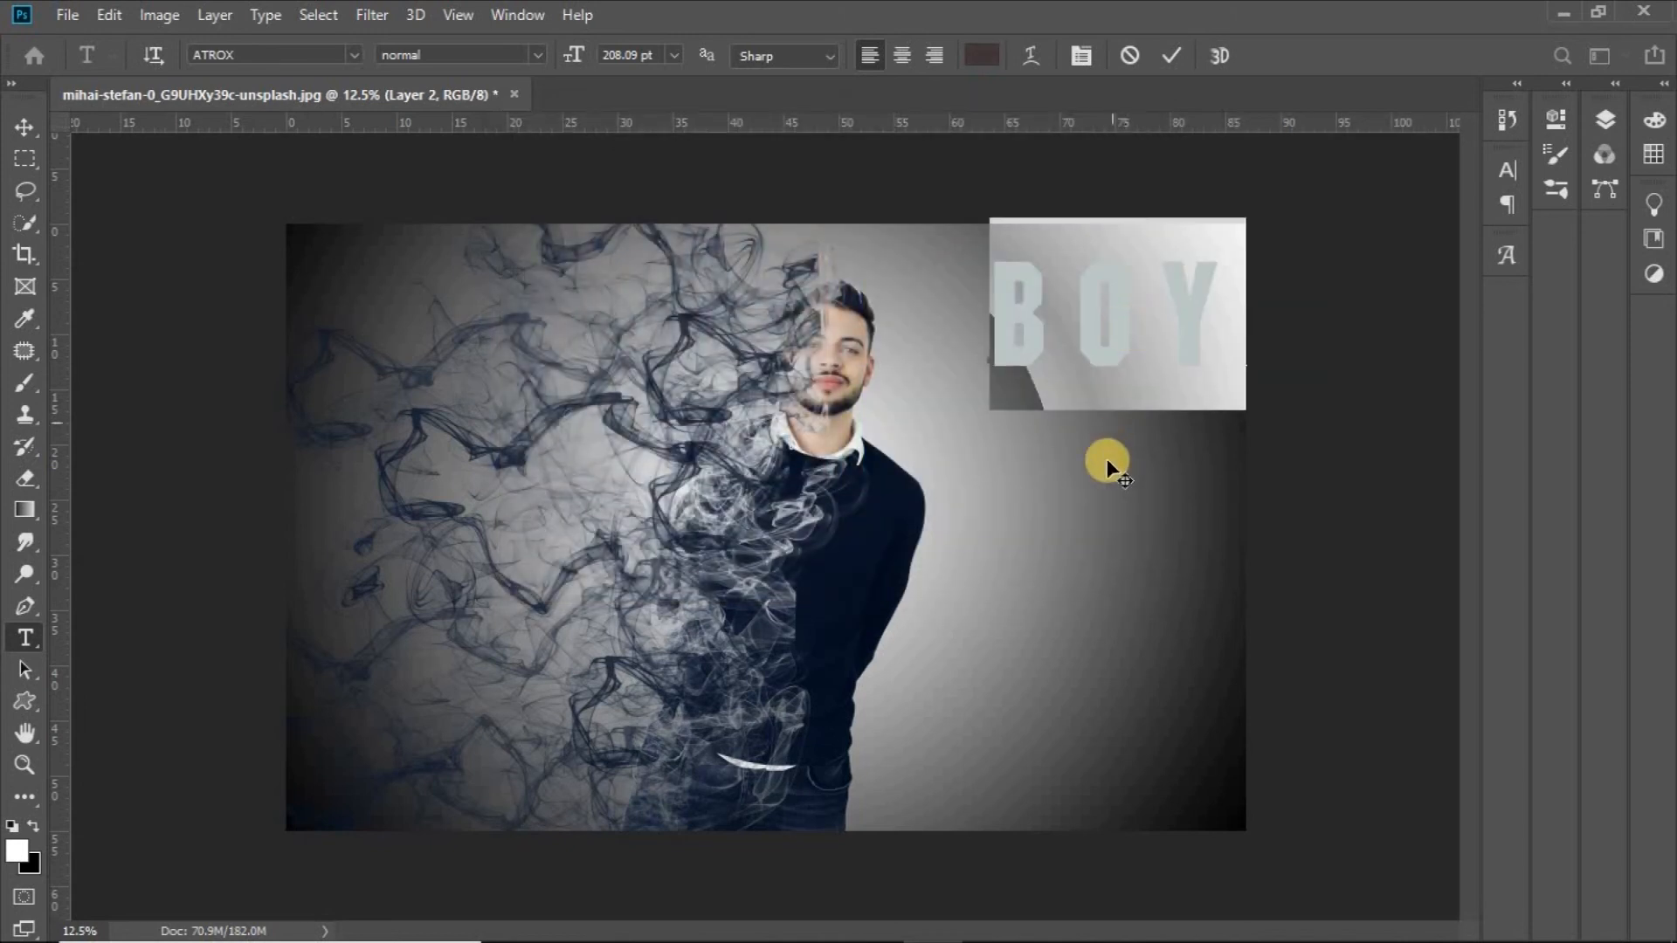
pyautogui.click(1171, 55)
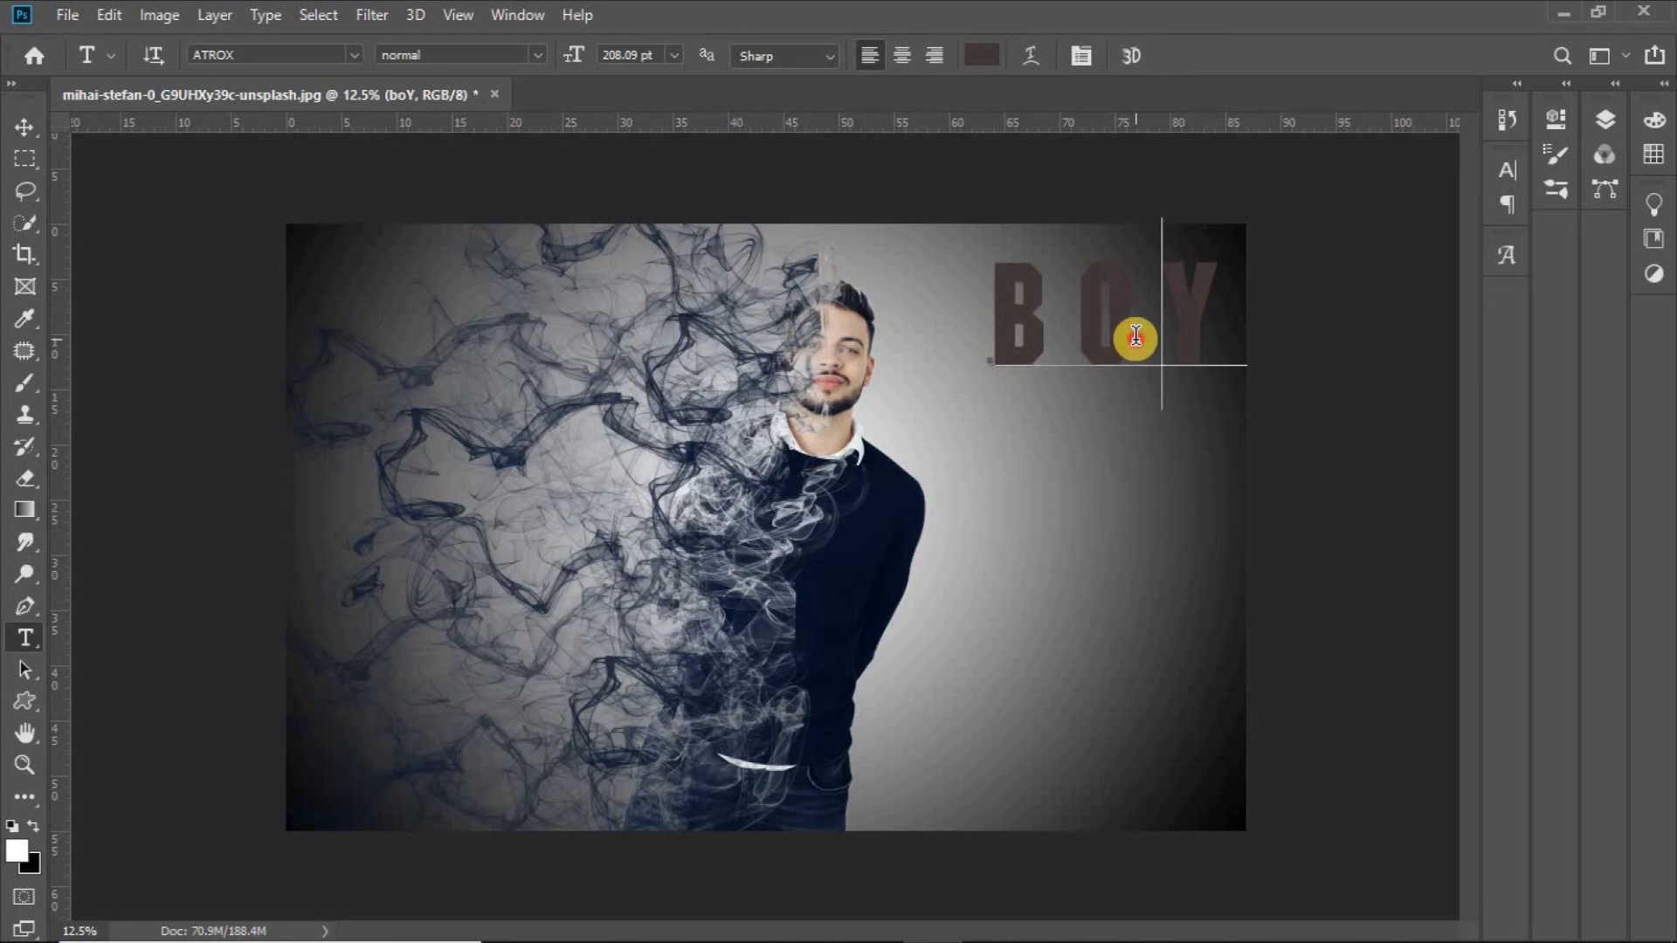
# - Add a white 10 px inside Stroke layer effect to the boY text layer
pyautogui.doubleClick(1135, 337)
pyautogui.press('F7')
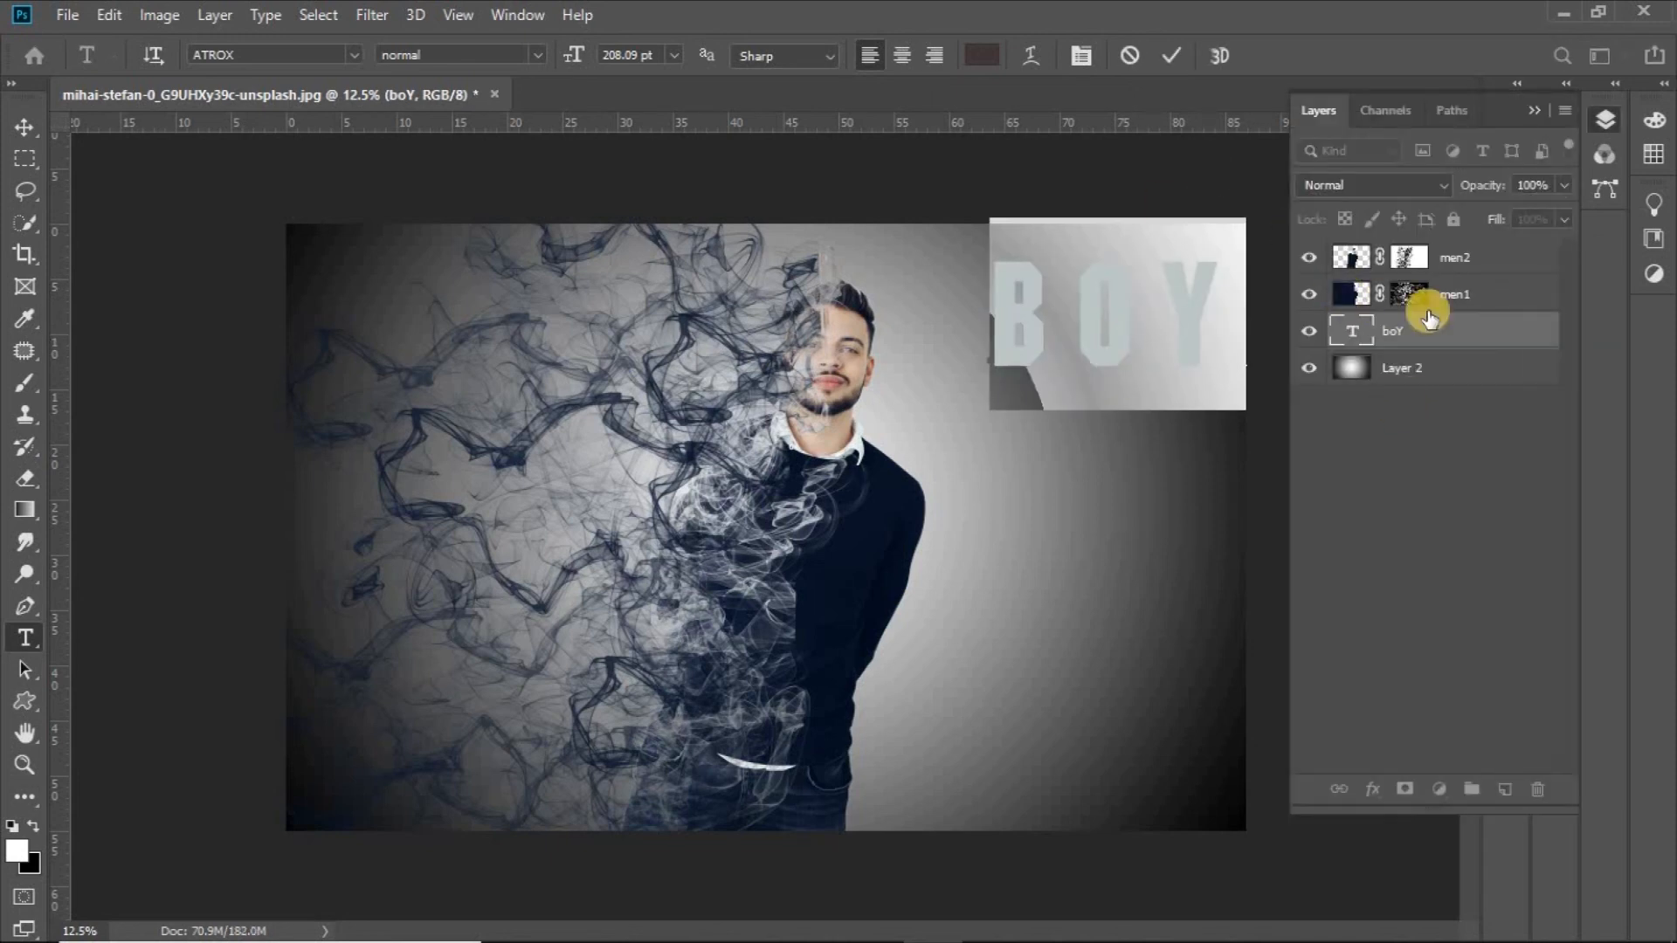
pyautogui.click(1410, 655)
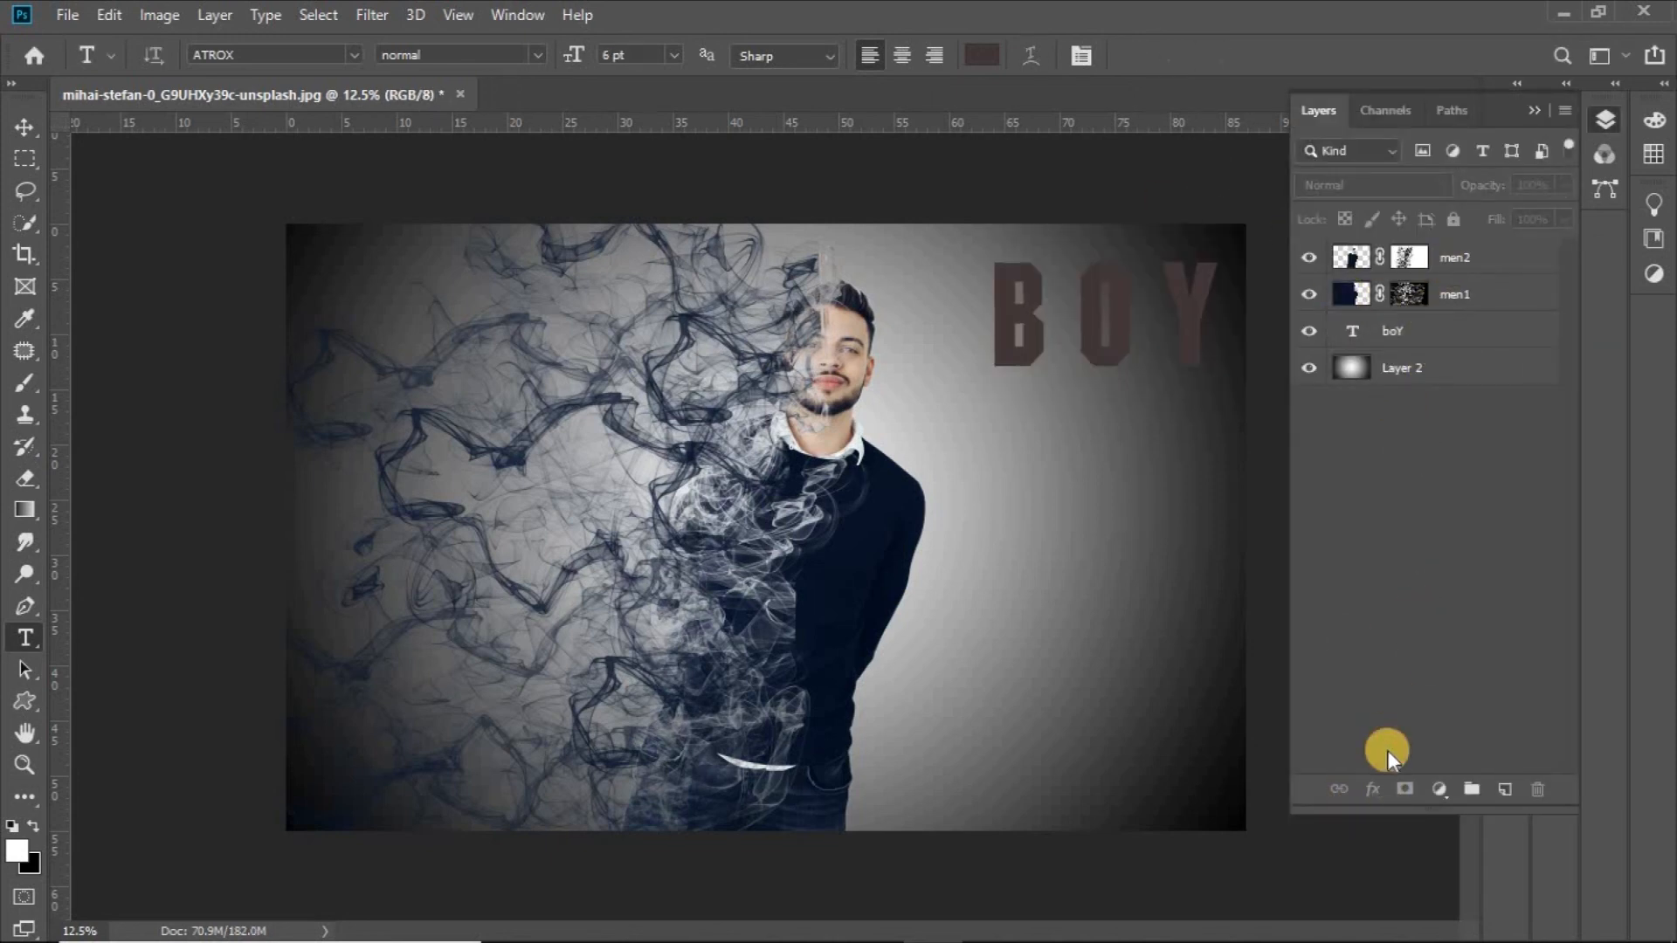
pyautogui.click(1432, 332)
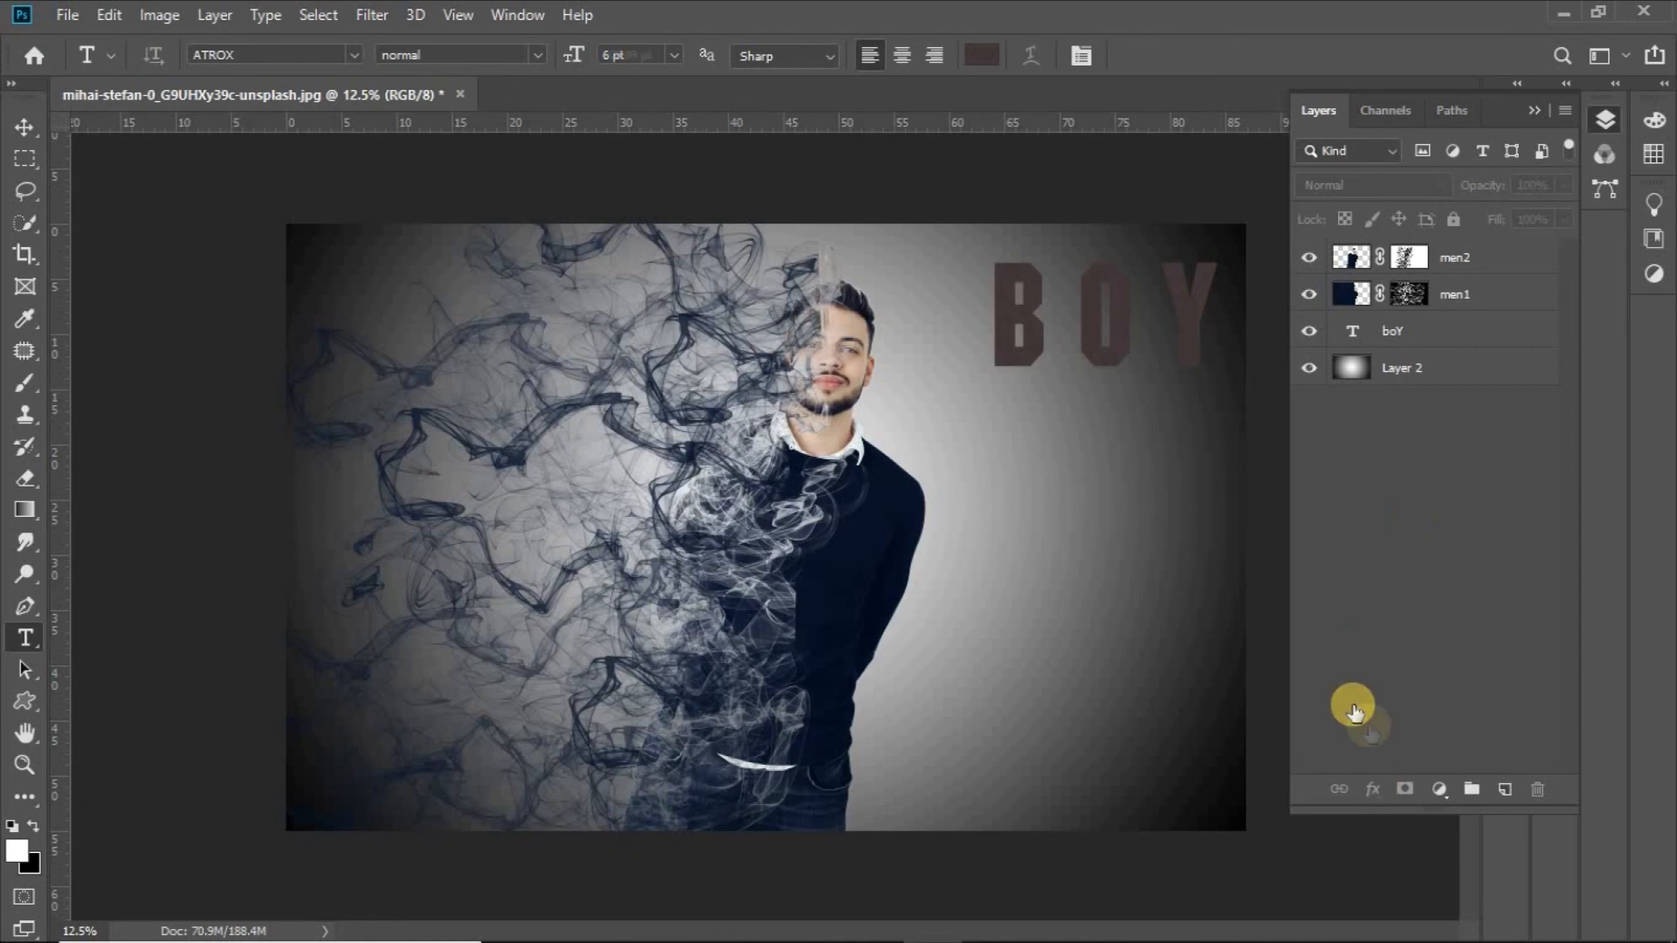
pyautogui.click(1372, 791)
pyautogui.click(1433, 498)
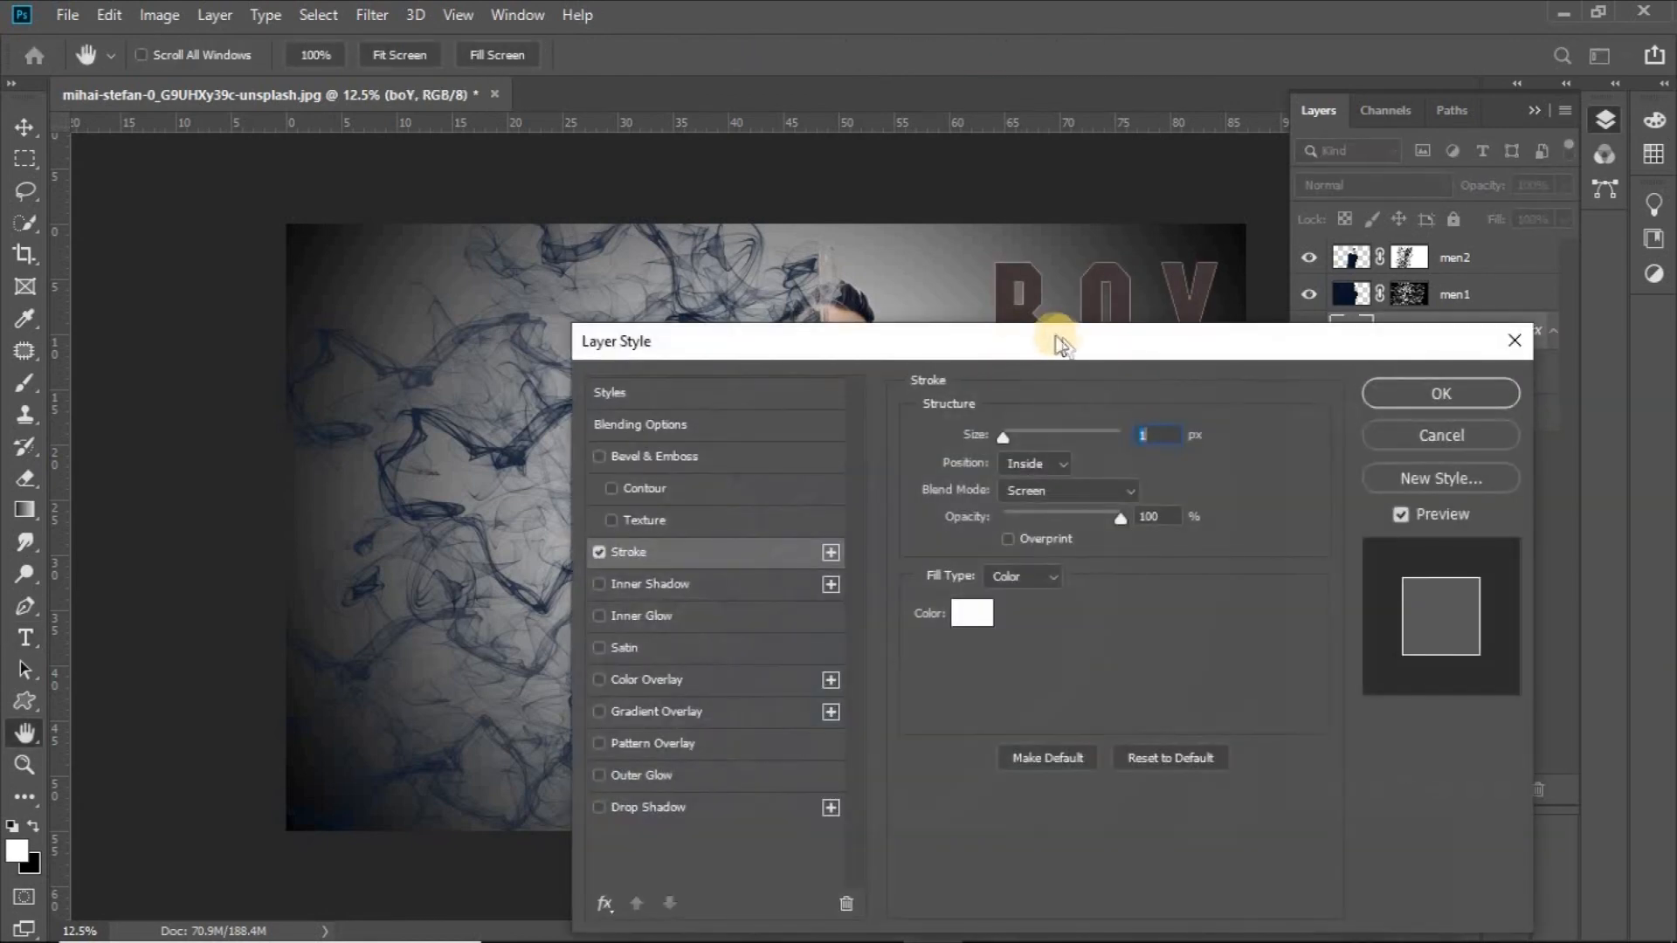
pyautogui.moveTo(1059, 340)
pyautogui.mouseDown()
pyautogui.moveTo(1023, 401)
pyautogui.moveTo(1074, 471)
pyautogui.mouseUp()
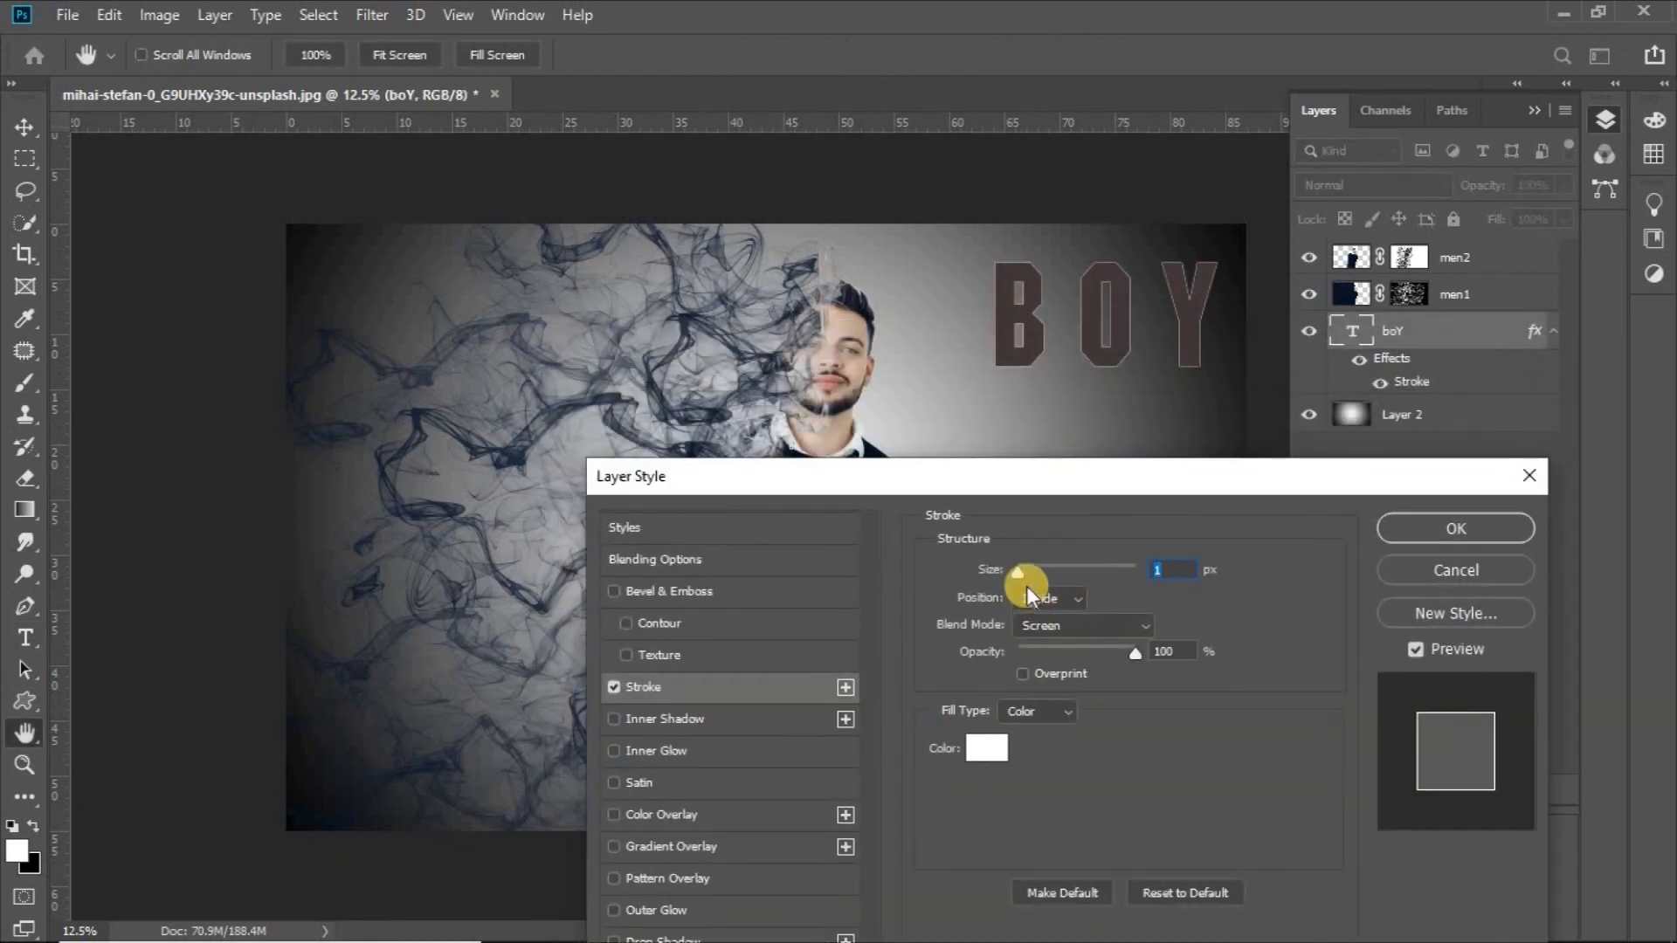
pyautogui.moveTo(1020, 575)
pyautogui.mouseDown()
pyautogui.moveTo(1045, 575)
pyautogui.moveTo(1029, 576)
pyautogui.mouseUp()
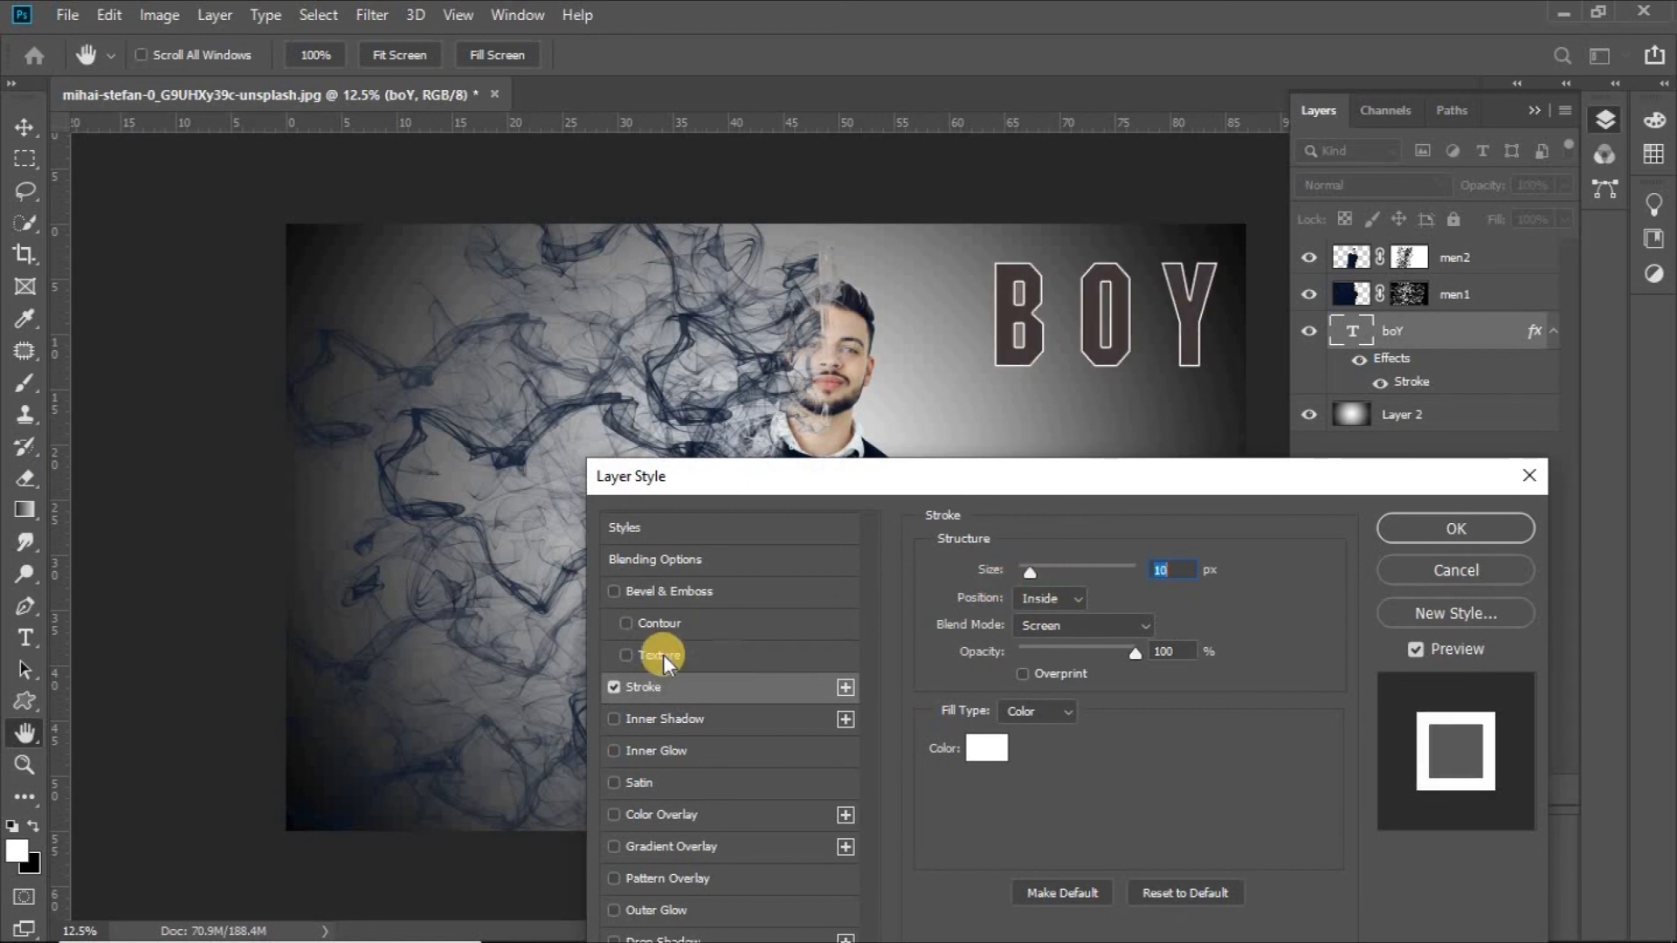
# - Add an Inner Bevel effect to the boY text, raise its depth to 480%, adjust it further and apply the layer style
pyautogui.click(665, 592)
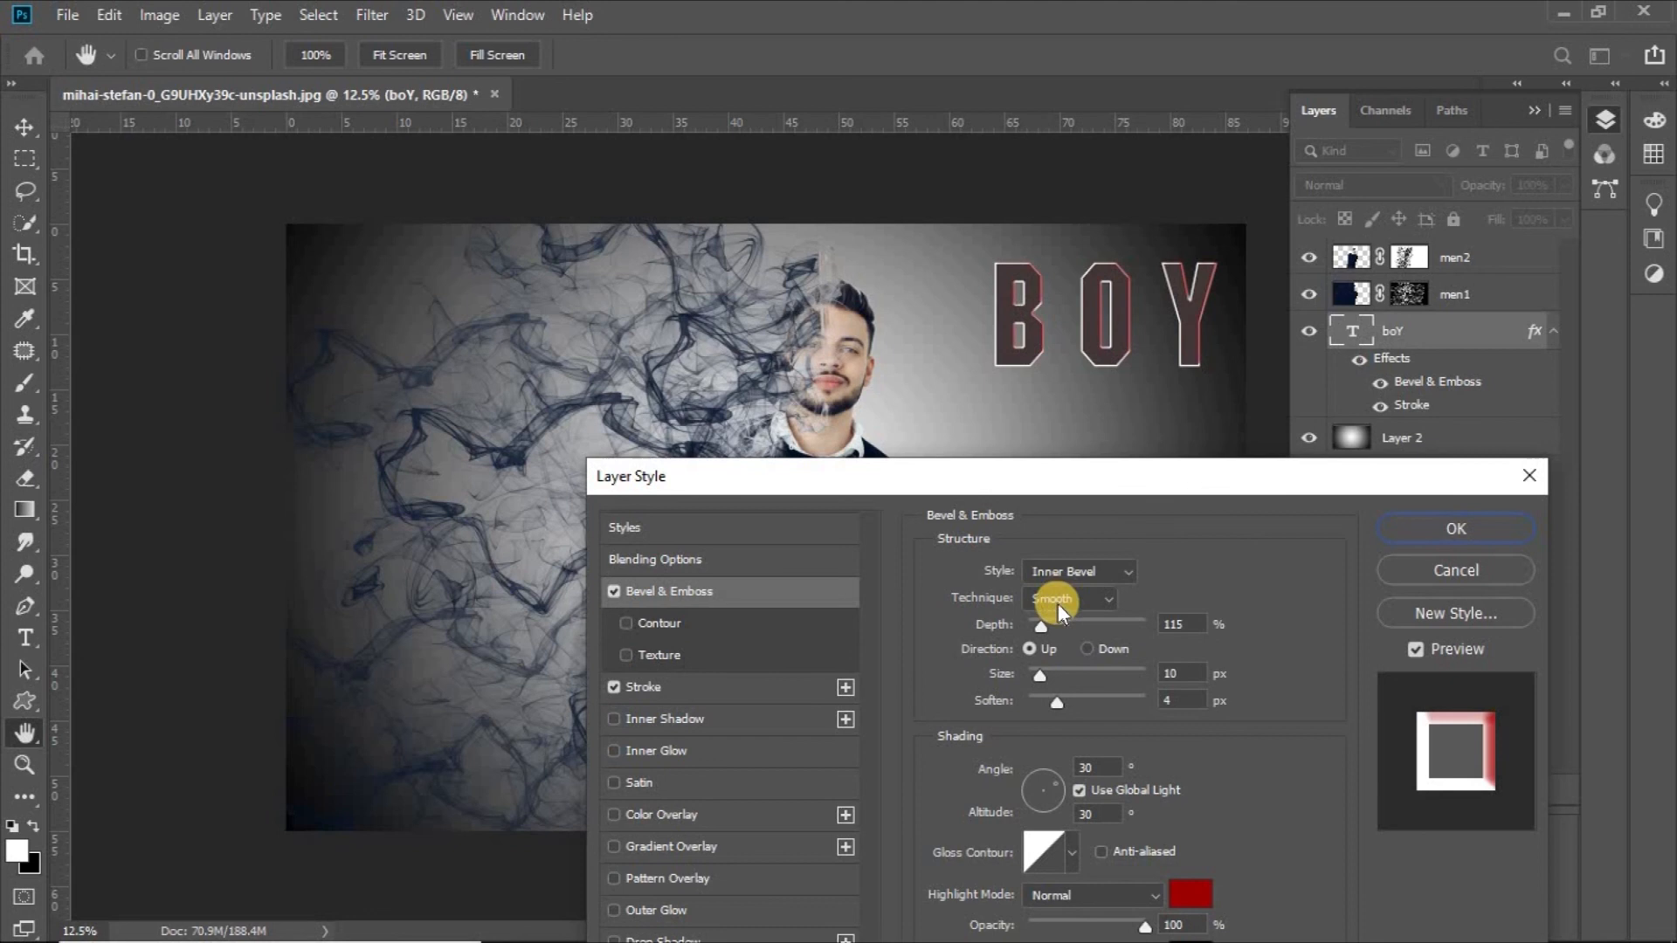
pyautogui.moveTo(1039, 627); pyautogui.dragTo(1083, 629)
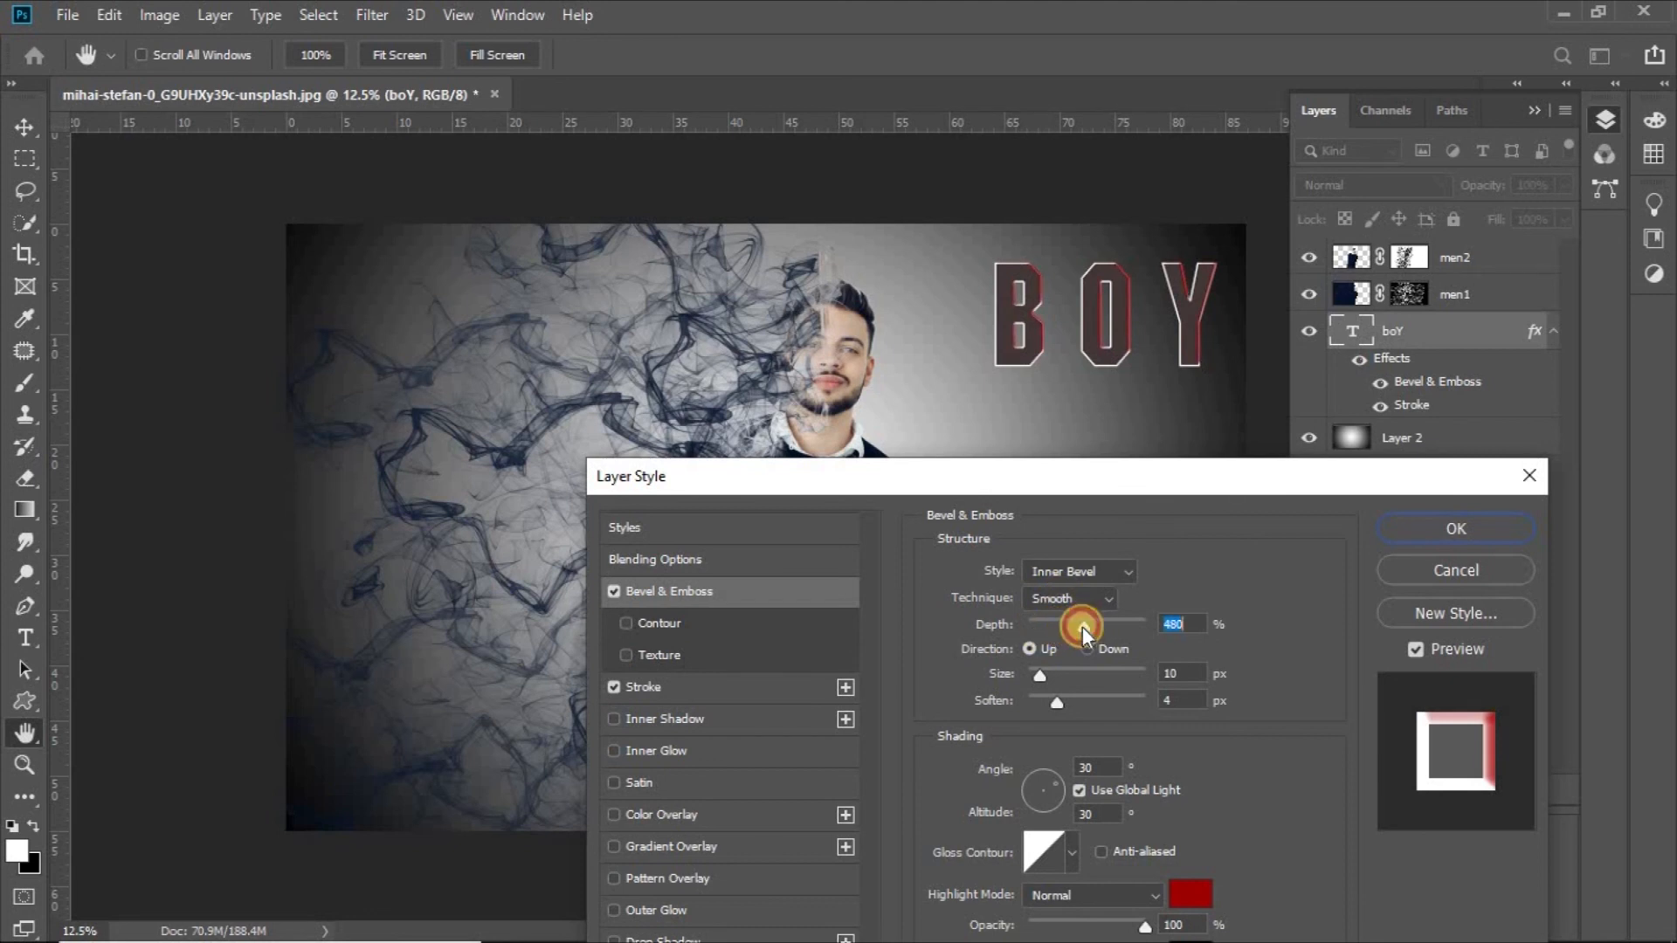
pyautogui.moveTo(1263, 490)
pyautogui.mouseDown()
pyautogui.moveTo(1268, 414)
pyautogui.moveTo(1273, 504)
pyautogui.mouseUp()
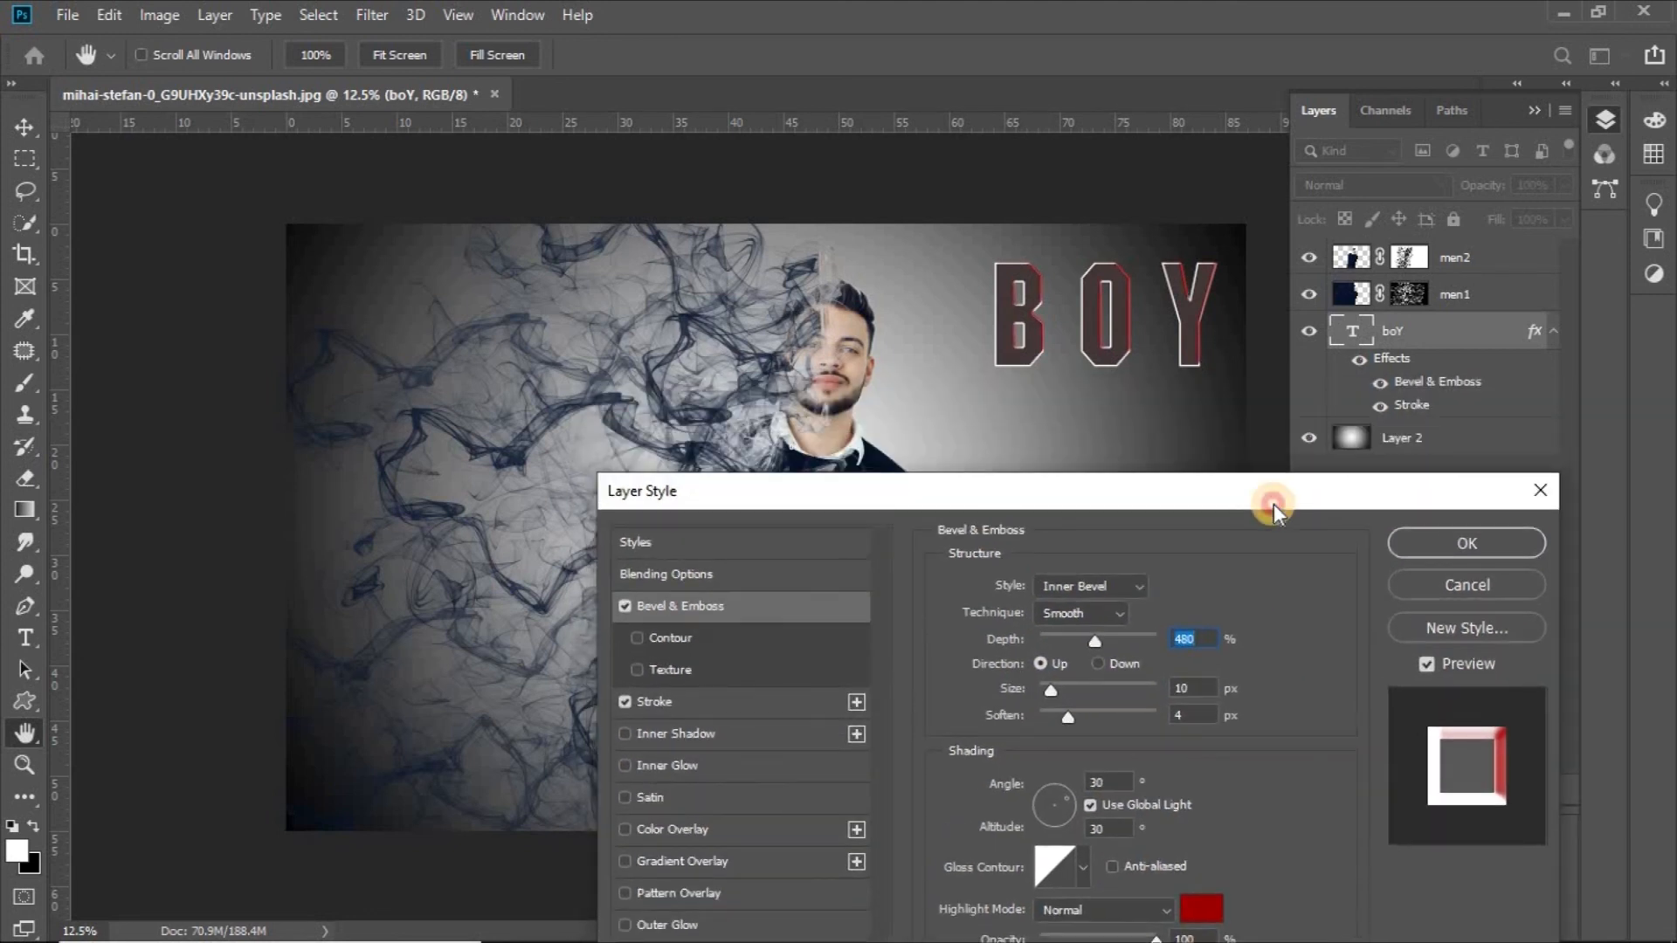
pyautogui.moveTo(1093, 644); pyautogui.dragTo(1060, 687)
pyautogui.click(1476, 540)
pyautogui.click(1534, 111)
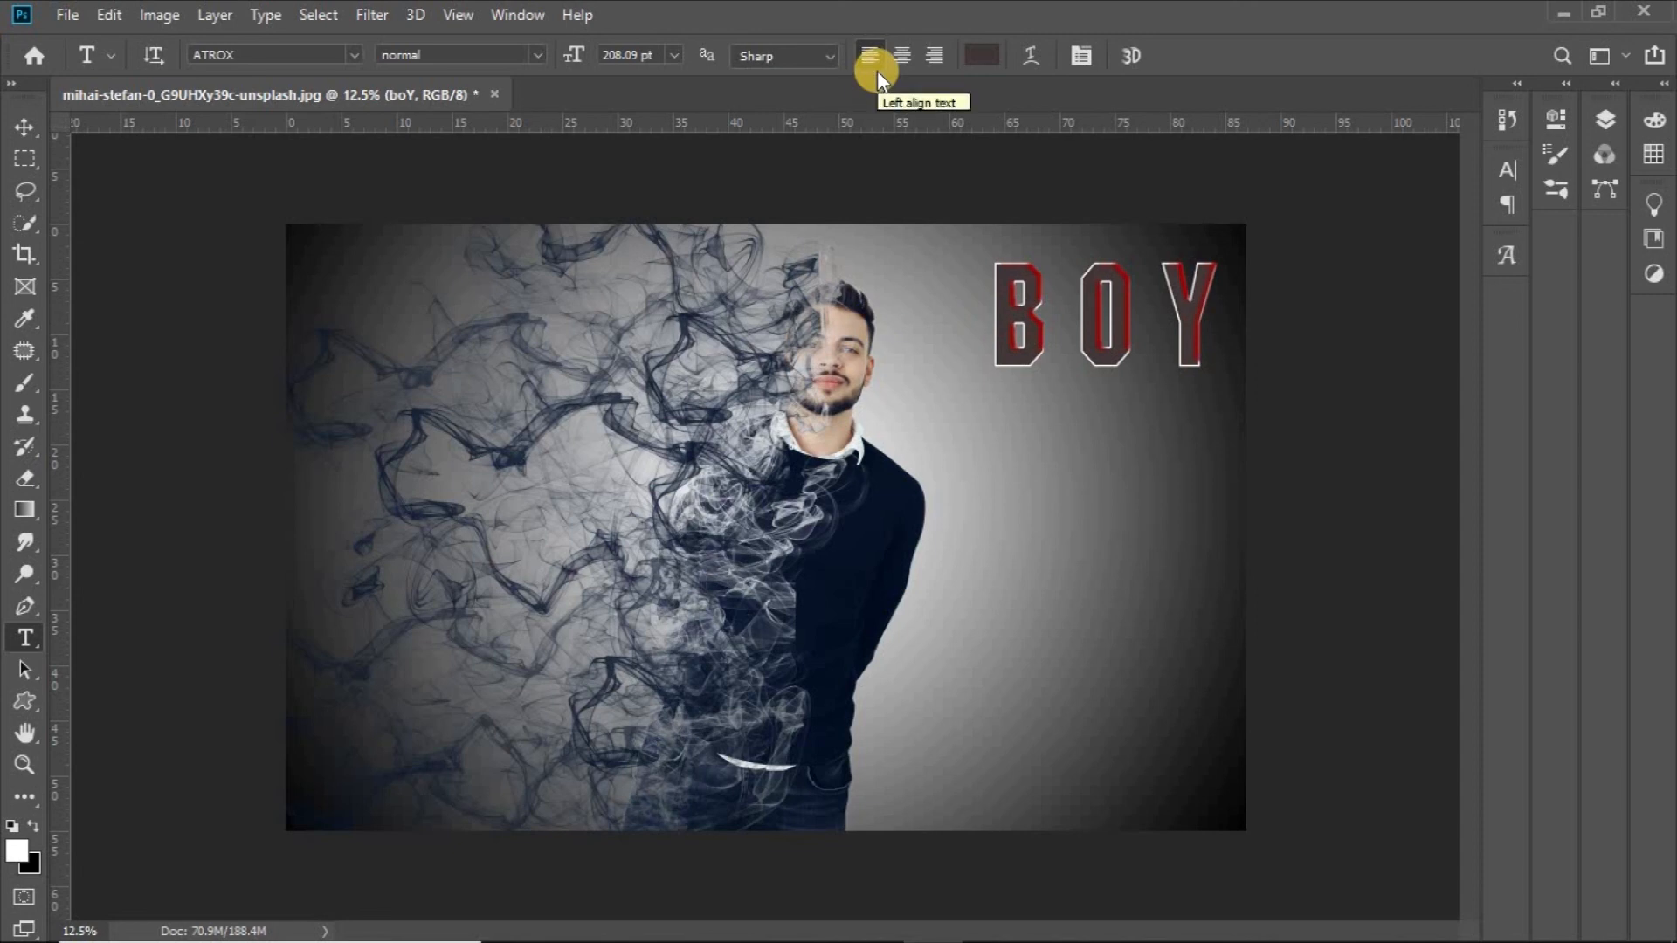
pyautogui.click(68, 15)
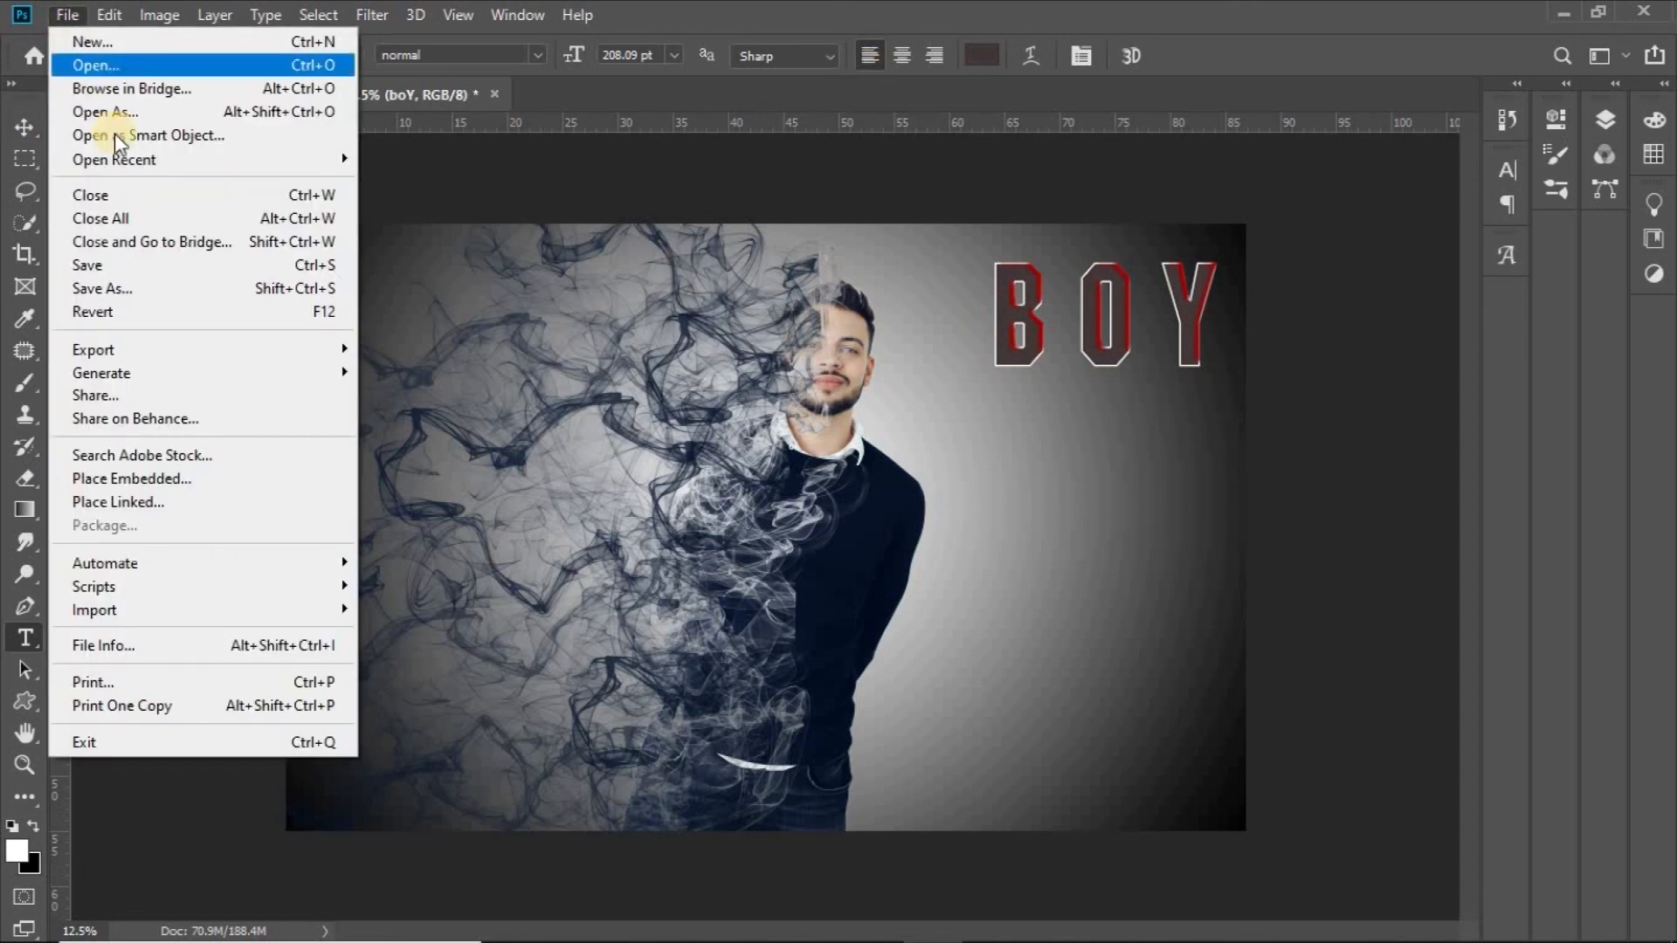
pyautogui.click(431, 194)
pyautogui.click(69, 15)
pyautogui.click(668, 445)
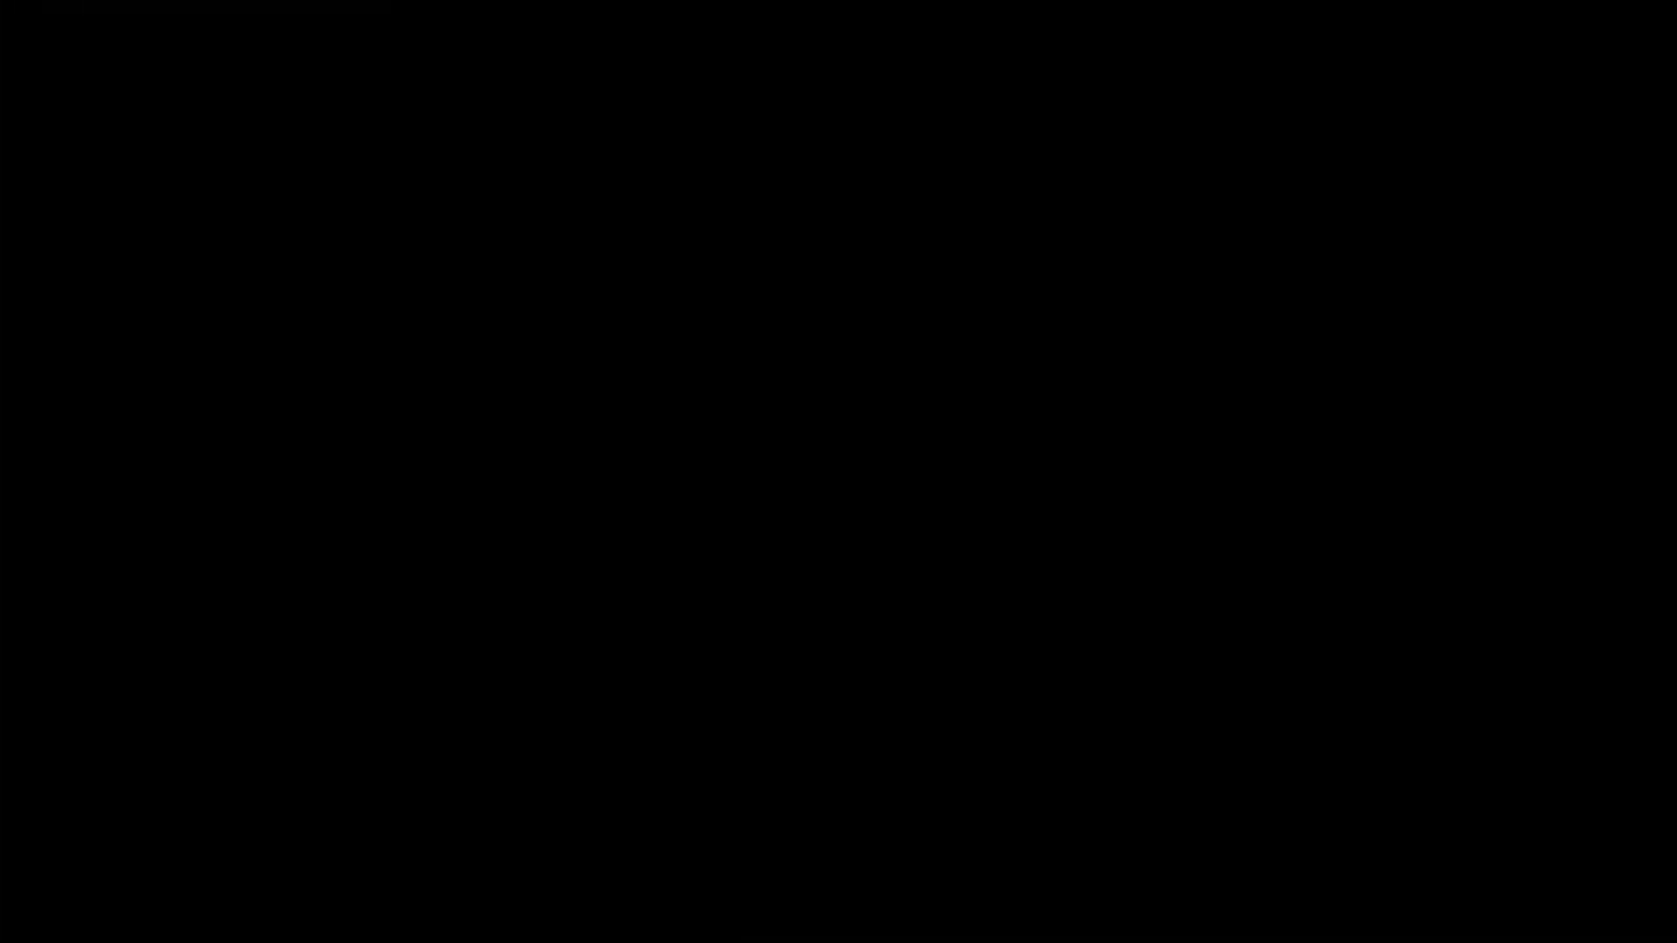